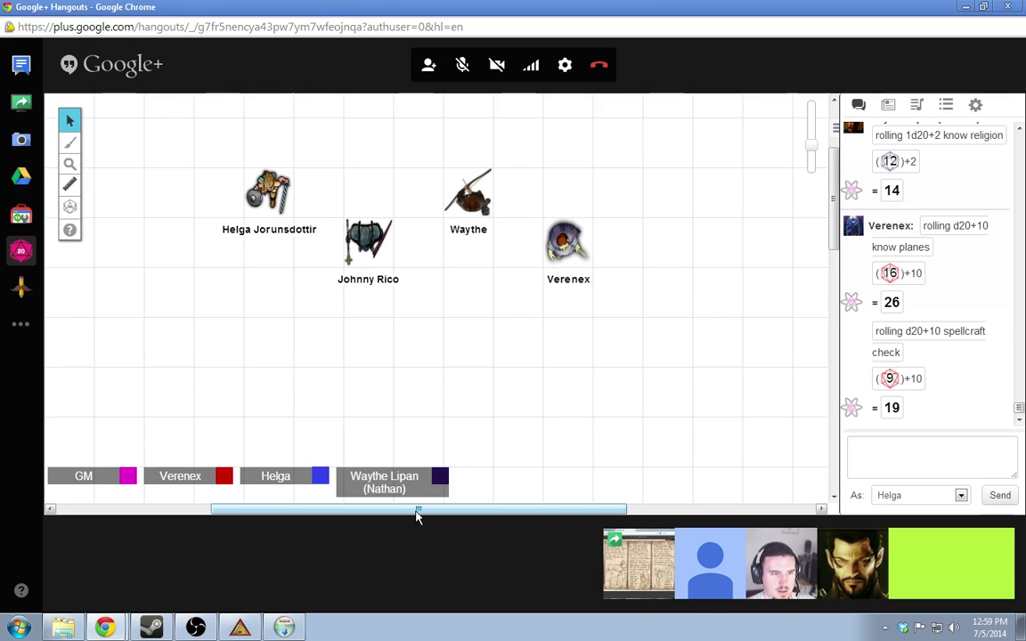
Switch to Hero Lab and examine the items and prices available as new gear for the barbarian character
click(240, 628)
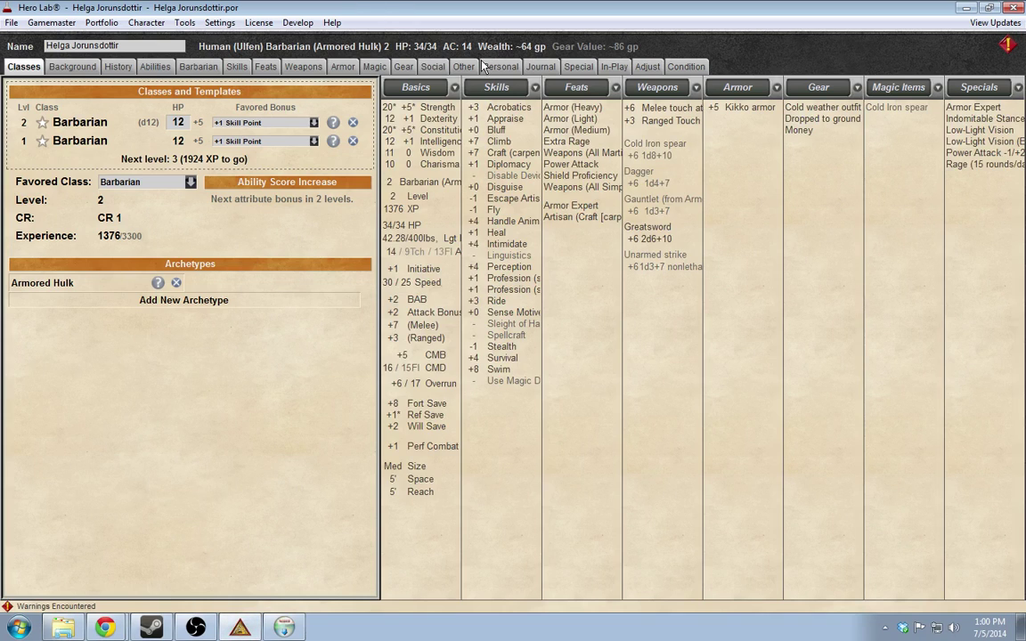
click(432, 69)
click(405, 67)
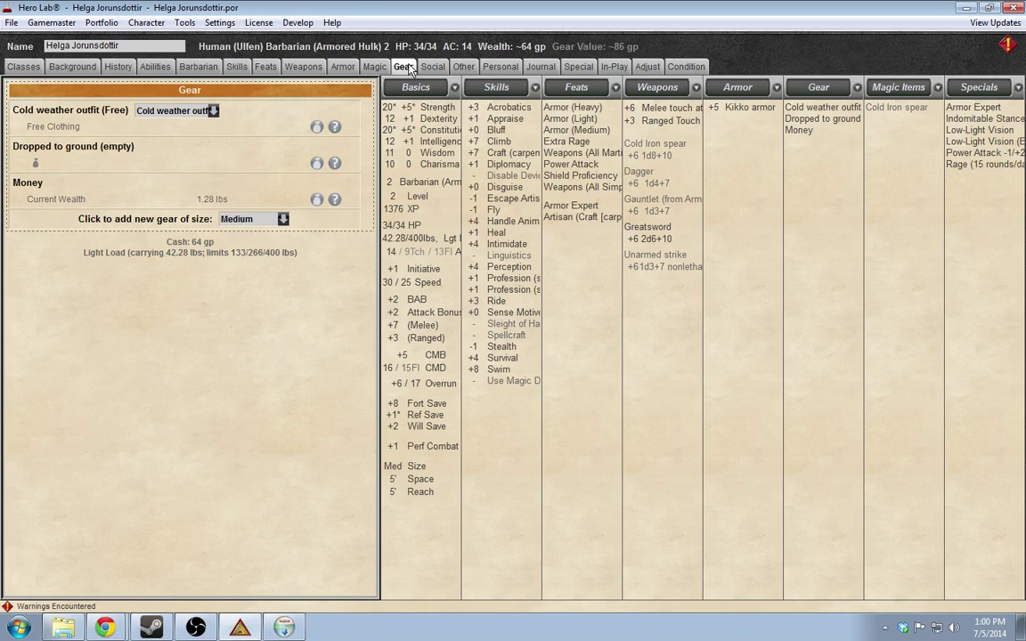
click(176, 221)
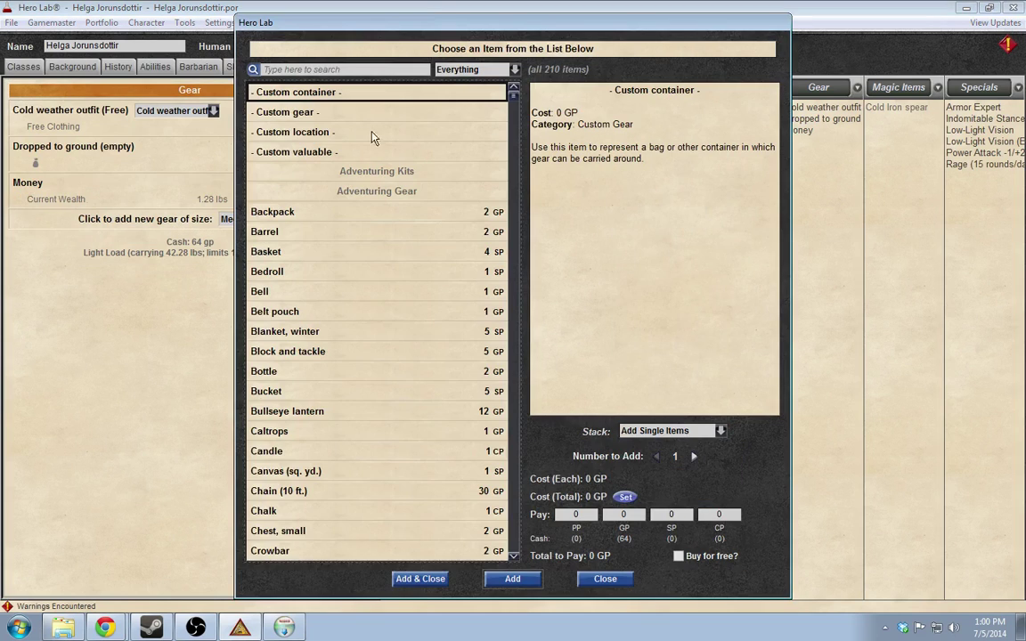
click(464, 70)
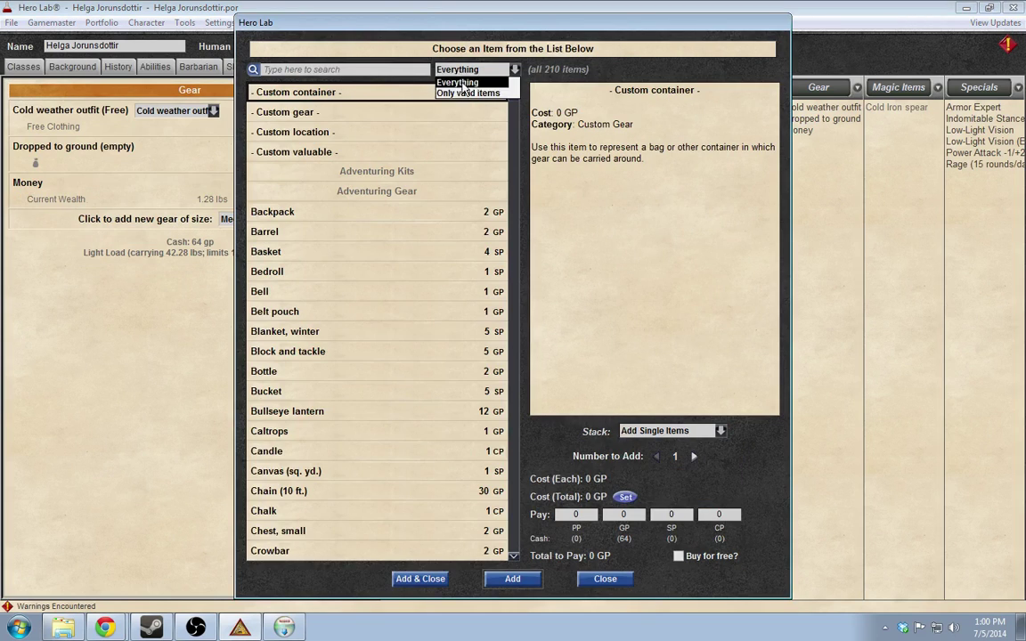
click(474, 74)
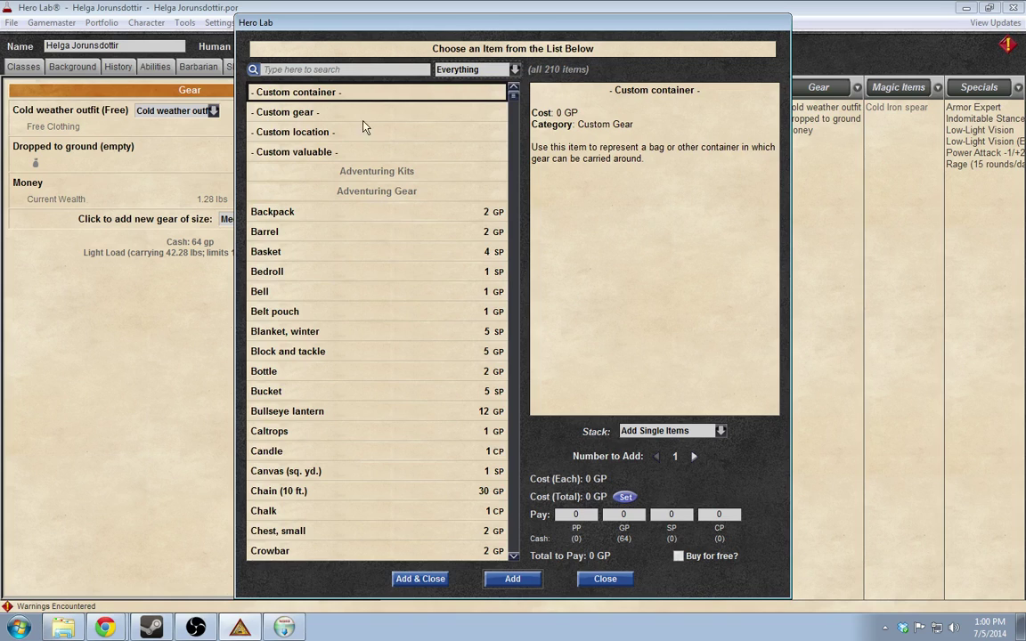
click(472, 71)
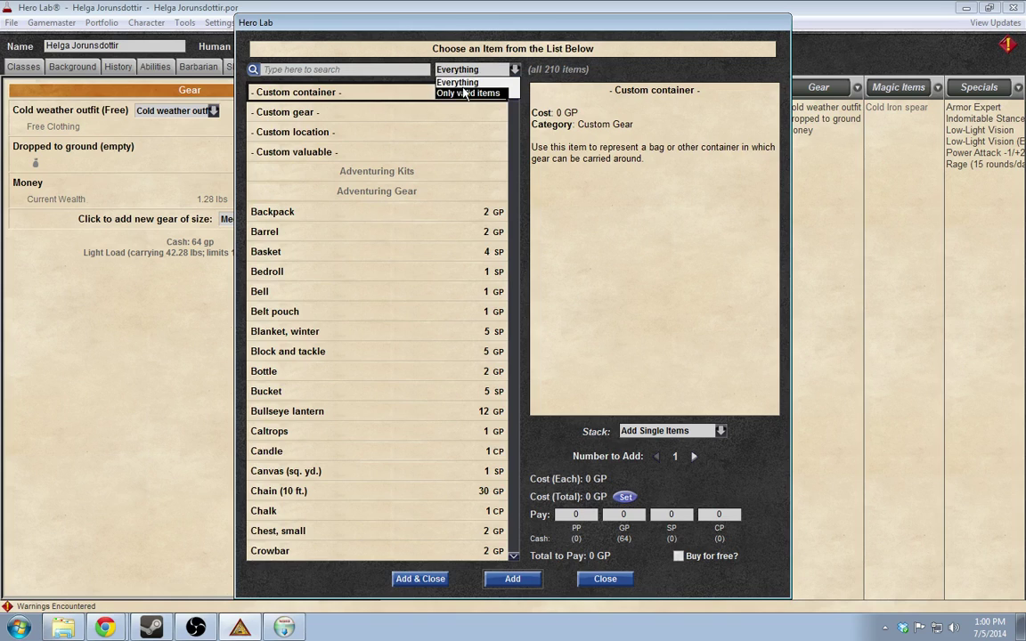
click(389, 71)
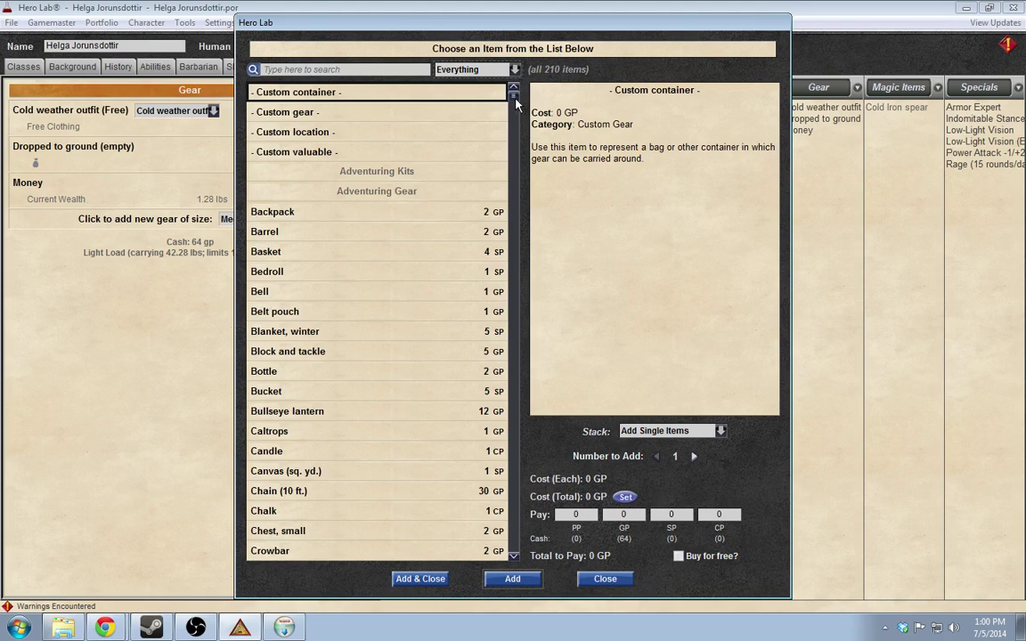
drag(515, 105, 520, 406)
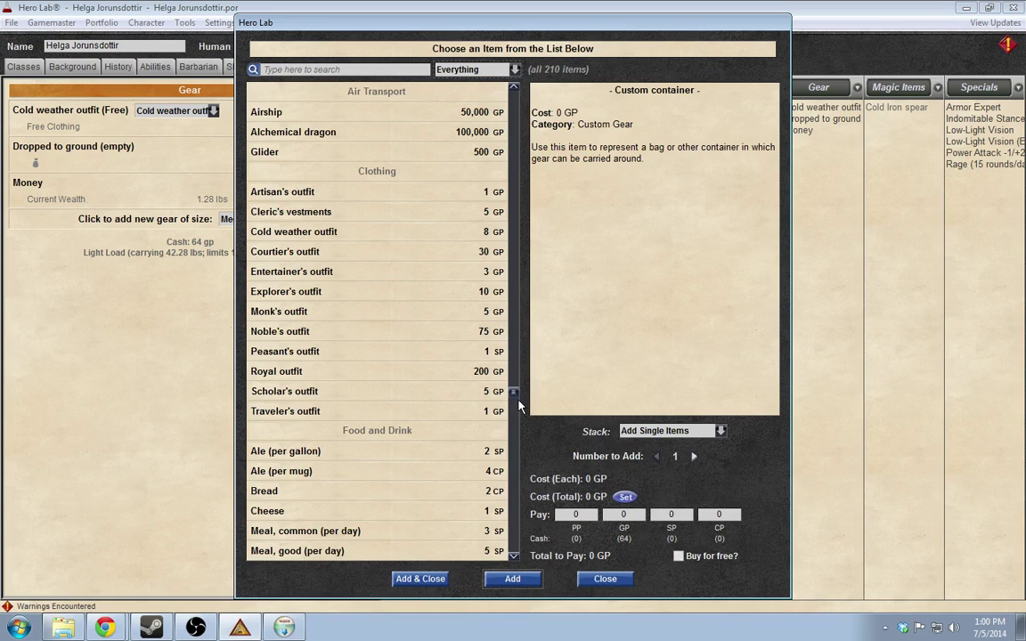
click(517, 406)
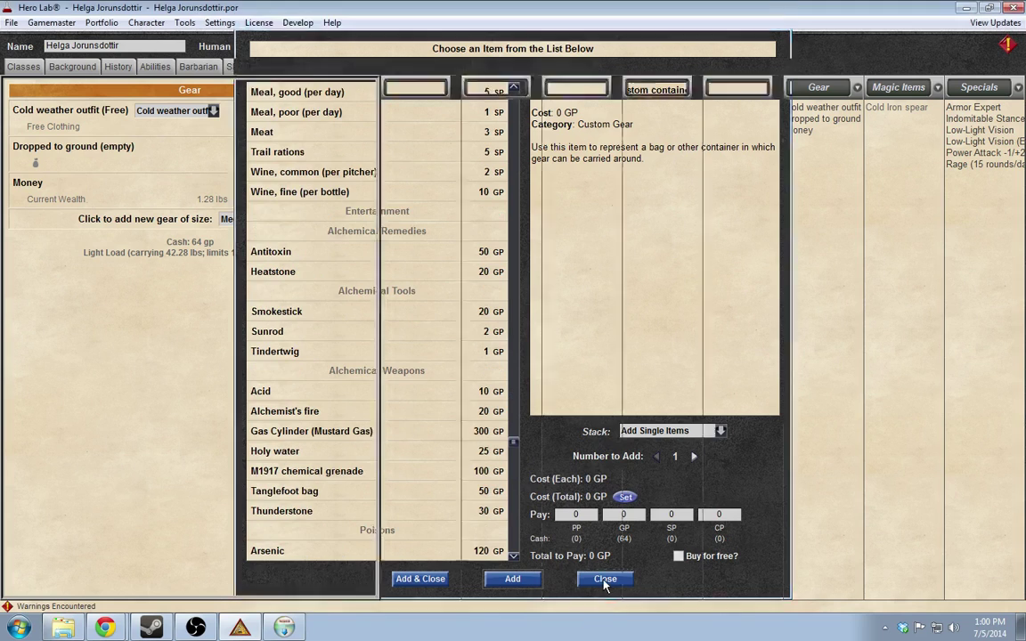
click(605, 578)
Finish the PCGen 6.02.1 setup wizard and launch PCGen6021
click(284, 628)
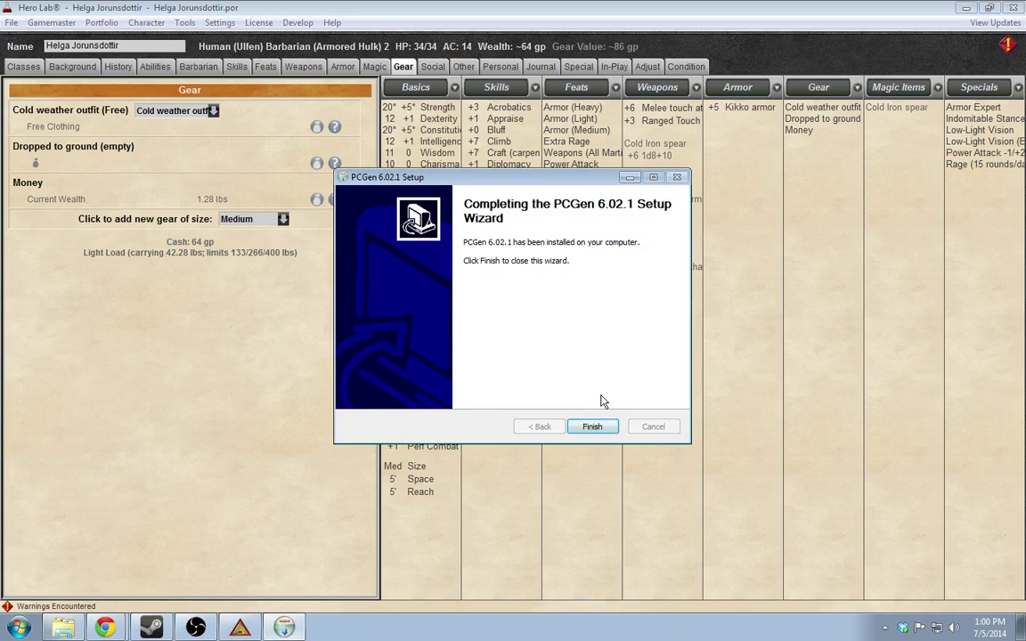
click(596, 427)
key(super)
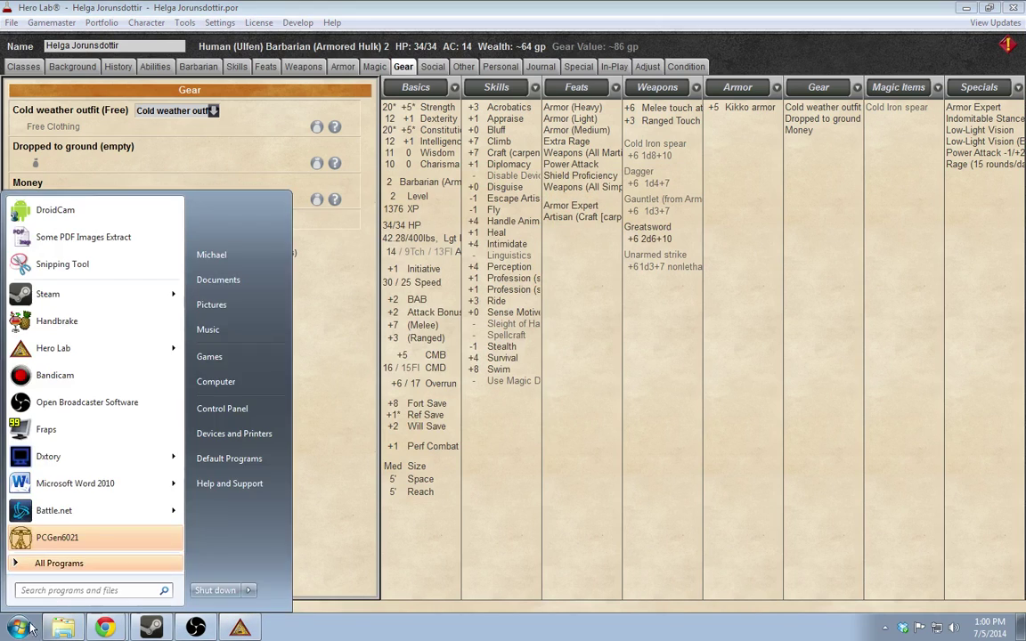
key(super)
key(super)
key(super)
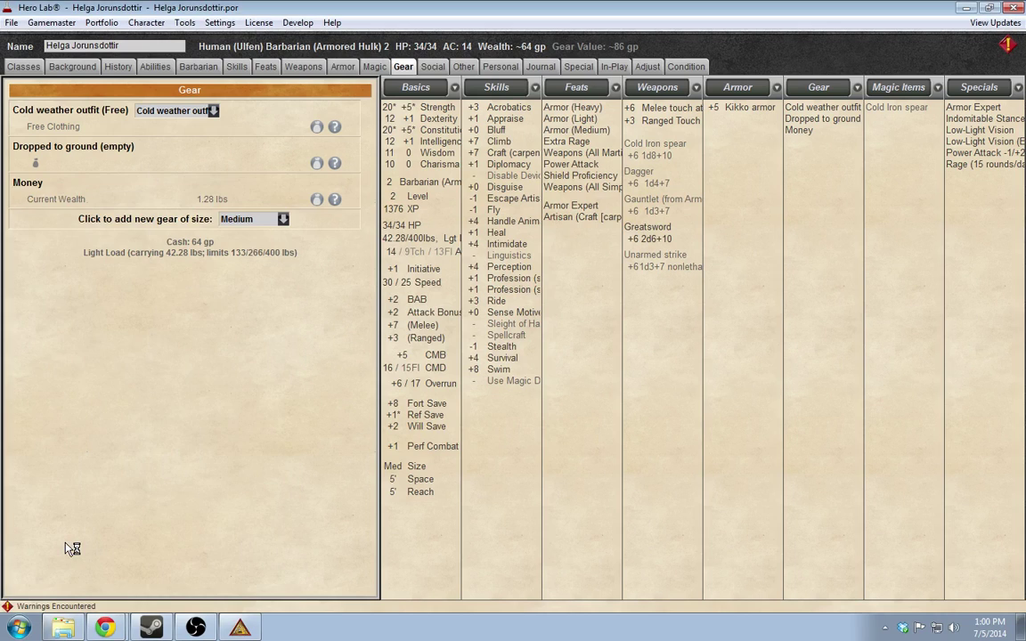
Store the PCGen options in the default Home Dir location
click(104, 626)
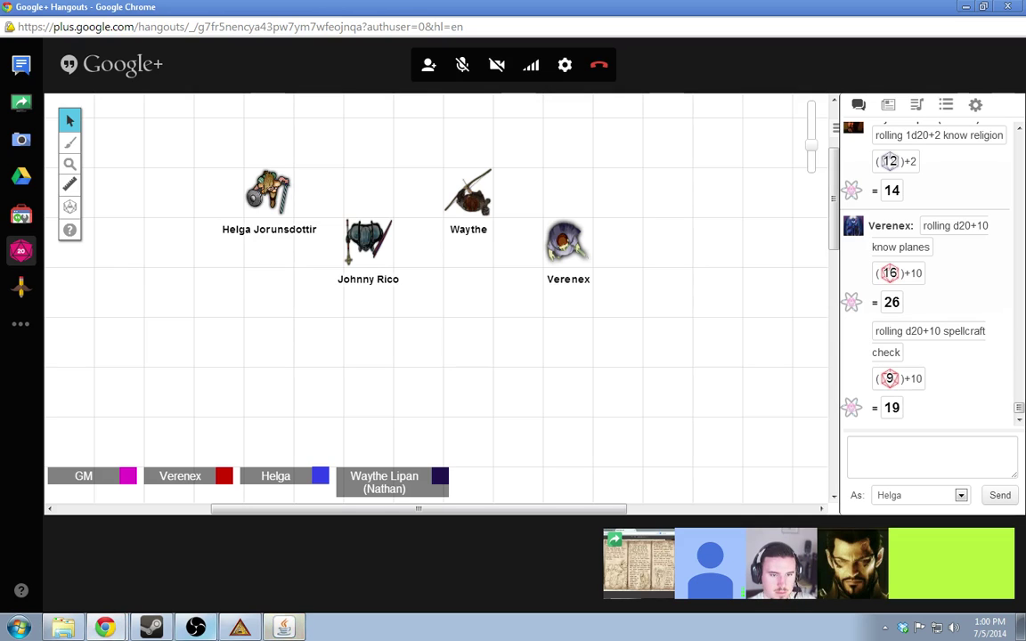
click(285, 629)
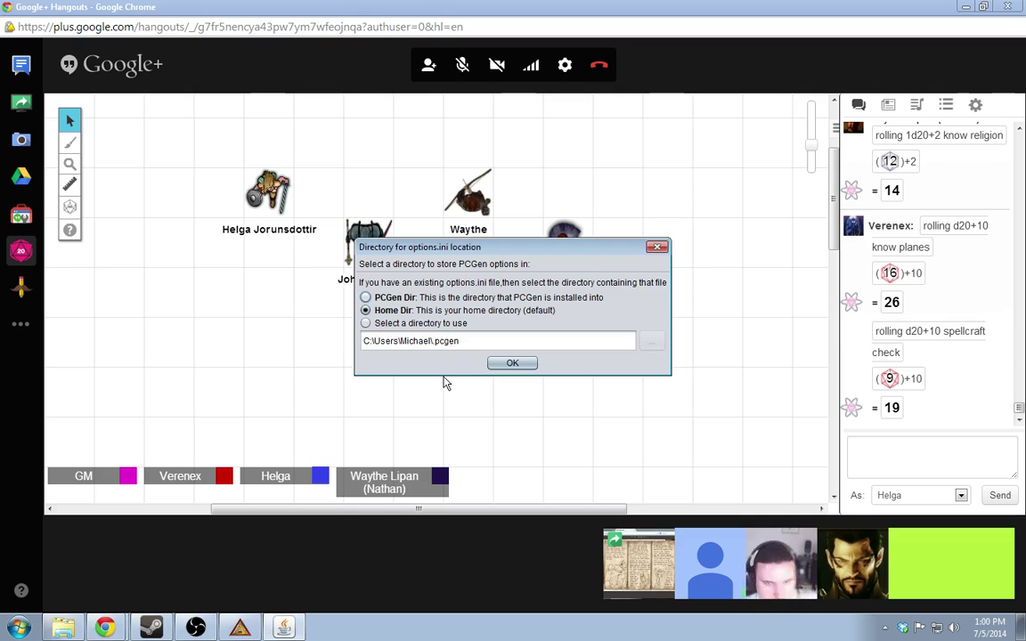
click(512, 363)
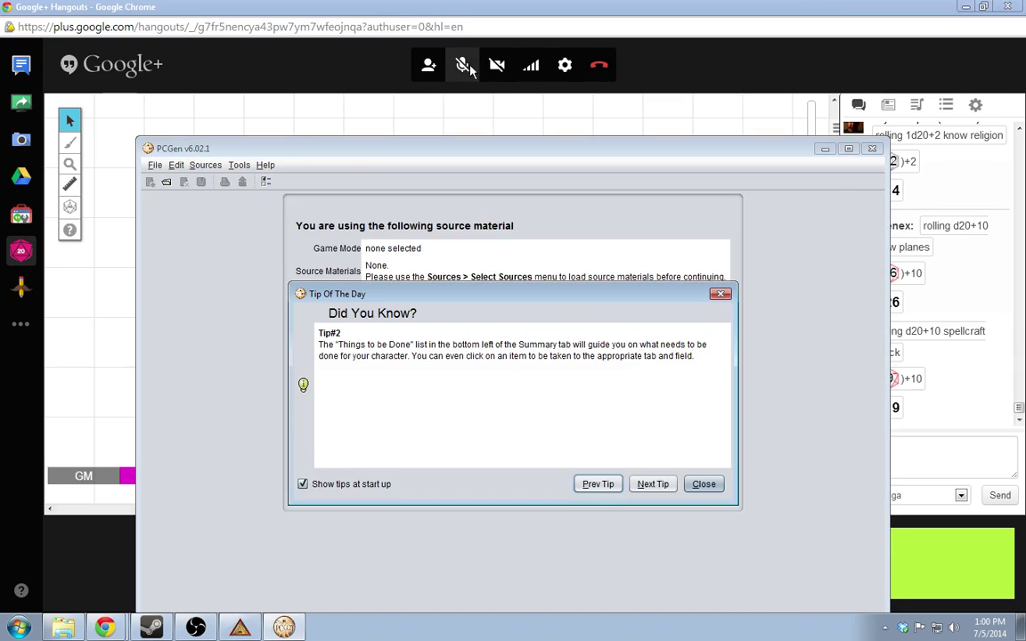
Mute and unmute the Hangouts microphone, then return to PCGen and dismiss the Tip of the Day with tips at start up turned off
click(463, 66)
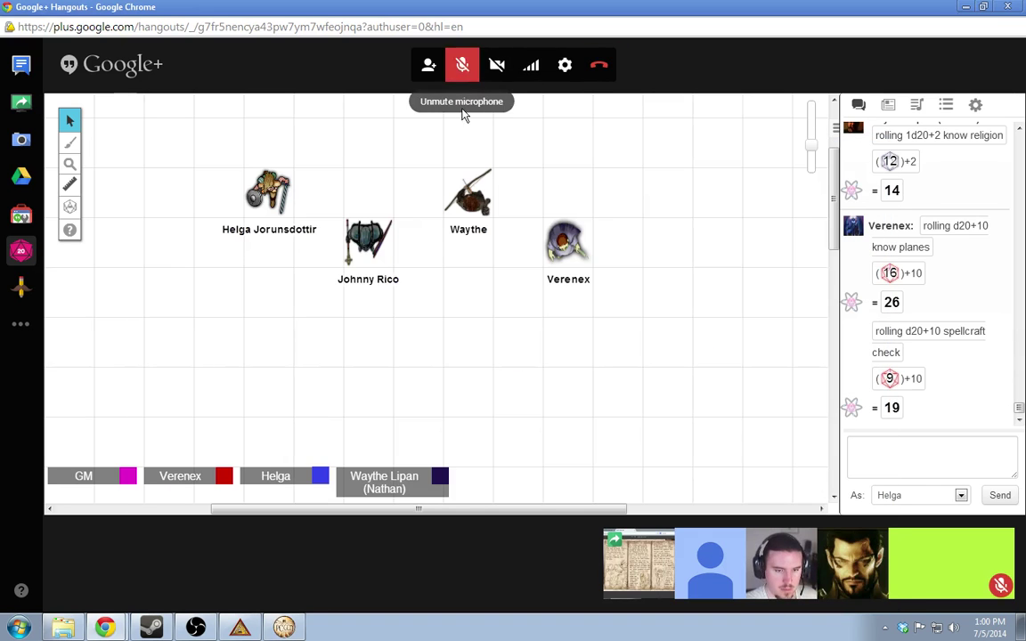
click(463, 66)
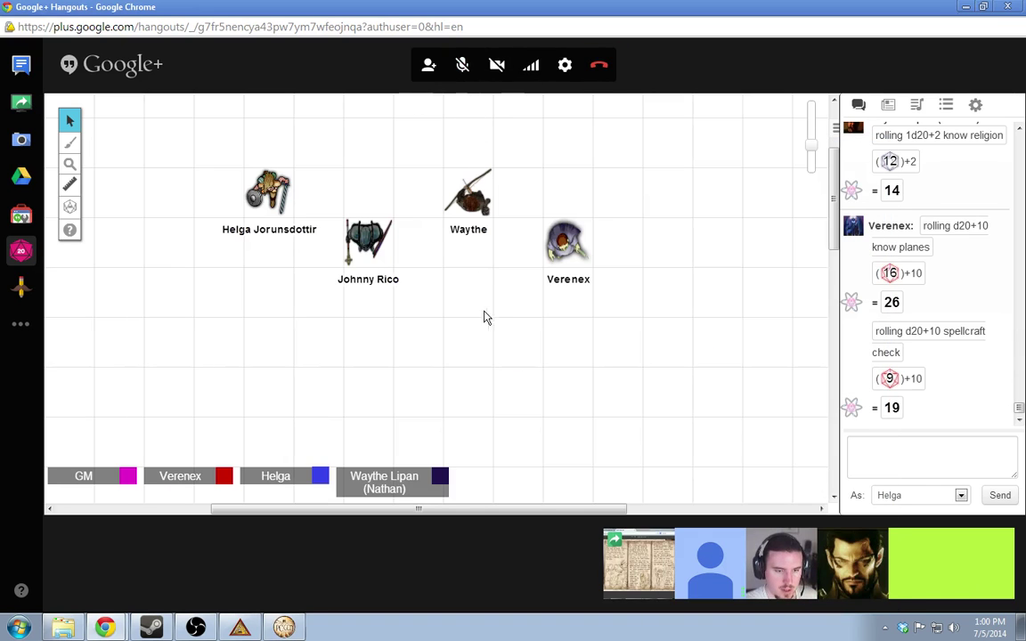
click(283, 628)
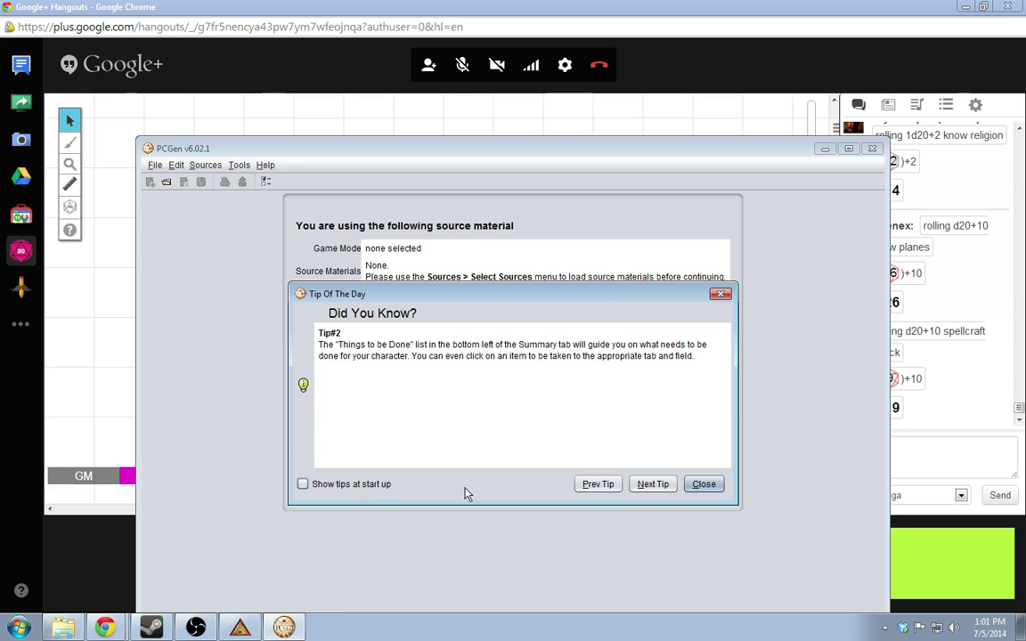
click(703, 484)
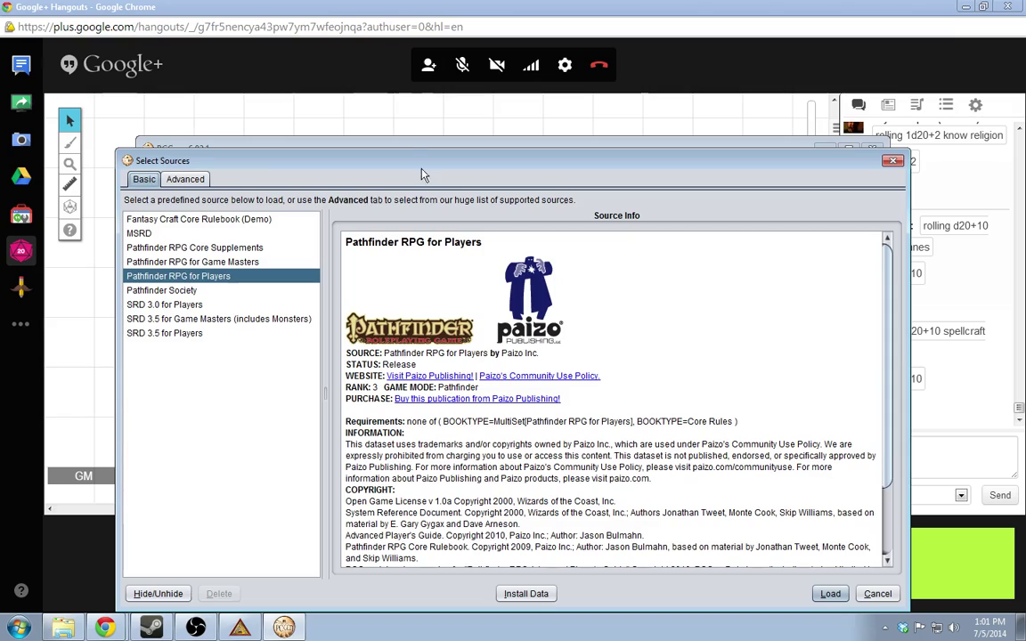
Examine the source info of Pathfinder RPG for Game Masters and Pathfinder RPG for Players, including the latter's included sources
drag(380, 151, 432, 110)
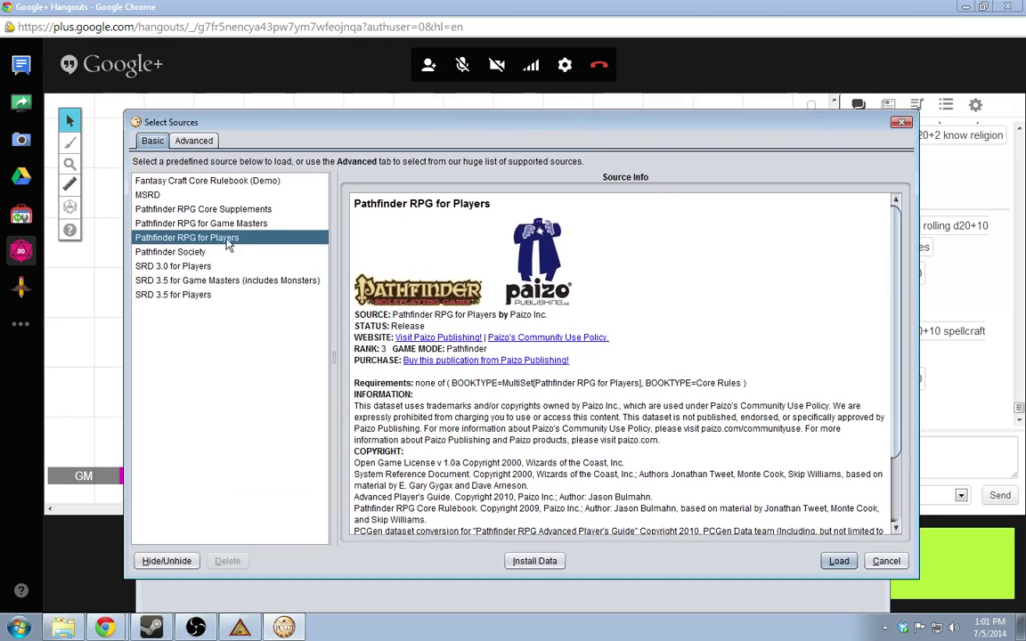
click(209, 223)
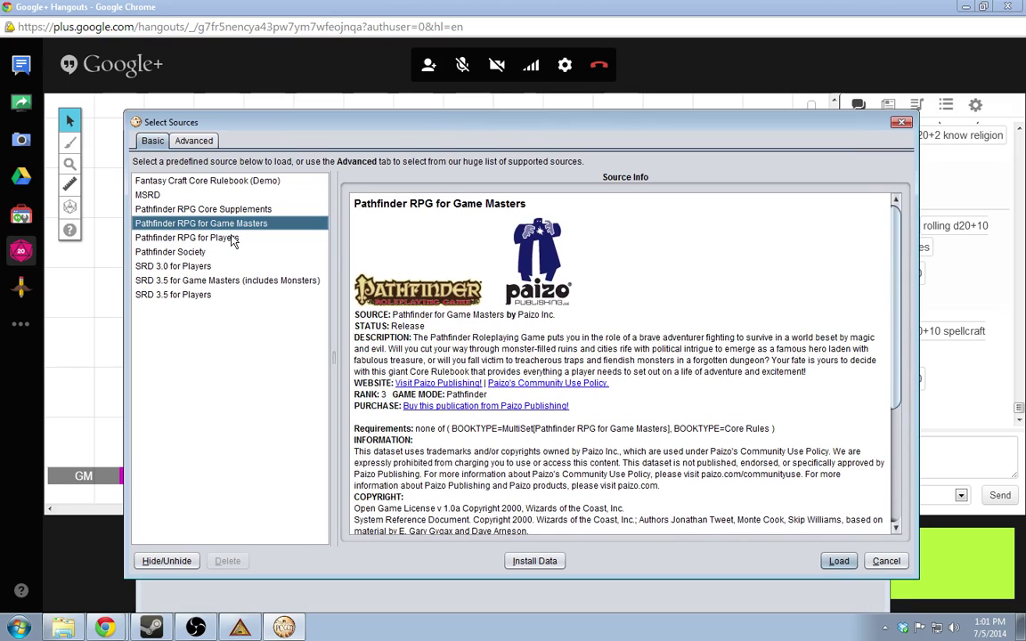
click(231, 238)
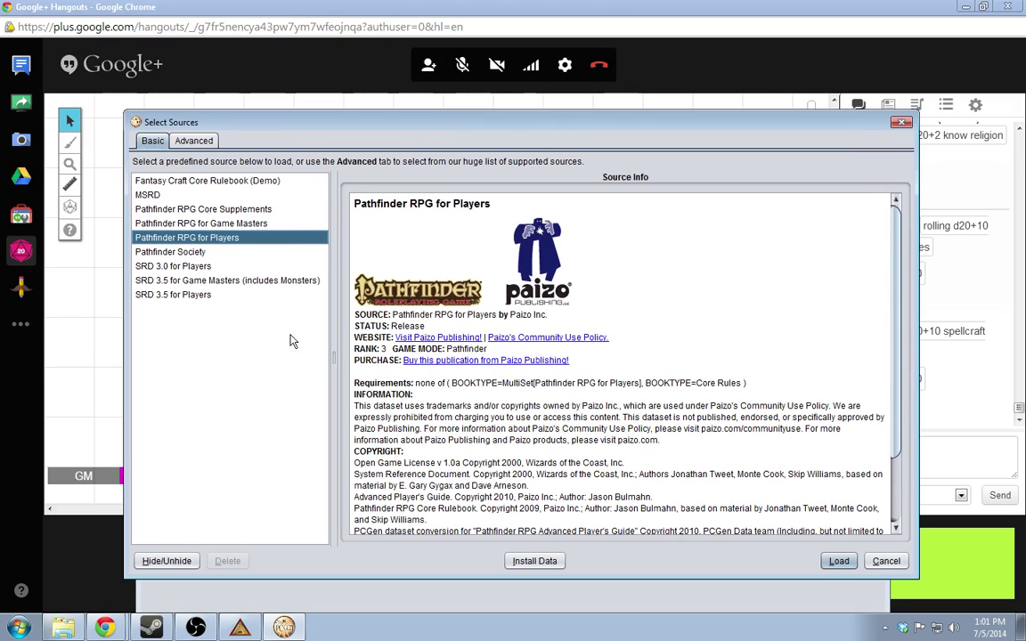
scroll(528, 441, down, 2)
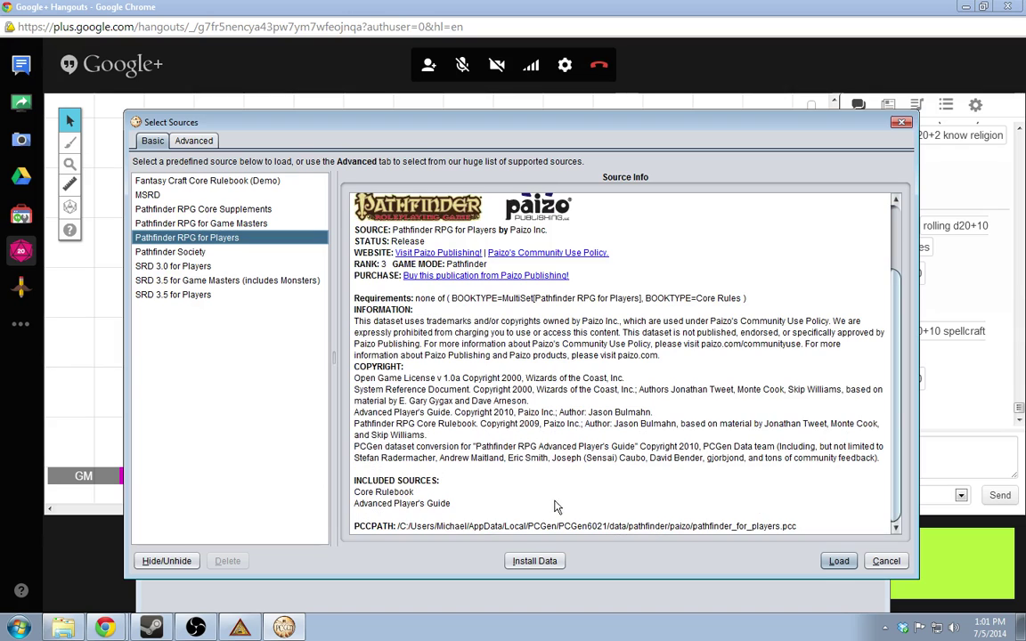
click(535, 560)
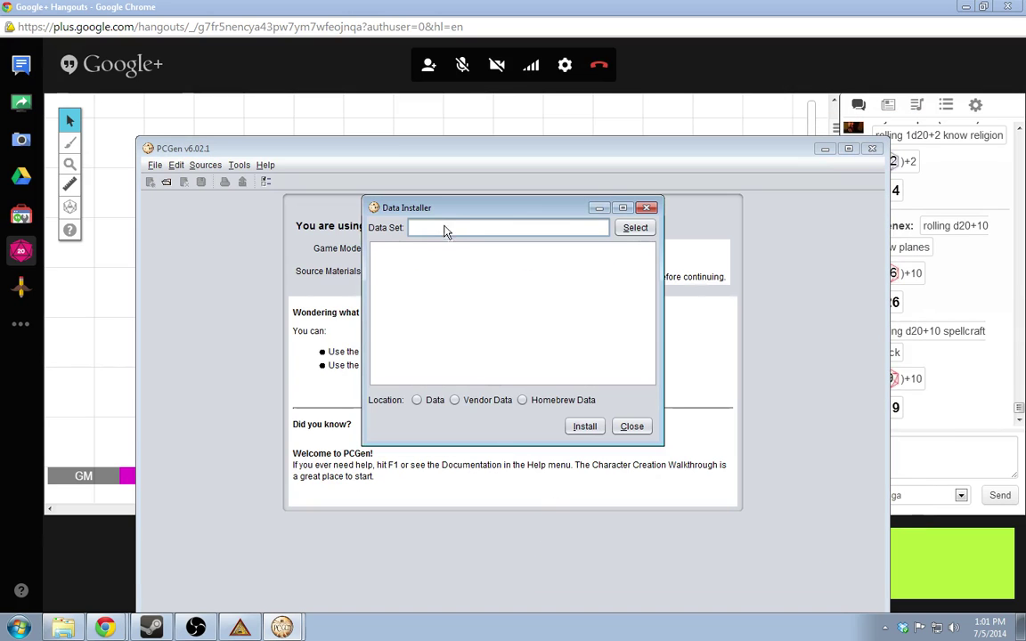
click(635, 227)
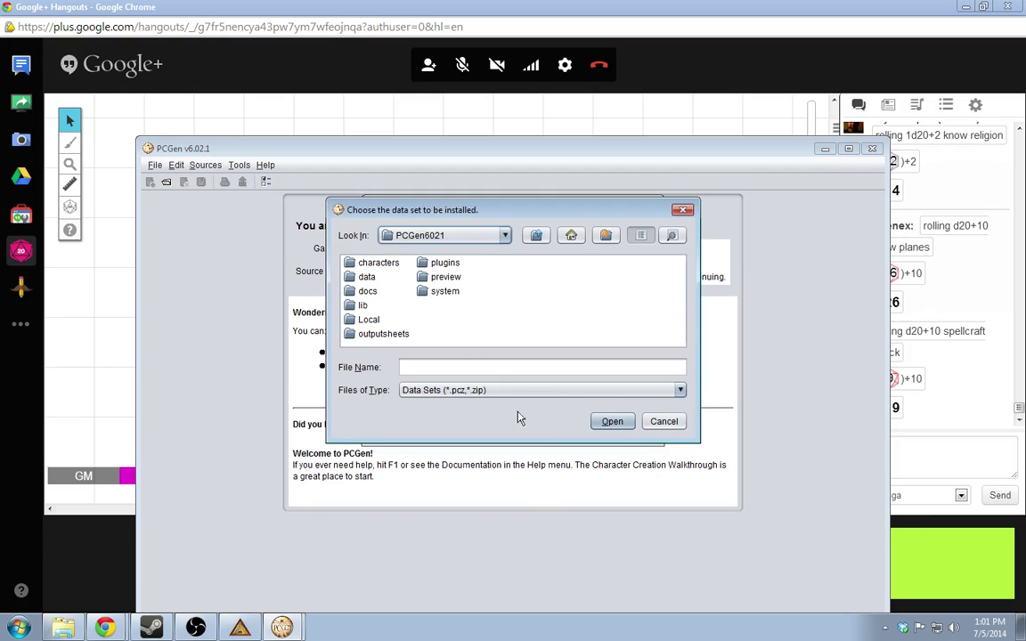
click(663, 424)
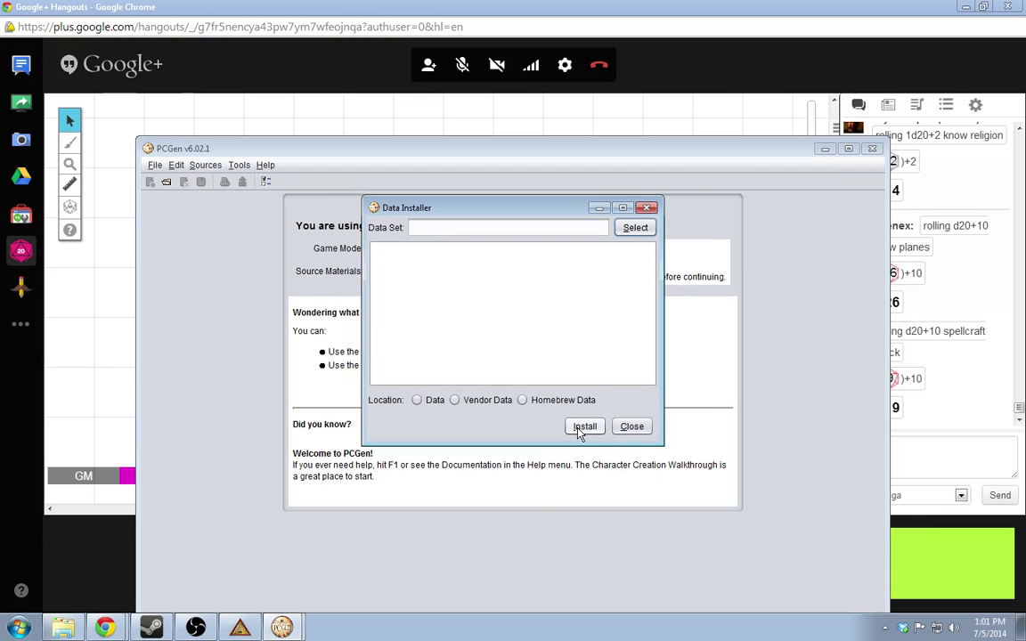
click(631, 427)
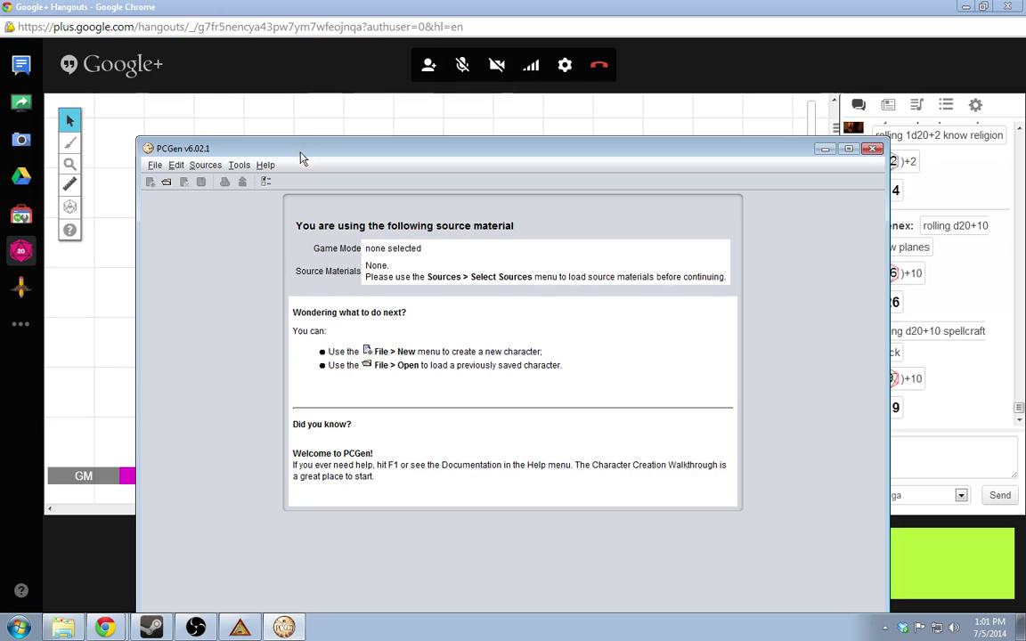
Load the Pathfinder RPG for Players sources and dismiss the OGL license with Show on source load turned off
drag(270, 148, 265, 104)
click(193, 106)
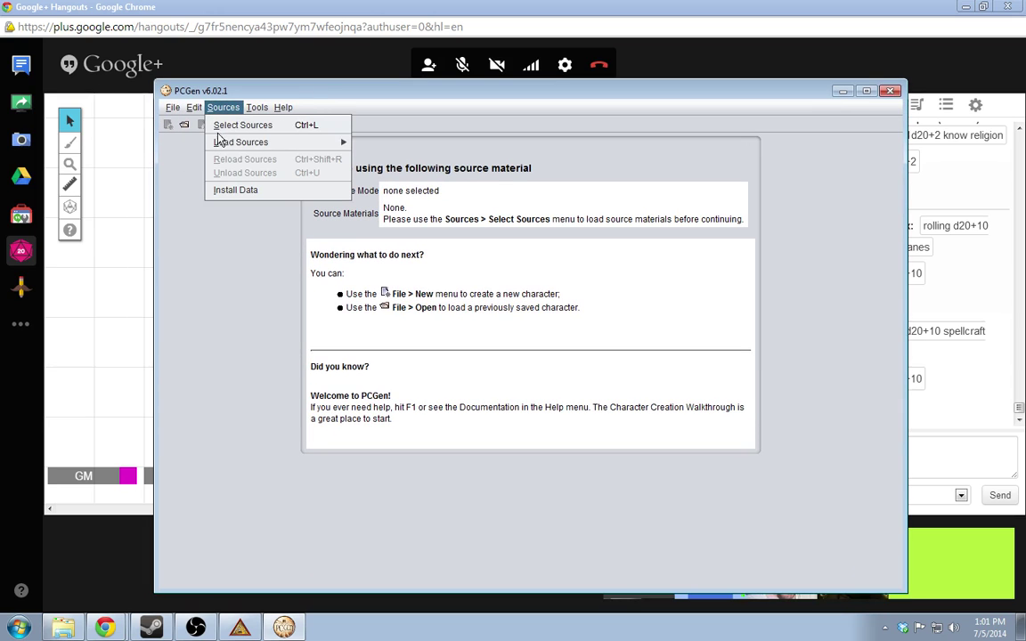
mouse_move(218, 142)
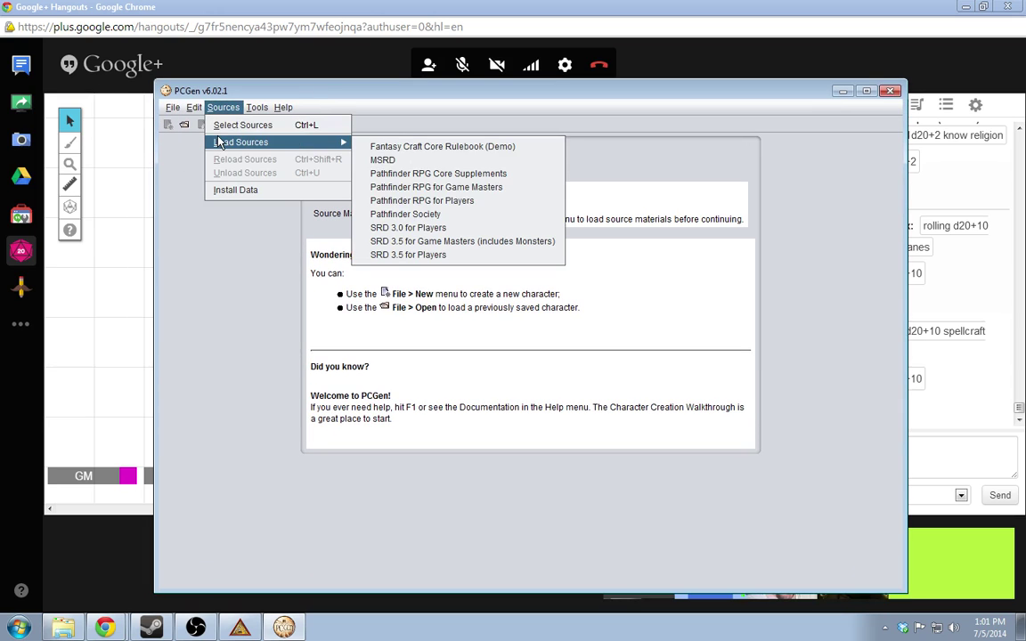
click(479, 205)
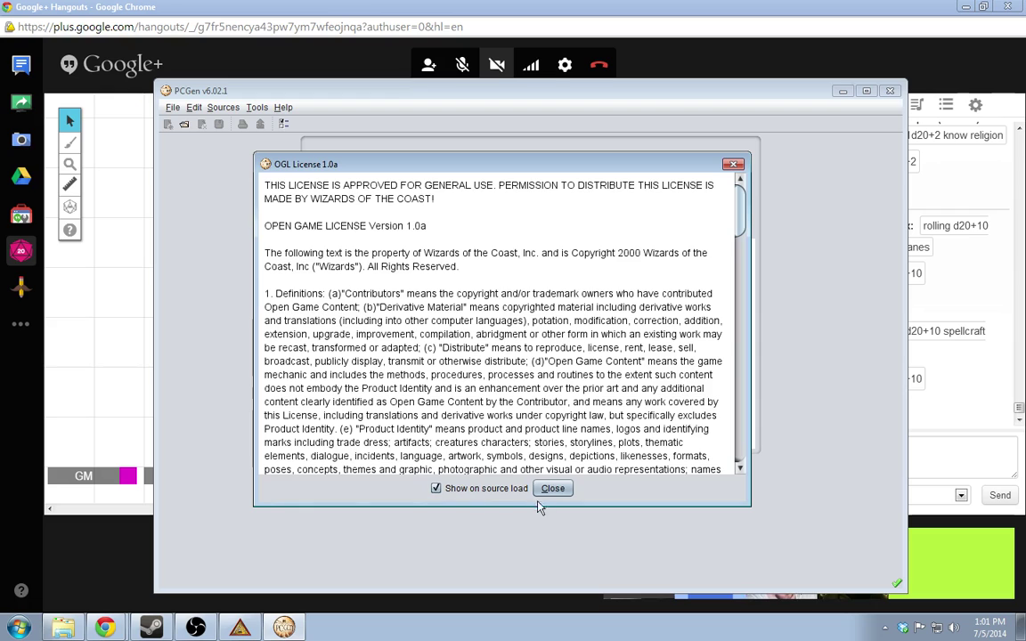
click(486, 488)
click(552, 489)
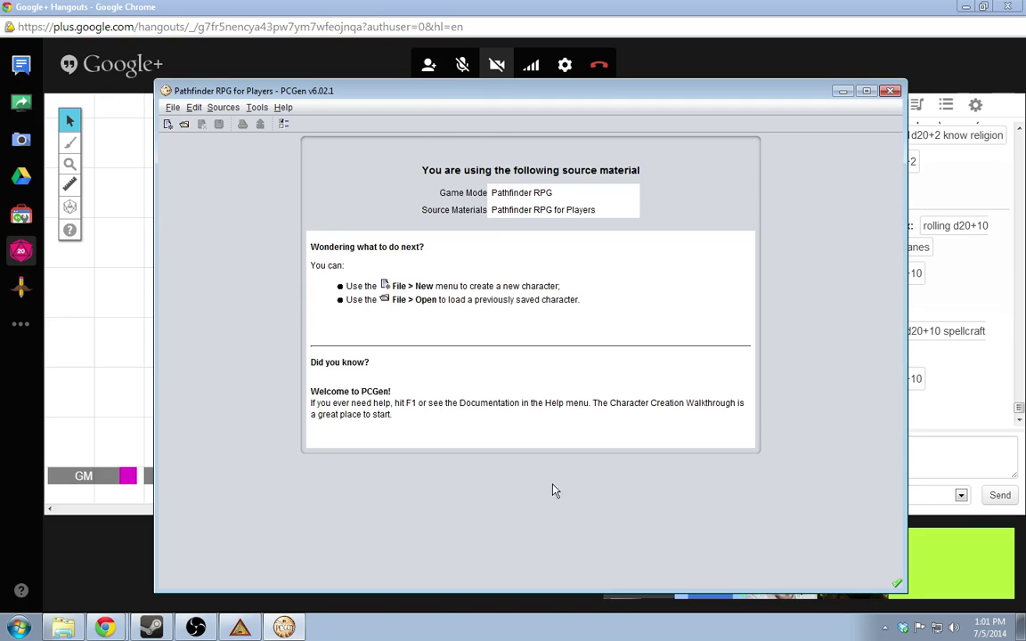
Create a new character and replace its default name with the character's full name
drag(317, 90, 252, 72)
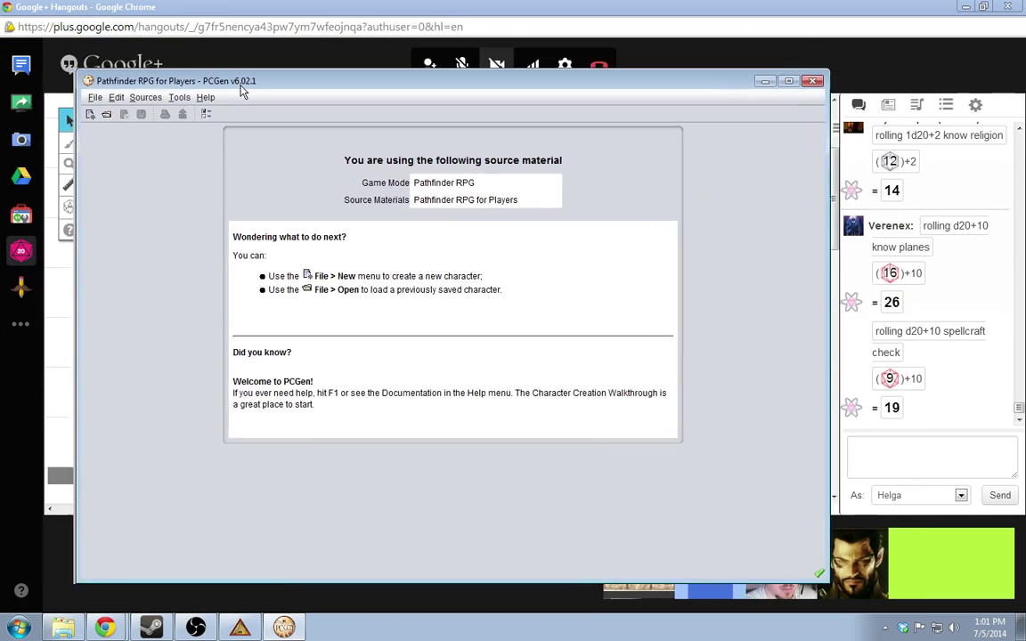
click(107, 89)
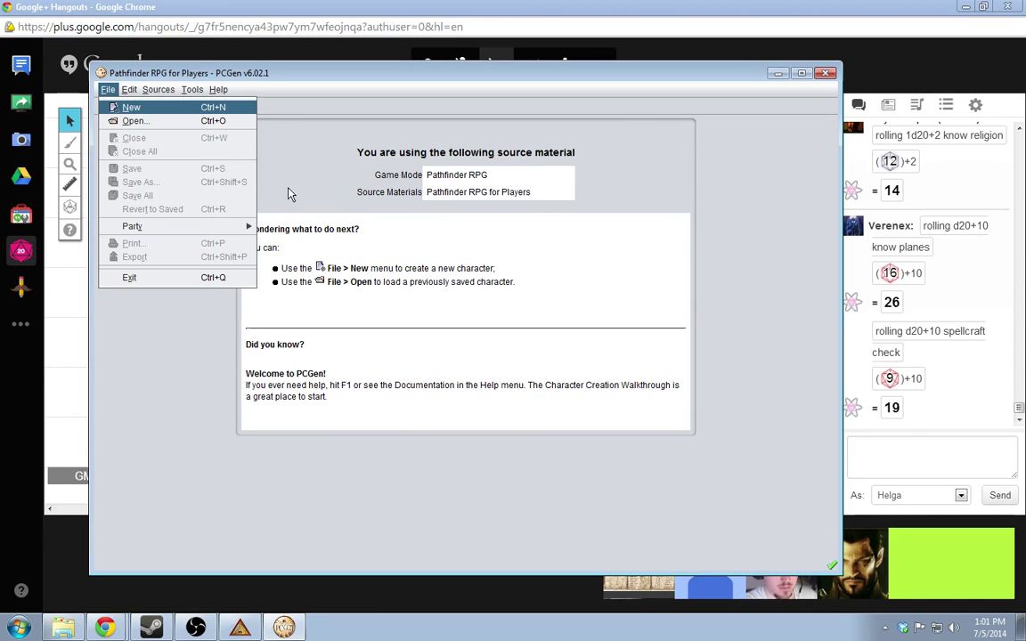
click(153, 106)
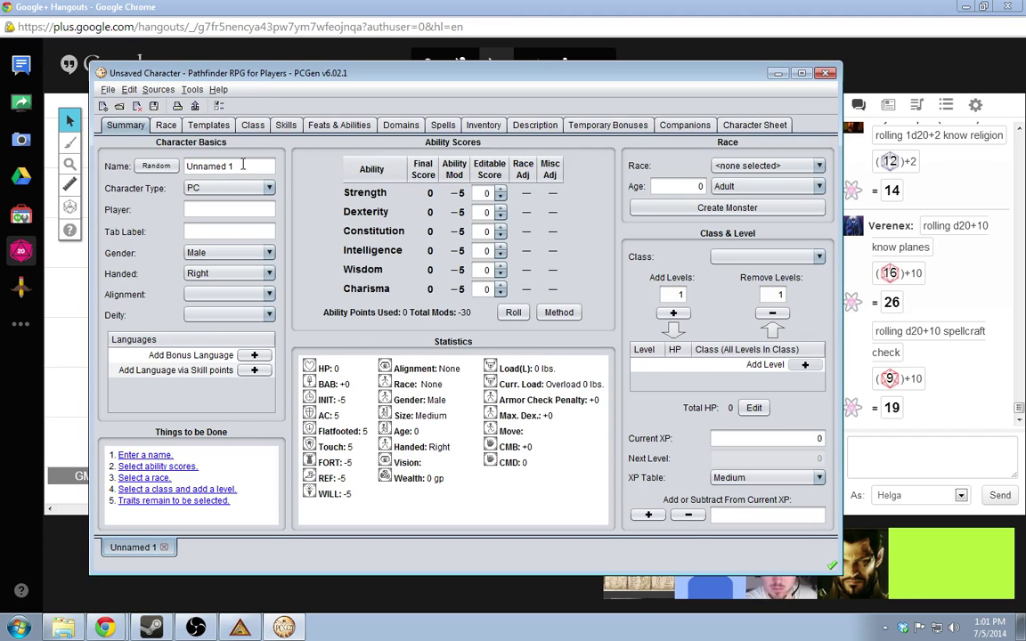
double_click(241, 165)
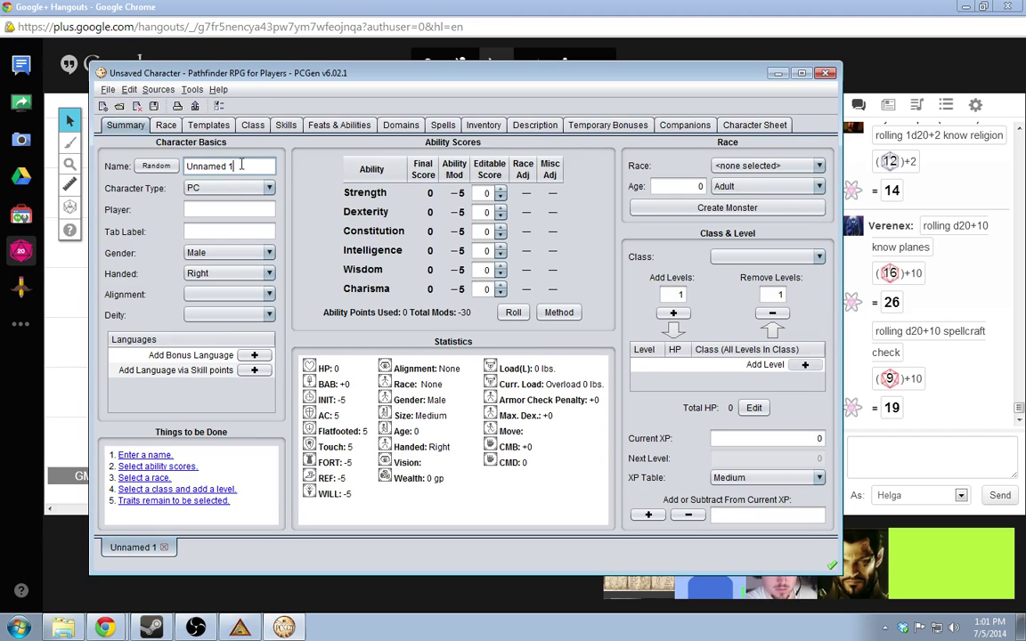
triple_click(241, 165)
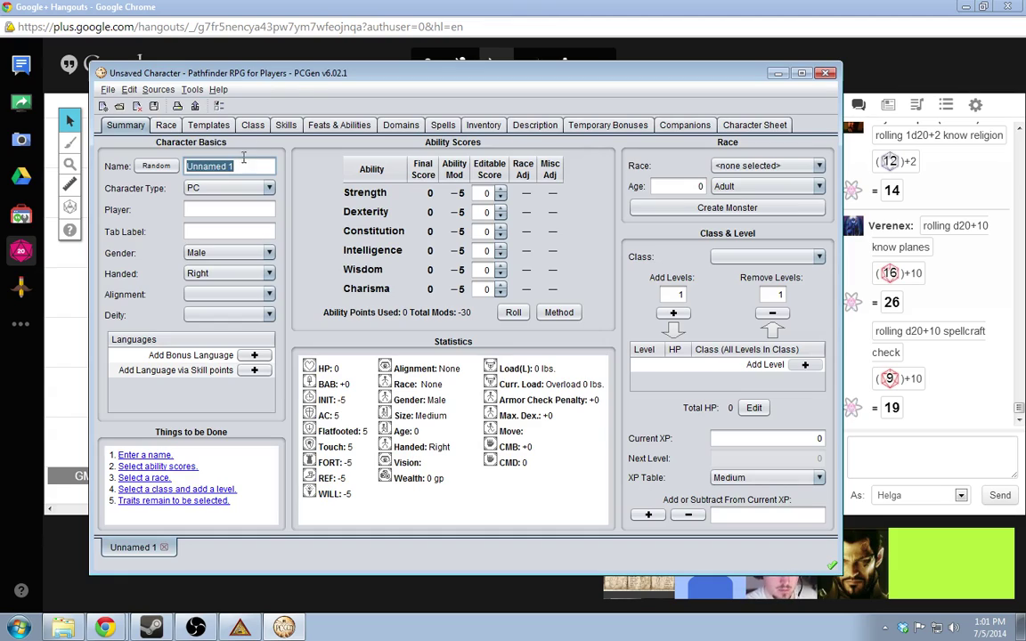
drag(412, 75, 445, 62)
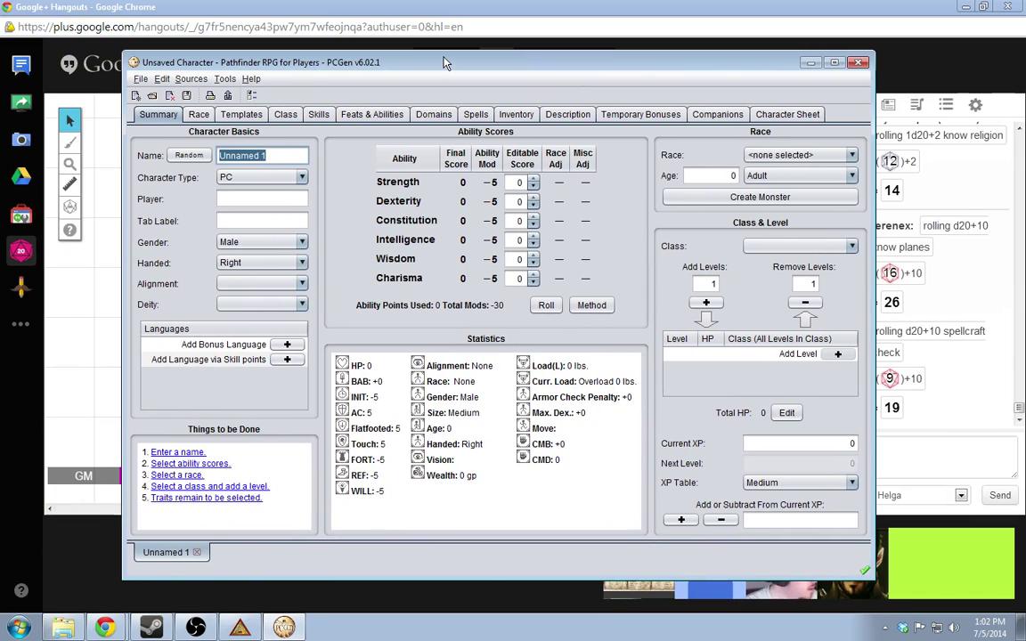
text(Helga )
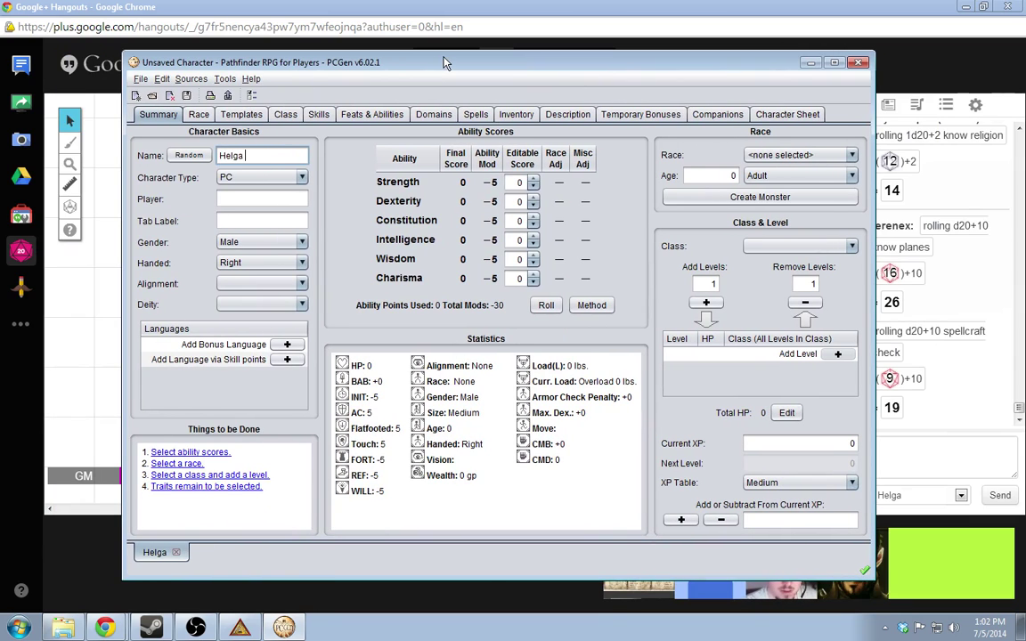
text(Jorun)
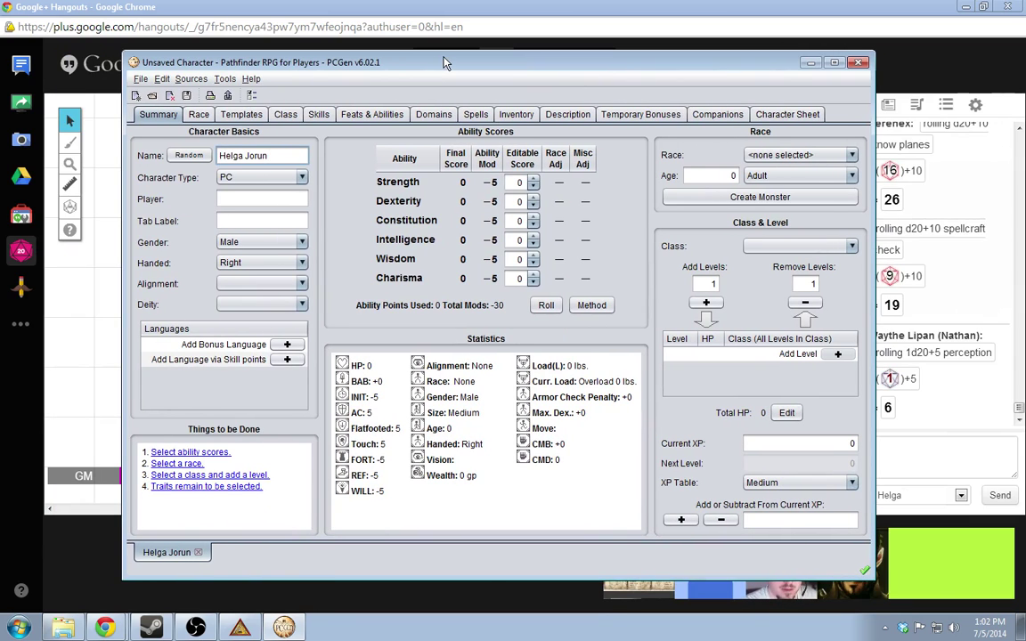
text(sdottir)
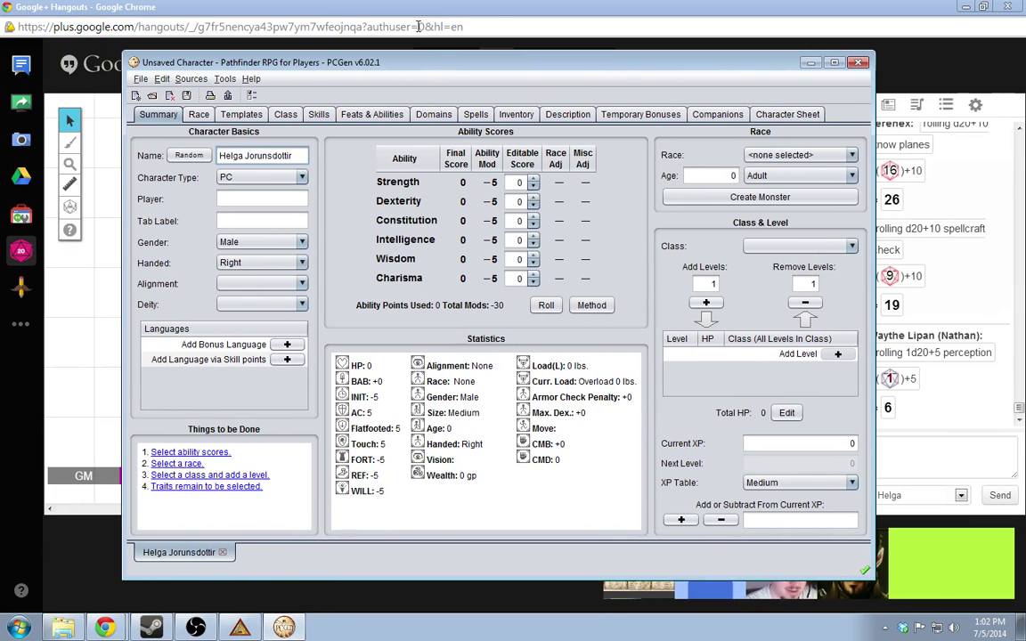
Enter the player's first name, check the Hero Lab window, and reposition the PCGen window in front of it
click(279, 197)
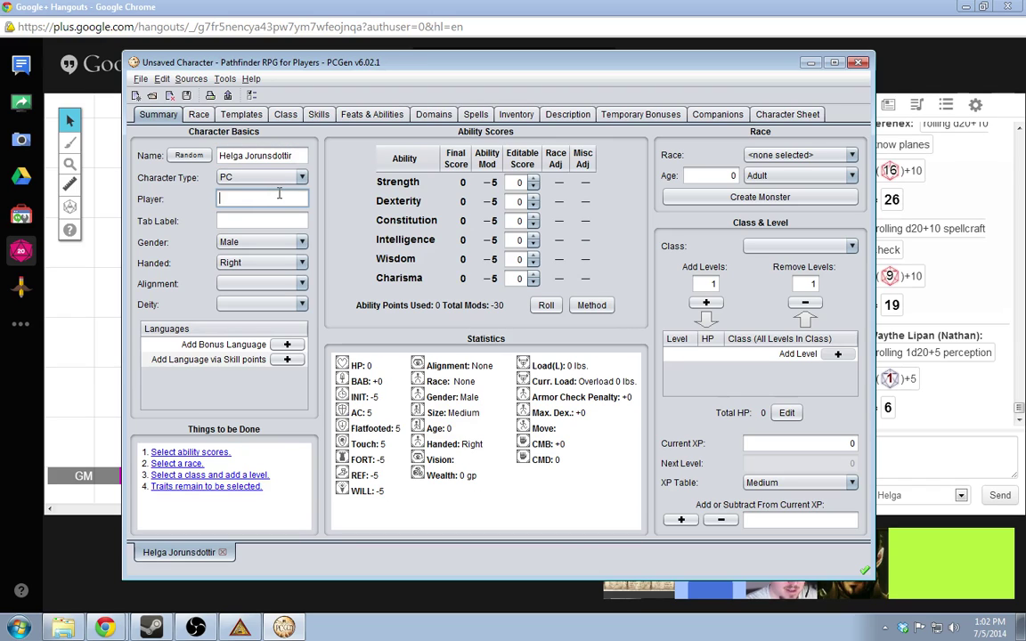
click(240, 627)
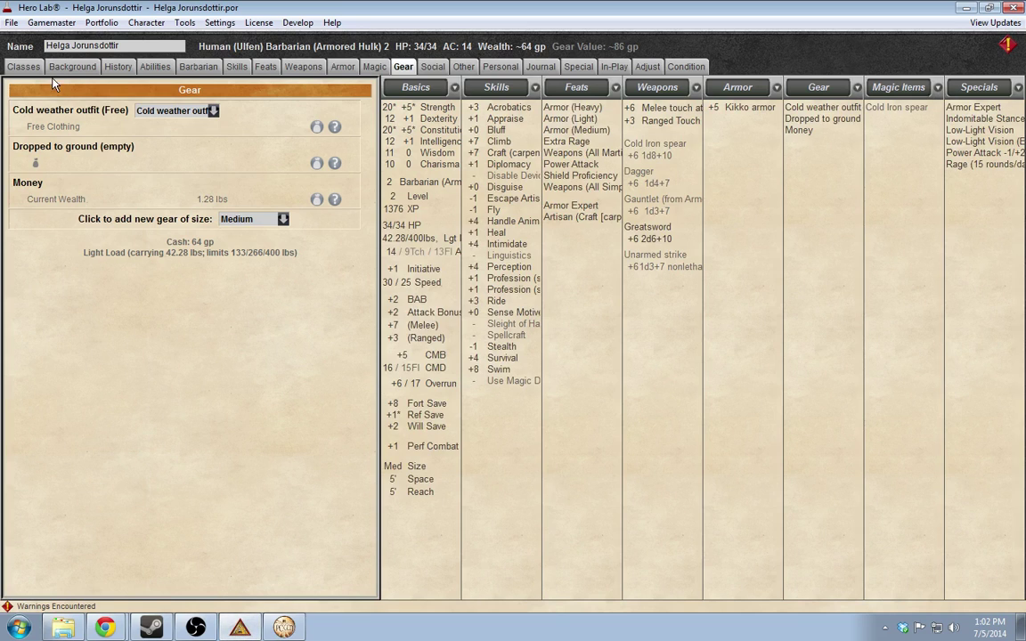
click(284, 628)
drag(247, 61, 278, 81)
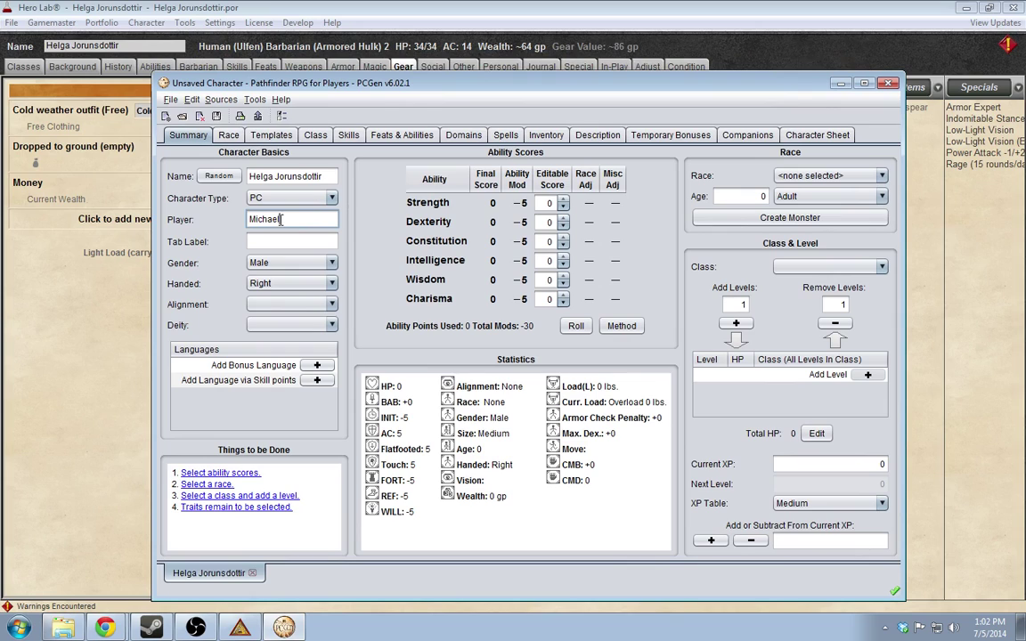
Set the character's gender to Female and handedness to Right
click(285, 263)
click(299, 292)
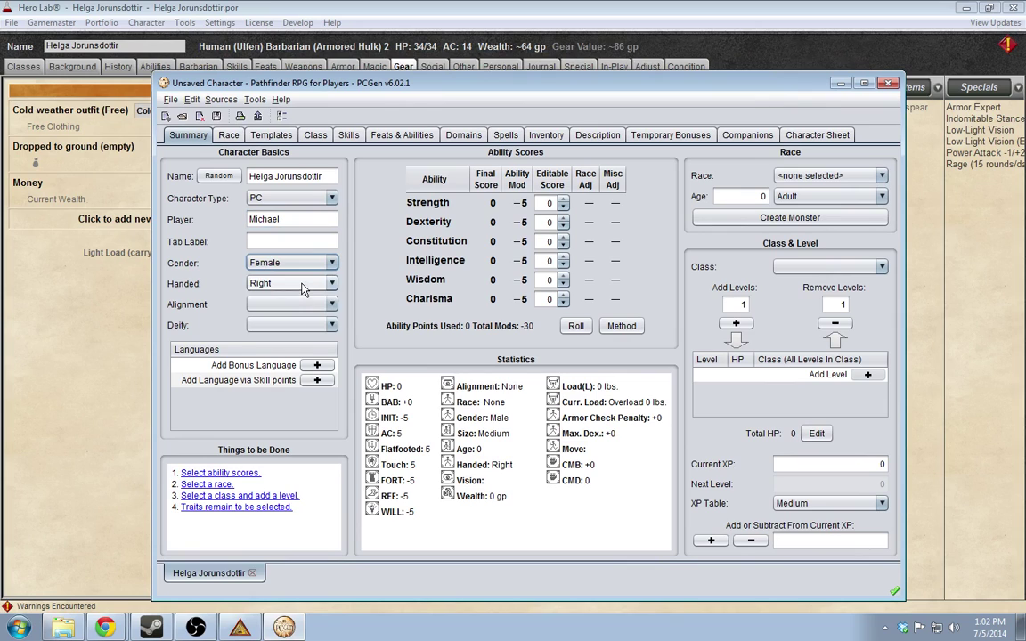
click(303, 285)
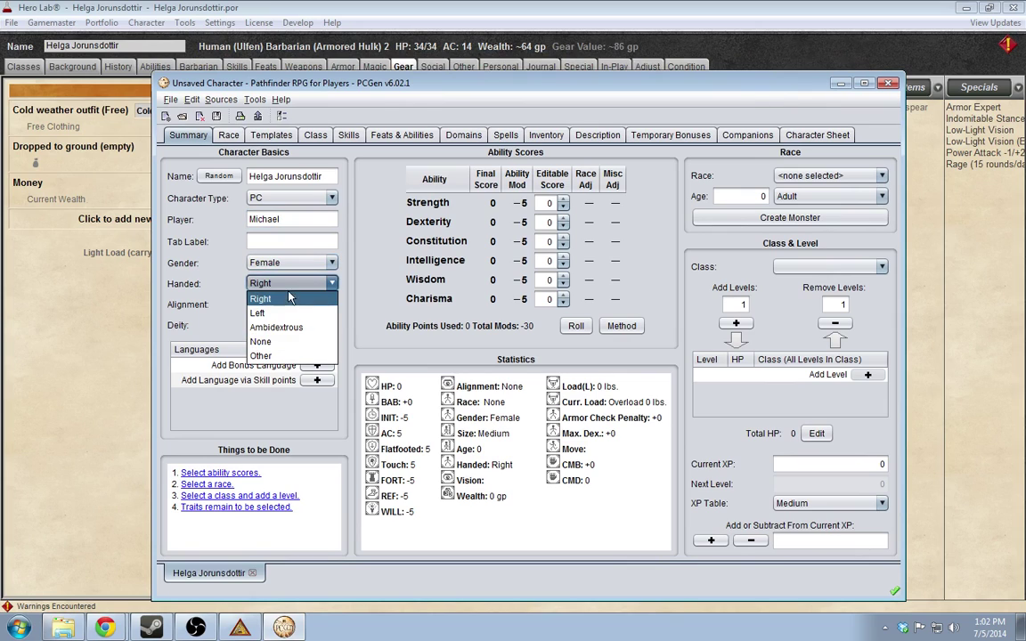
click(288, 298)
Check the character's background in Hero Lab and, back in PCGen, set the alignment to Neutral Good and the deity to Cayden Cailean
click(292, 305)
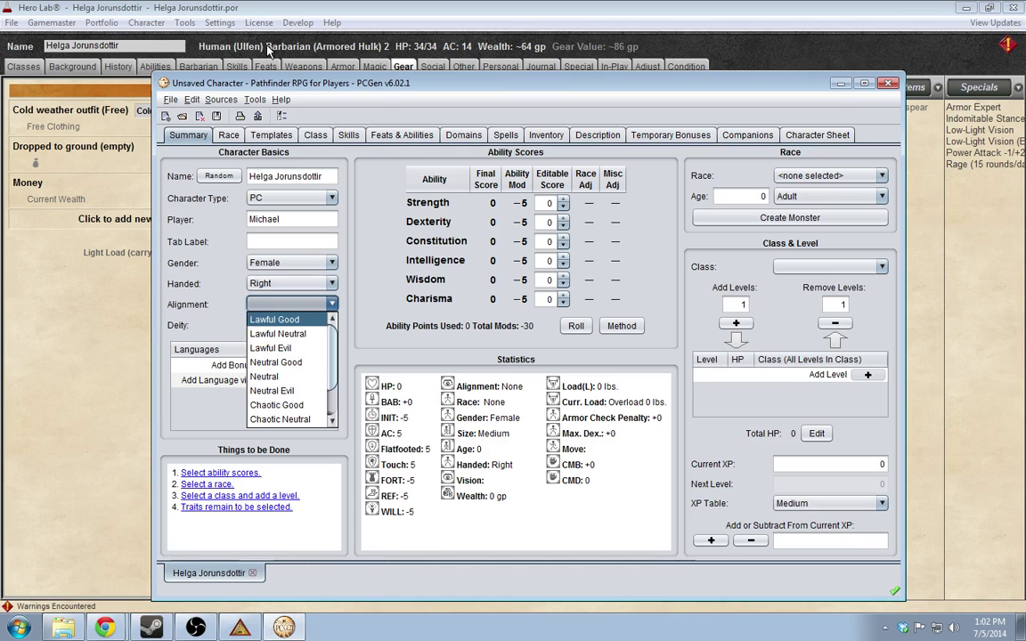
click(71, 410)
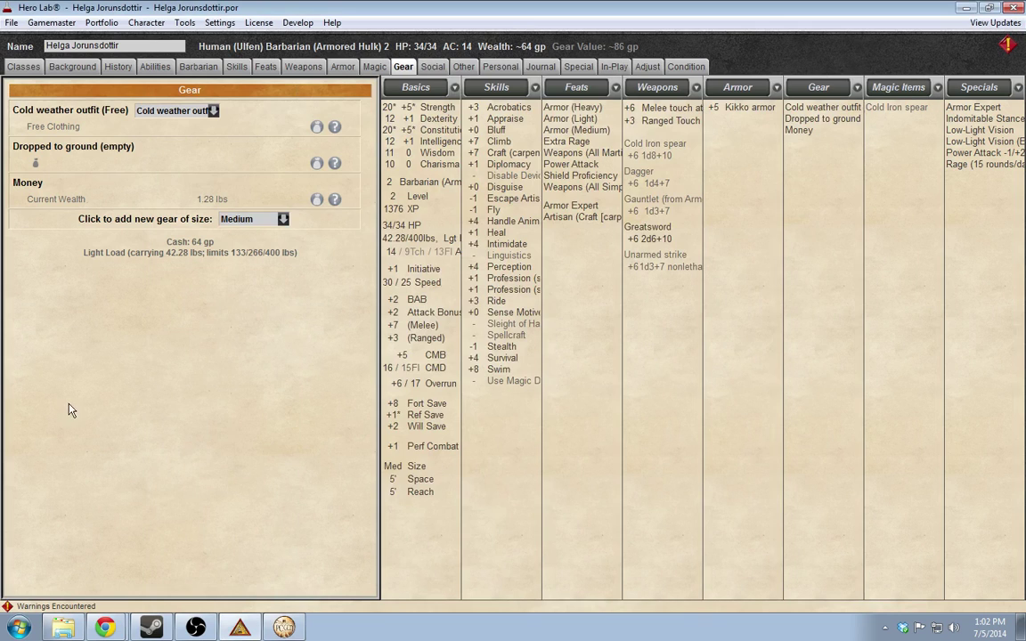
click(32, 67)
click(62, 64)
click(118, 68)
click(72, 67)
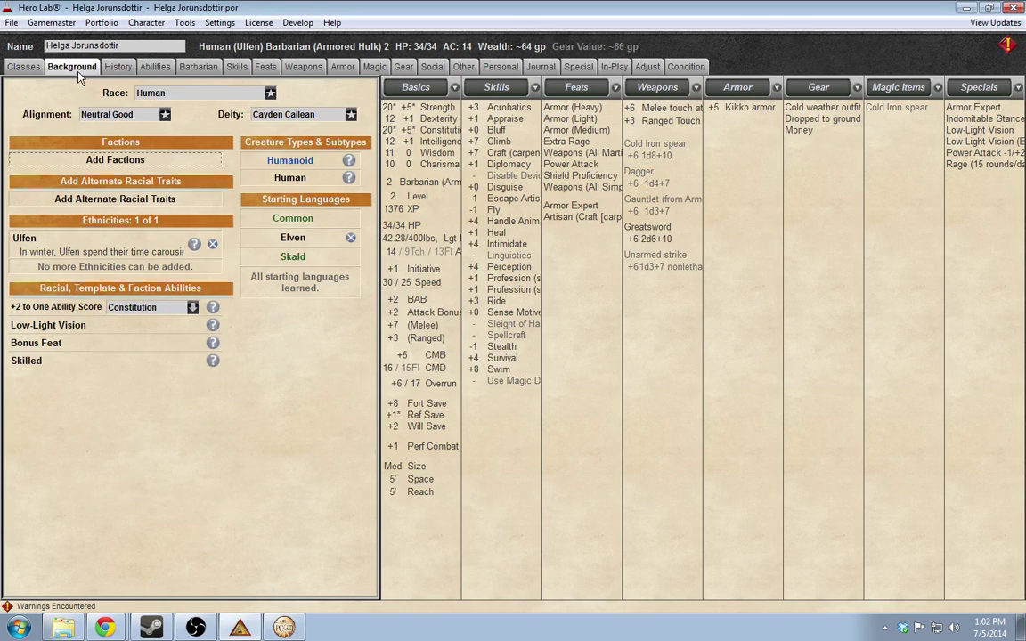
click(285, 627)
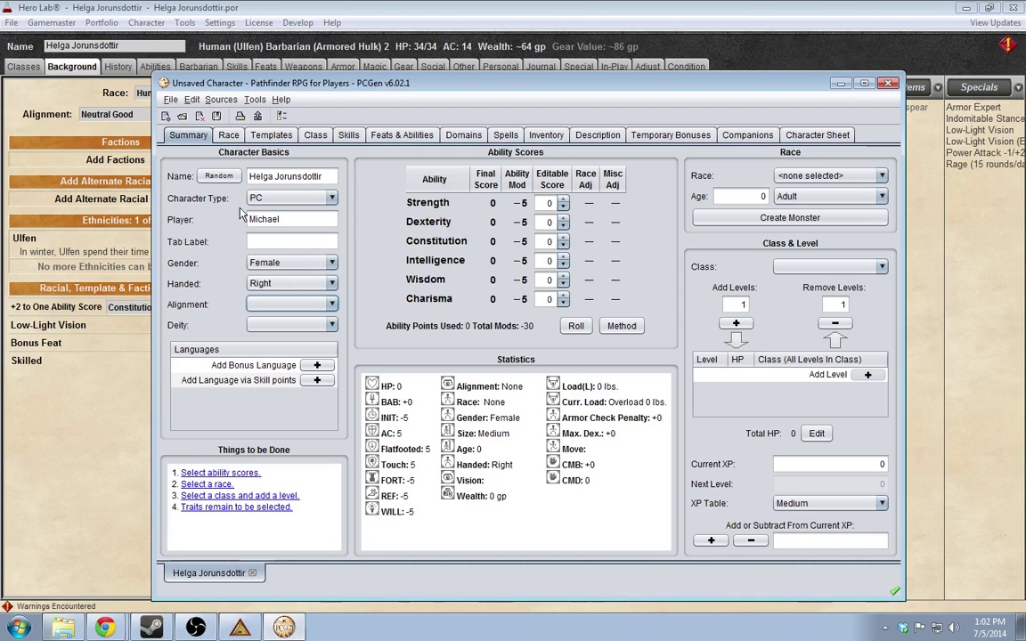
click(294, 304)
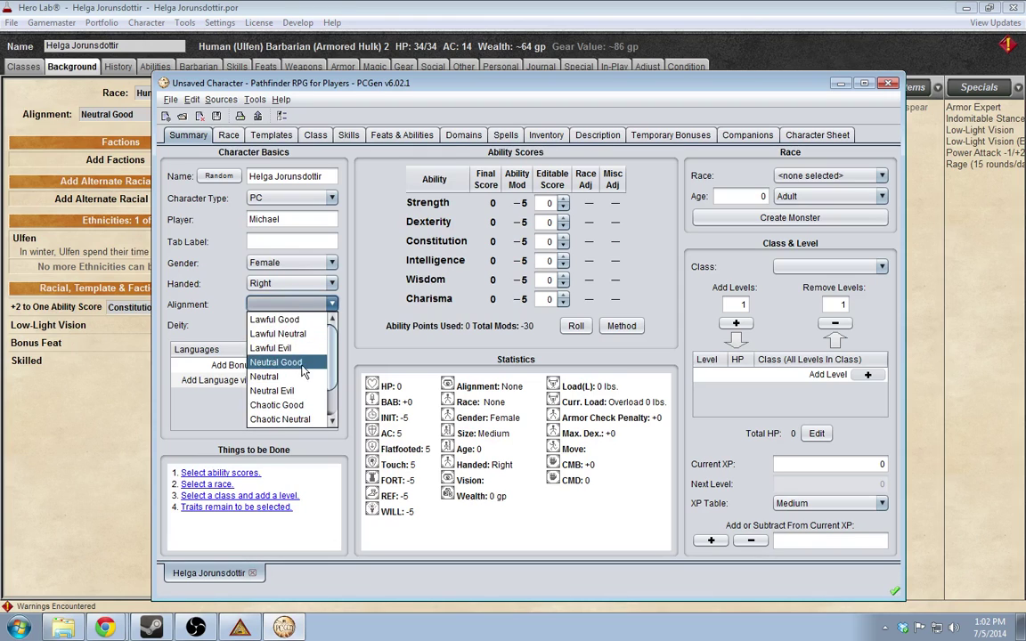
click(276, 362)
click(280, 325)
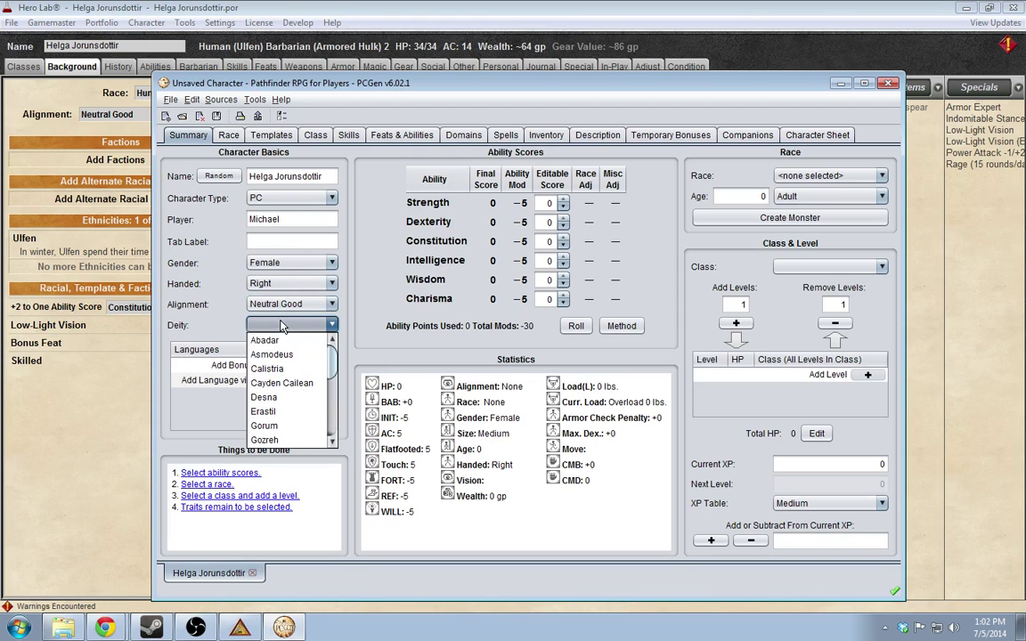
click(278, 383)
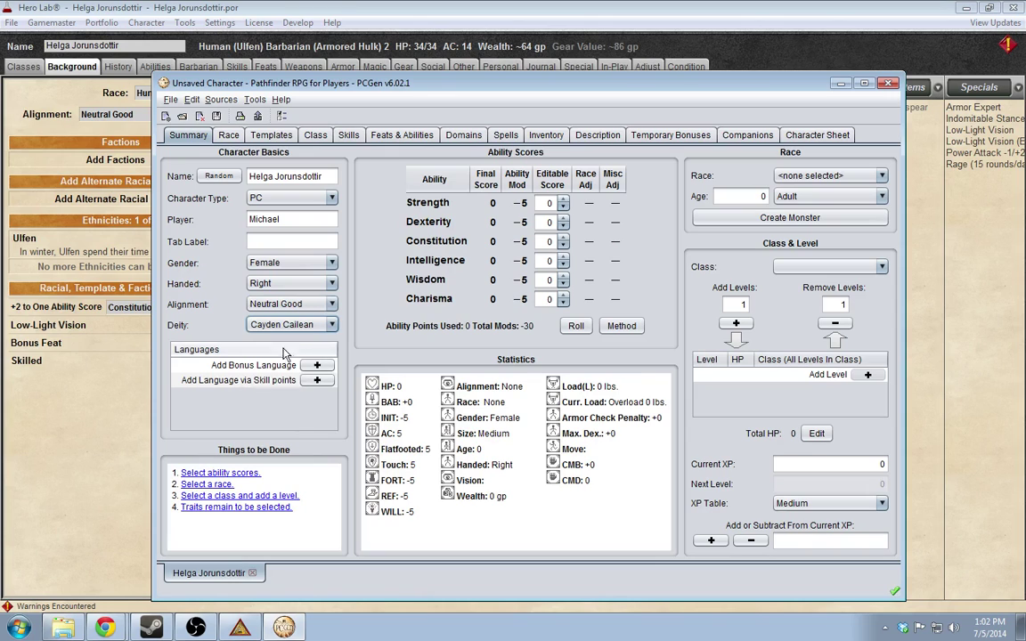
Set the ability score generation method to Purchase Mode with High Fantasy (20)
click(621, 326)
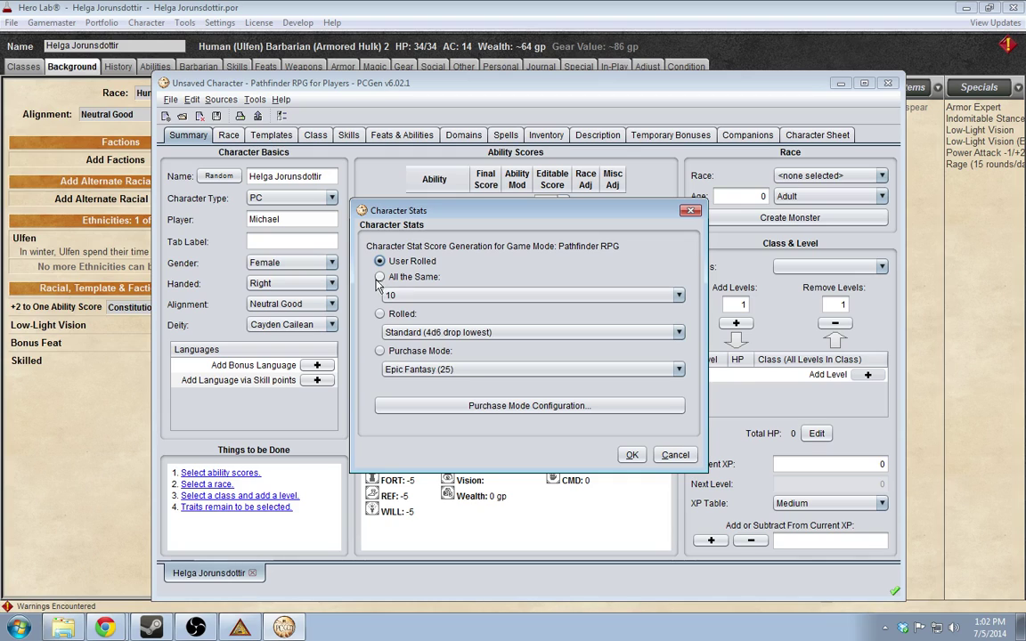
click(380, 351)
click(419, 369)
click(418, 399)
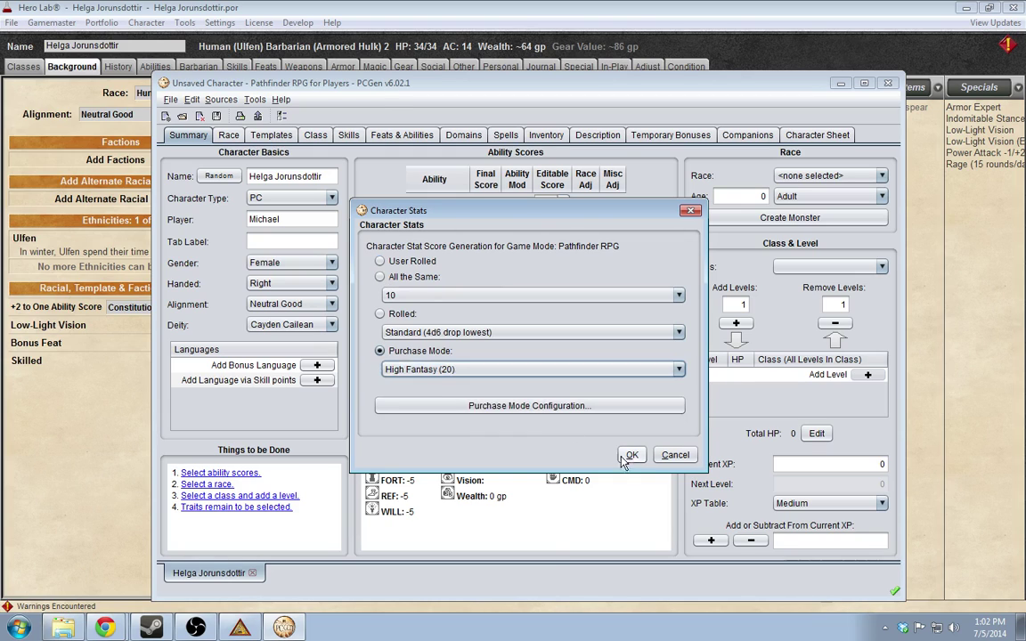
click(631, 455)
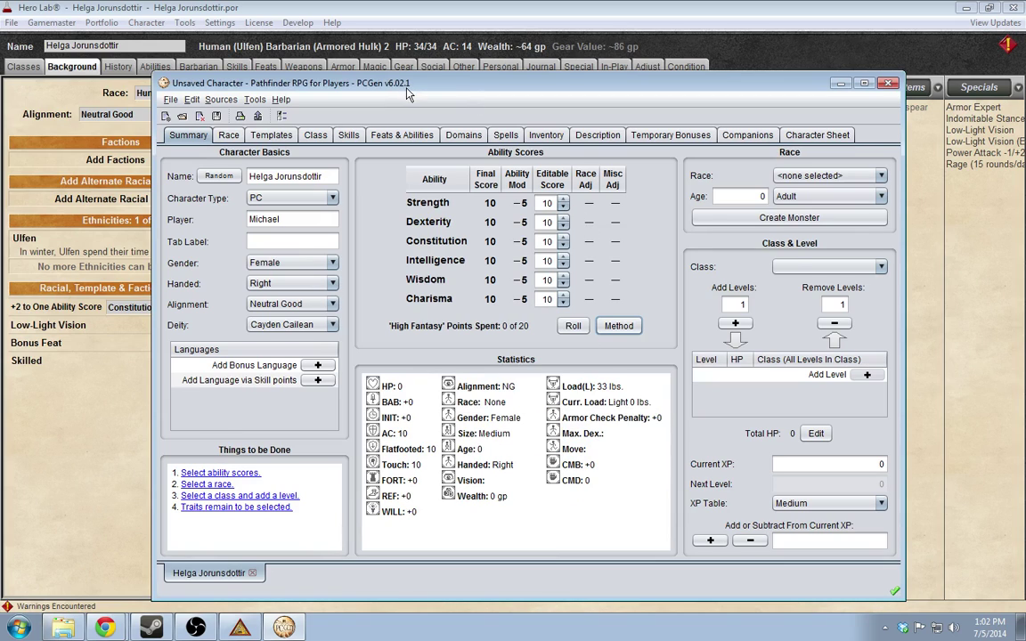
Set the character's race to Human and the age to 20 in the Adult category
click(828, 175)
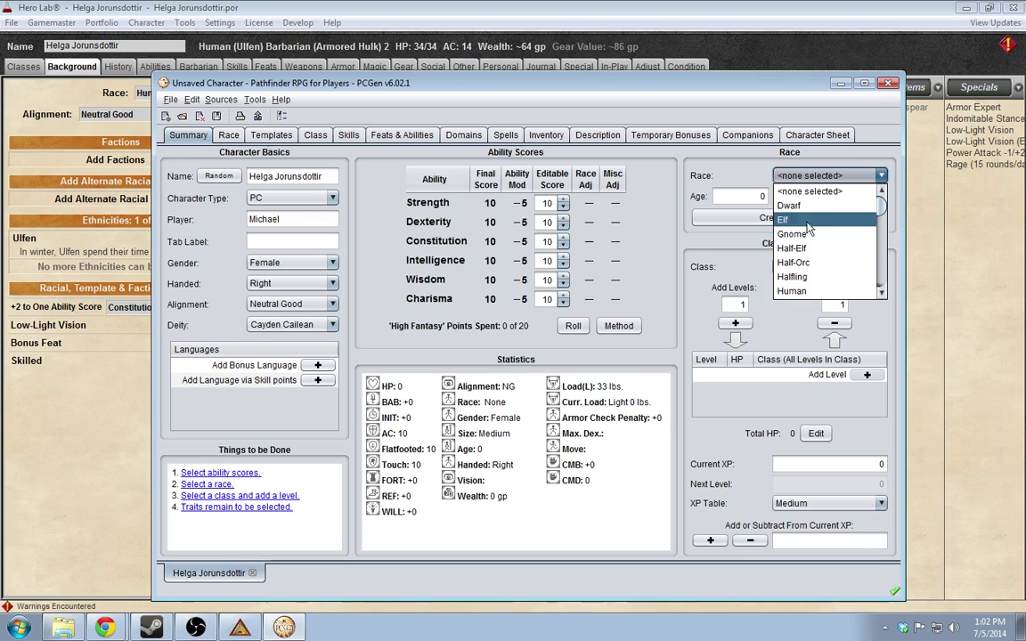
click(791, 291)
click(812, 197)
click(812, 212)
click(746, 196)
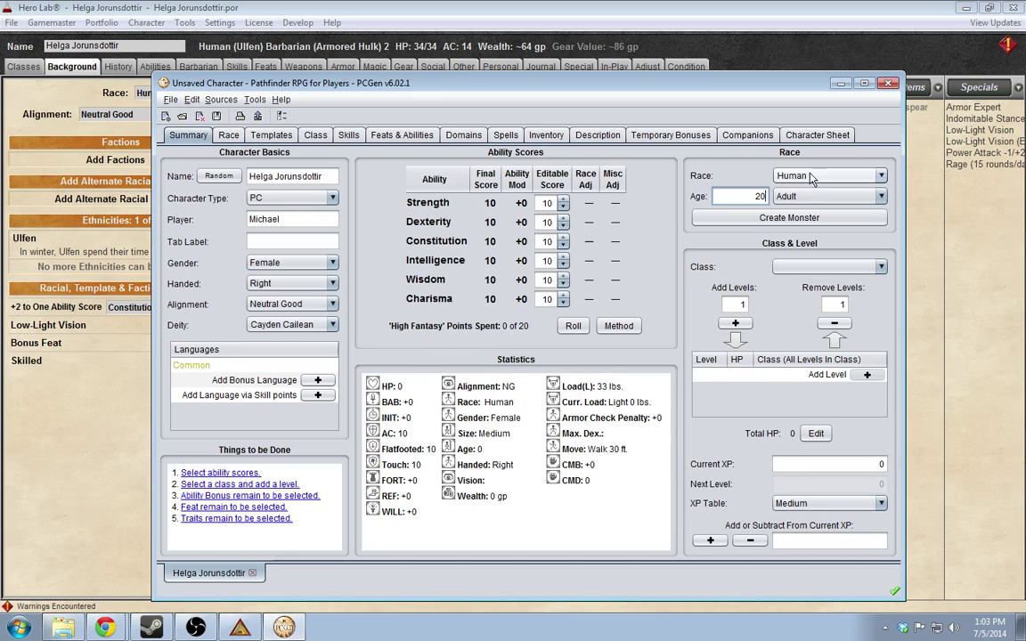
Select the Barbarian class and try to add one level, declining to proceed with an unspent purchase pool
click(811, 267)
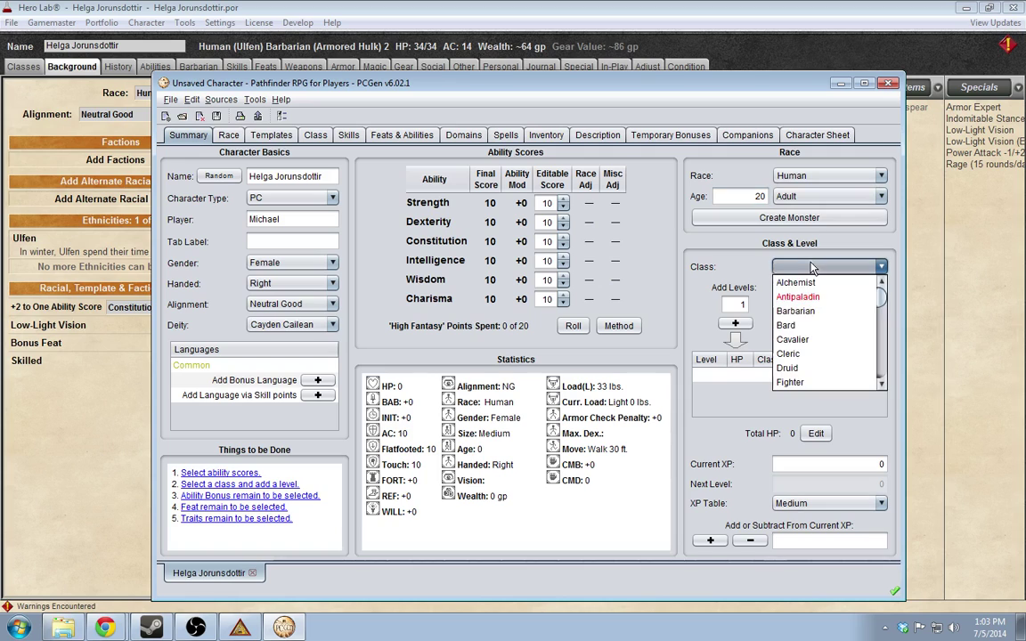
click(811, 312)
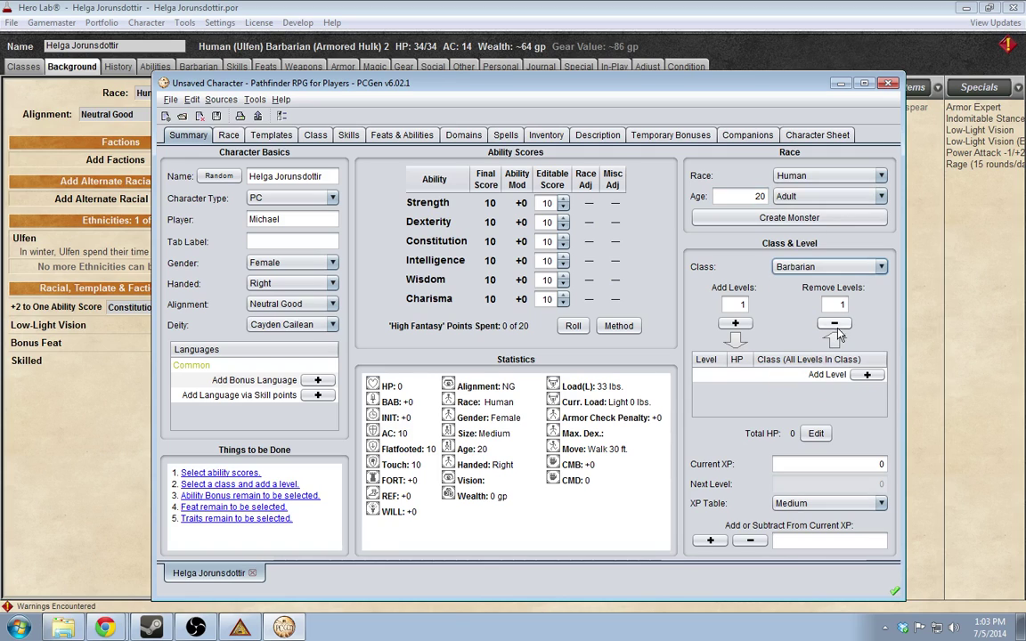
click(735, 324)
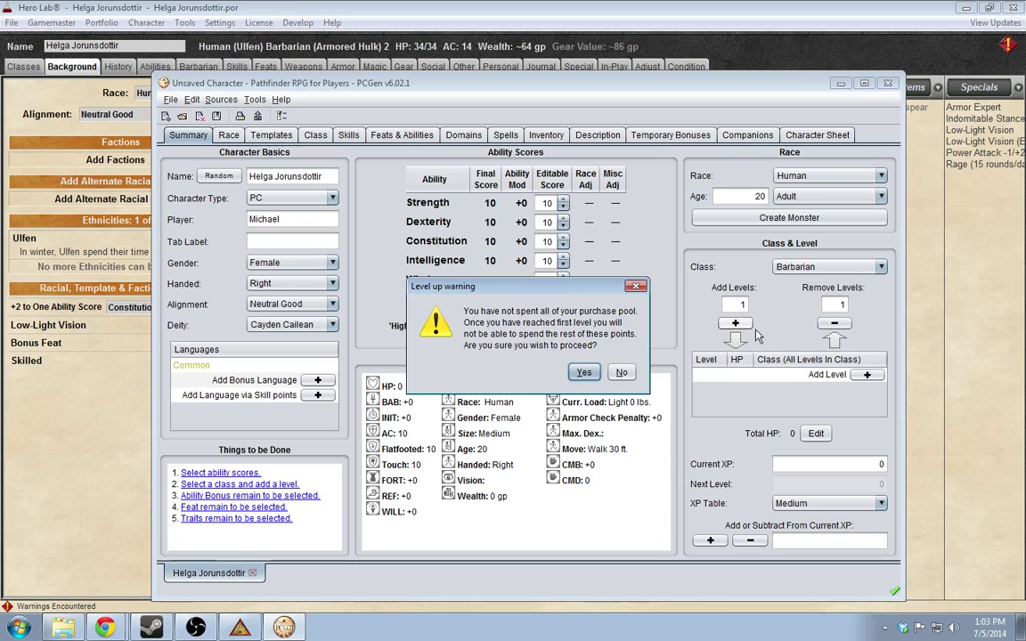
click(621, 373)
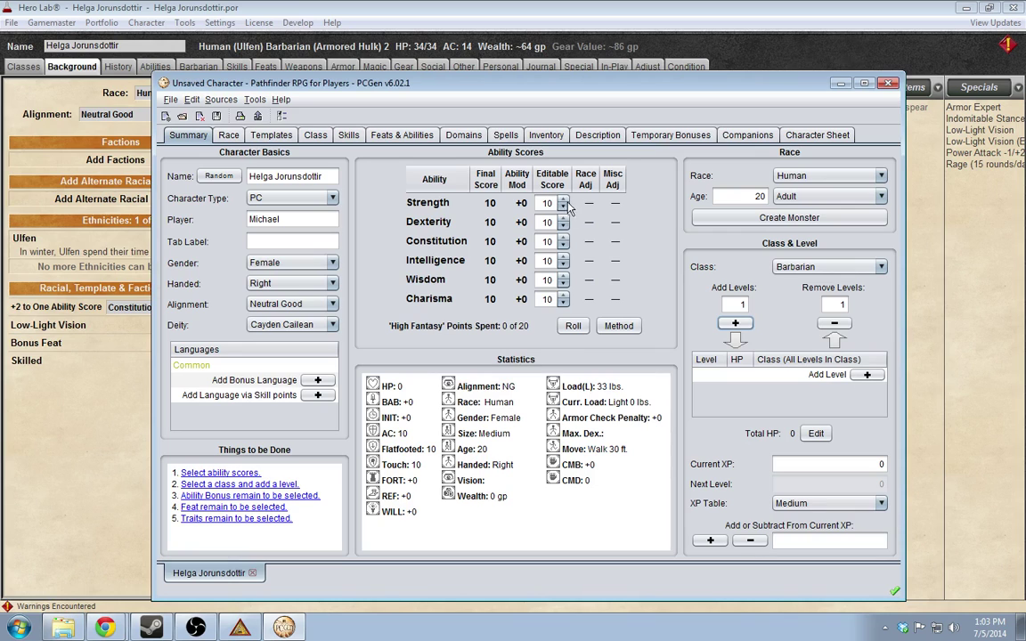
click(229, 135)
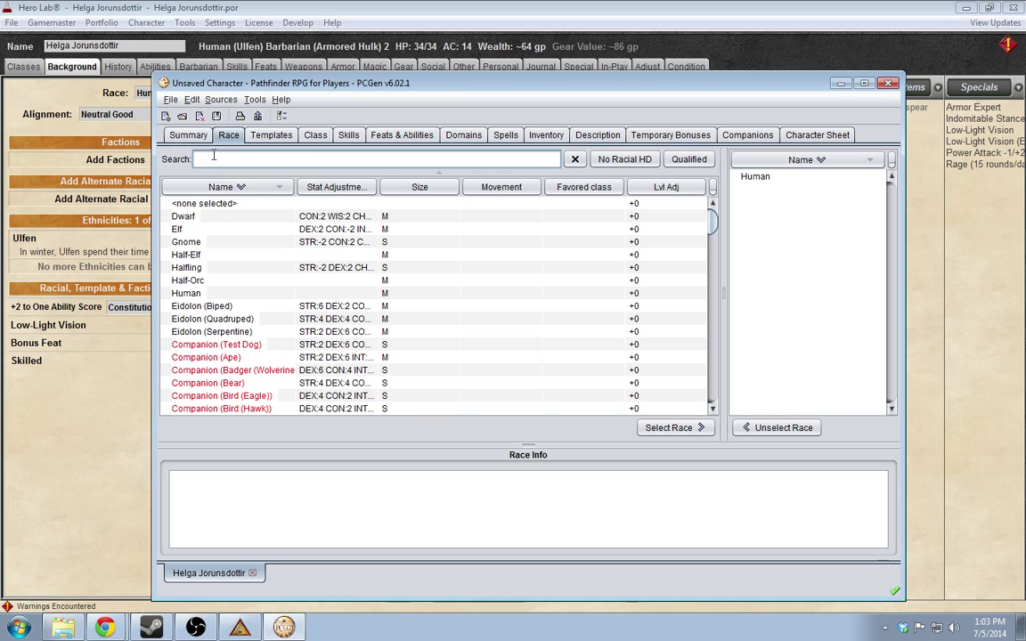
click(263, 138)
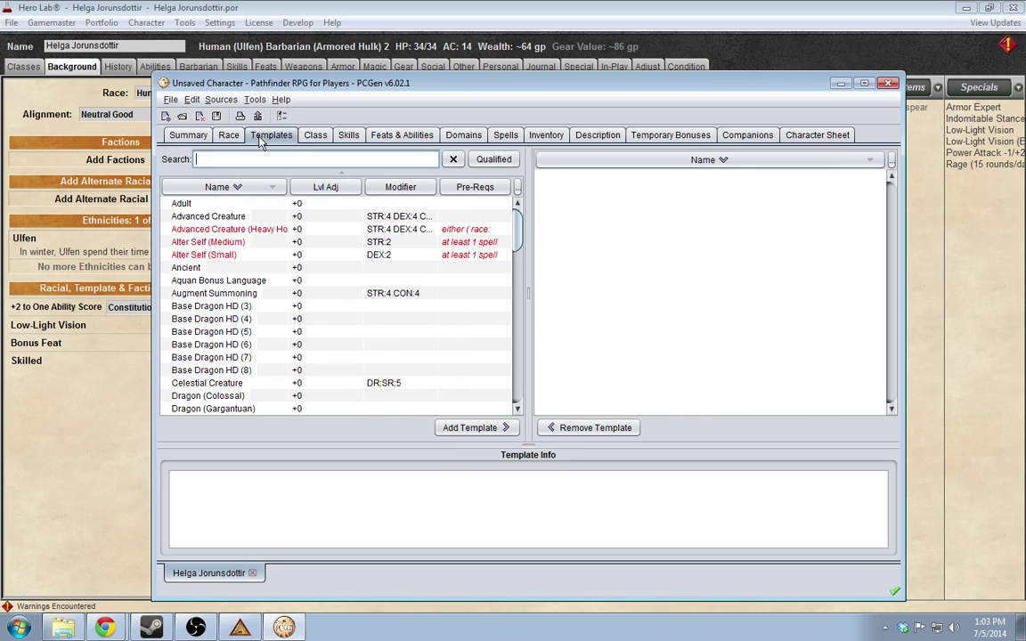
click(188, 137)
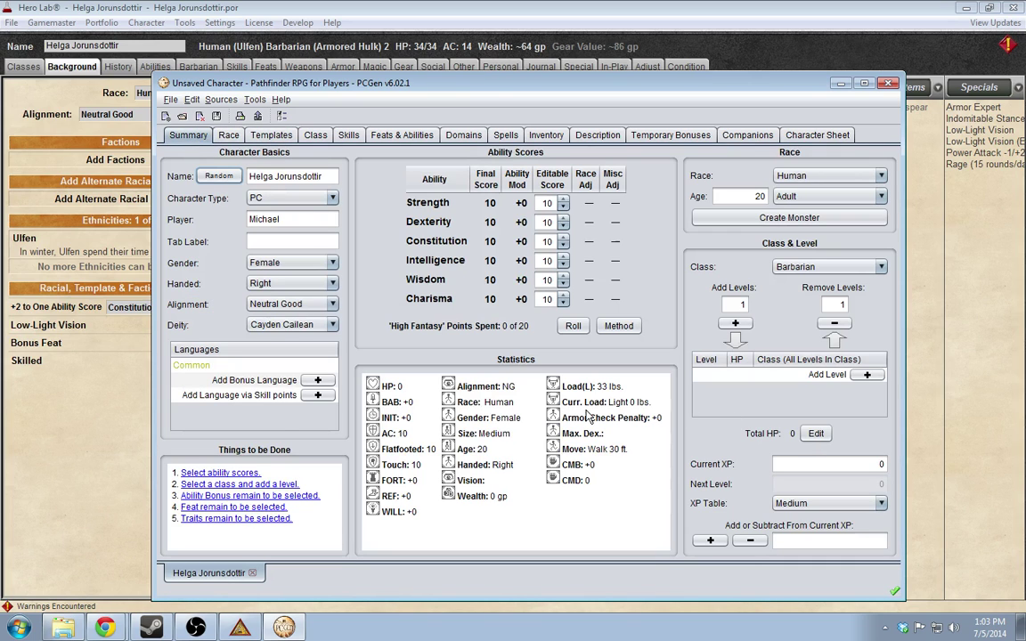
Raise the Strength score to 12 and switch to Hero Lab to check the character's ability scores
click(562, 201)
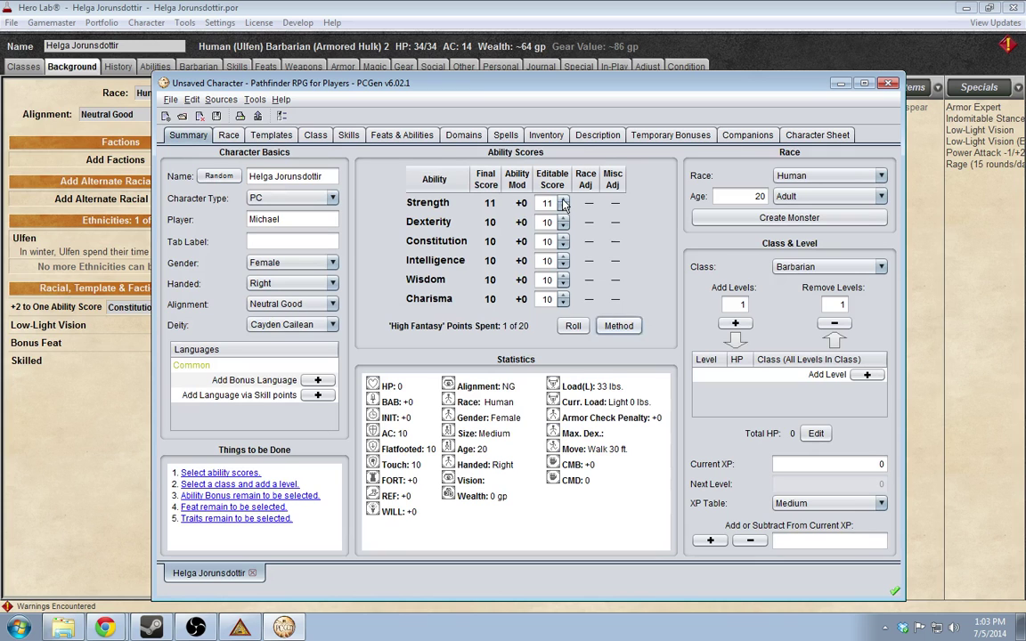
click(563, 201)
drag(278, 84, 393, 154)
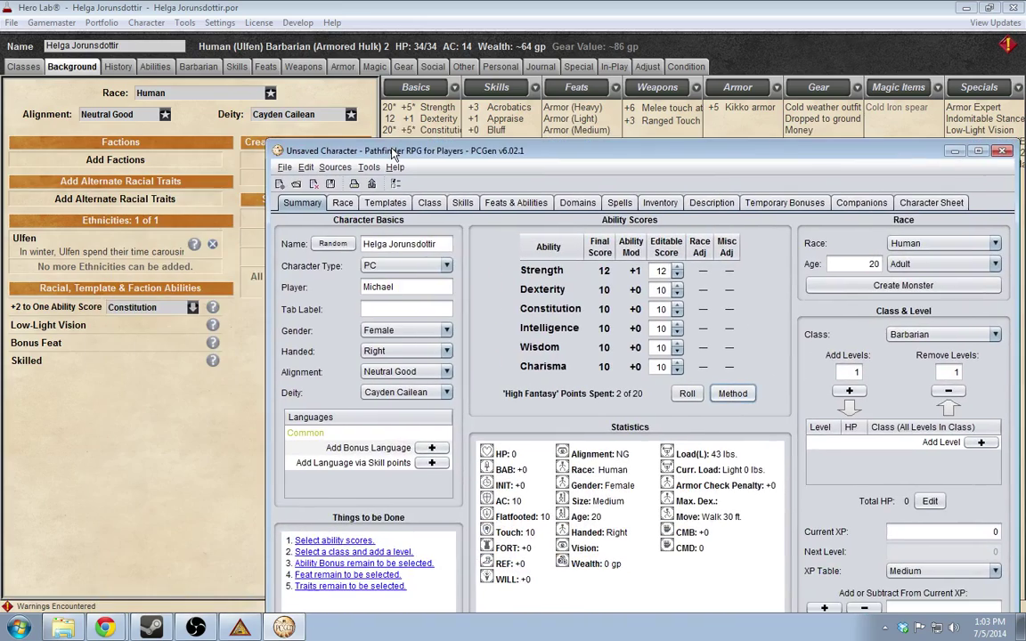
click(132, 64)
click(155, 66)
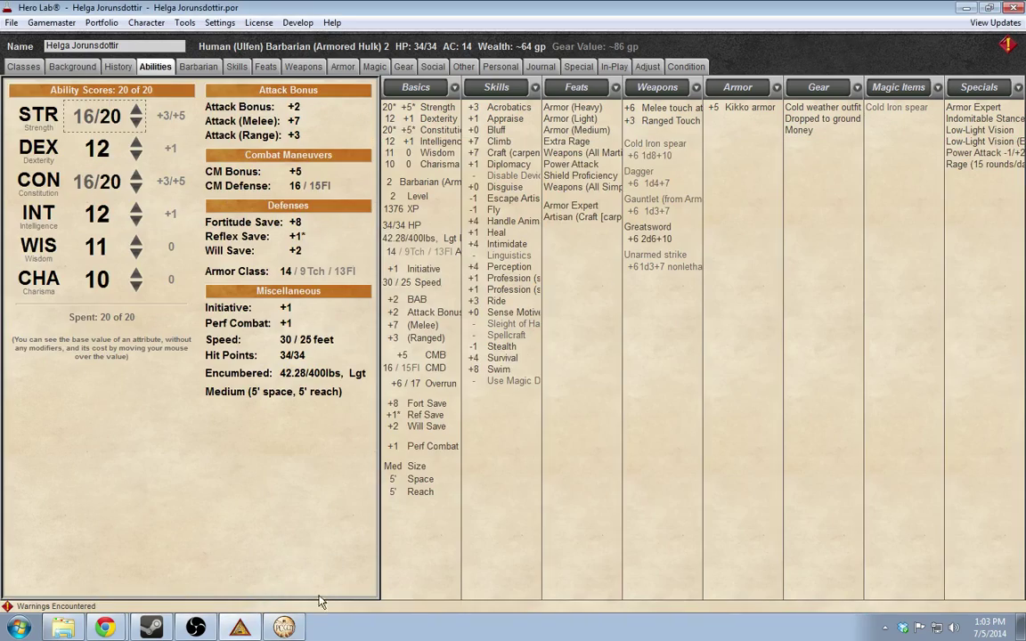
Back in PCGen, keep Hero Lab's ability scores in view and set Strength to 14 and Dexterity to 12
click(283, 627)
drag(401, 150, 375, 85)
click(652, 201)
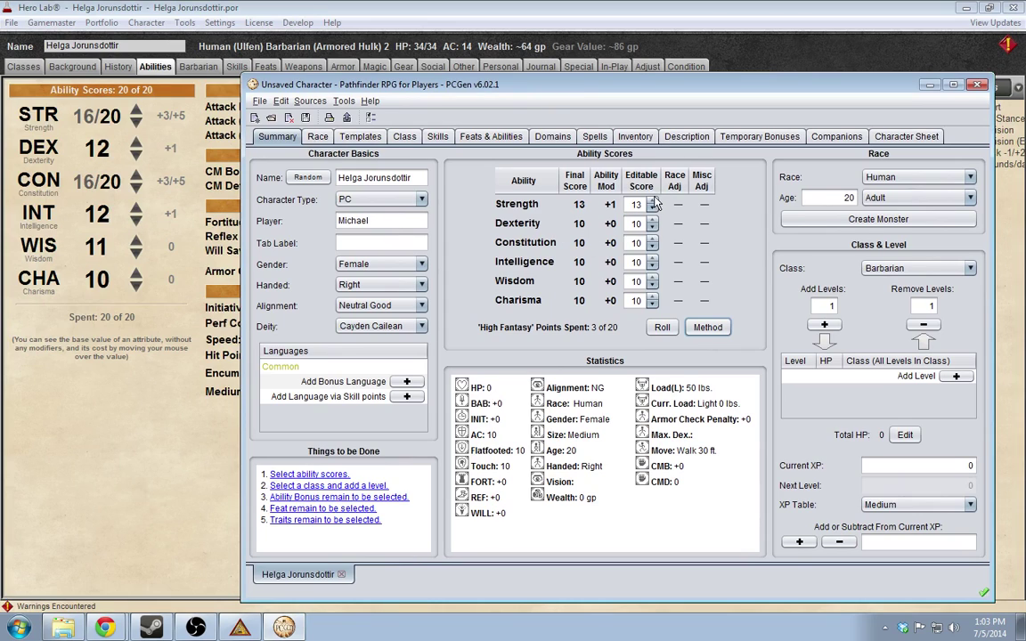
click(652, 202)
click(653, 220)
click(651, 220)
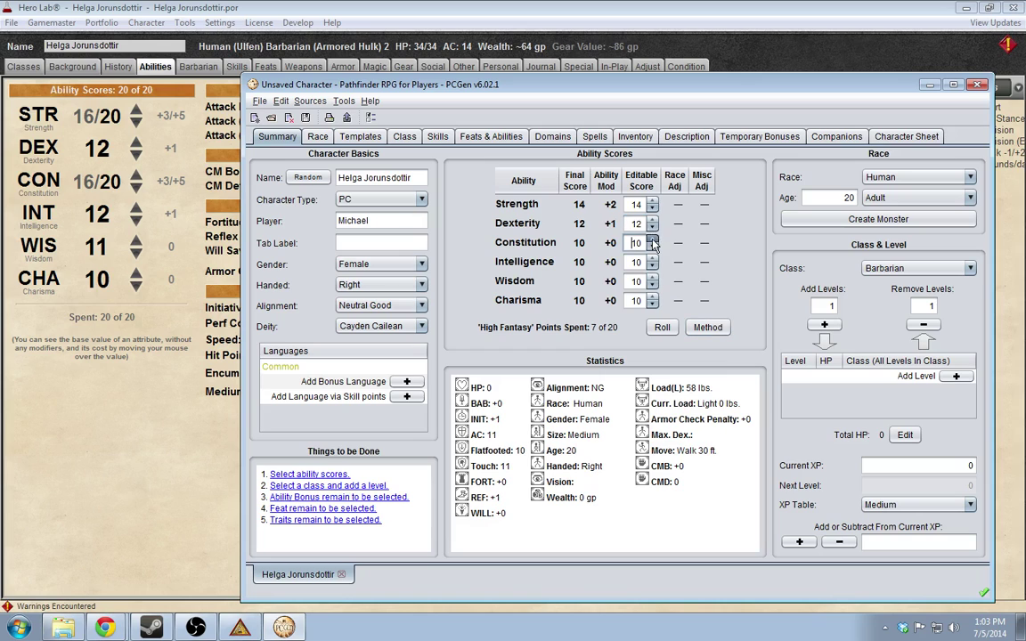
Set the Constitution score to 14 and the Strength score to 16
click(651, 239)
click(652, 239)
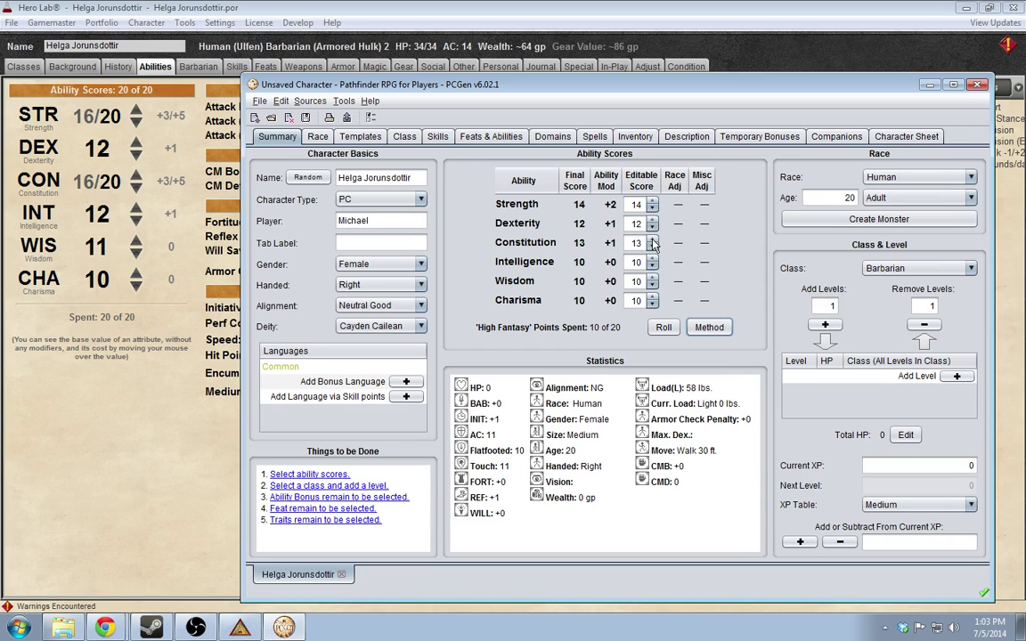
click(652, 239)
click(651, 247)
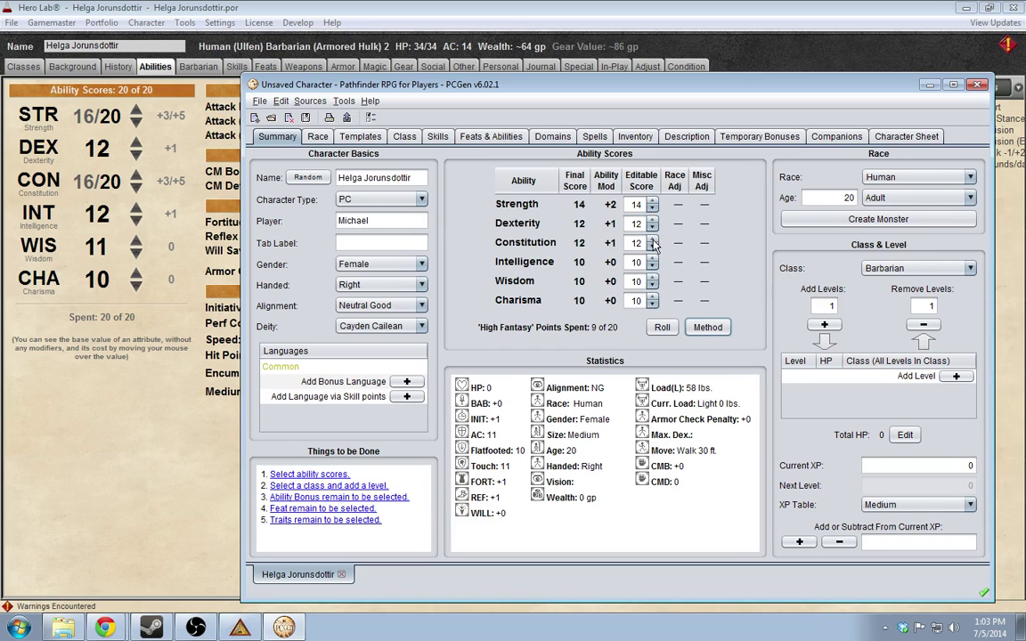
click(651, 239)
click(651, 200)
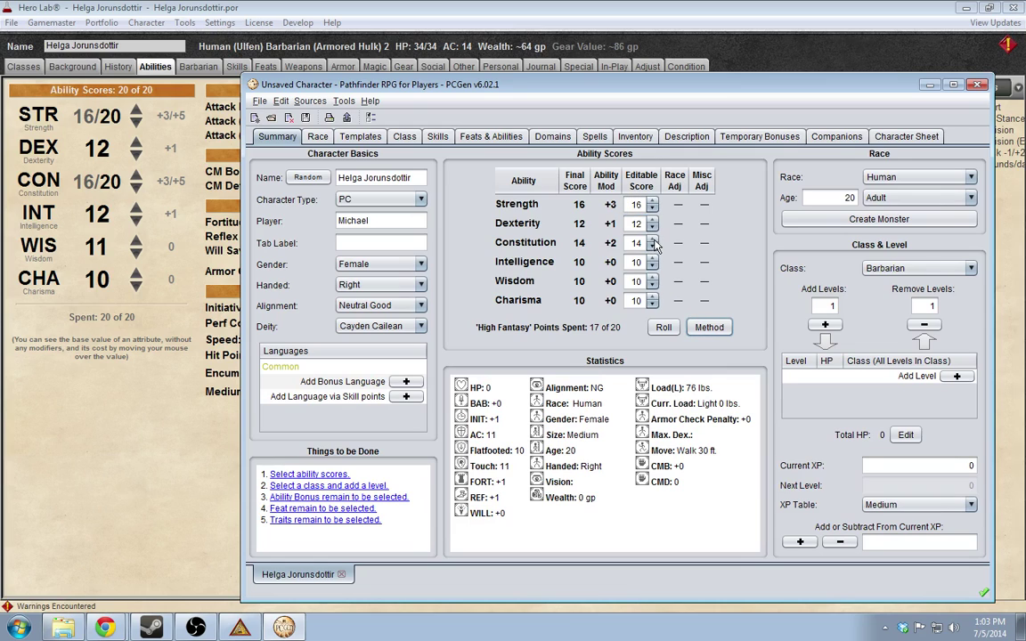
click(652, 240)
Set the Intelligence score to 12 and the Wisdom score to 11
click(652, 259)
click(652, 258)
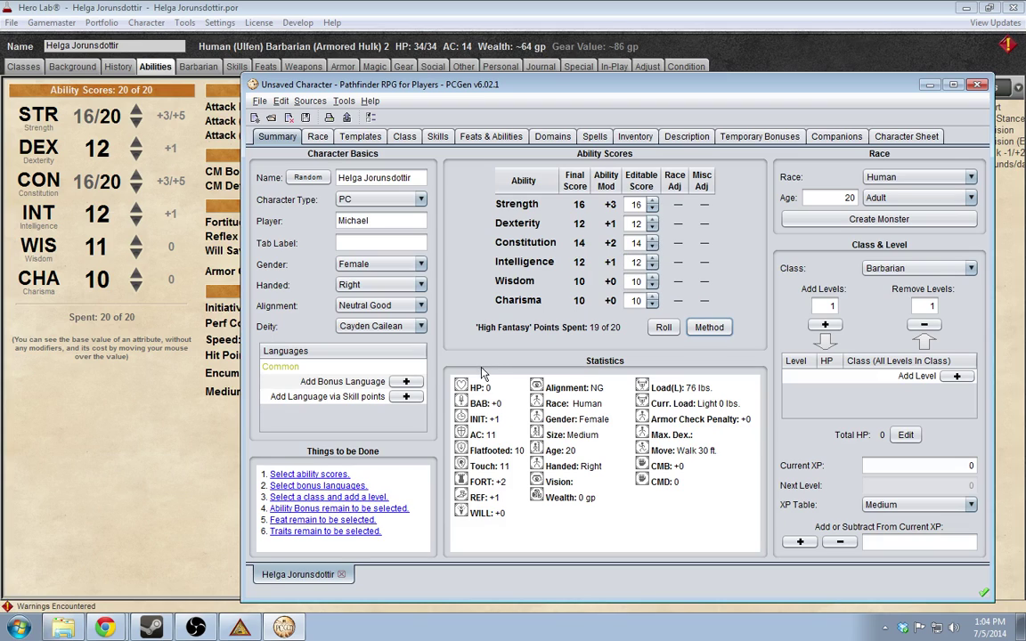
click(652, 277)
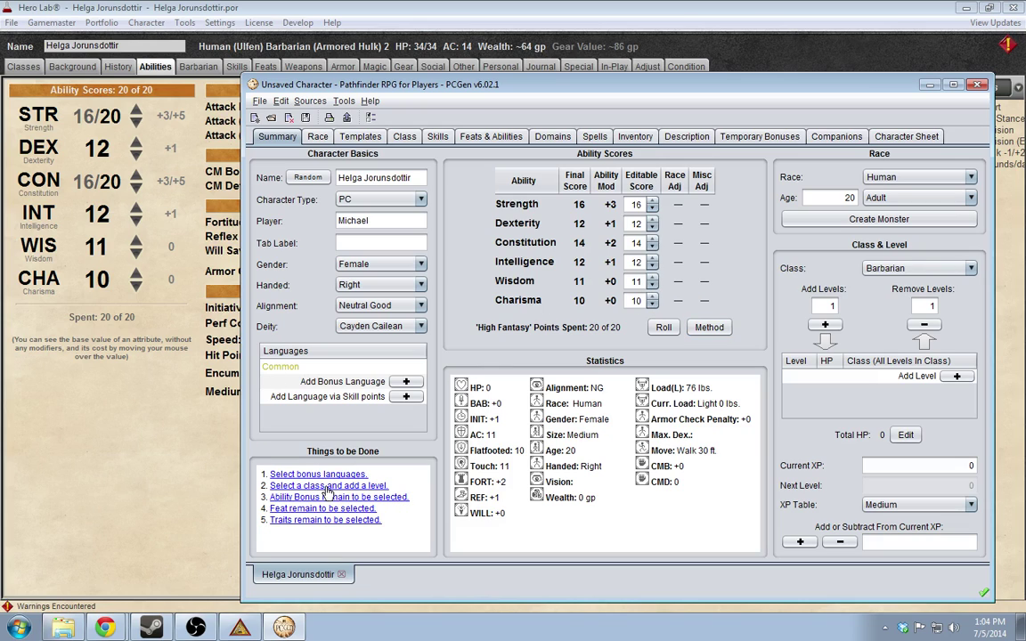
mouse_move(323, 481)
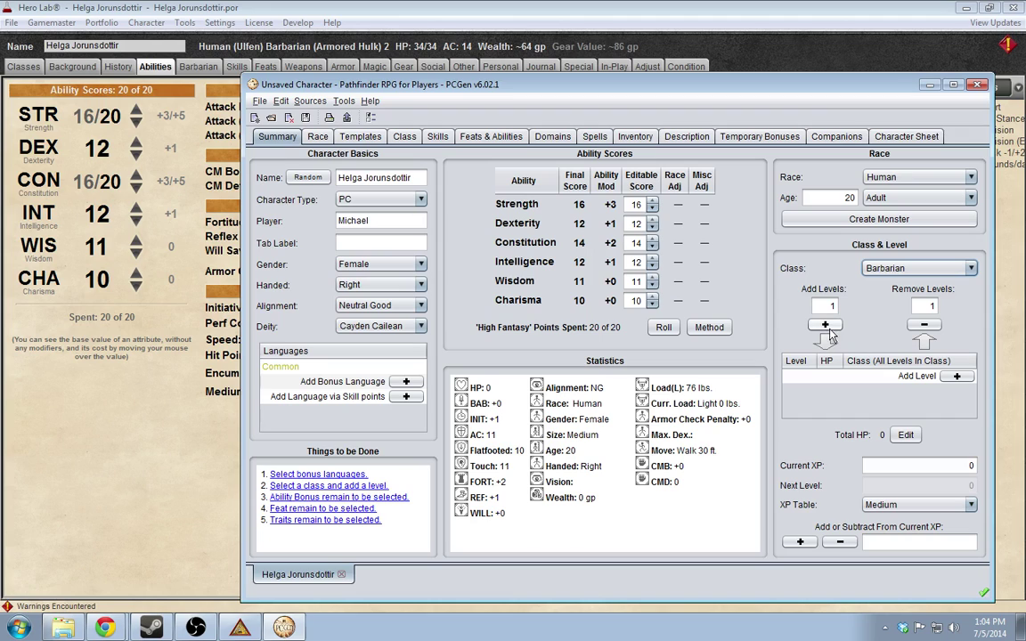
click(956, 375)
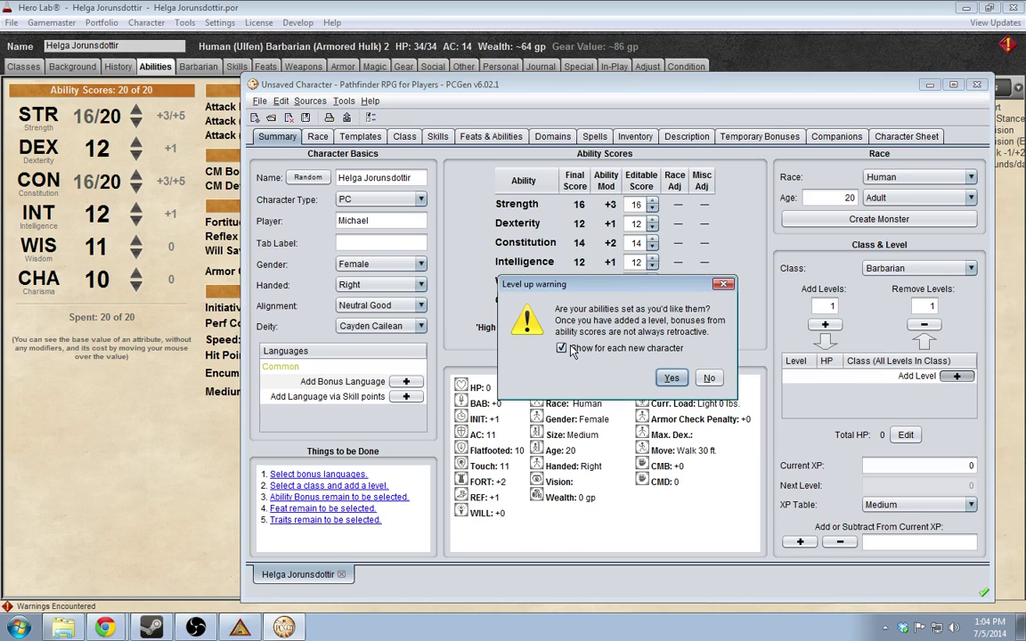
click(671, 379)
click(908, 437)
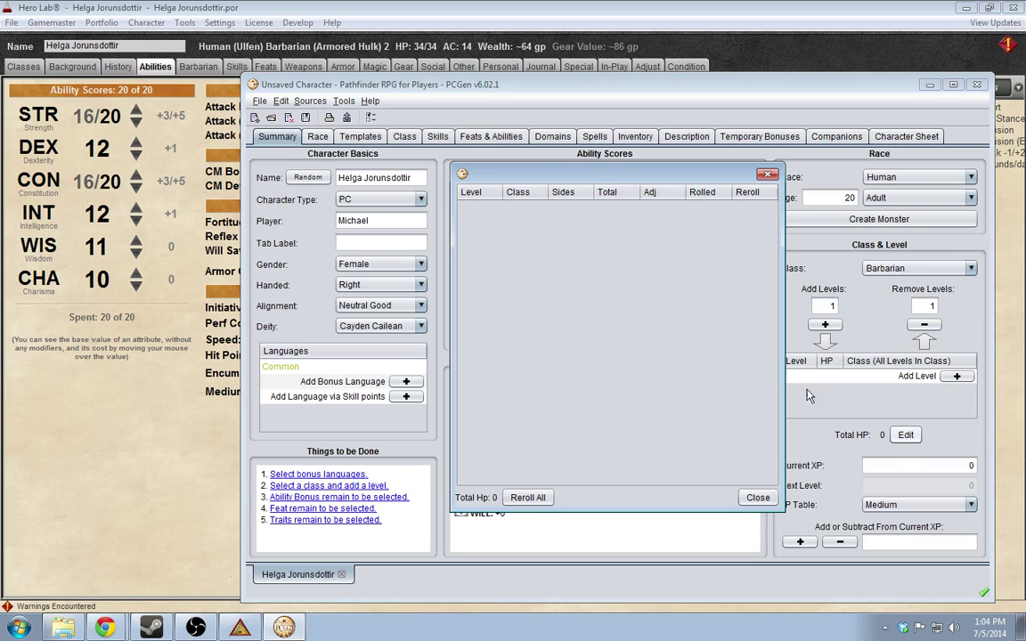
click(752, 494)
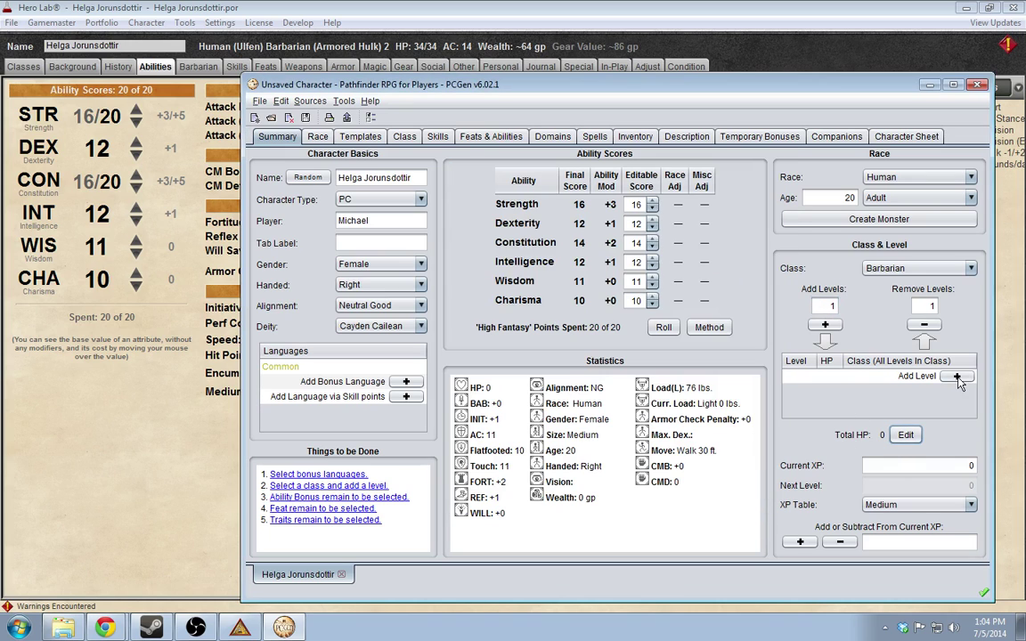
click(956, 378)
key(Escape)
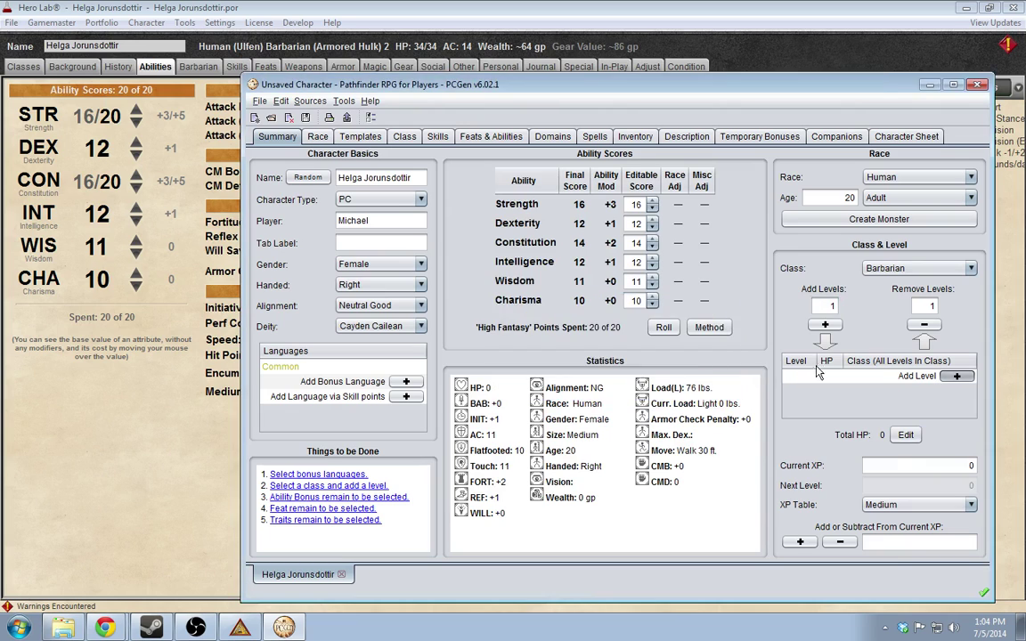
Add the first Barbarian level, choosing Outfit (Cold-Weather) as the free set of clothing and accepting the level's hit points
click(957, 381)
click(448, 131)
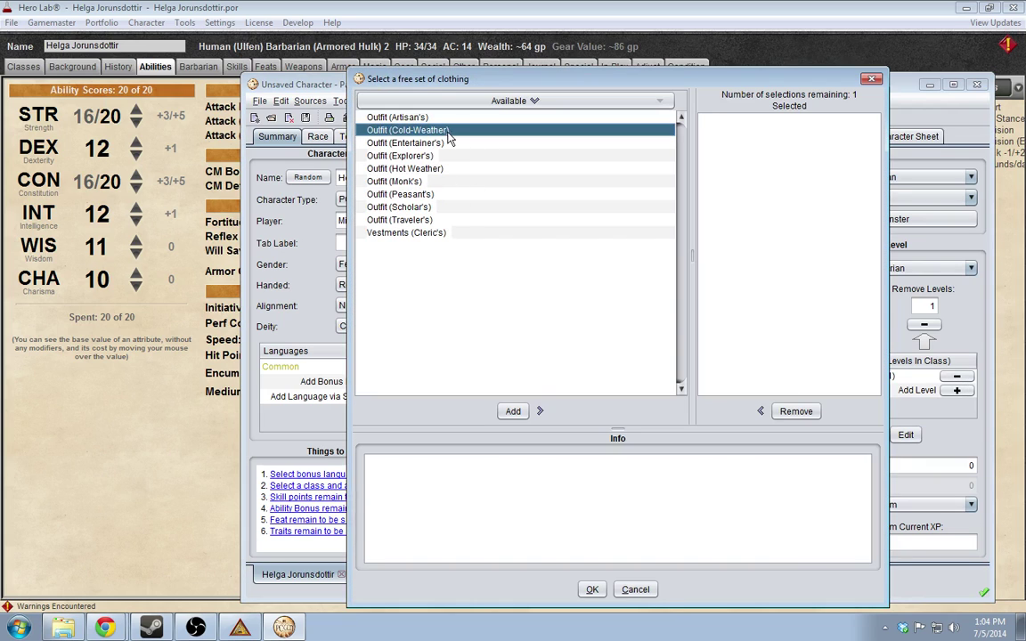
click(513, 411)
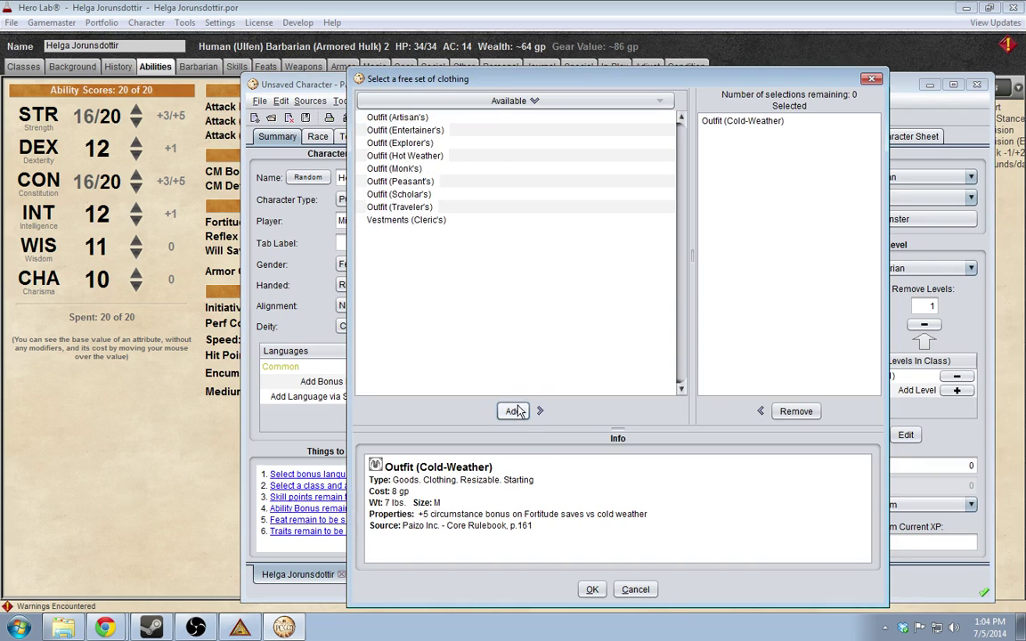
click(592, 590)
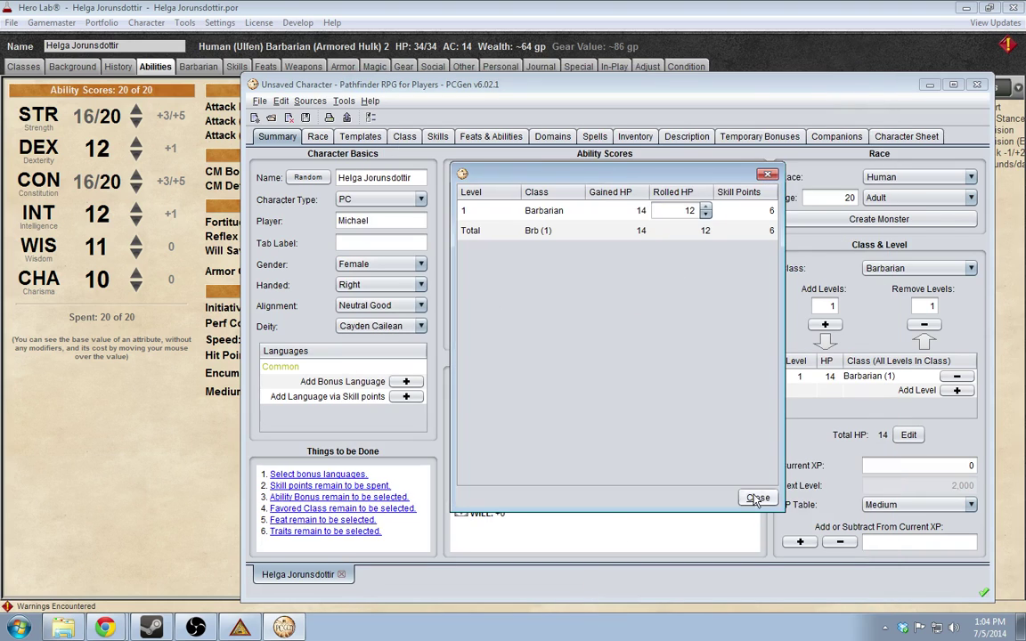
double_click(690, 211)
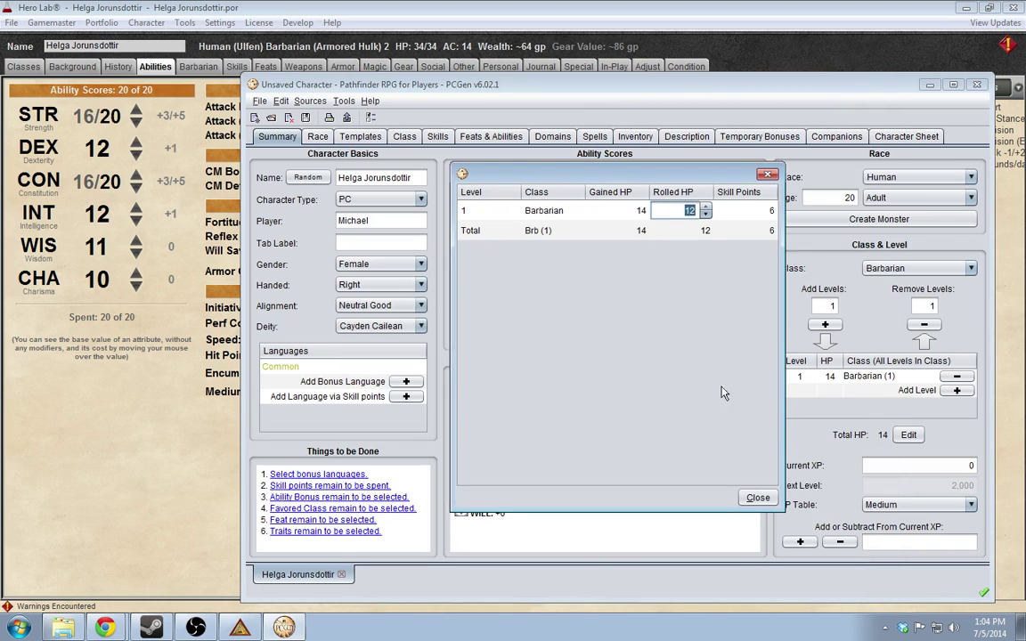
click(759, 498)
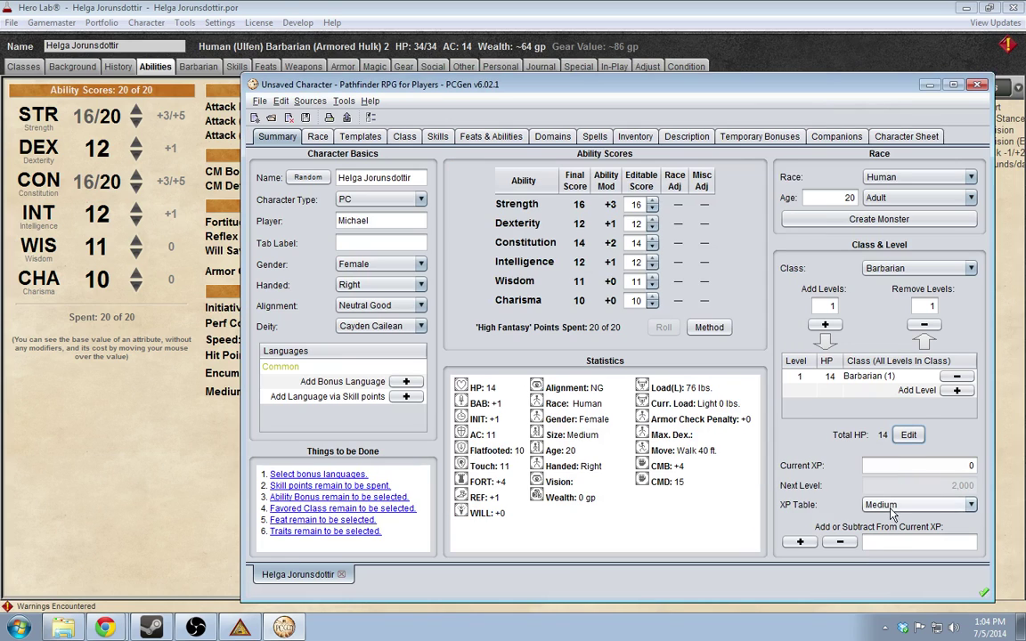
Change the character's XP table to Fast
click(891, 505)
key(Down)
key(Down)
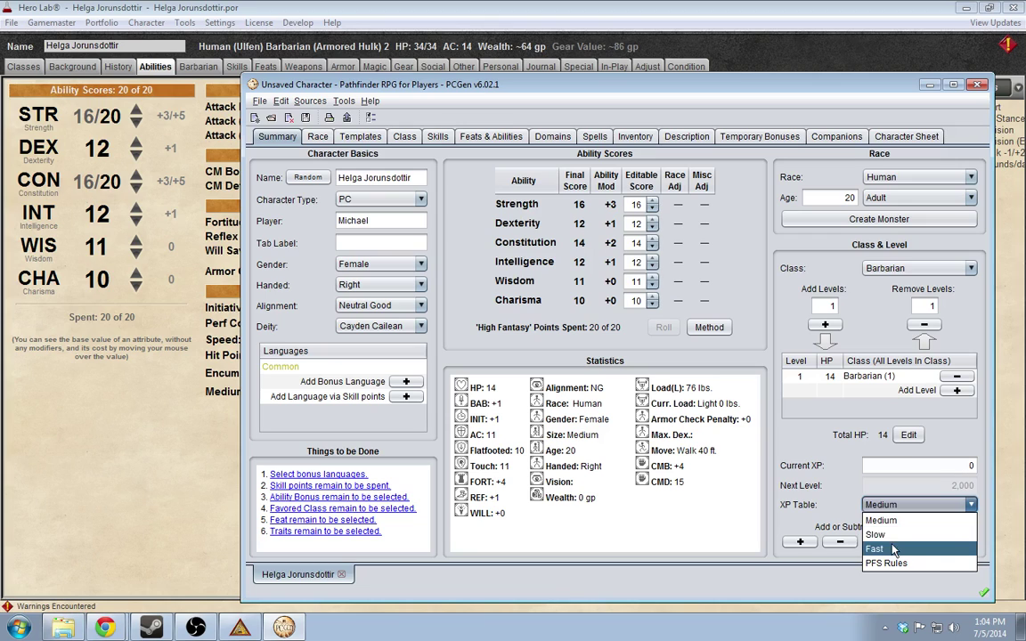
key(Return)
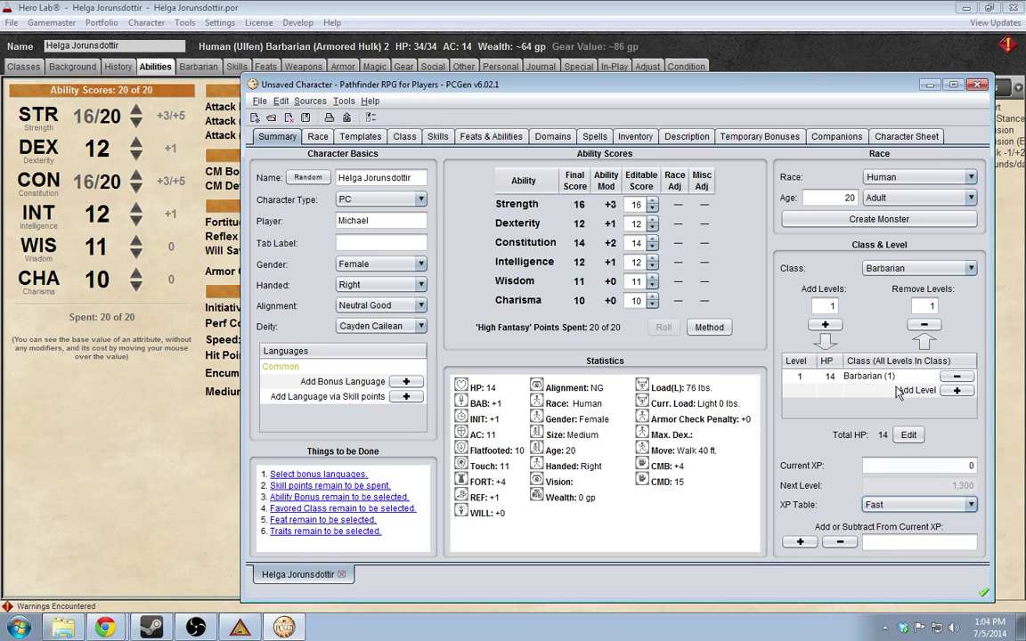
Add a second Barbarian level and set its rolled HP to 10
click(825, 325)
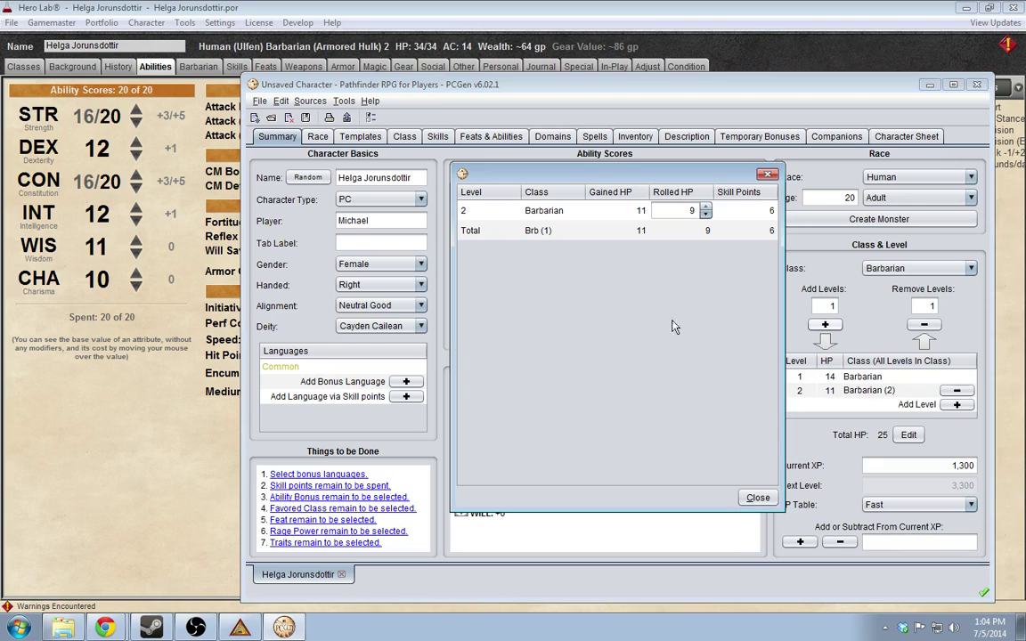
click(705, 206)
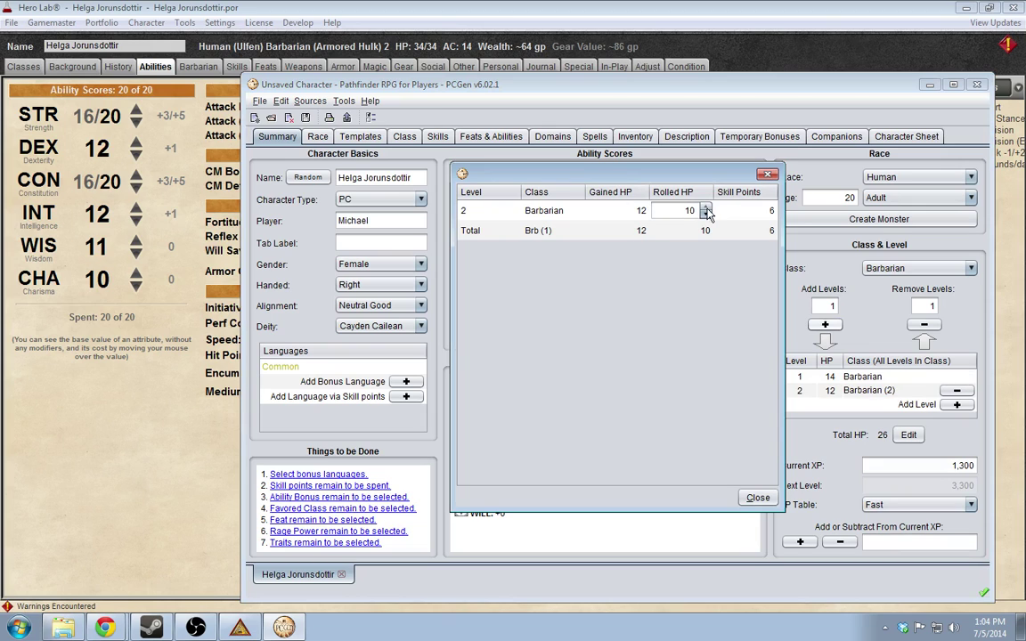
click(756, 498)
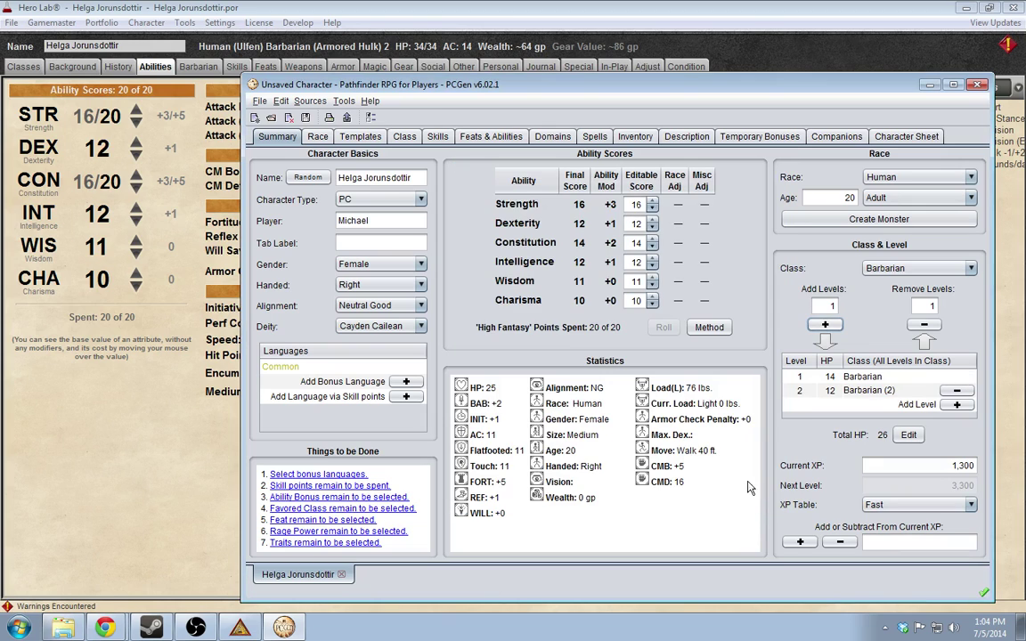
Add Elven as the character's bonus language
click(407, 382)
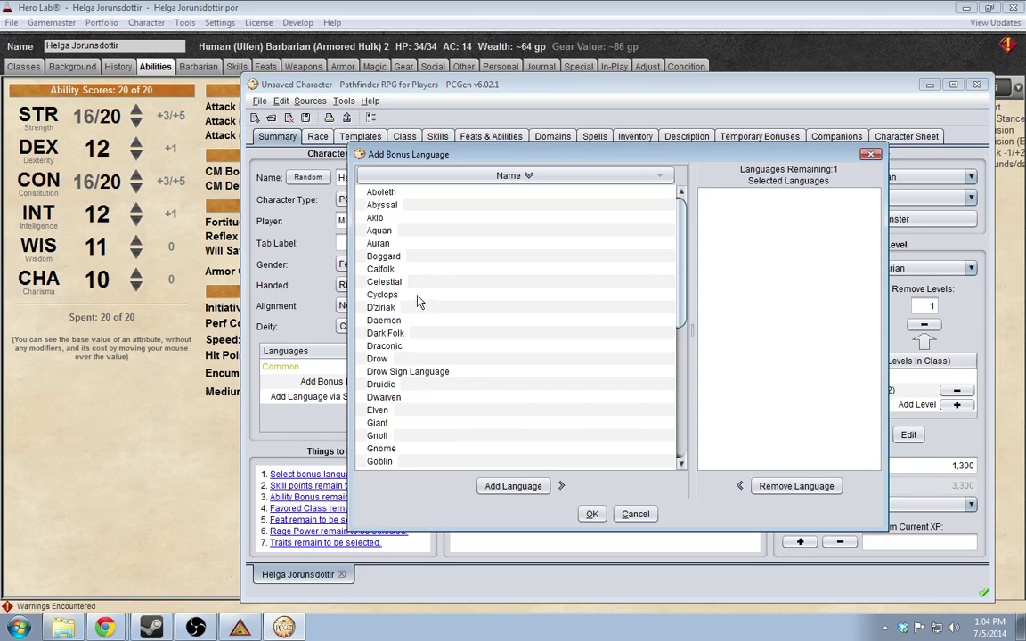
scroll(440, 301, down, 8)
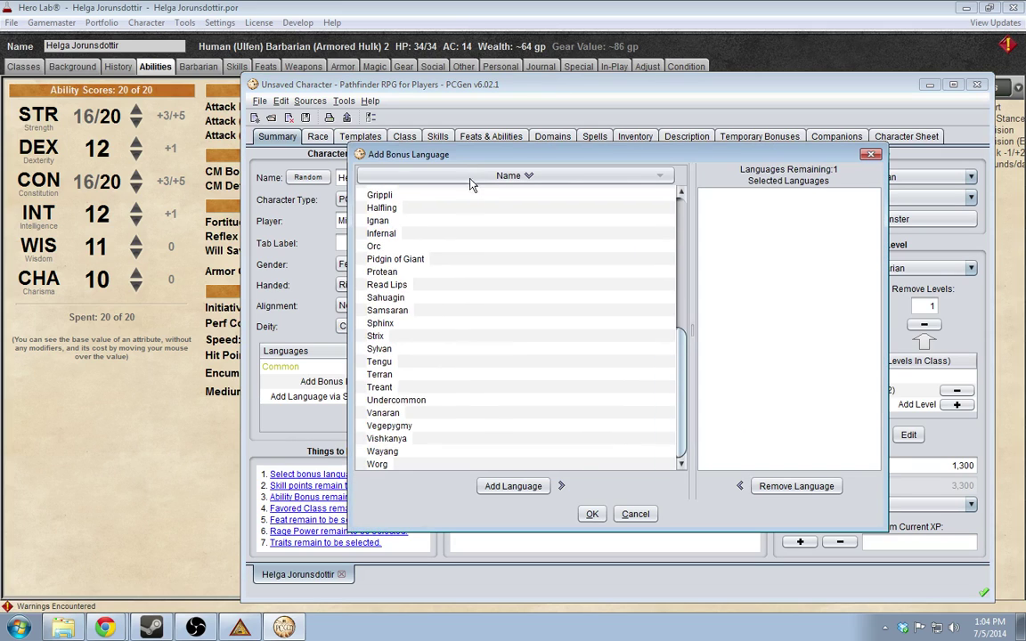
mouse_move(460, 158)
mouse_down()
mouse_move(539, 135)
mouse_move(452, 153)
mouse_up()
scroll(432, 364, up, 5)
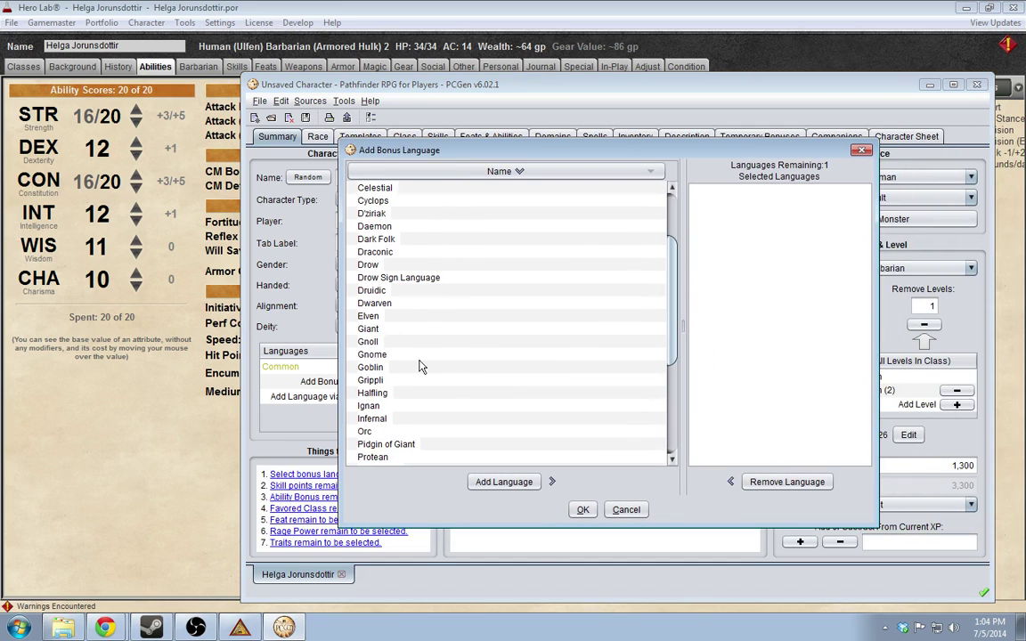
click(390, 317)
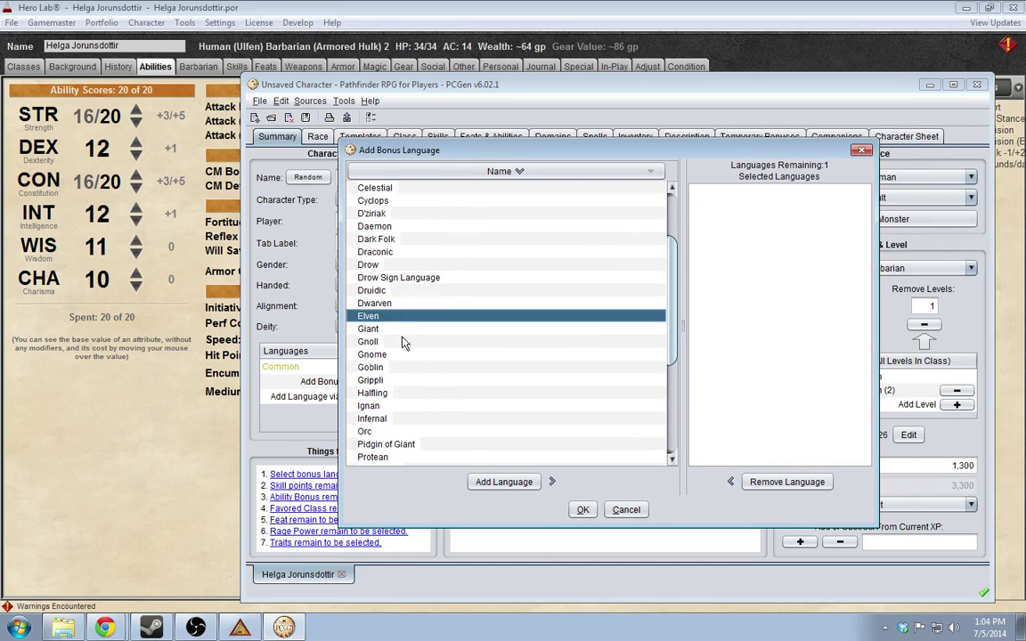
click(521, 481)
click(582, 509)
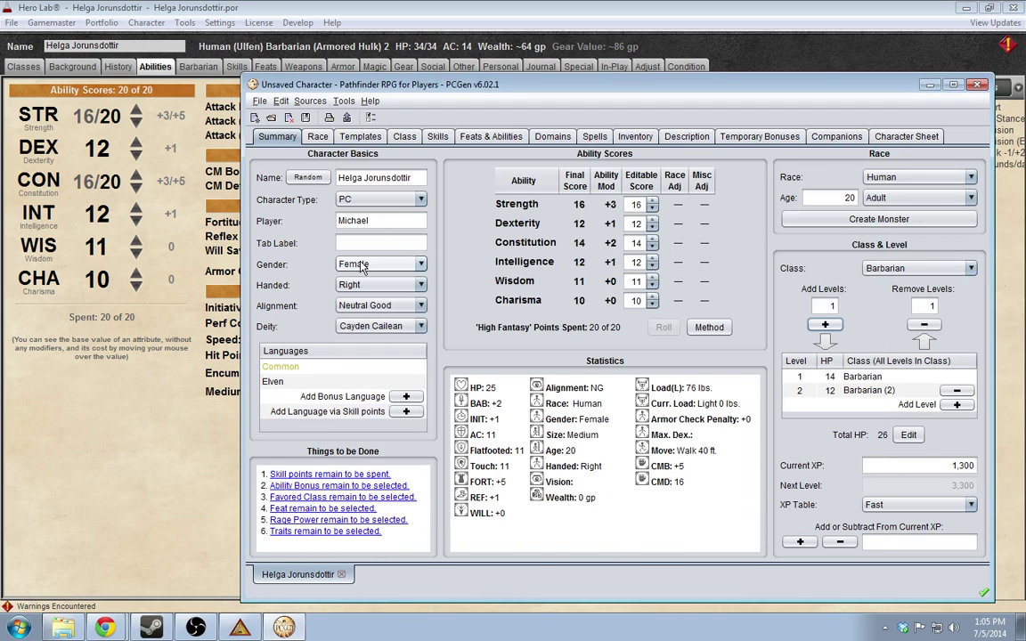
click(917, 176)
click(918, 177)
click(917, 197)
click(917, 197)
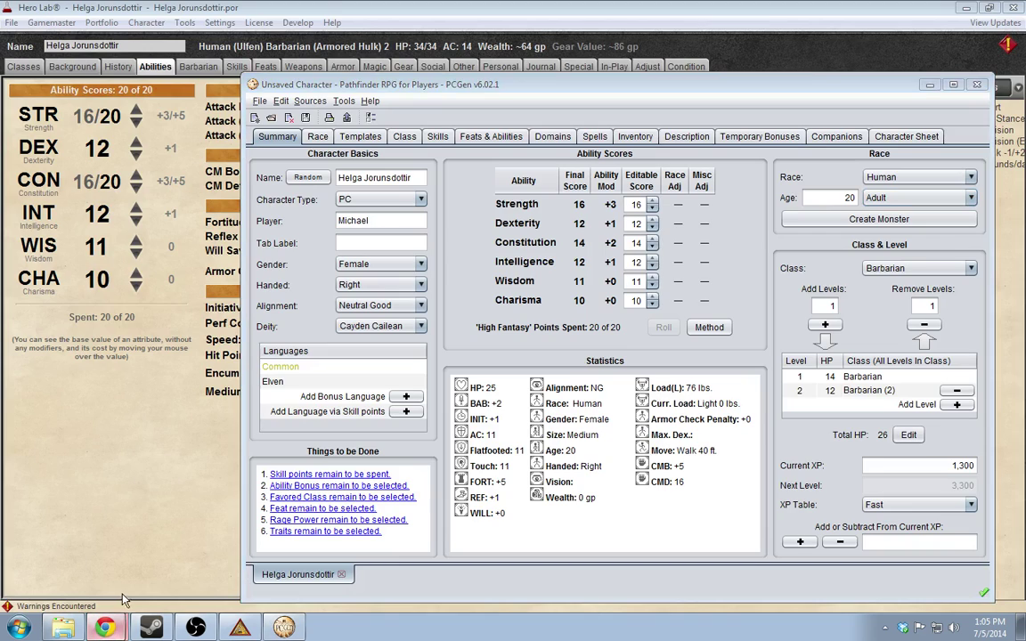
Switch to the Google+ Hangouts session in Chrome and open the group chat
key(alt+Tab)
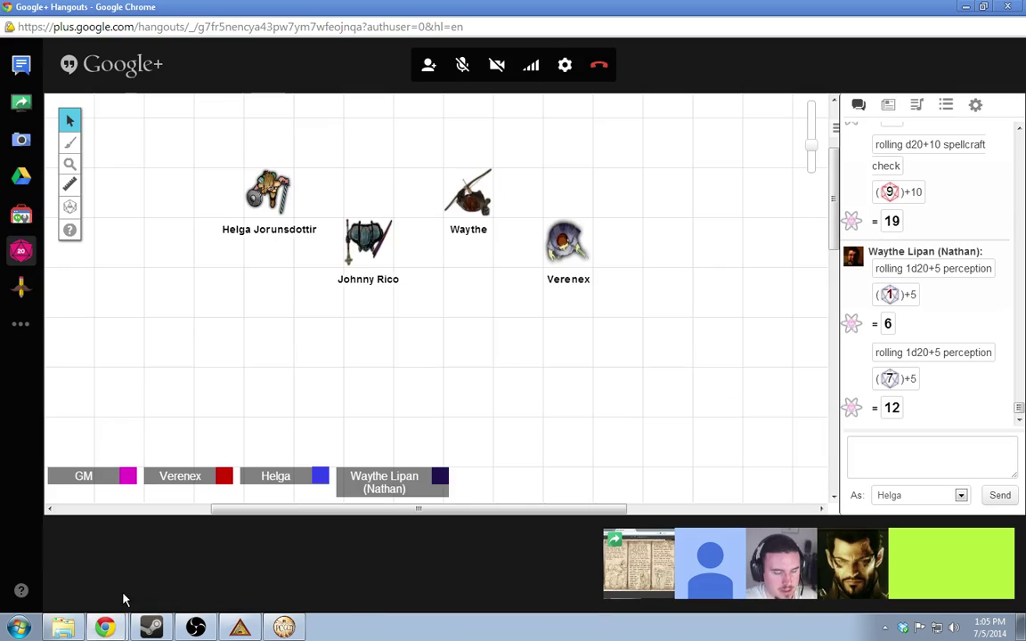
click(21, 65)
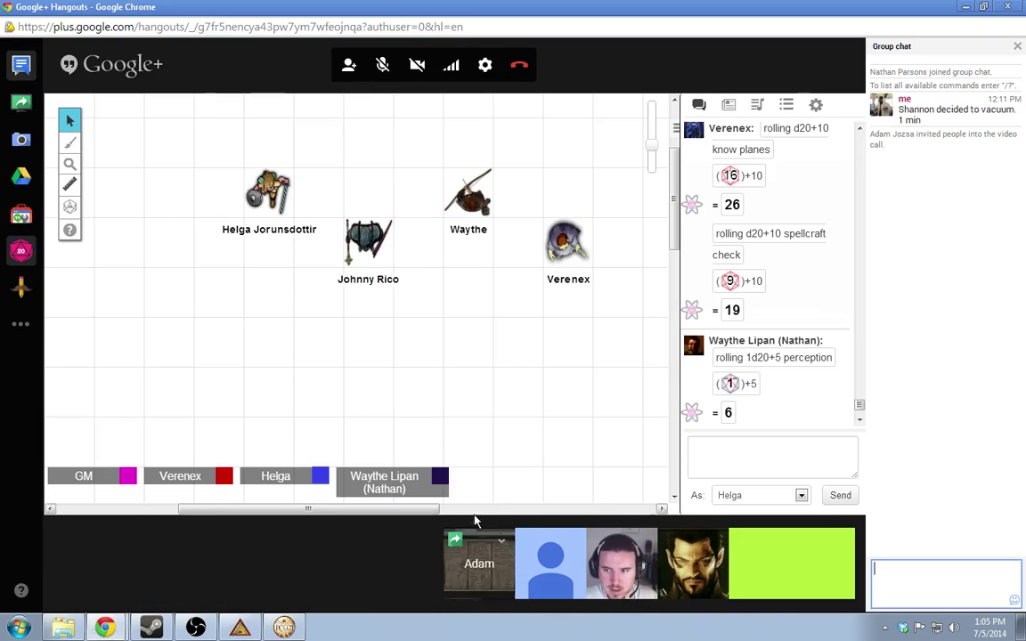
Switch back to PCGen and remove the character's second Barbarian level
key(alt+Tab)
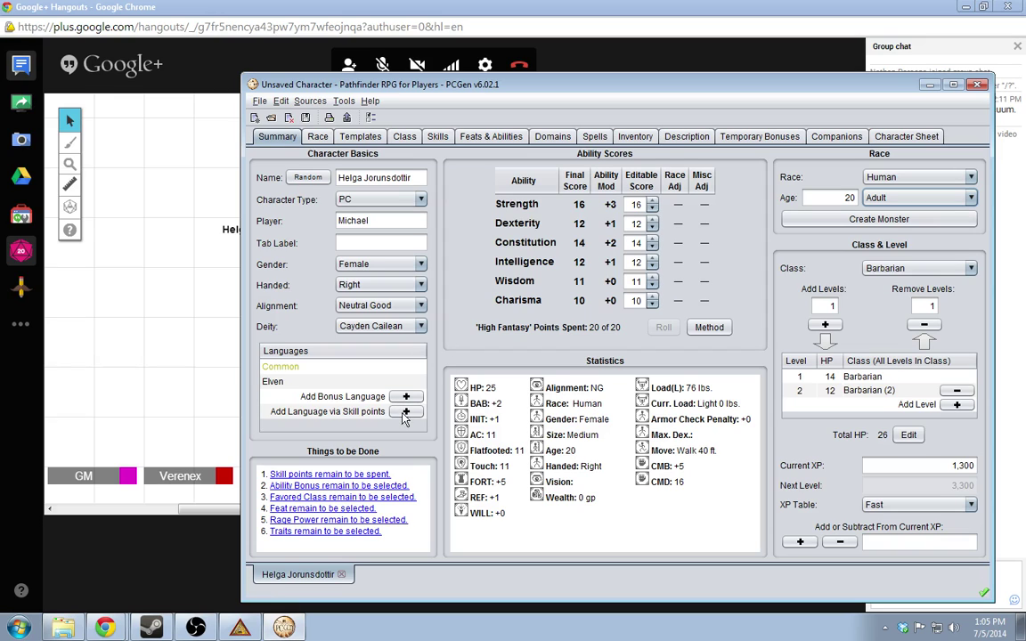
click(351, 139)
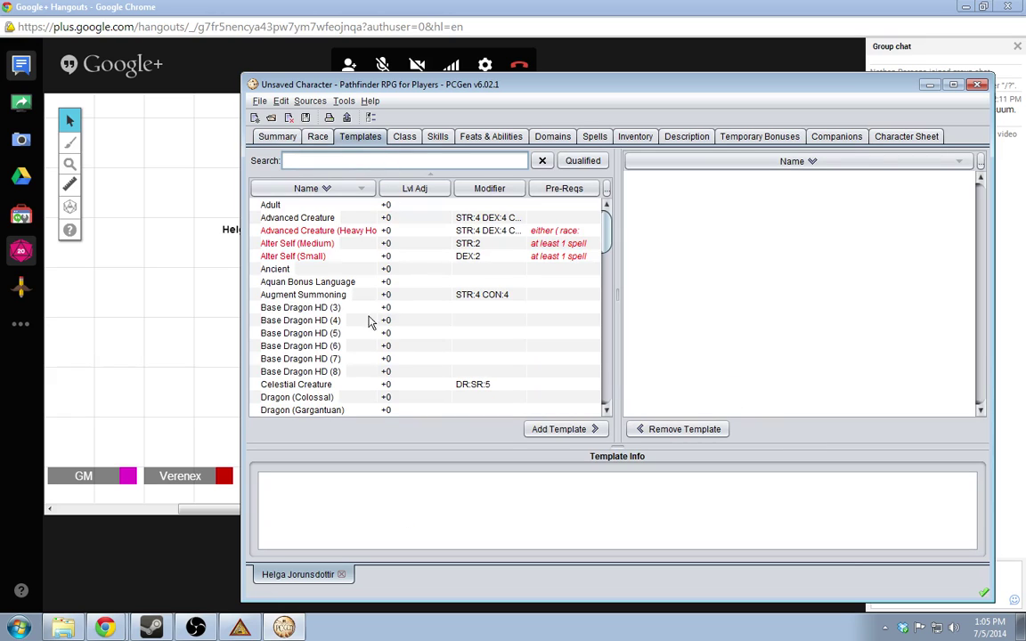
click(403, 137)
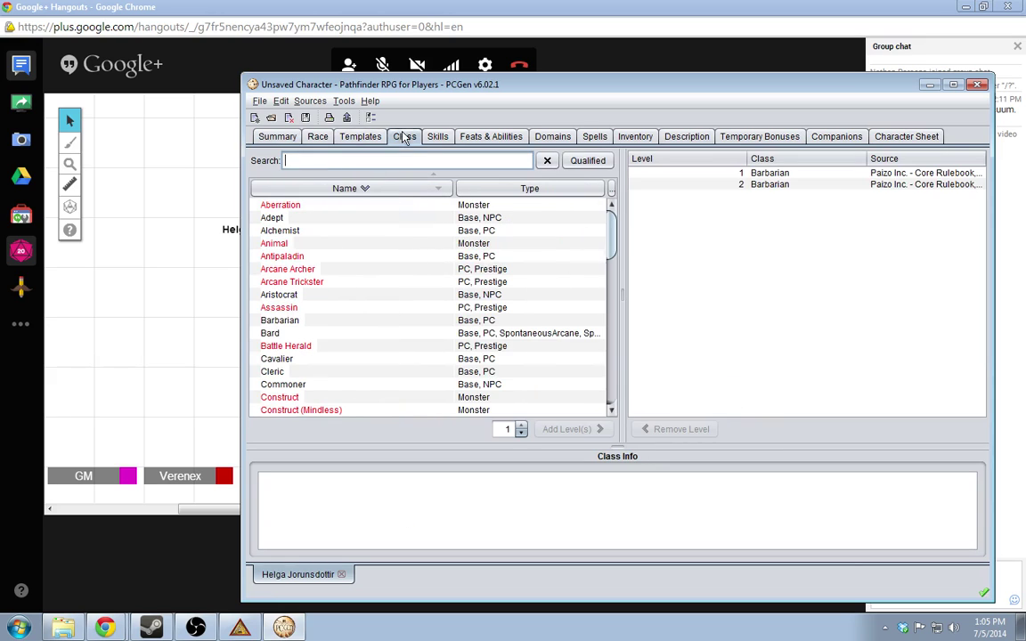
click(302, 320)
click(782, 185)
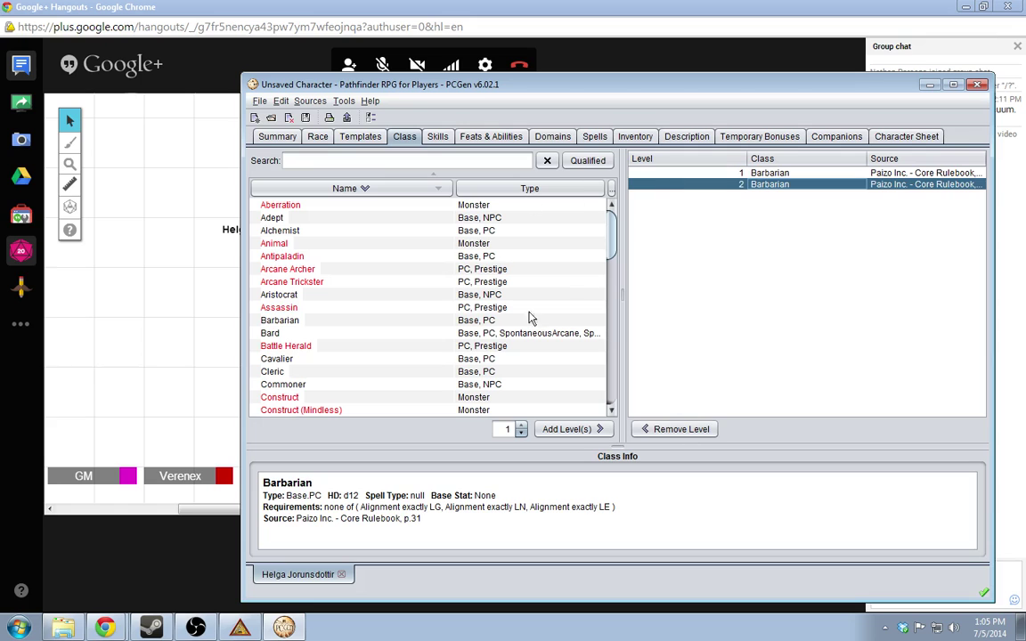
click(656, 427)
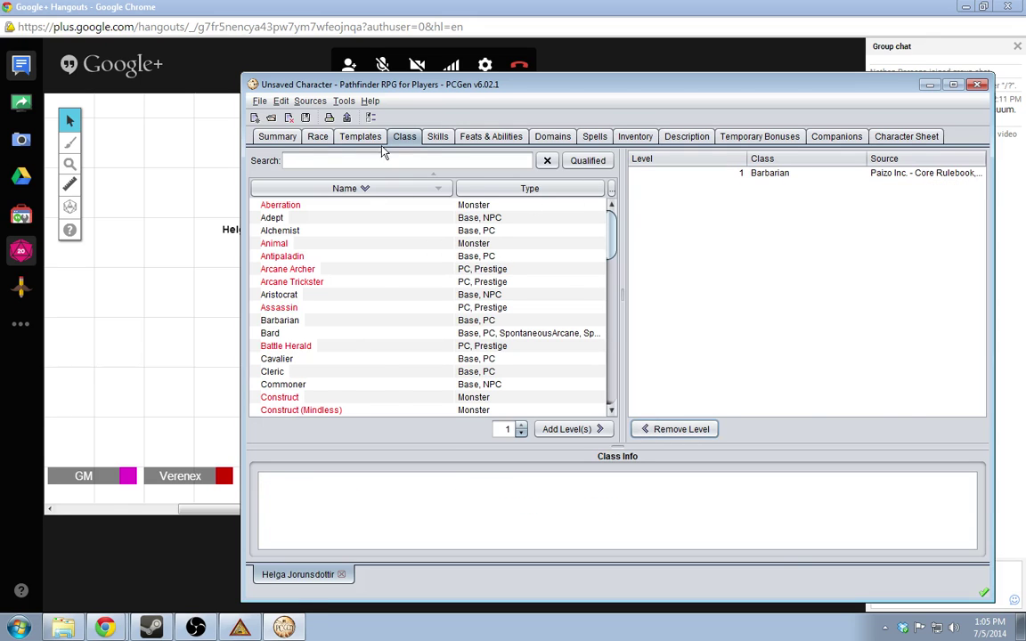
Examine the class choice in the character summary and browse the available class and race lists
click(317, 136)
click(277, 136)
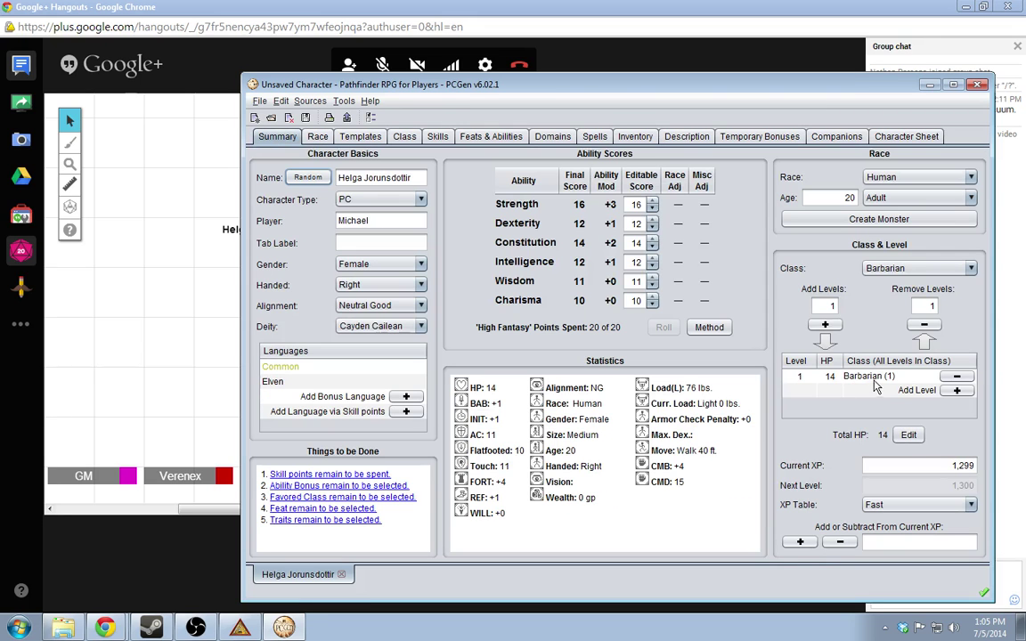
click(921, 269)
click(922, 275)
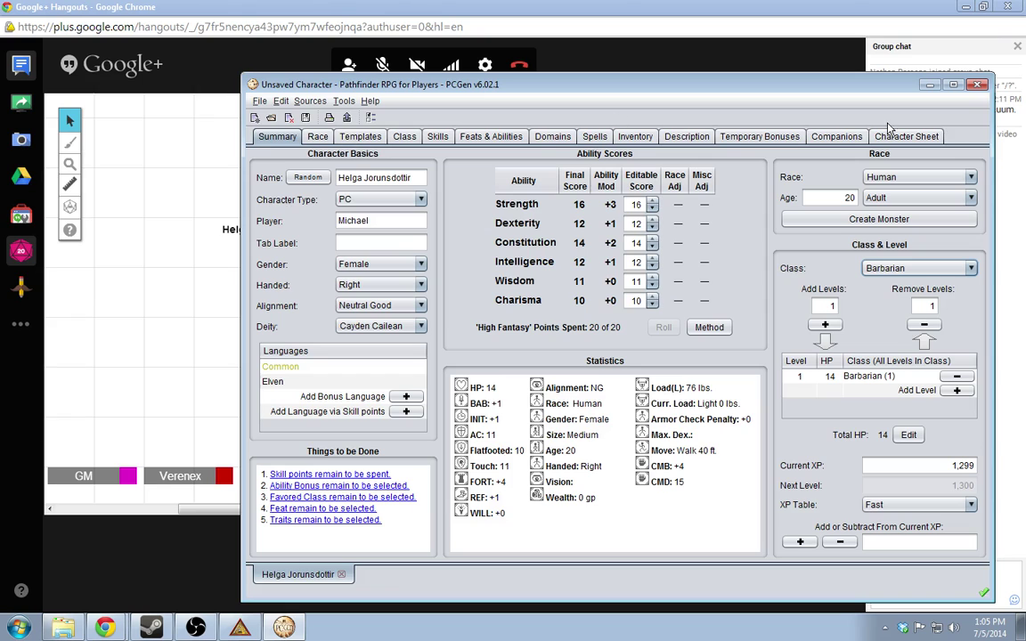
click(405, 137)
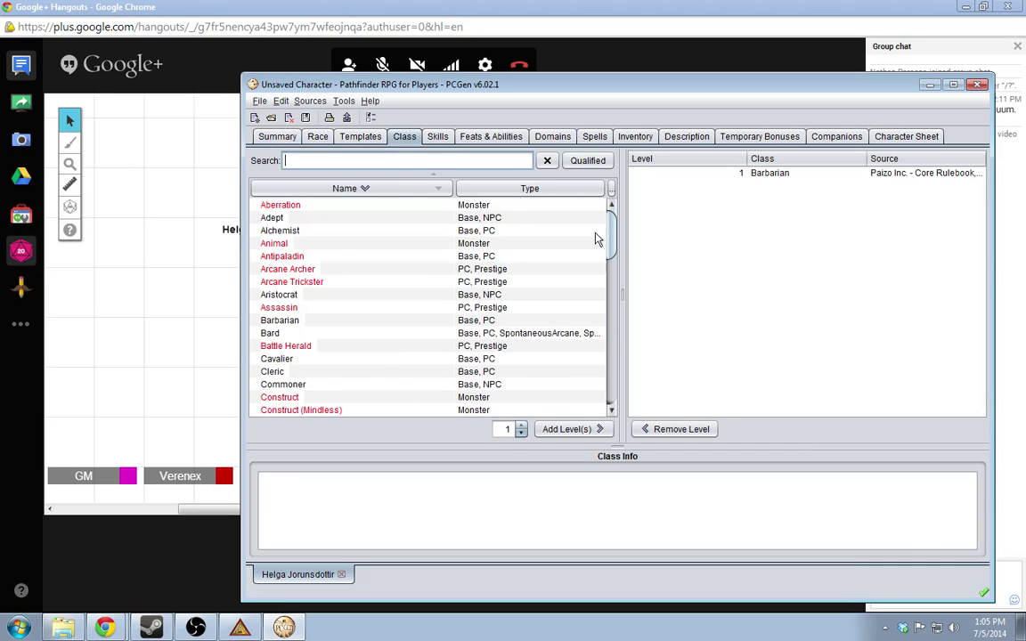
scroll(613, 242, down, 1)
drag(612, 242, 614, 209)
click(317, 138)
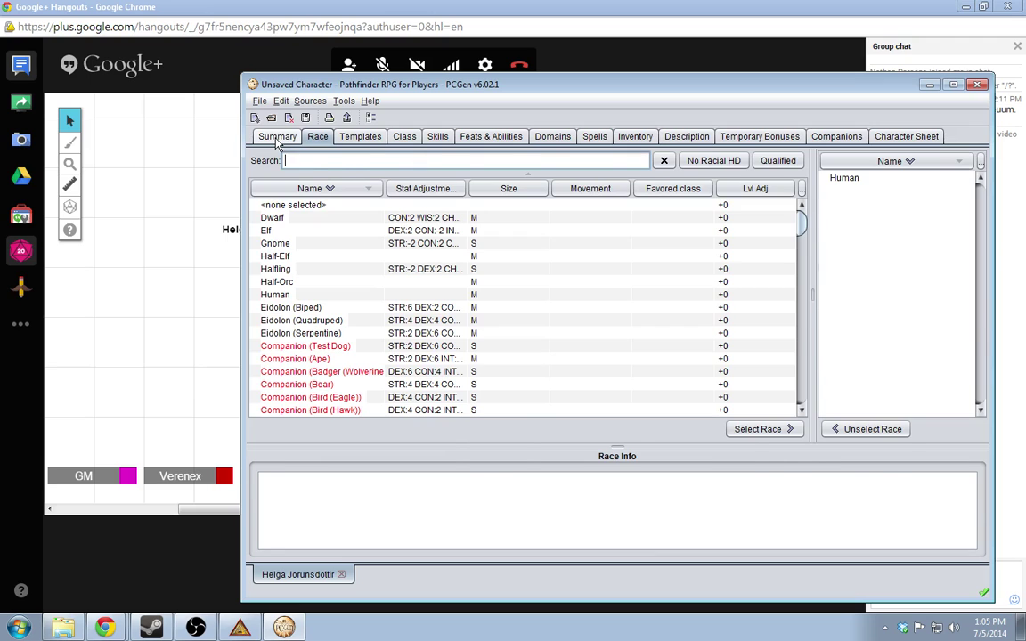
click(277, 139)
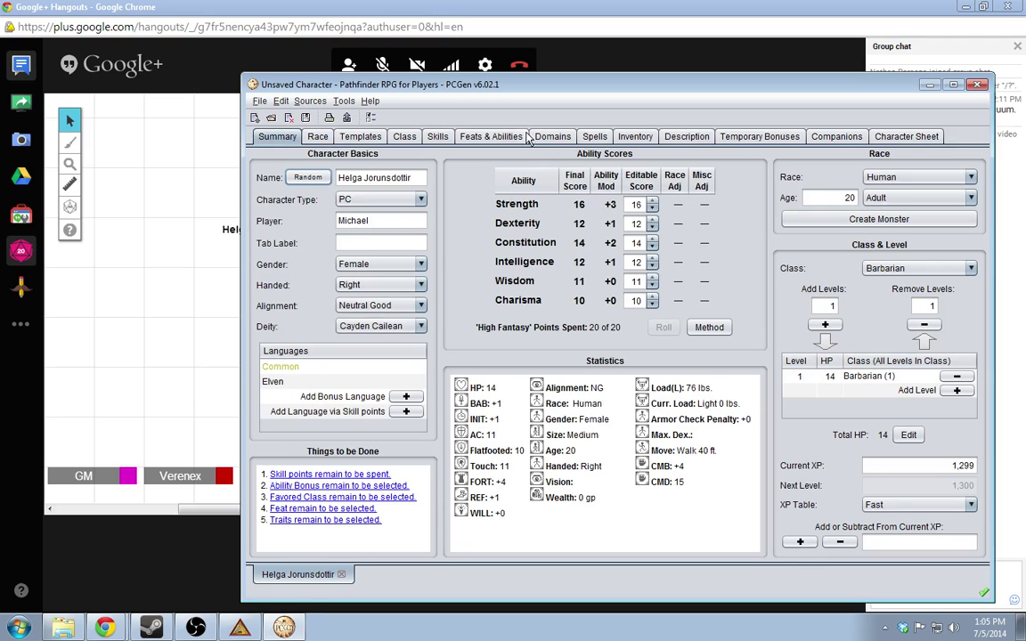
Save the character as a PCG file in the characters folder under the suggested file name
click(402, 138)
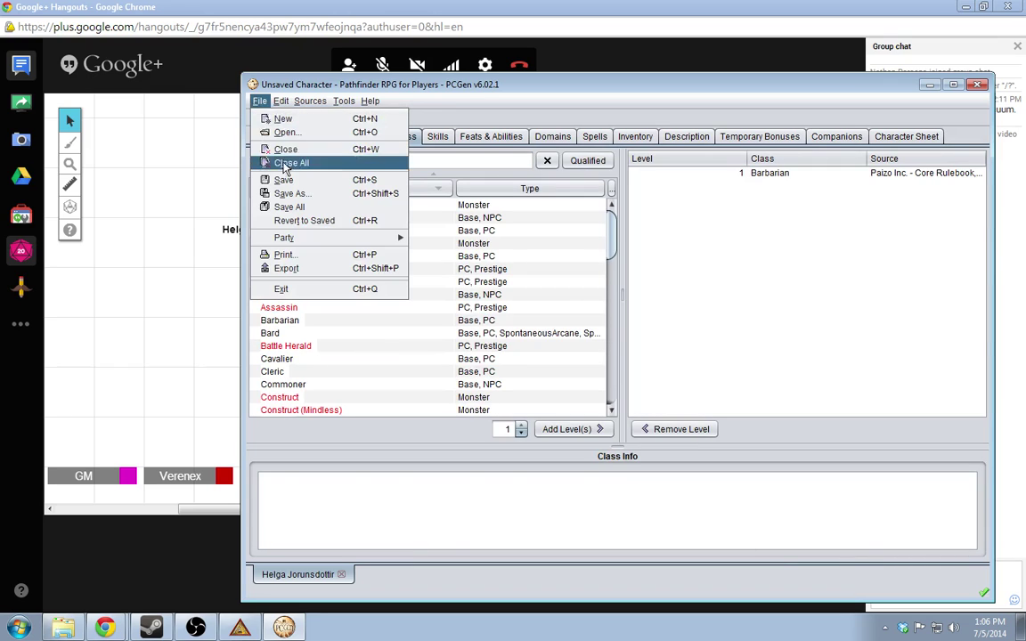
click(263, 179)
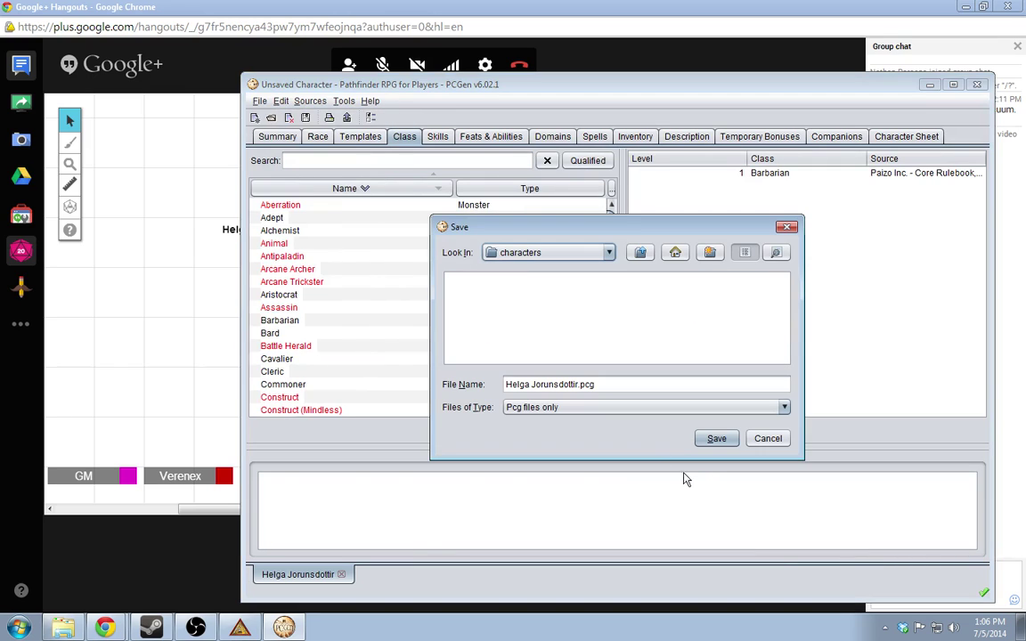
click(716, 439)
click(339, 100)
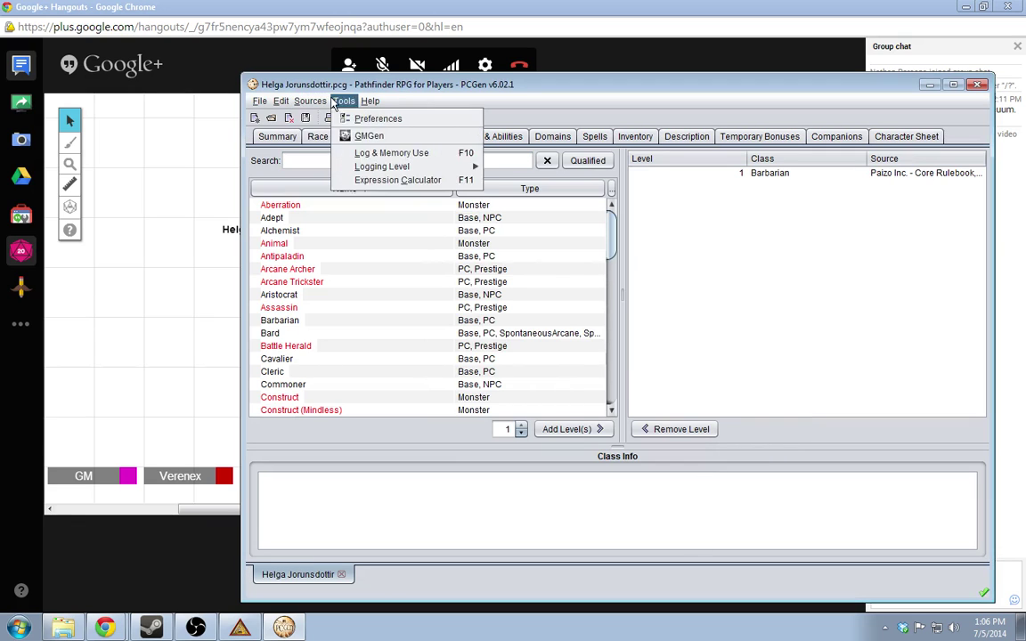
mouse_move(310, 101)
mouse_move(321, 135)
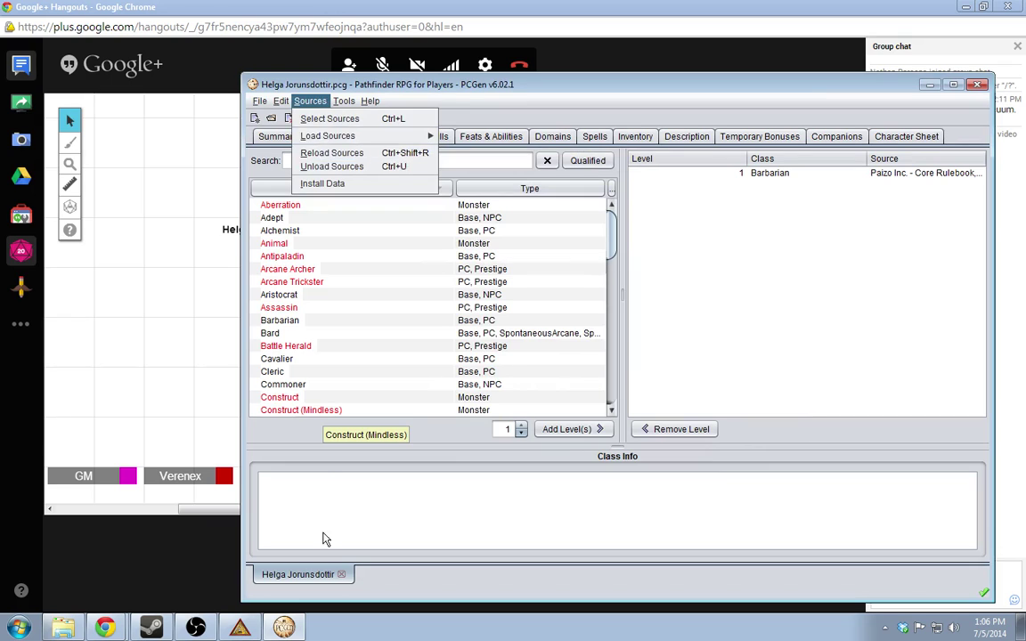
Switch to the PCGen project page in Chrome, return to the pcgen.org site and open its Help and Resources page
click(157, 532)
key(alt+Tab)
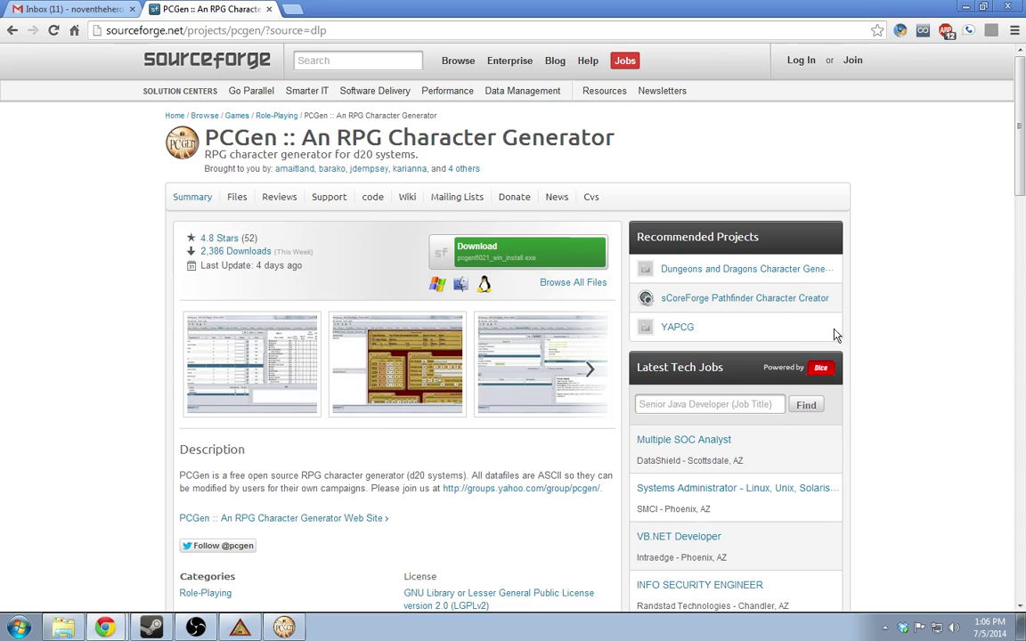
key(alt+Right)
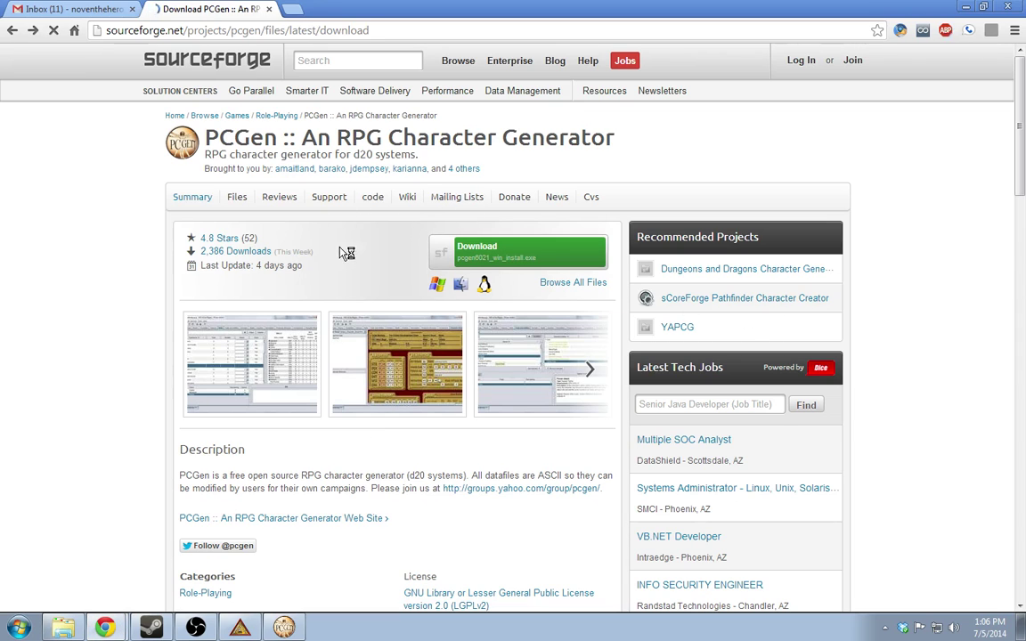
key(alt+Left)
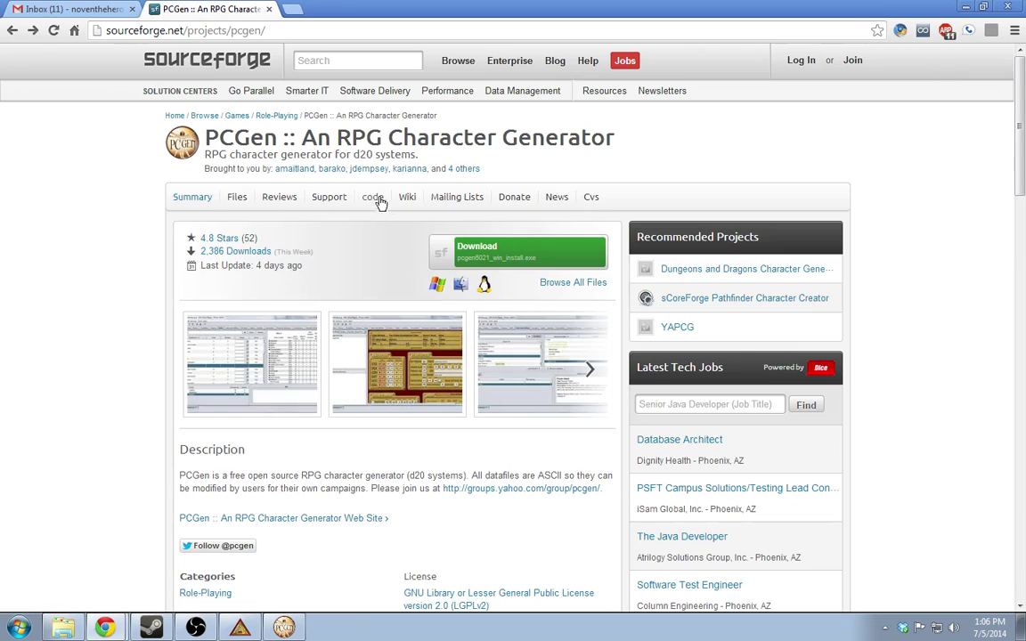
key(alt+Left)
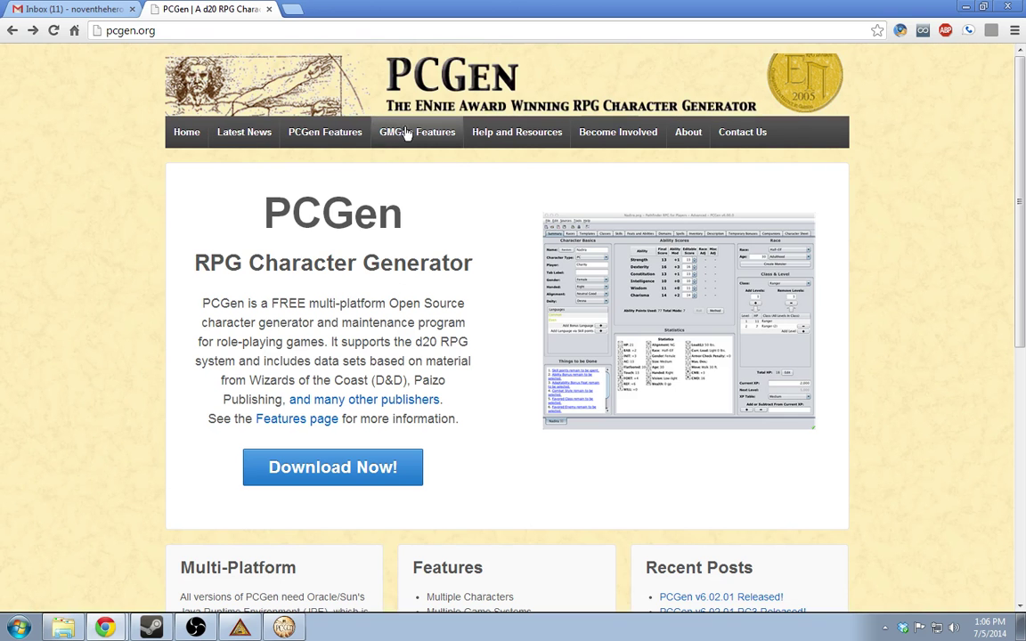
click(490, 136)
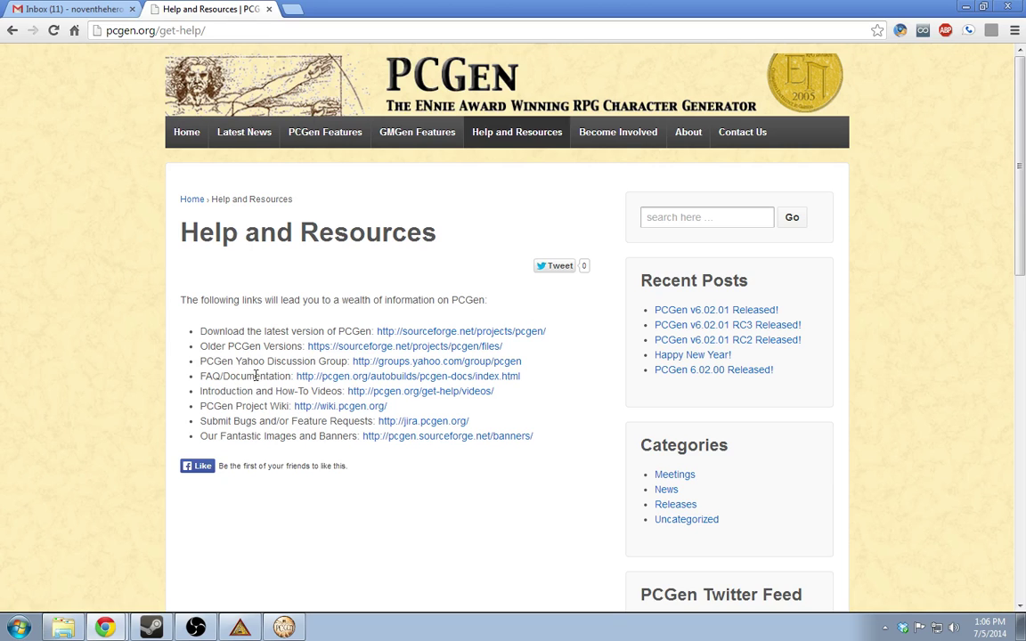
click(126, 604)
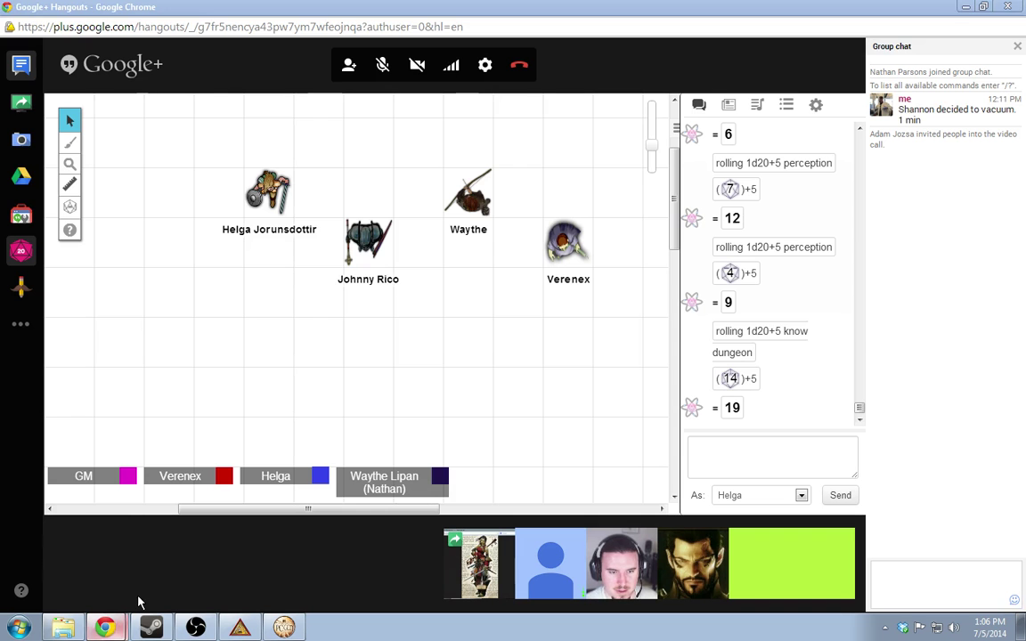
click(285, 628)
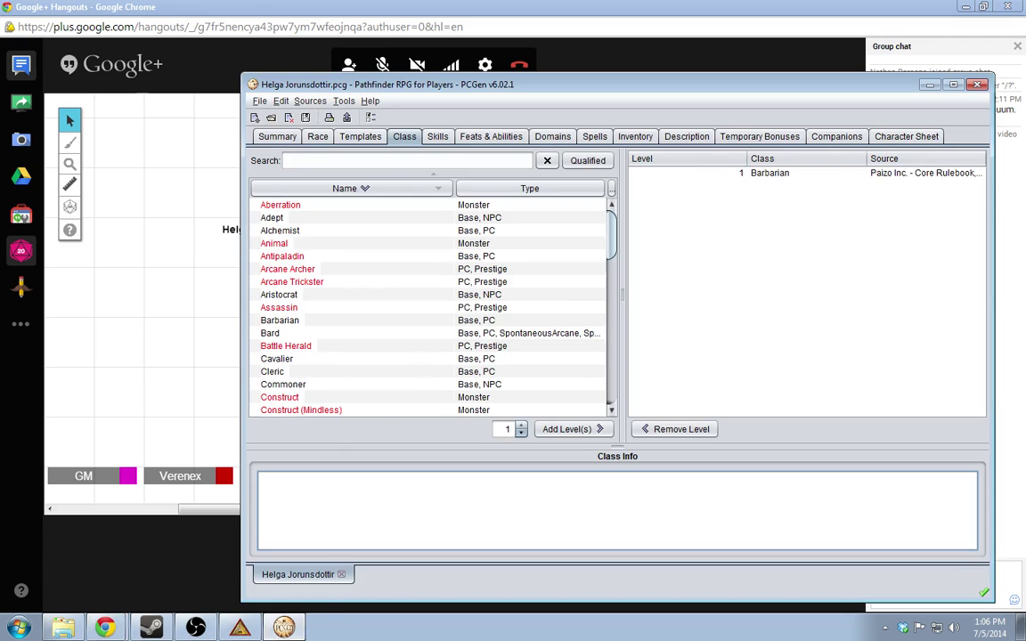
click(252, 625)
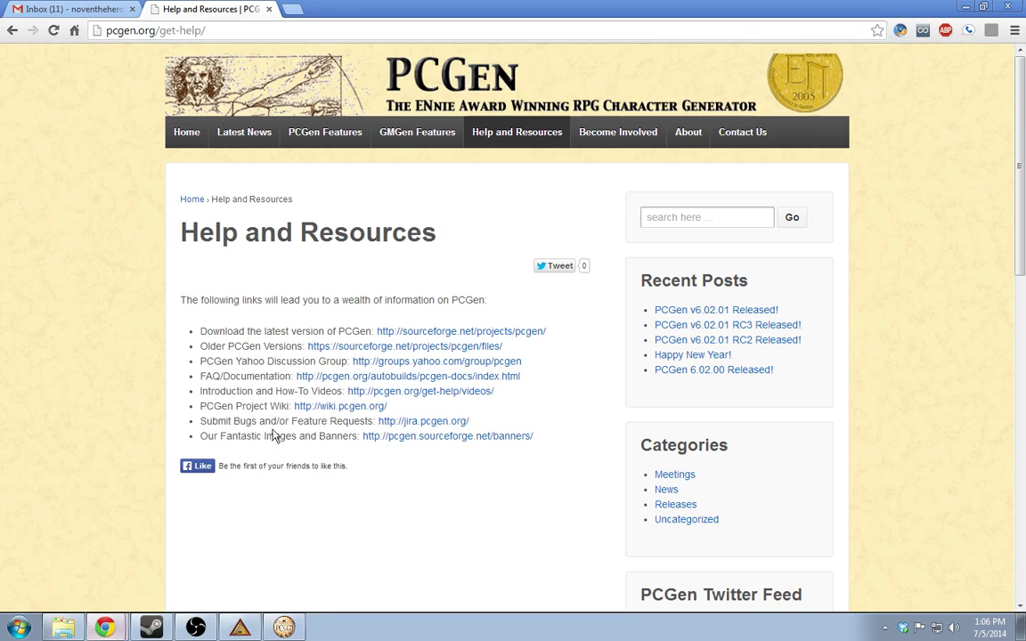
click(105, 628)
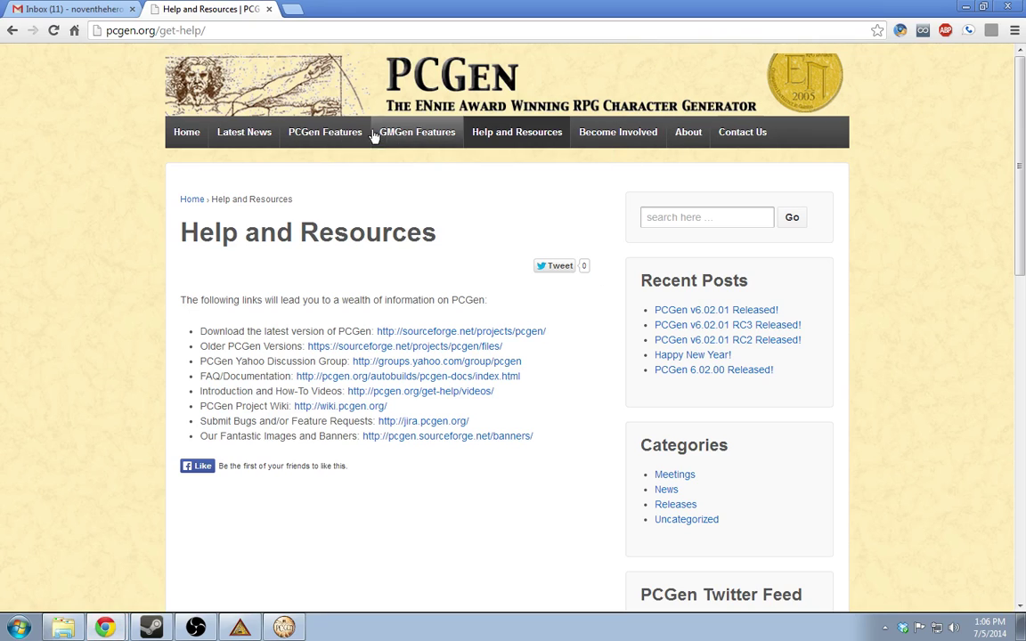
Open the site's Become Involved page and look through its volunteering and donation sections
mouse_move(355, 135)
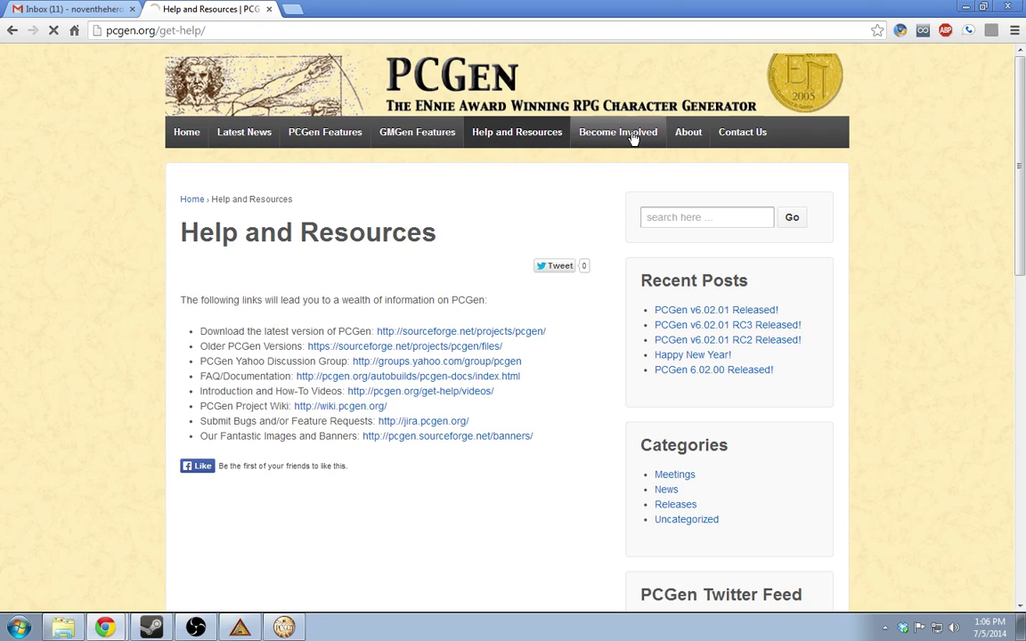
scroll(504, 459, down, 5)
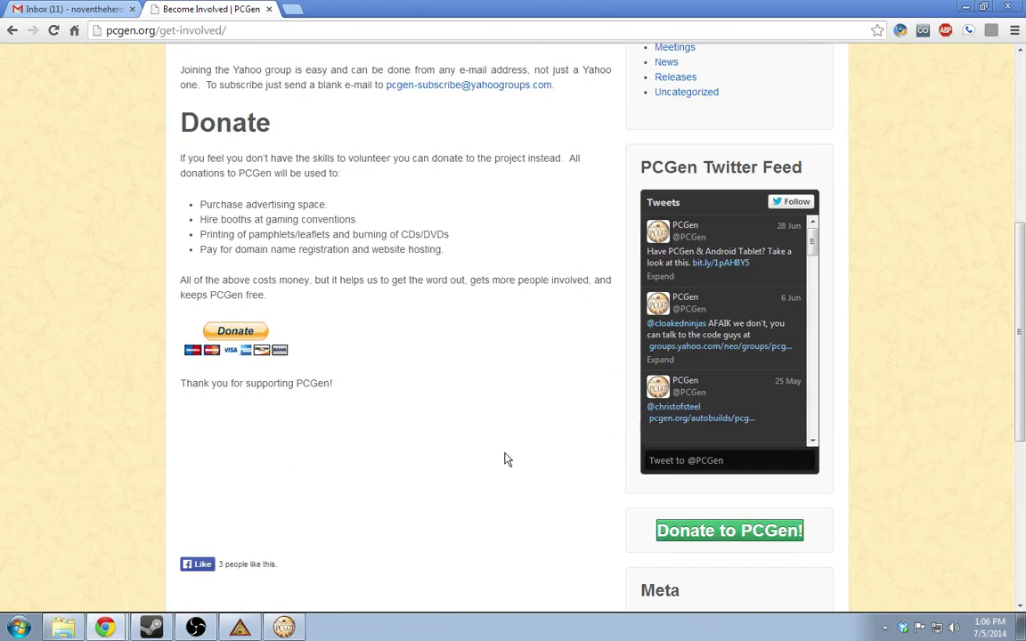
scroll(478, 496, up, 4)
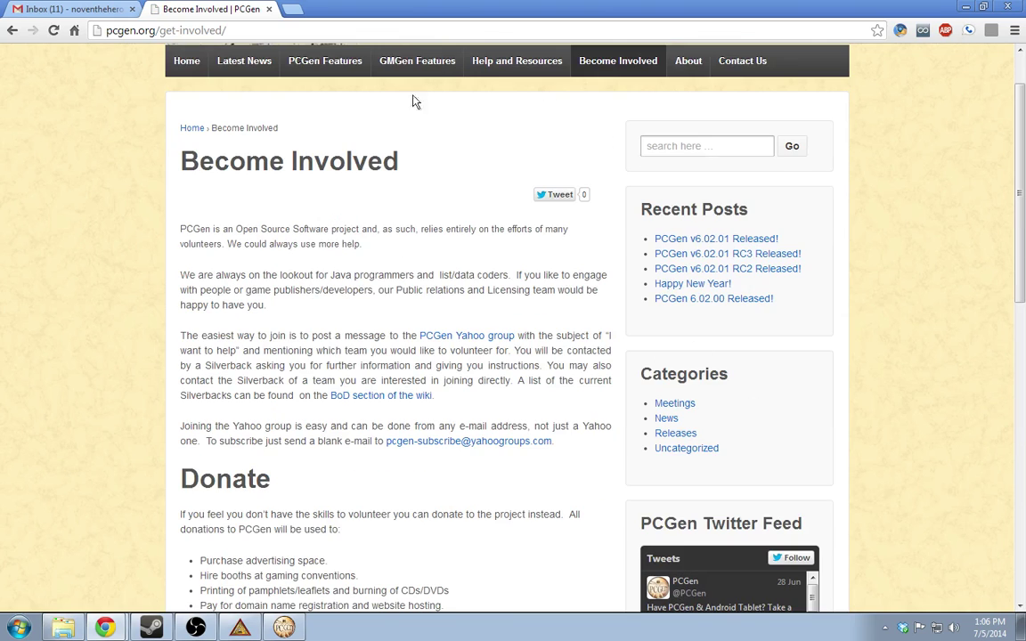
scroll(356, 196, up, 1)
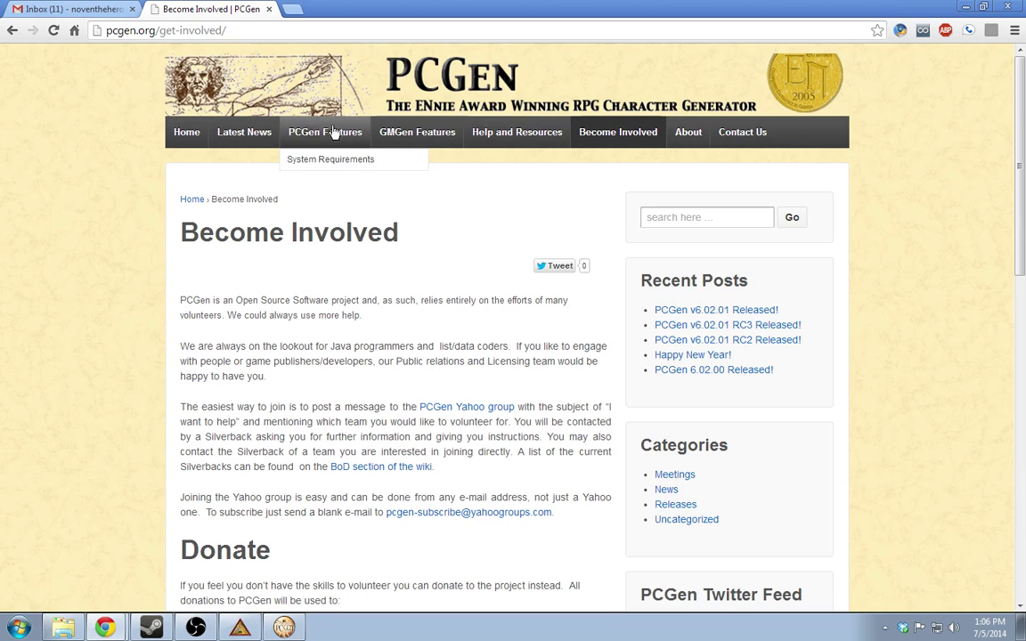
Open the full PCGen features page from the site's home page and follow its link to the supported publishers and sources
click(184, 132)
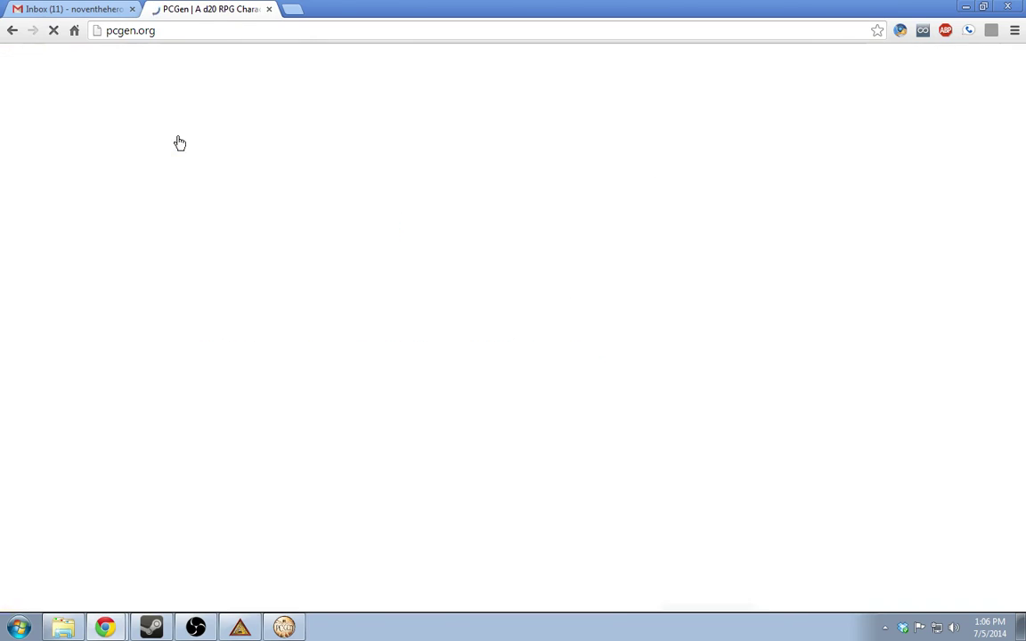
scroll(534, 463, down, 3)
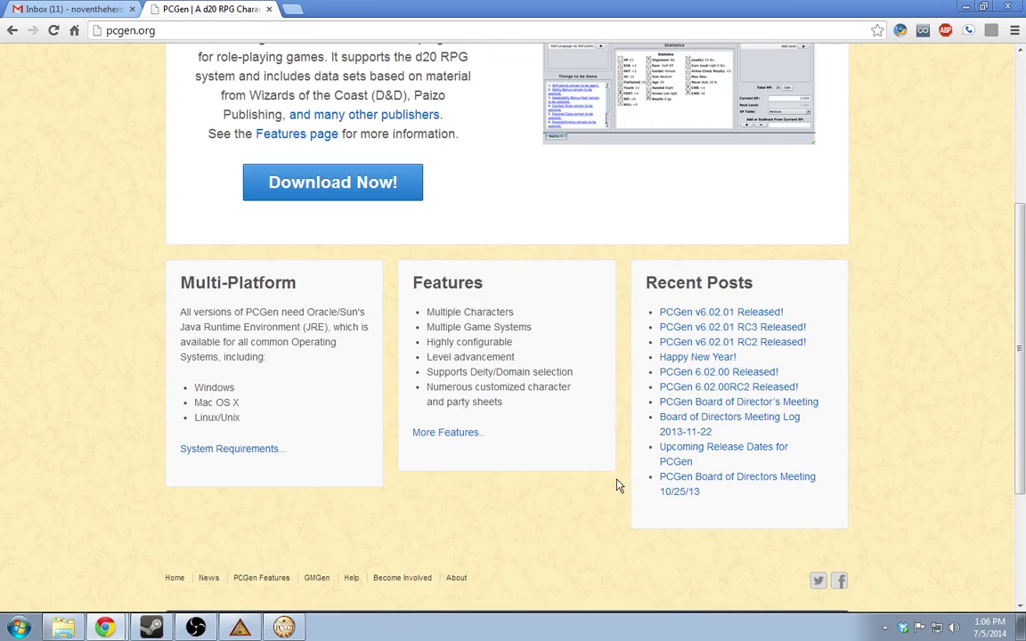
click(443, 434)
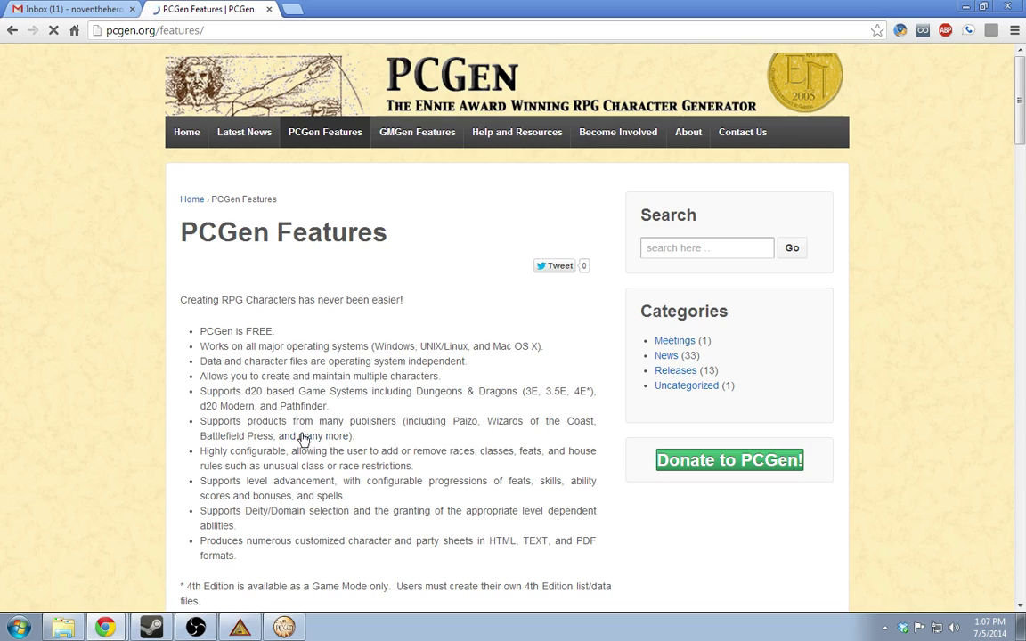
click(303, 437)
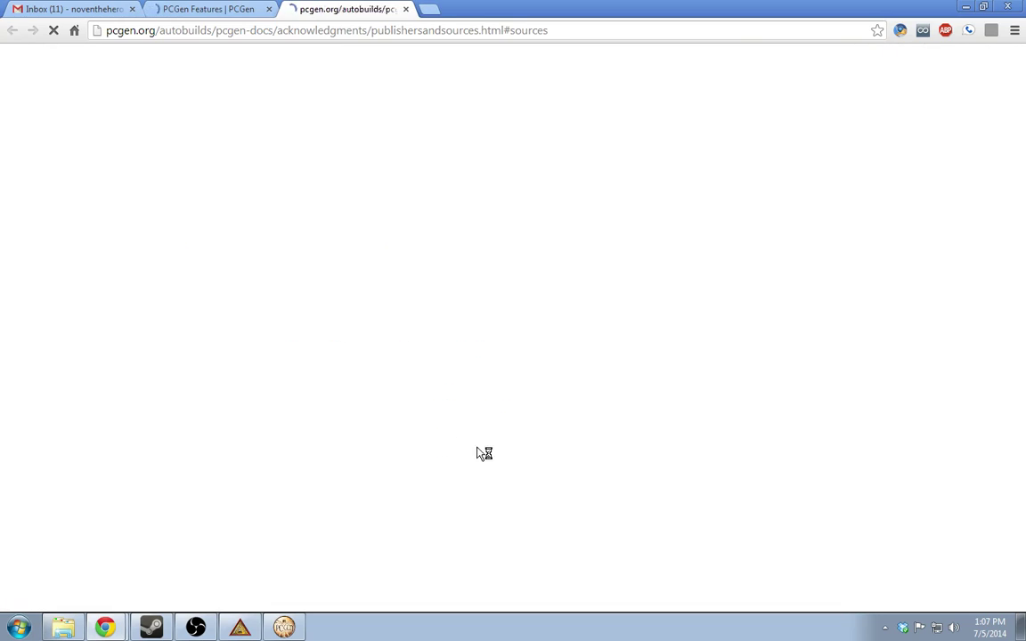
Examine the Paizo Publishing entries in the sources list, including the Pathfinder adventure paths, modules and companion books
scroll(241, 295, down, 5)
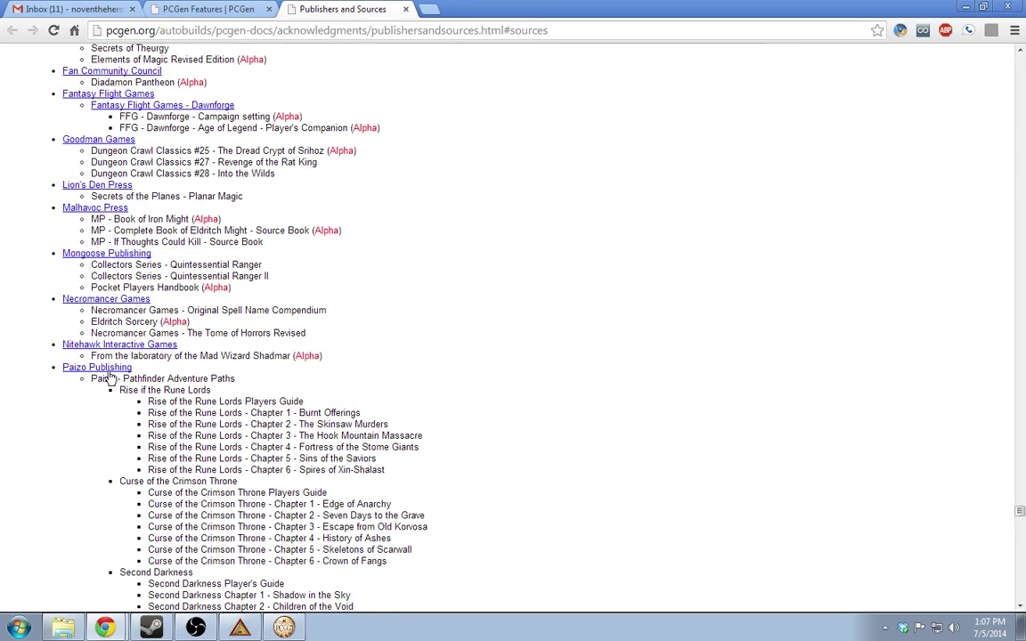
scroll(178, 400, down, 5)
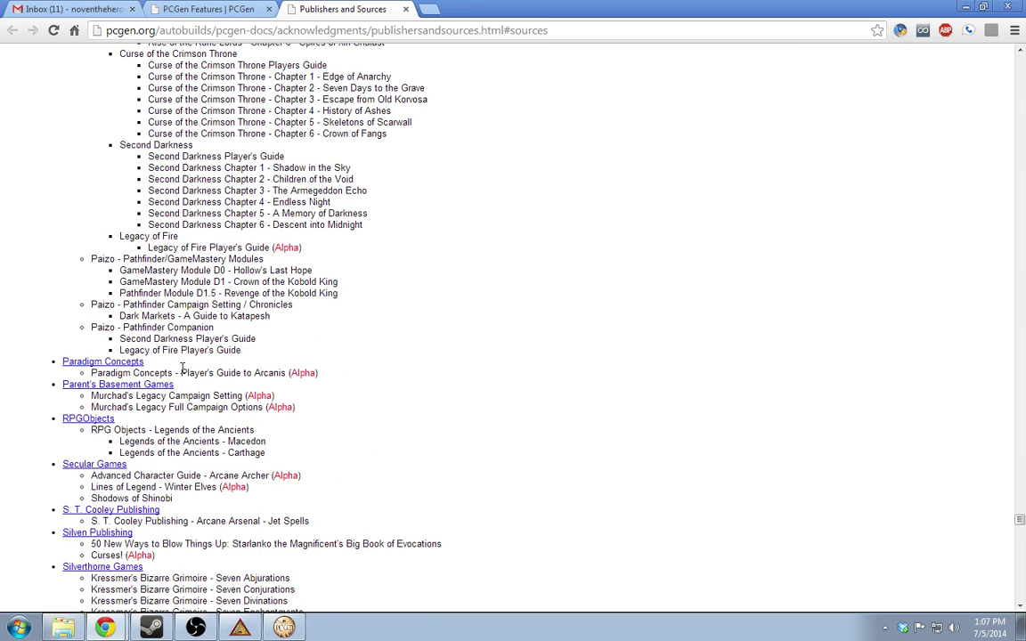
mouse_move(338, 352)
mouse_down()
mouse_move(137, 168)
mouse_move(342, 337)
mouse_up()
click(412, 366)
drag(146, 156, 349, 360)
click(420, 442)
scroll(420, 441, up, 1)
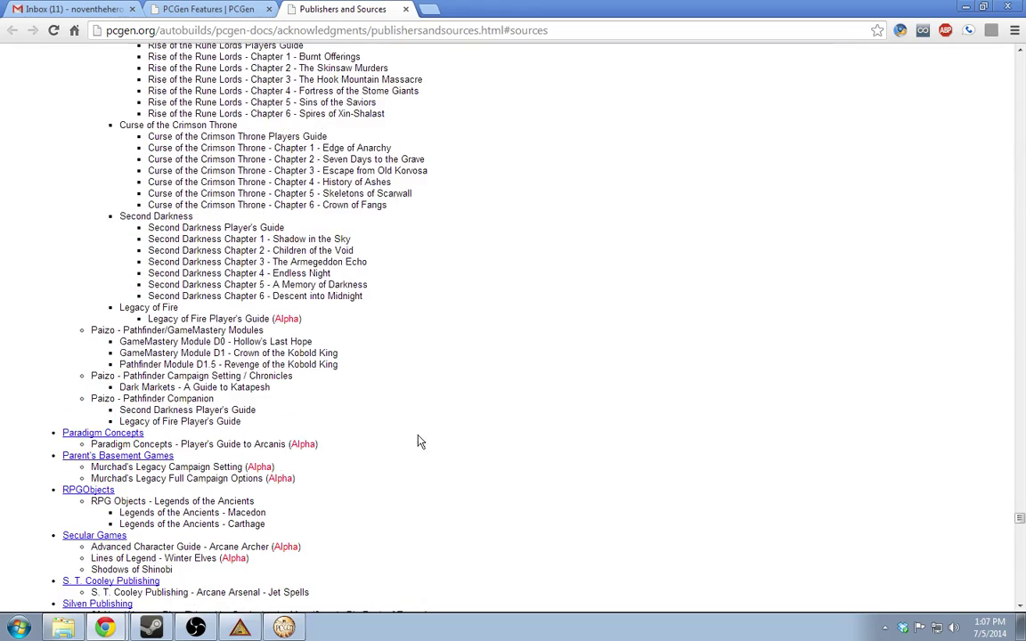
scroll(420, 442, up, 2)
drag(235, 272, 425, 417)
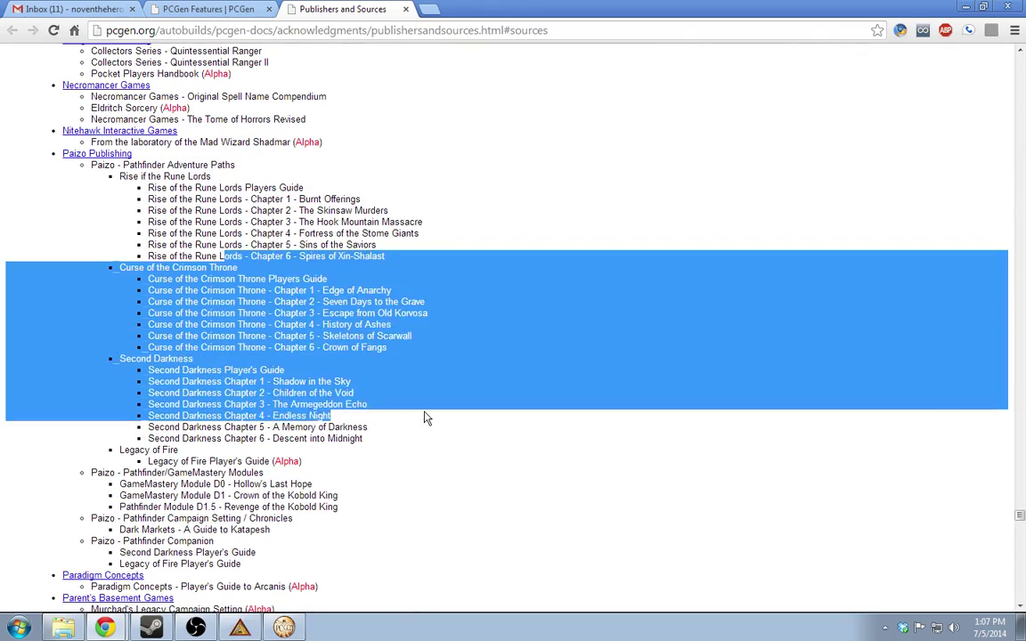
Close the publishers and sources list and visit the site's About page and Help and Resources page
scroll(430, 425, up, 15)
scroll(433, 464, up, 12)
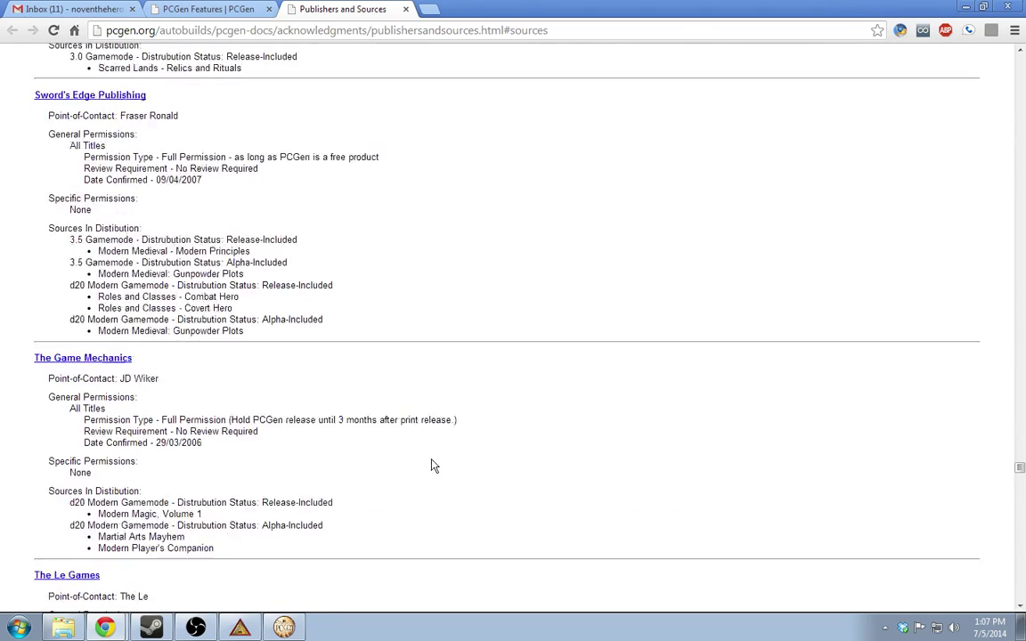
click(405, 9)
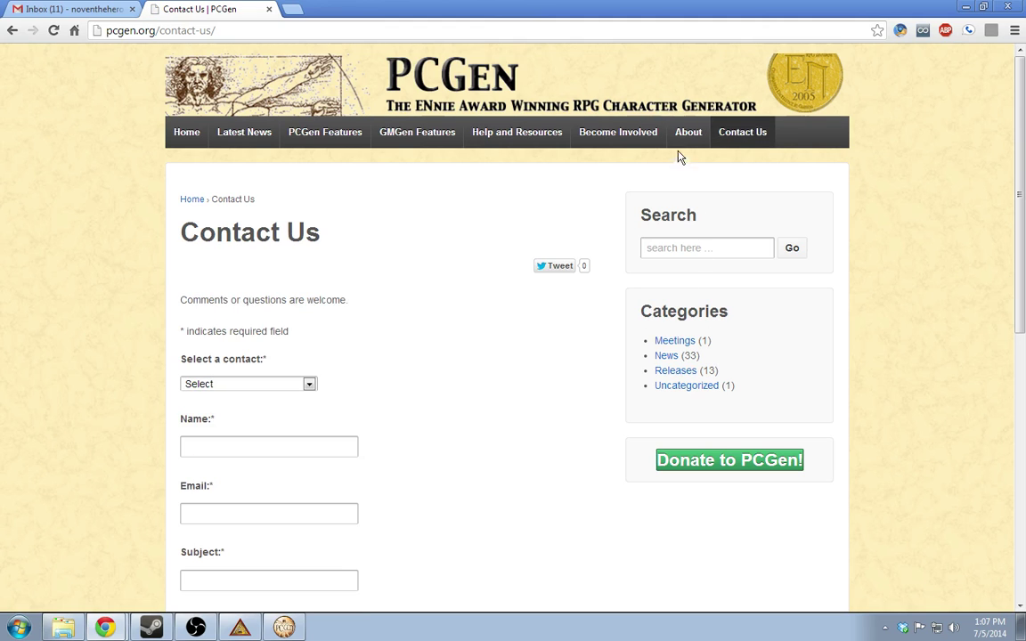
click(685, 134)
mouse_move(297, 133)
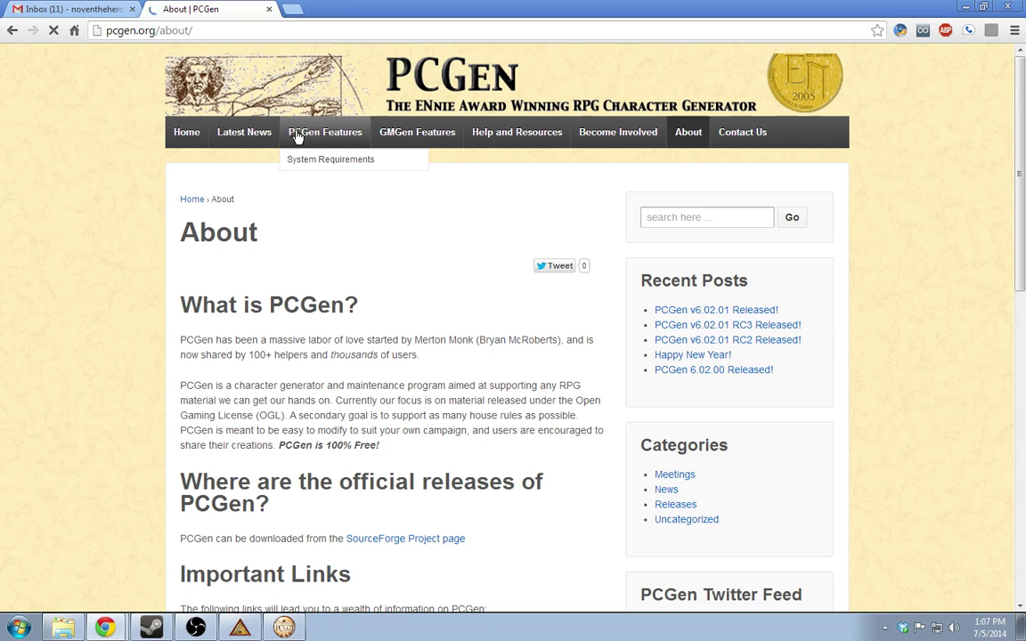
click(499, 133)
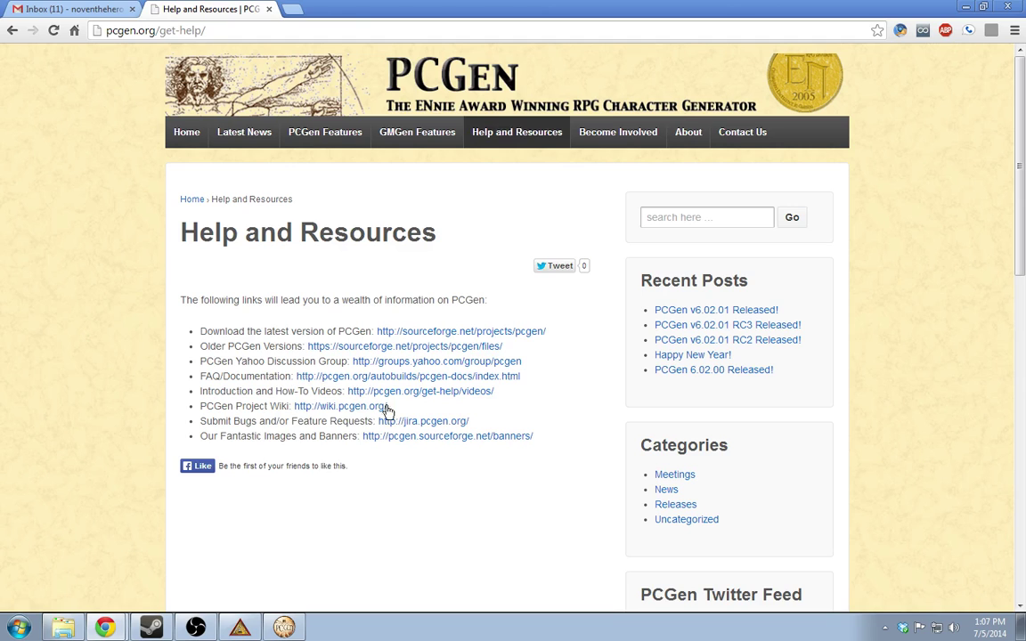
Open the PCGen project wiki from the resource links and look through the main page's Community and Strategic Development sections
click(344, 408)
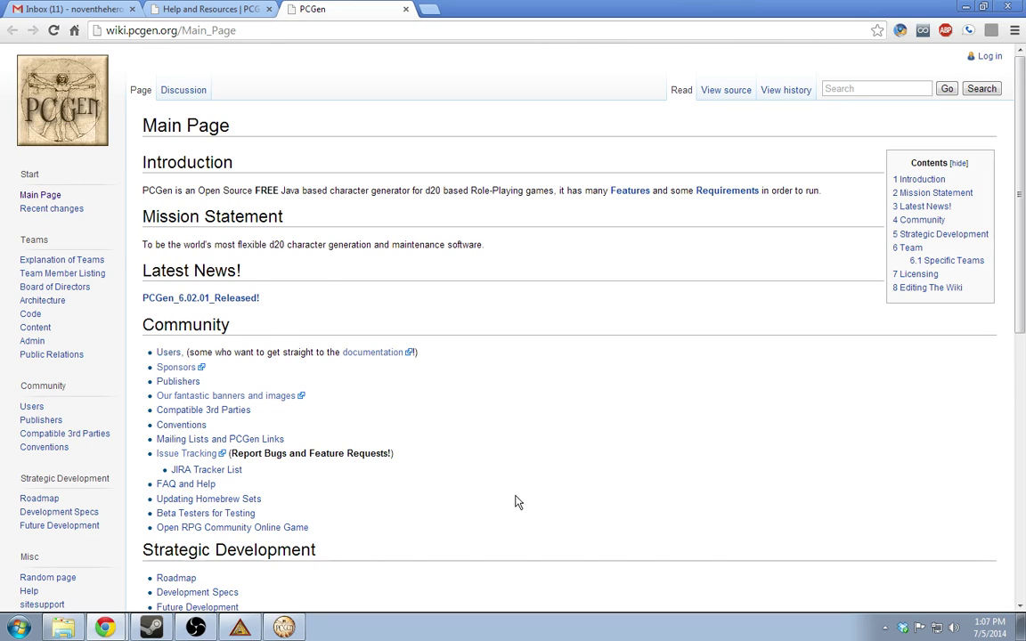
scroll(515, 501, down, 4)
scroll(347, 482, up, 2)
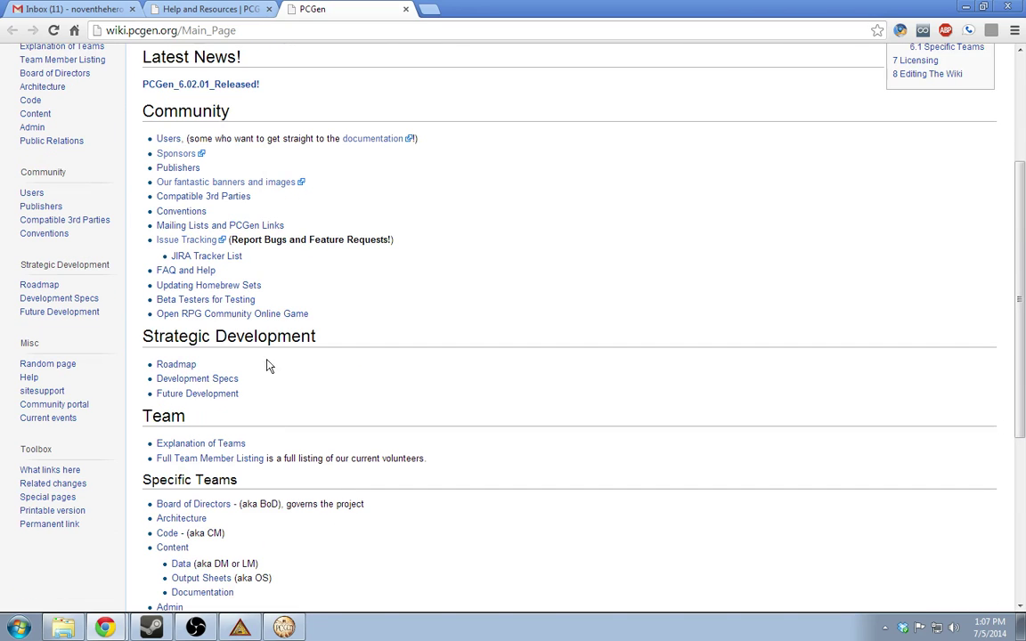
scroll(446, 361, up, 1)
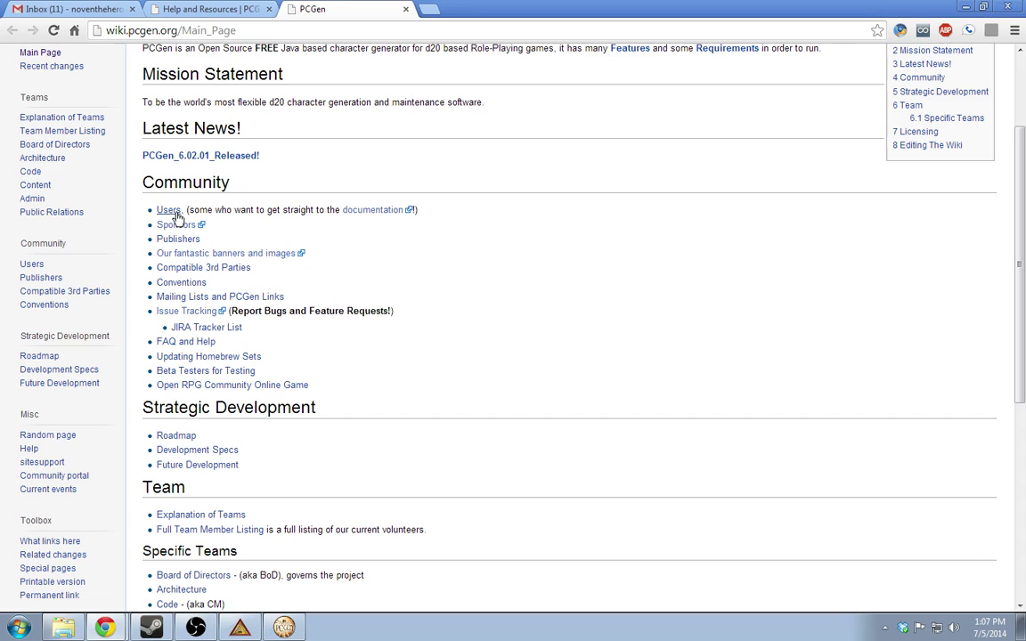
Check the Google+ Hangouts game window and return to the start of the PCGen wiki's main page
click(119, 590)
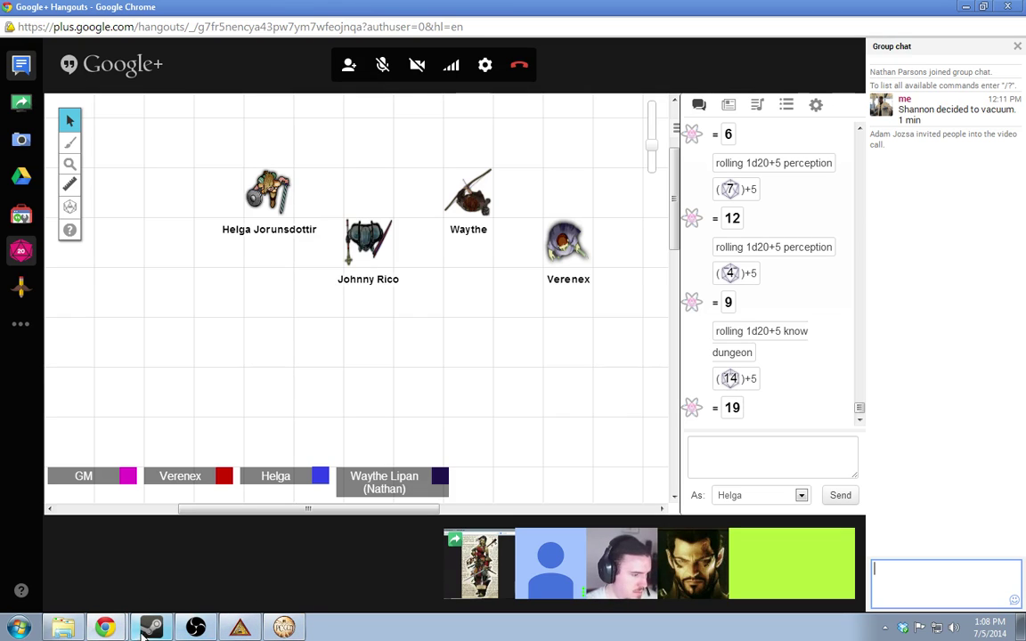
click(107, 574)
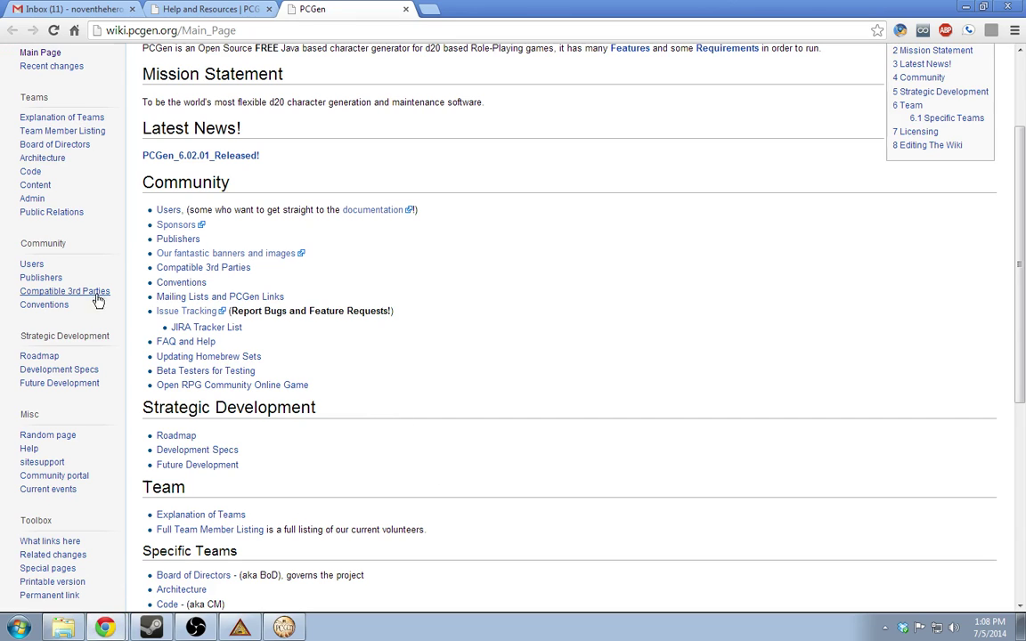
scroll(62, 305, up, 2)
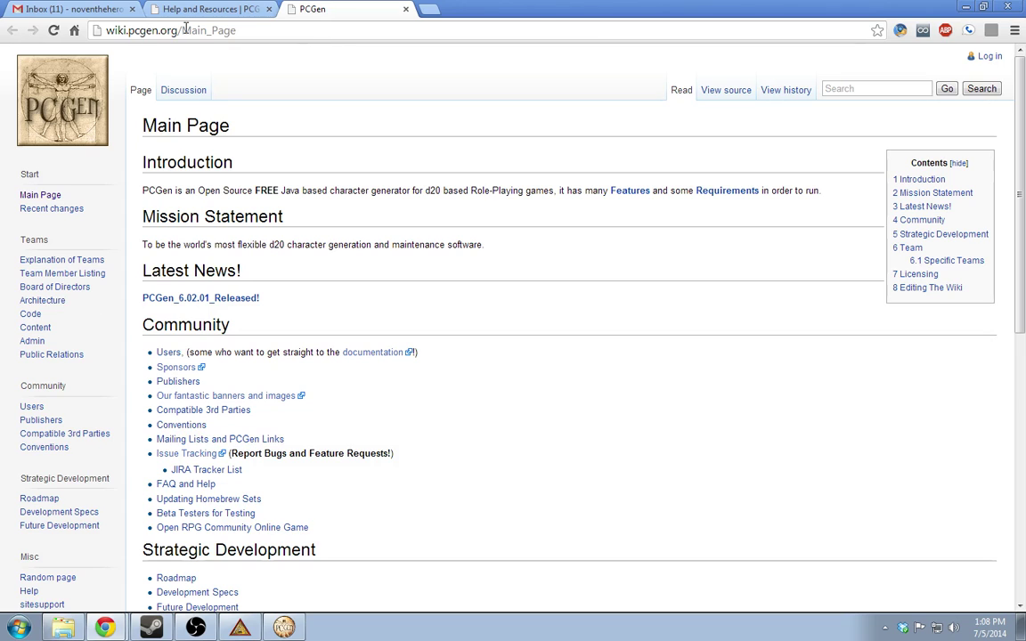
Search the web for "pcgen archetype" in a new tab
key(ctrl+t)
text(pcgen)
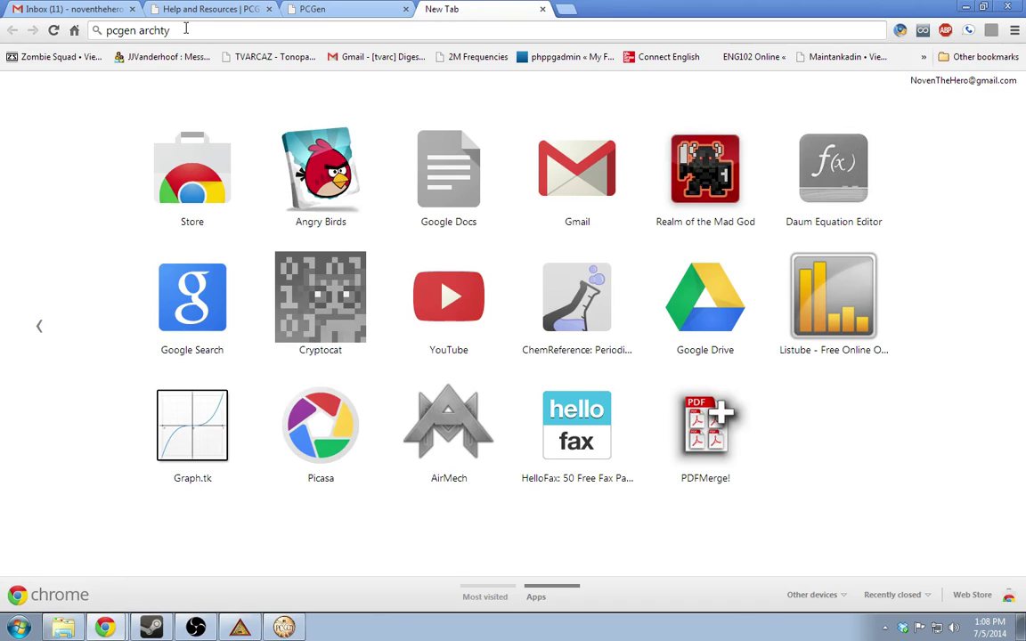
text(archetype)
key(Return)
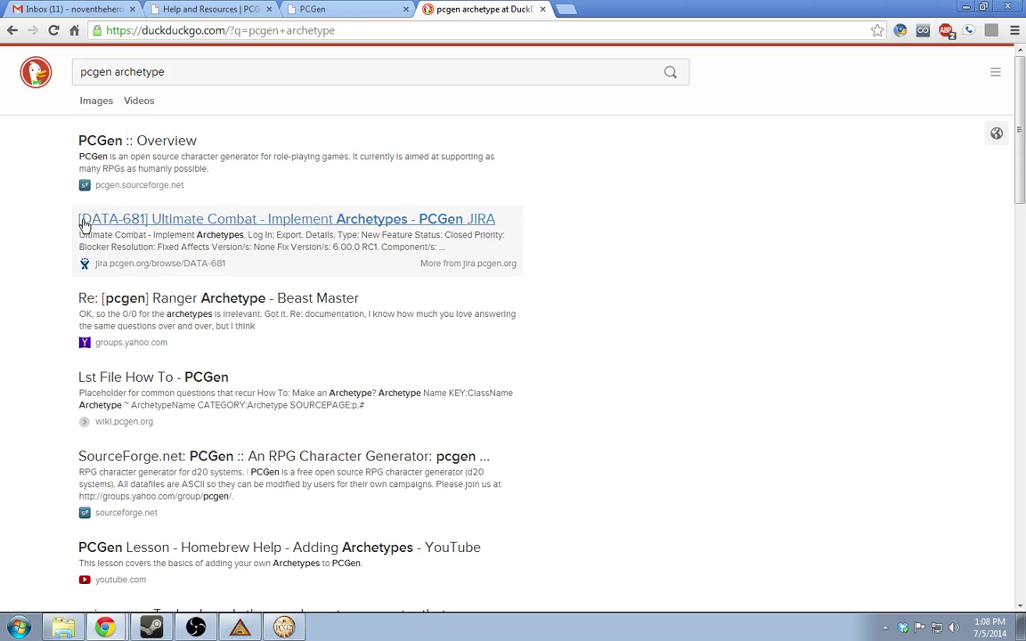
Open the JIRA result on implementing Ultimate Combat archetypes, read its comments and return to the search results
click(140, 218)
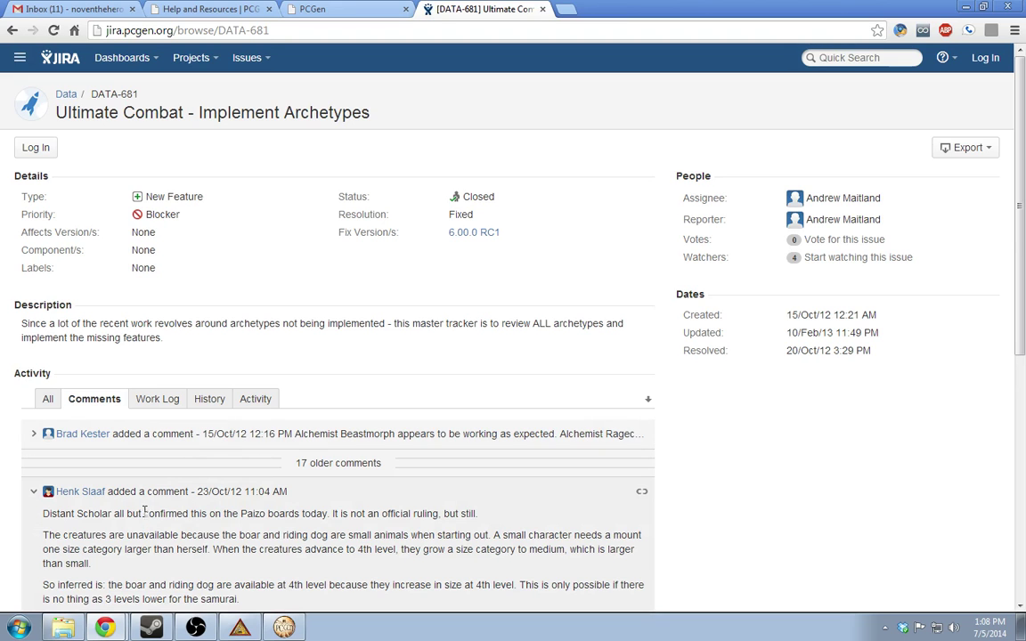
drag(145, 510, 299, 549)
click(325, 581)
scroll(294, 552, down, 4)
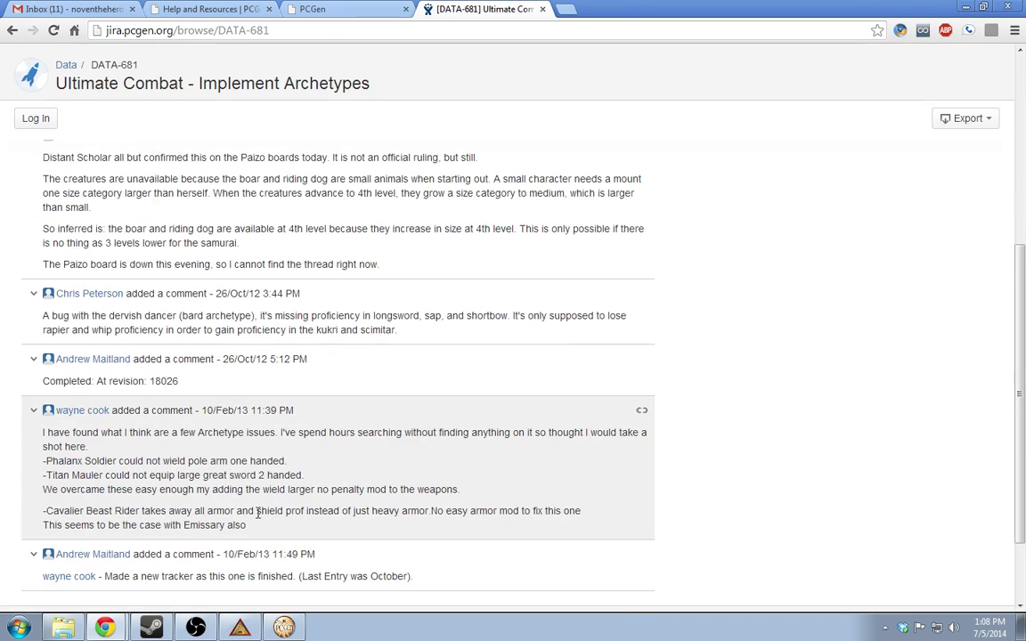
key(alt+Left)
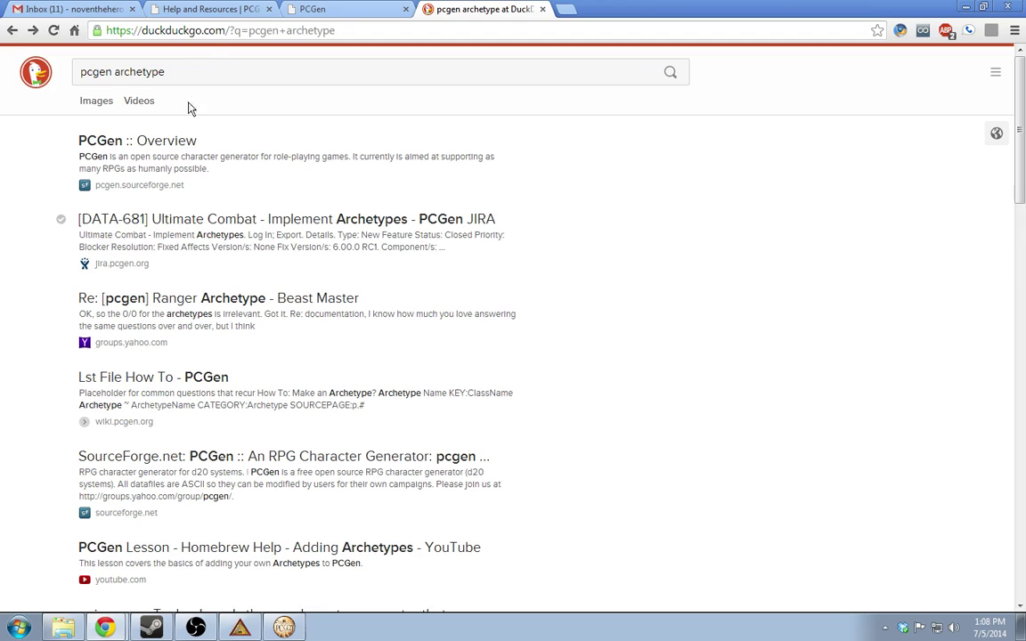
Refine the web search to "pcgen archetype sources"
click(205, 79)
text(s)
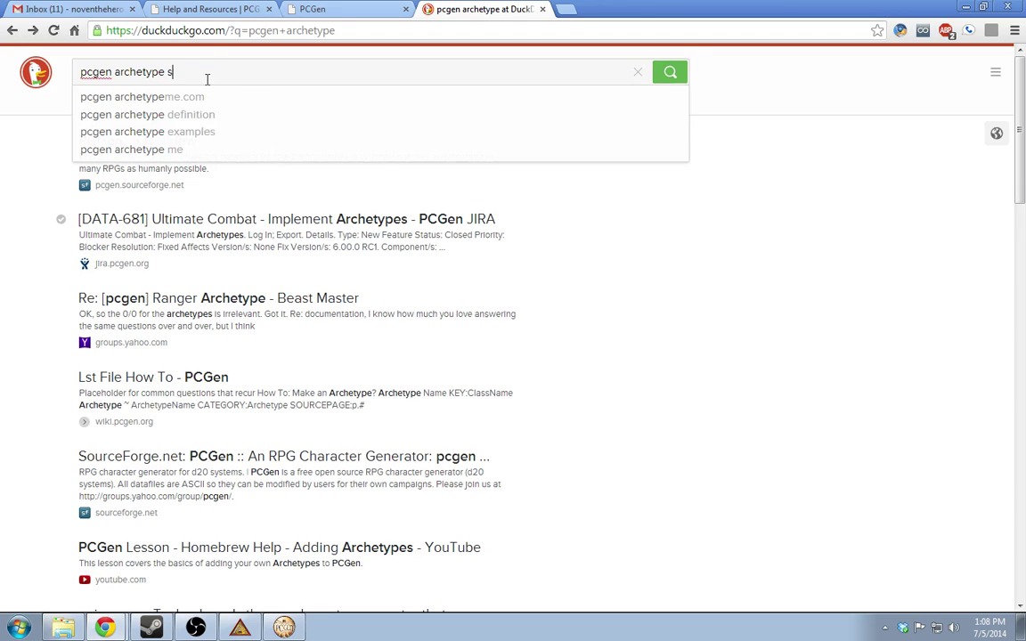
text(ources)
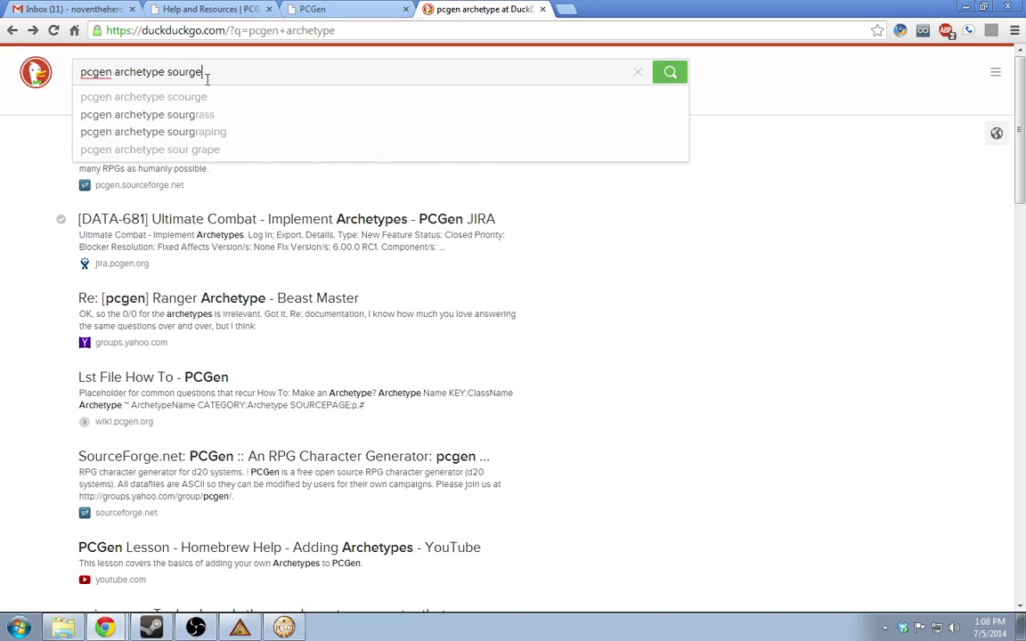
key(Return)
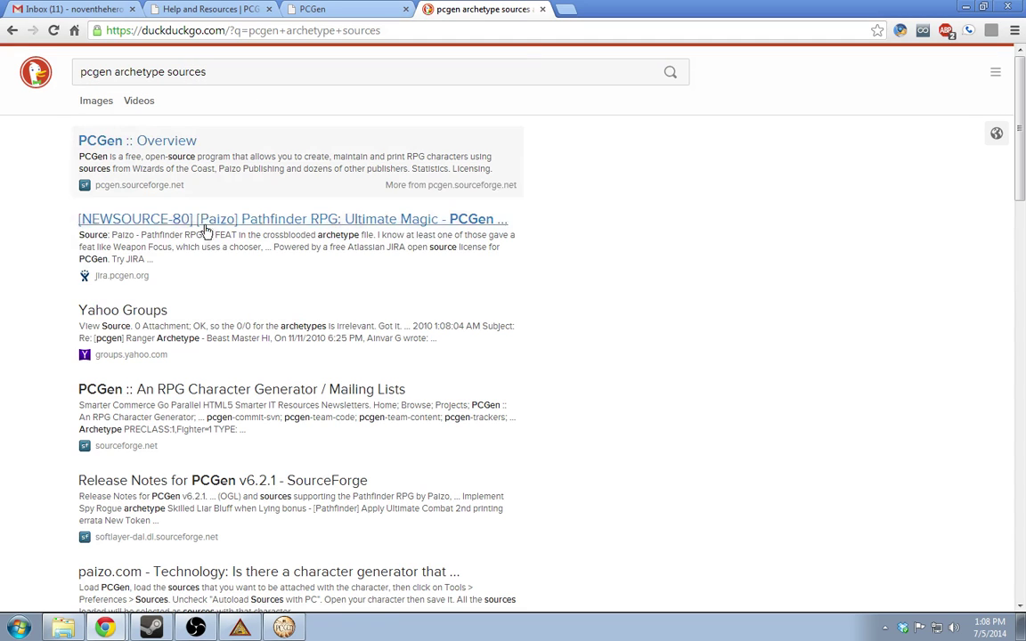
Open the PCGen Overview result and look through its features and technical requirements
click(147, 140)
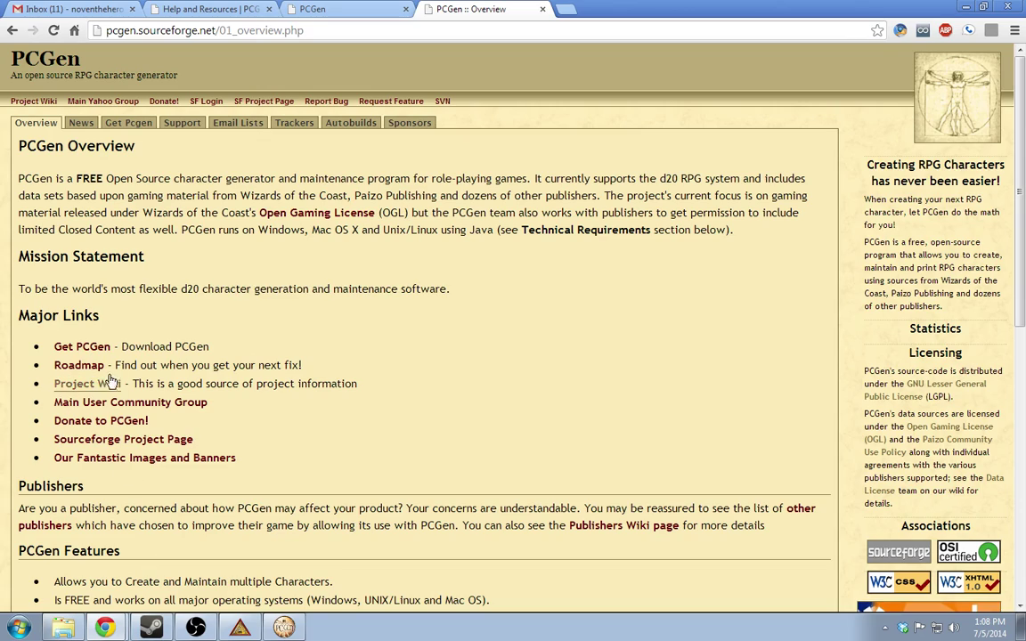
scroll(257, 413, down, 3)
scroll(250, 460, down, 3)
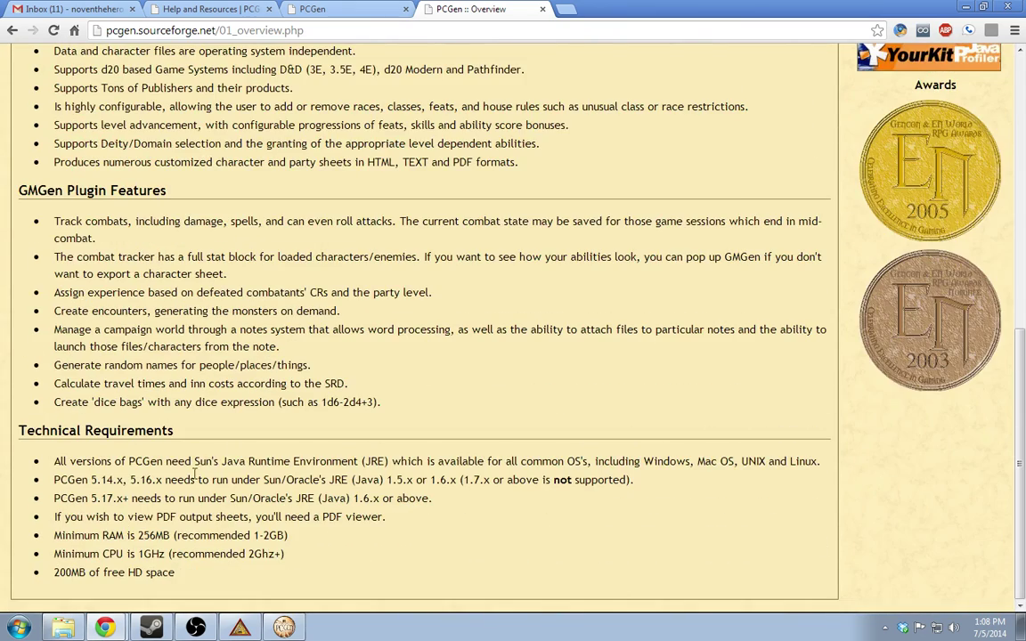
Check the Google+ Hangouts game window and go back to the start of the PCGen Overview page
key(alt+Tab)
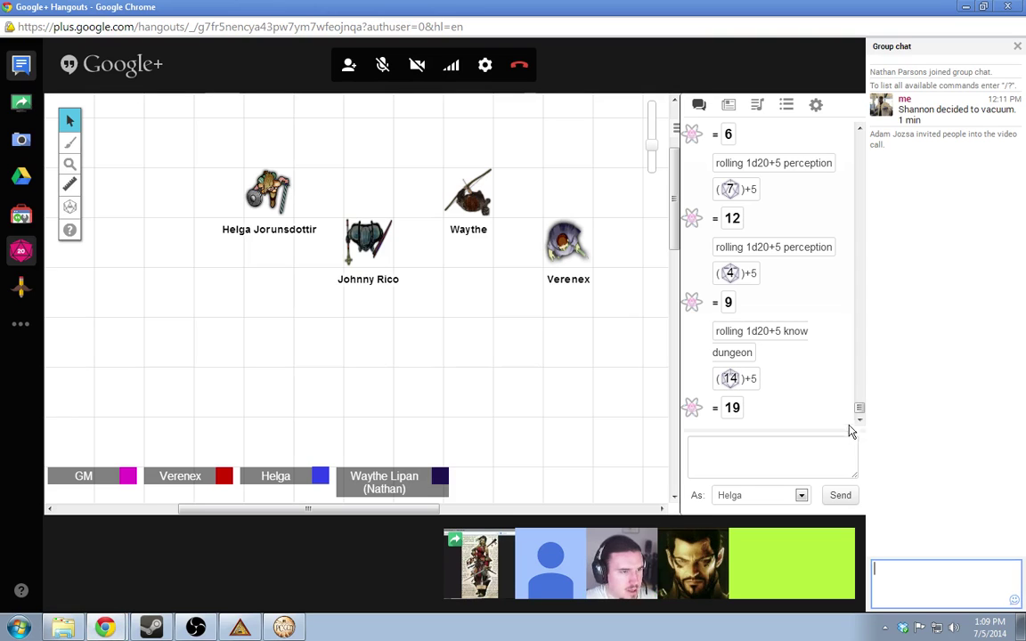
click(709, 461)
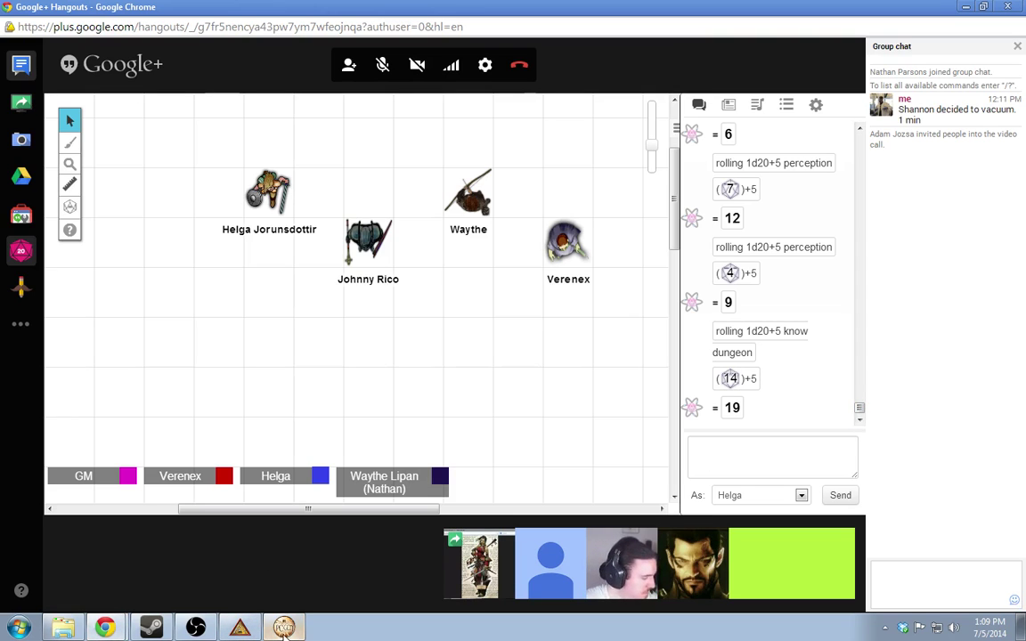
click(106, 627)
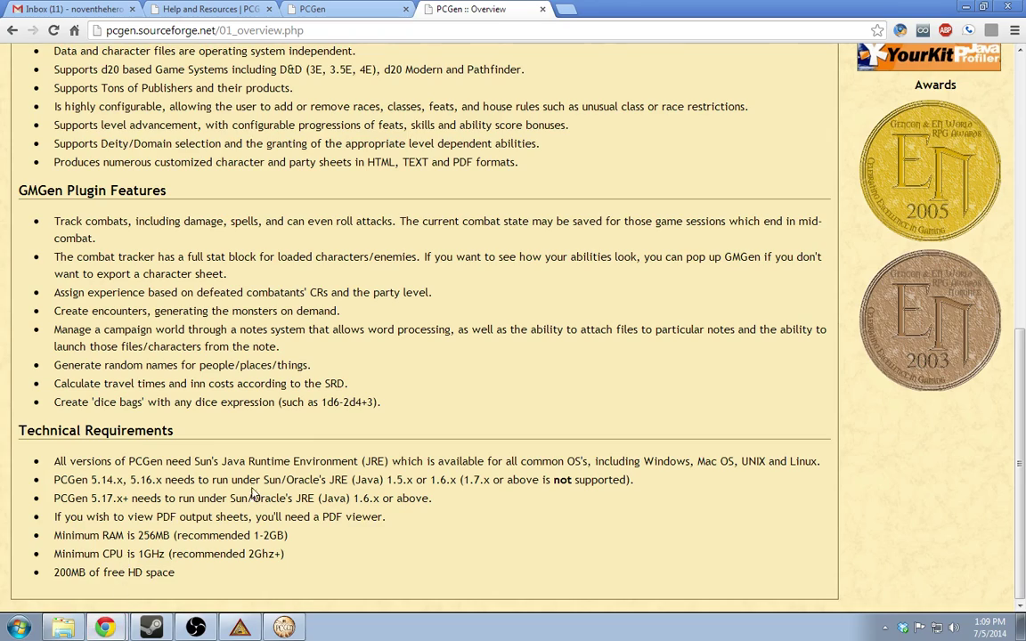
scroll(283, 354, up, 10)
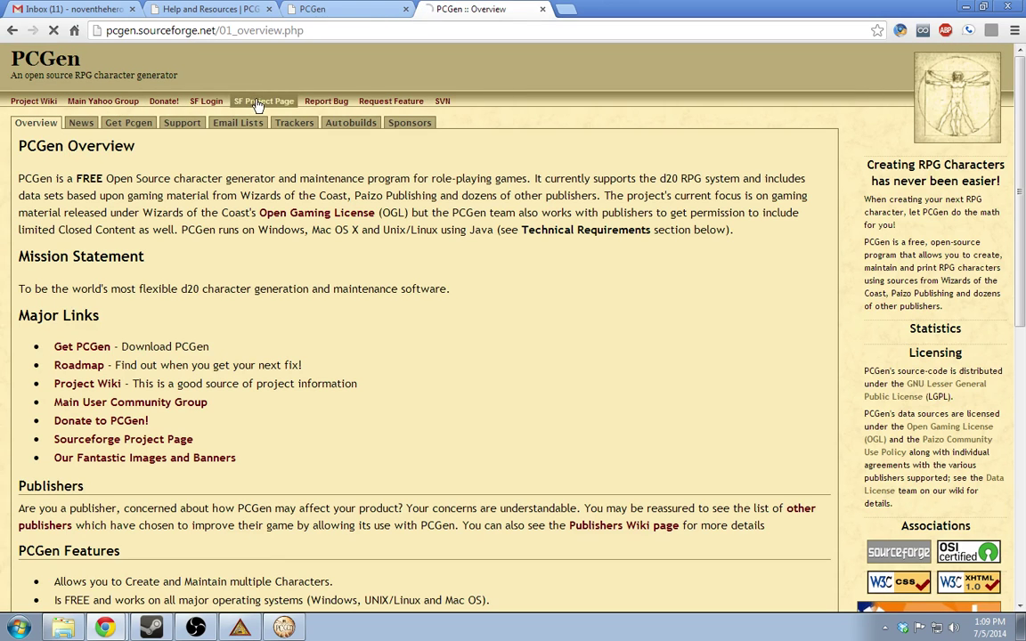
Open the SourceForge project's file listing, look into the Extras folder and return to the listing
click(307, 9)
key(ctrl+Tab)
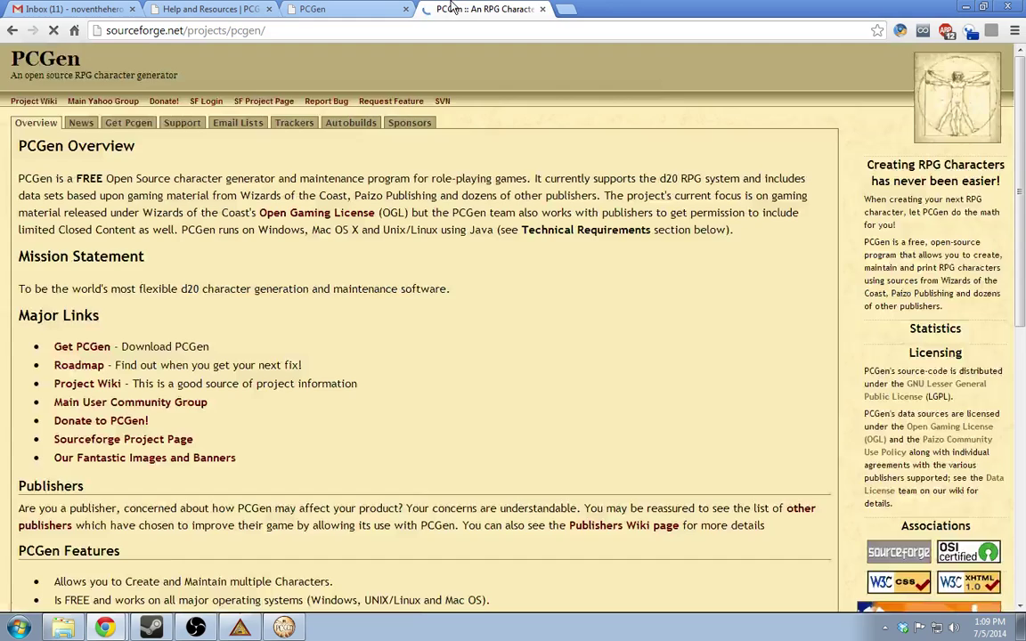
click(239, 200)
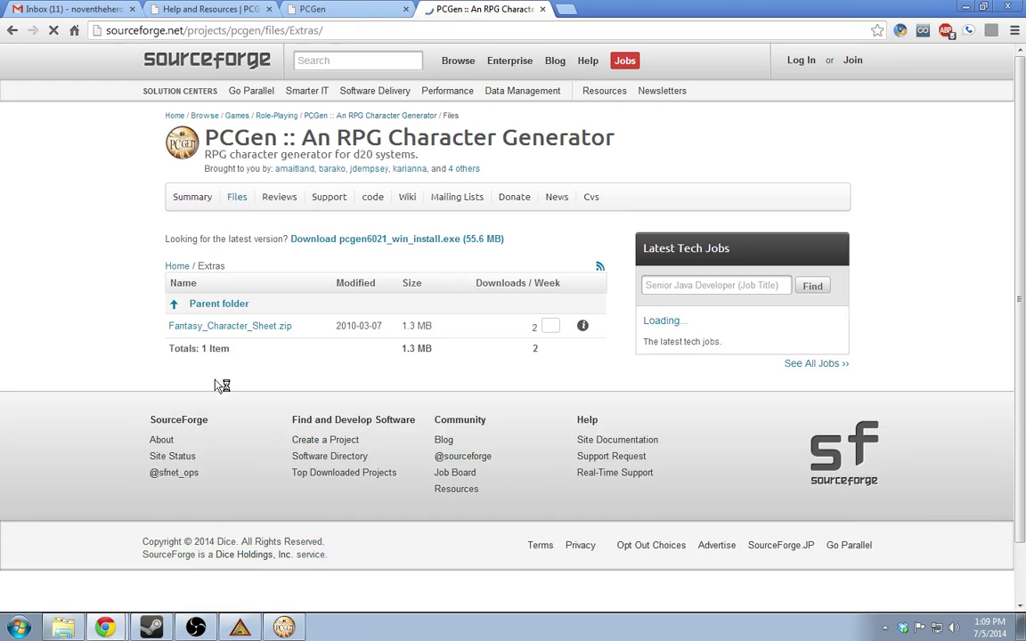
key(alt+Left)
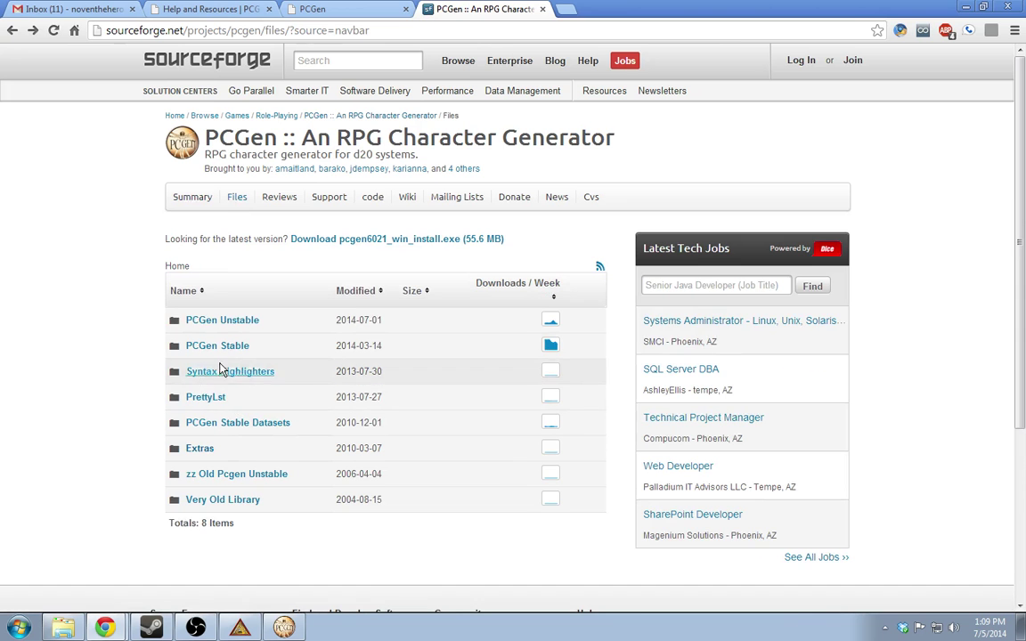
Look through the 5.16.4 OOC Data Sets in the PCGen Stable Datasets folder and return to the project's file listing
click(225, 428)
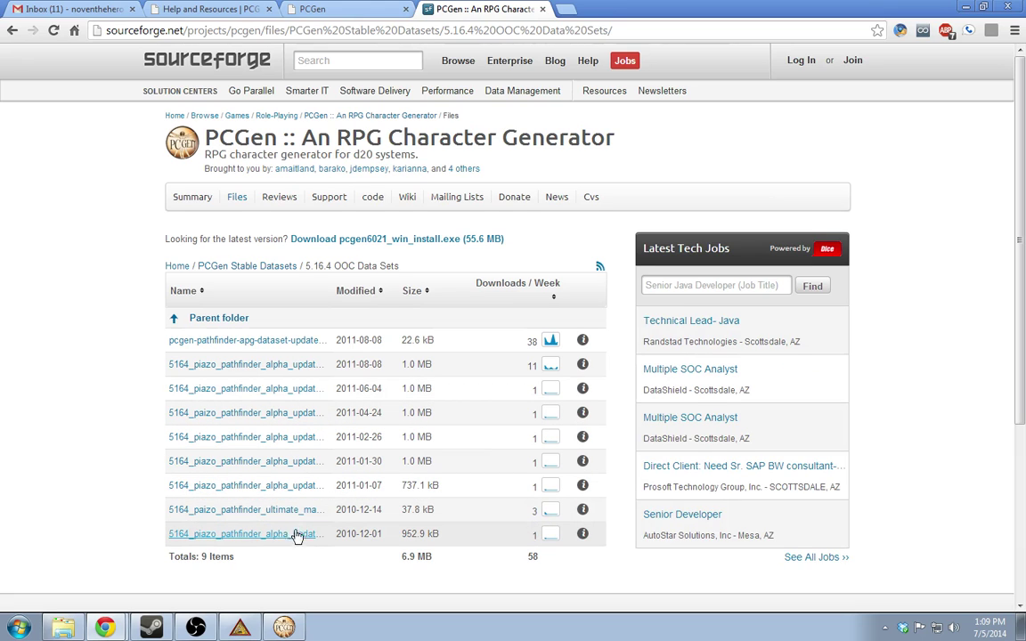
click(263, 317)
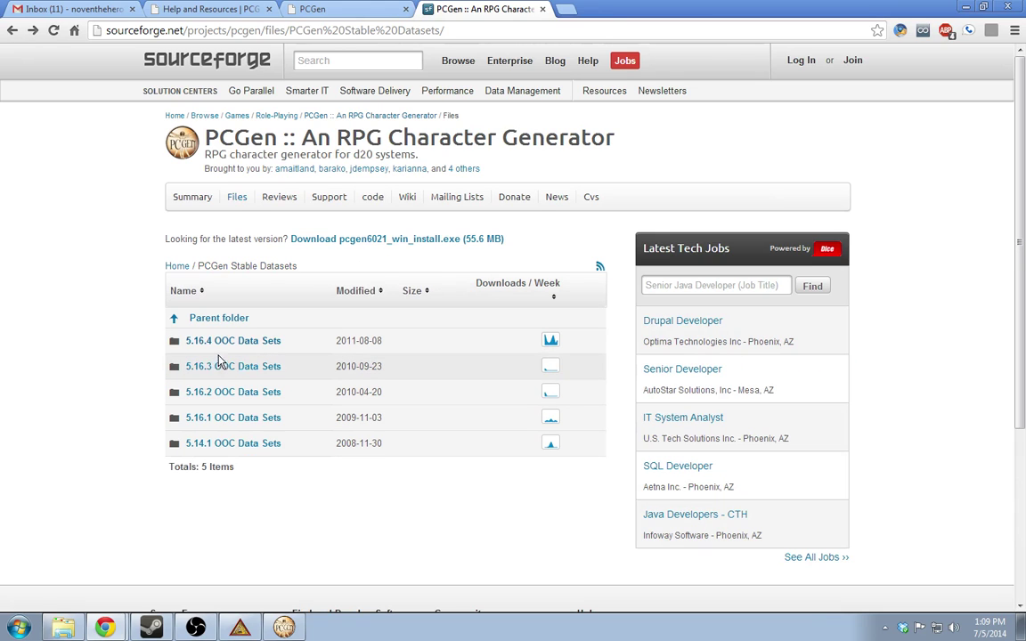
key(alt+Left)
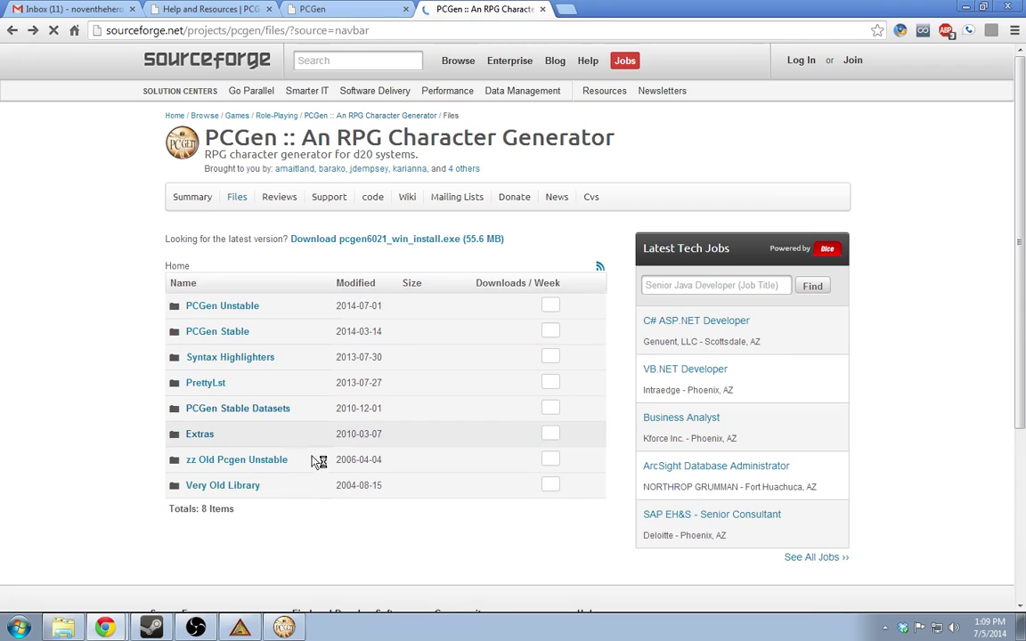
Look through the releases in the PCGen Unstable folder and return to the project's file listing
click(236, 320)
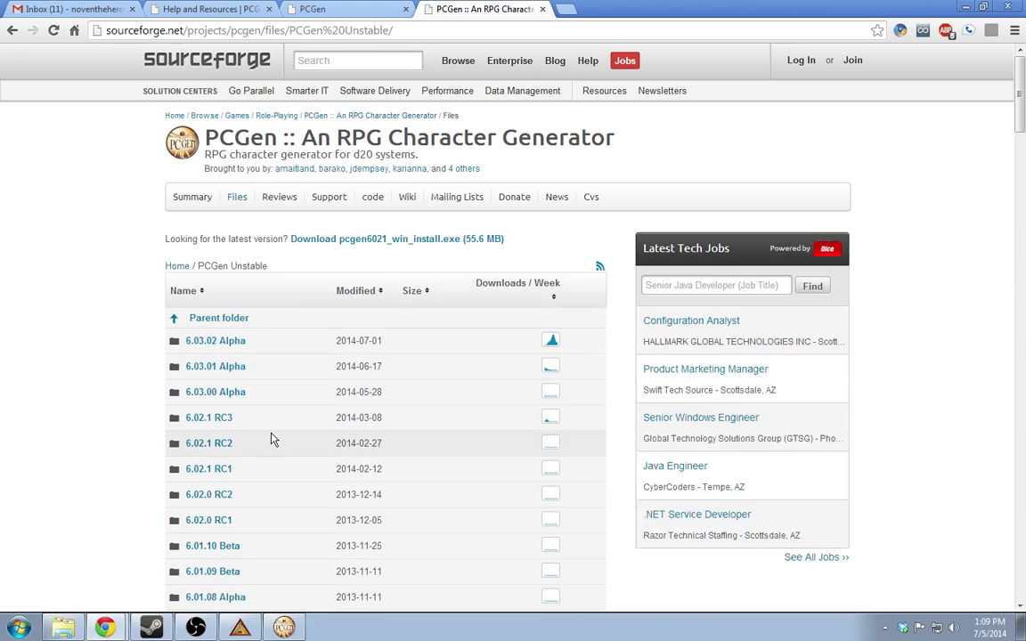
scroll(273, 439, down, 12)
key(alt+Left)
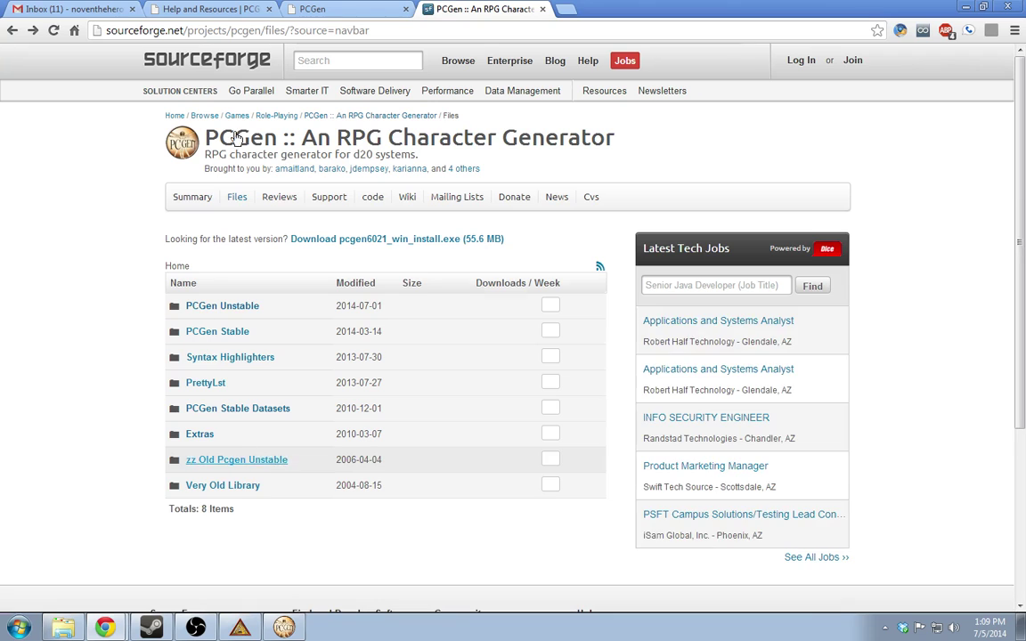
Search the web for "pcgen pathfinder ultimate combat" and open the NEWSOURCE-130 Pathfinder RPG: Ultimate Combat issue
click(329, 9)
click(506, 10)
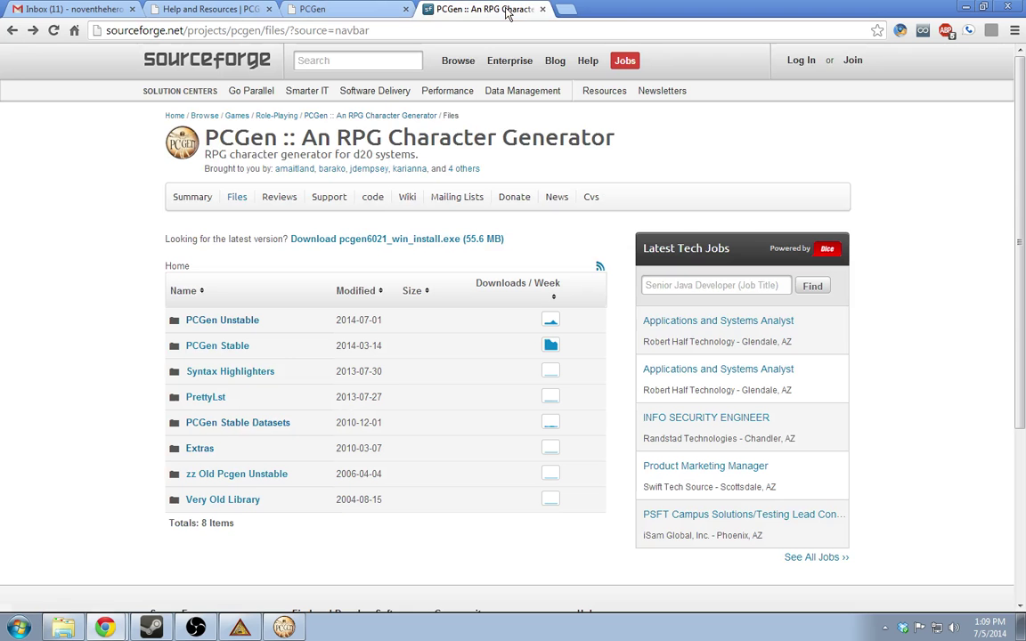
key(ctrl+t)
text(pcgen pathf)
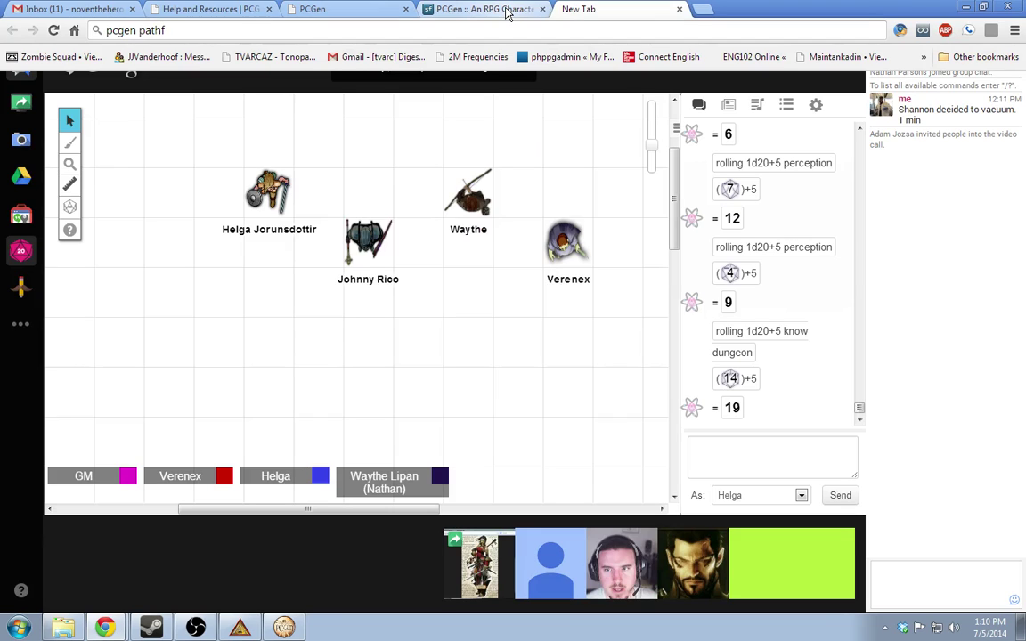
text(inder ultimate combat)
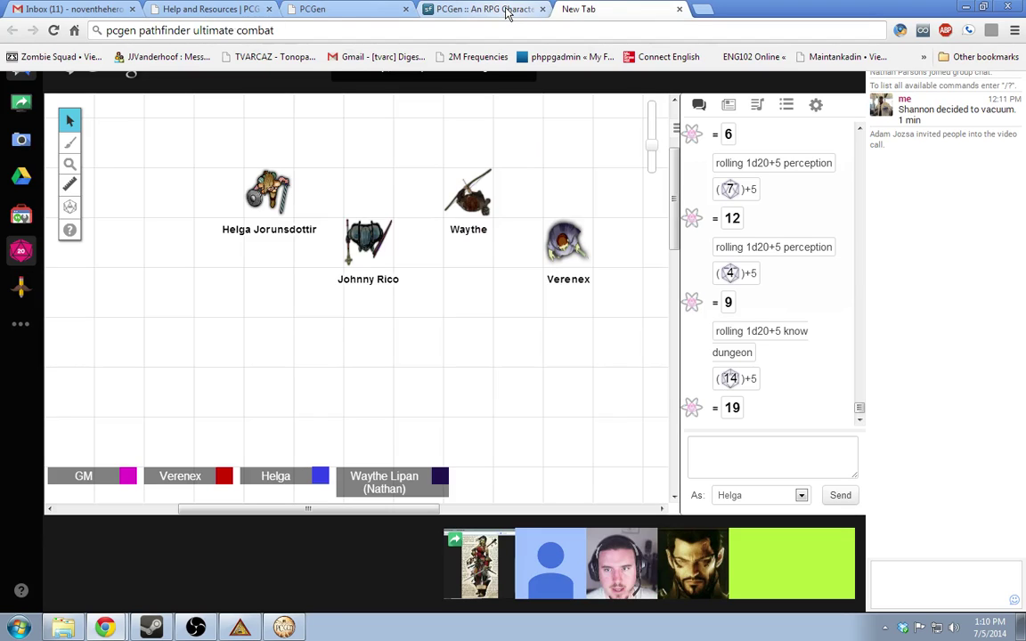
key(Return)
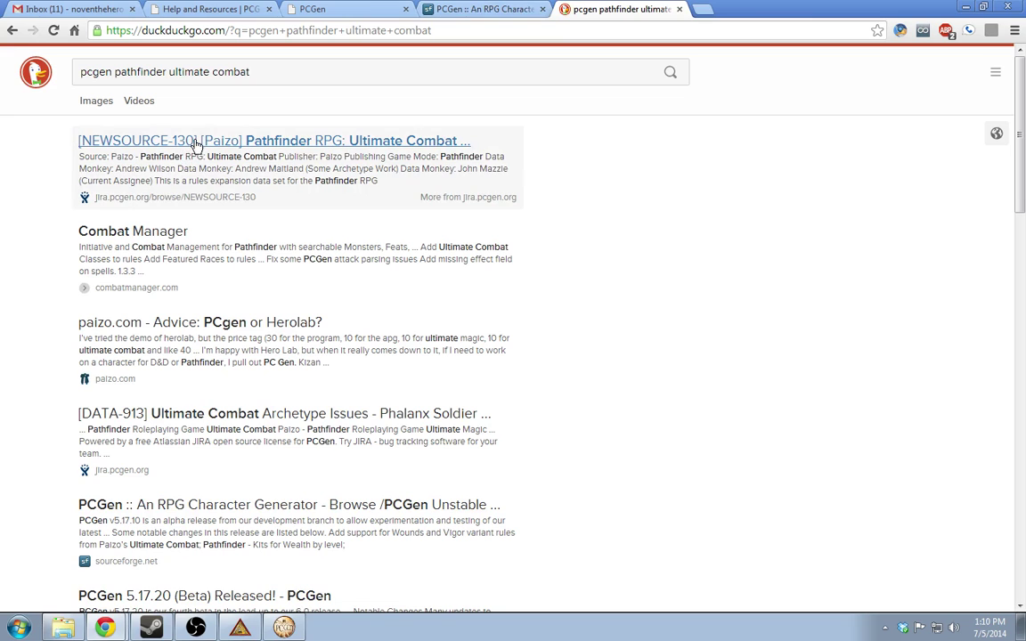
click(205, 142)
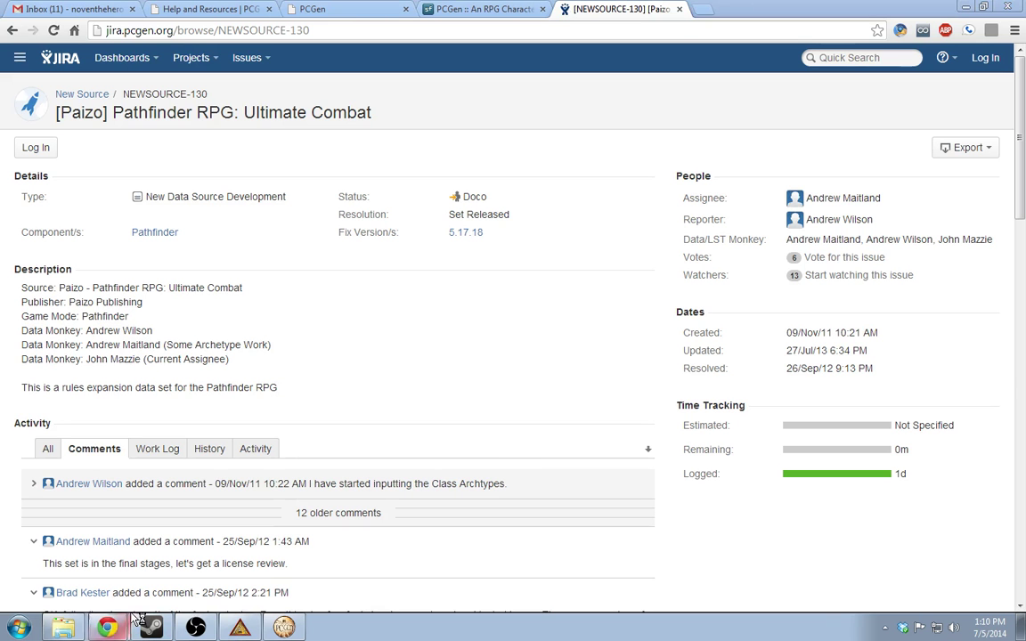
Check the Google+ Hangouts game window and read through the comments on the Ultimate Combat issue in PCGen's JIRA
key(alt+Tab)
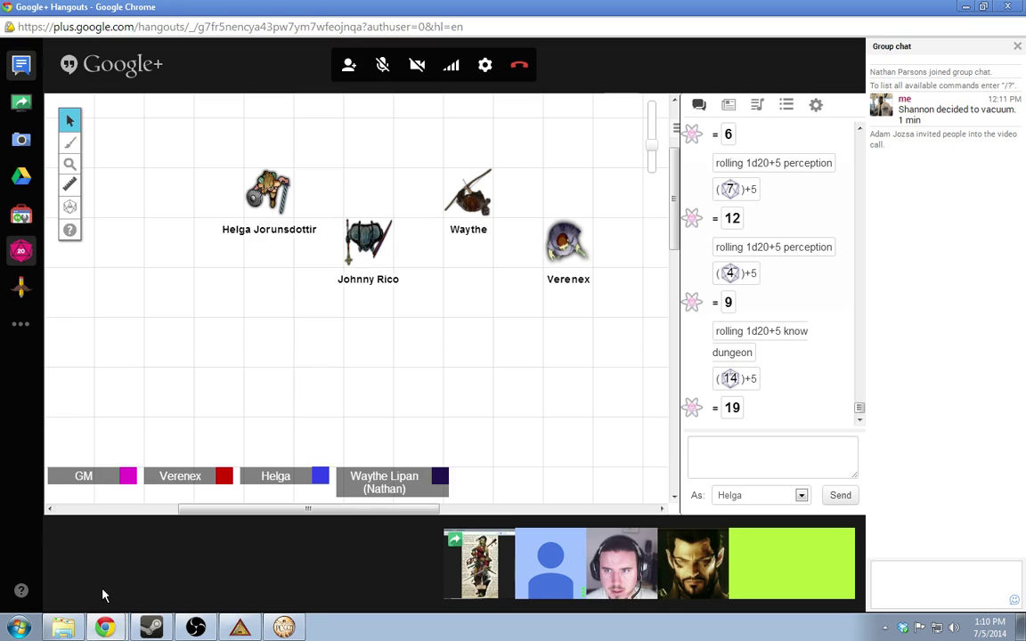
key(alt+Tab)
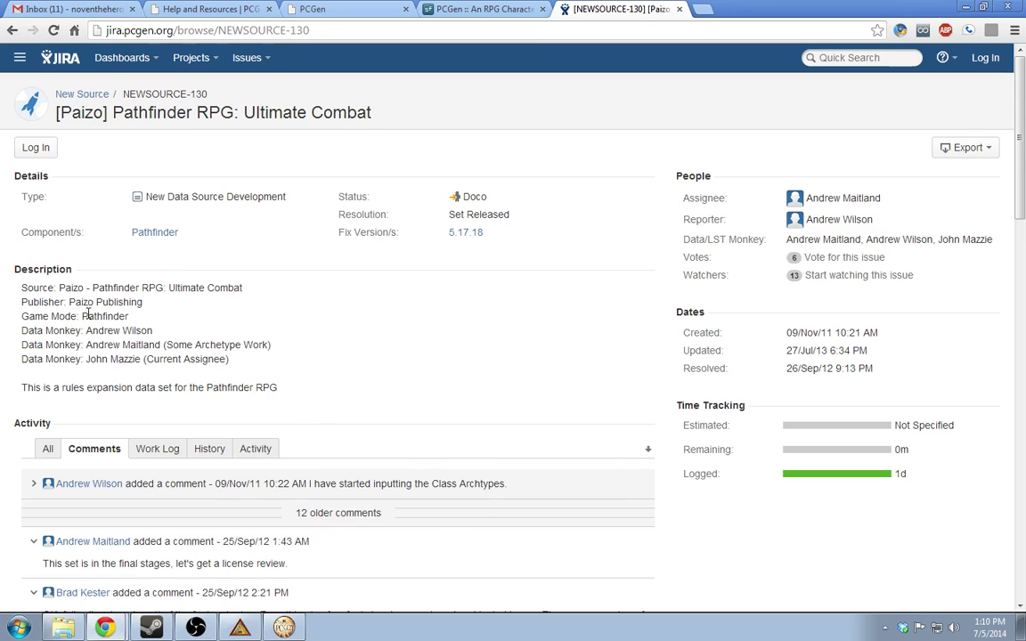
scroll(125, 338, down, 4)
scroll(247, 430, down, 3)
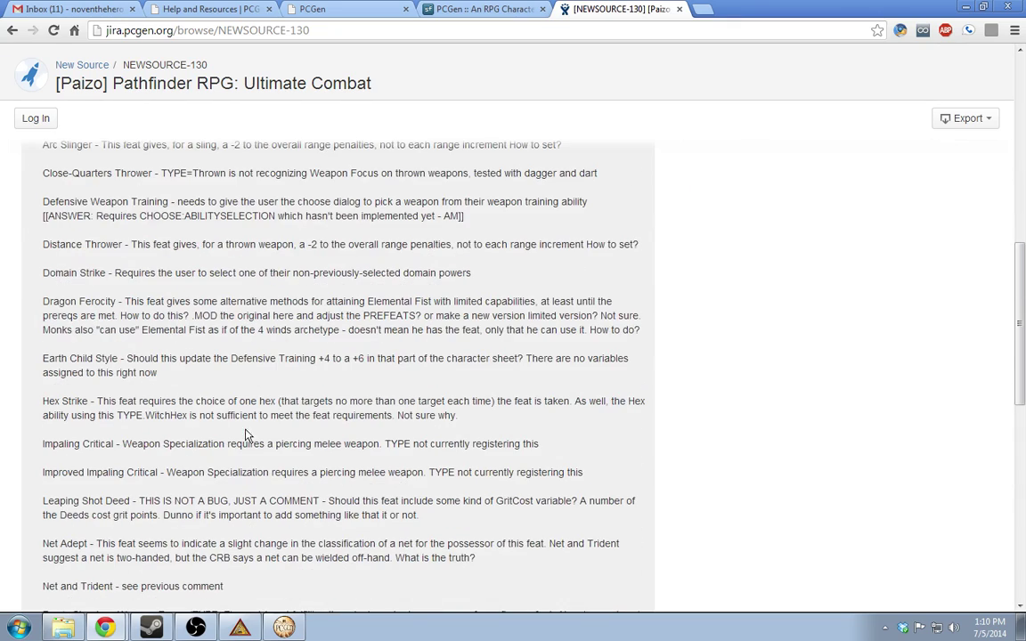
scroll(199, 331, up, 3)
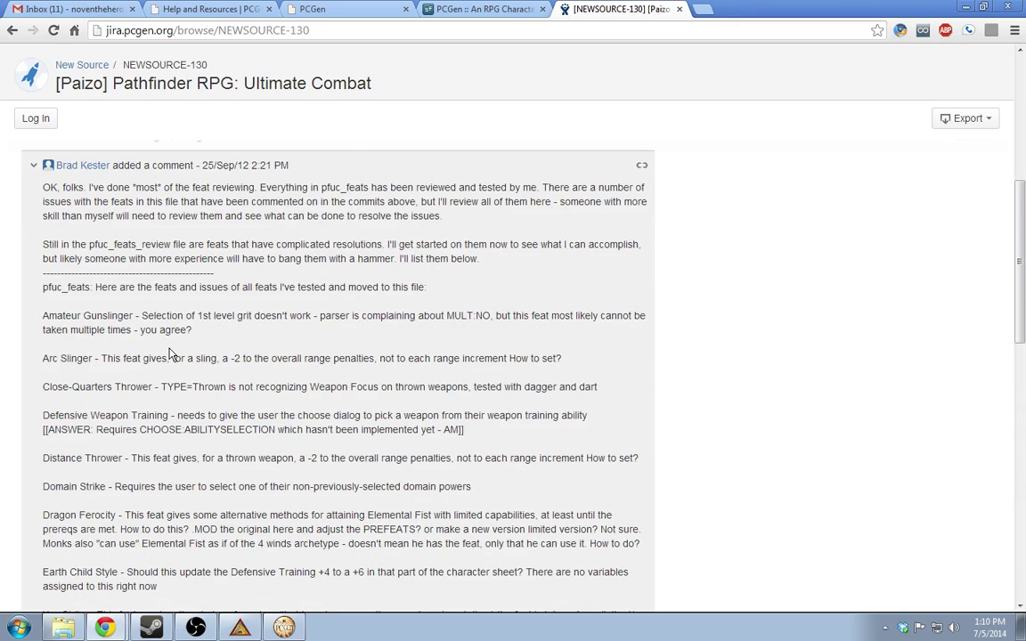
scroll(172, 355, down, 8)
scroll(171, 354, down, 3)
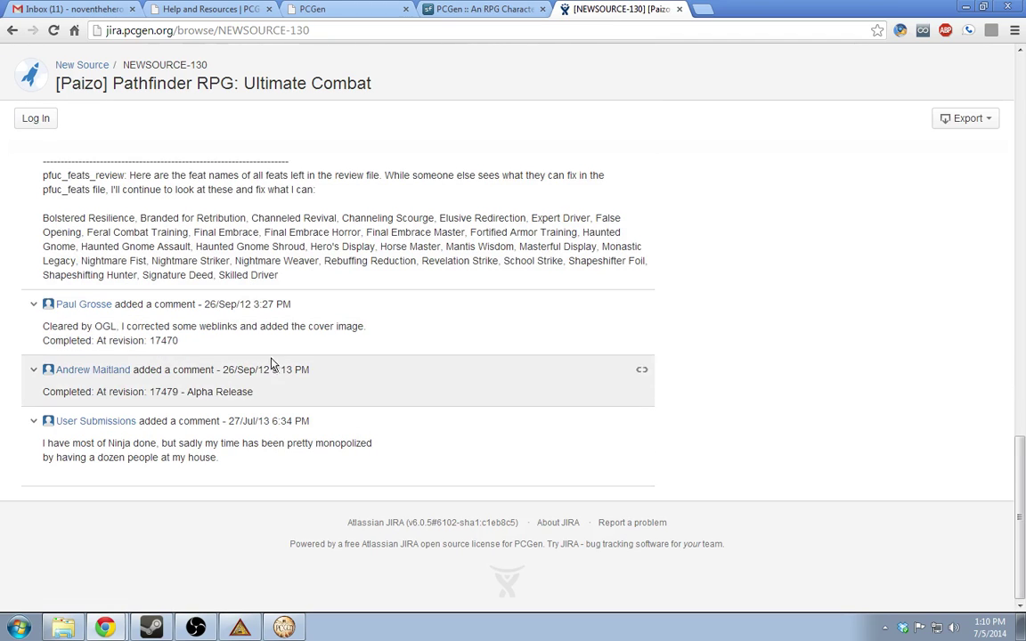
scroll(152, 456, up, 20)
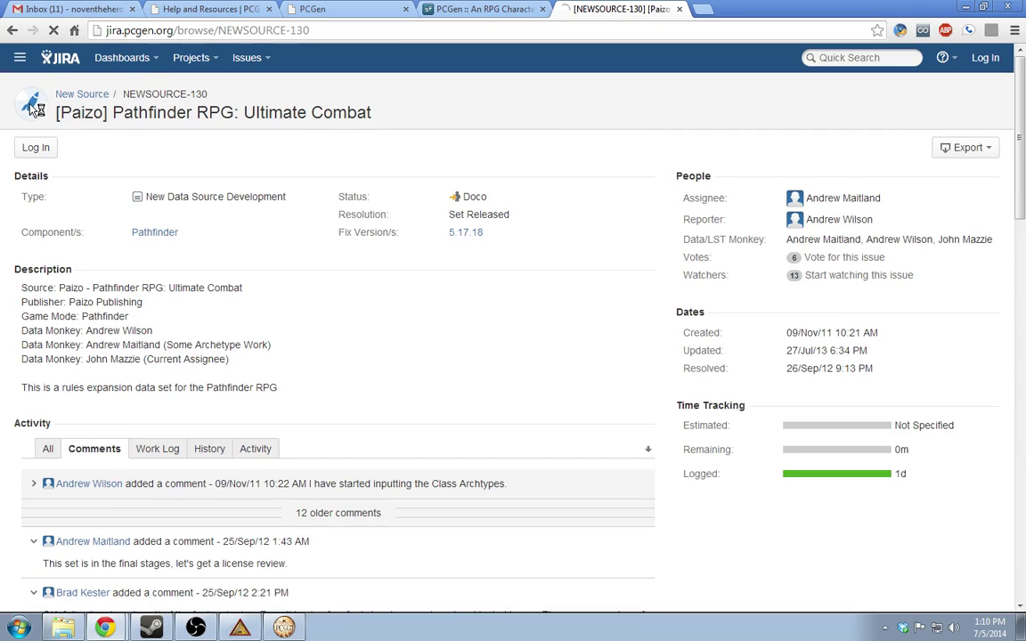
Look through the New Source project's summary page and go back to the web search results
click(98, 95)
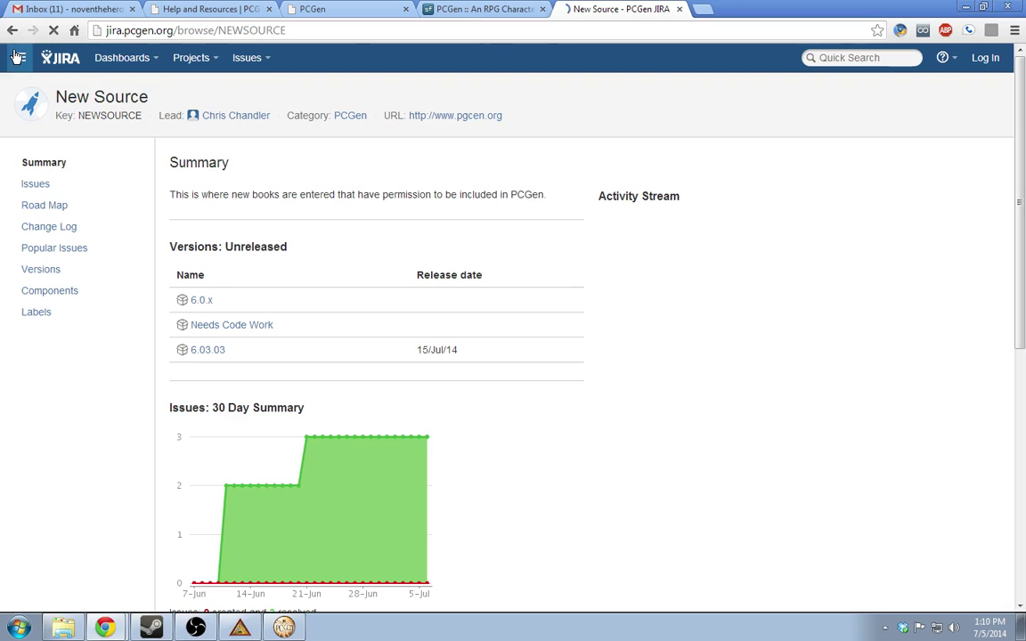
scroll(125, 476, down, 4)
scroll(69, 465, down, 2)
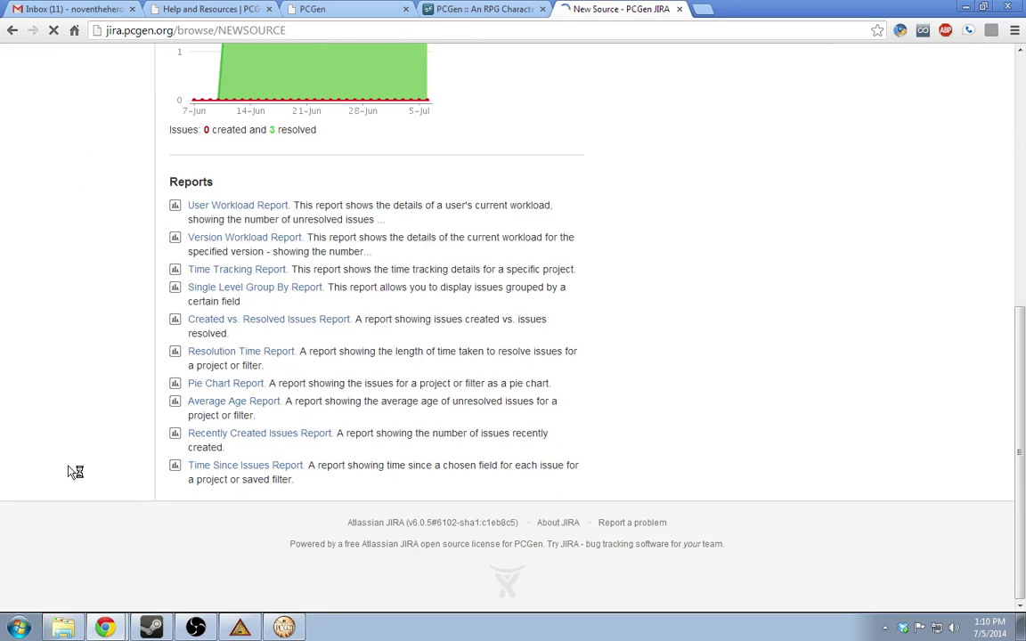
key(alt+Left)
key(alt+Left)
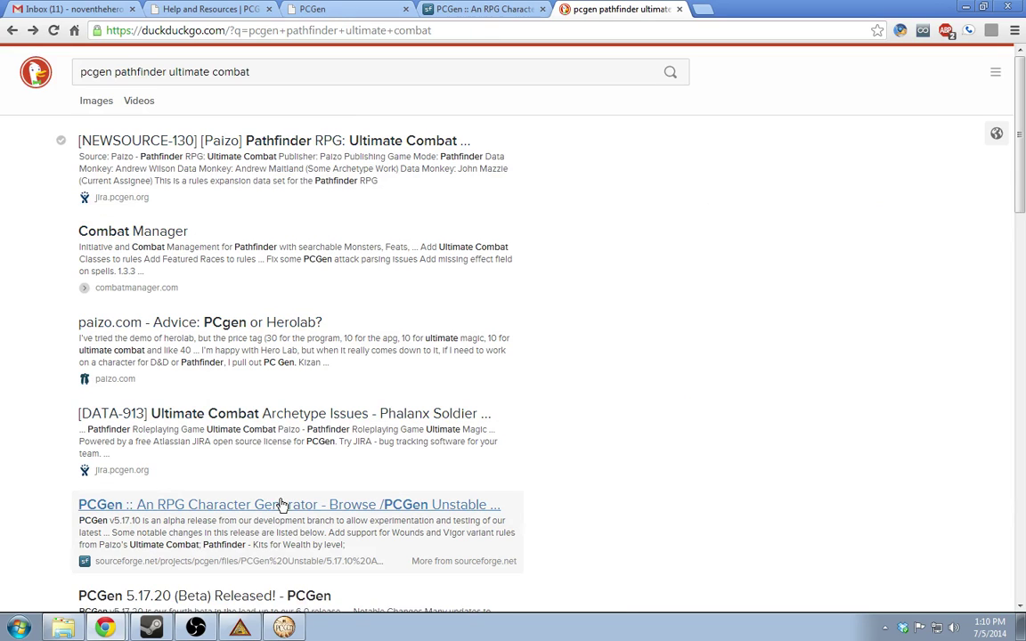
Read the PCGen 5.17.20 (Beta) release announcement on the PCGen wiki and return to the search results
scroll(281, 511, down, 3)
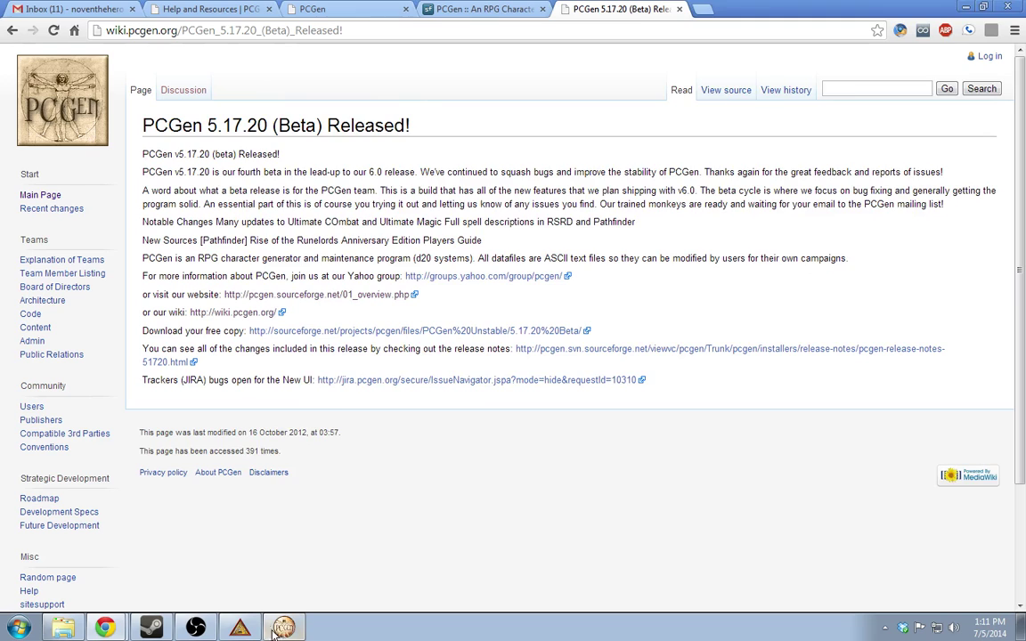
key(alt+Tab)
click(181, 203)
key(alt+Left)
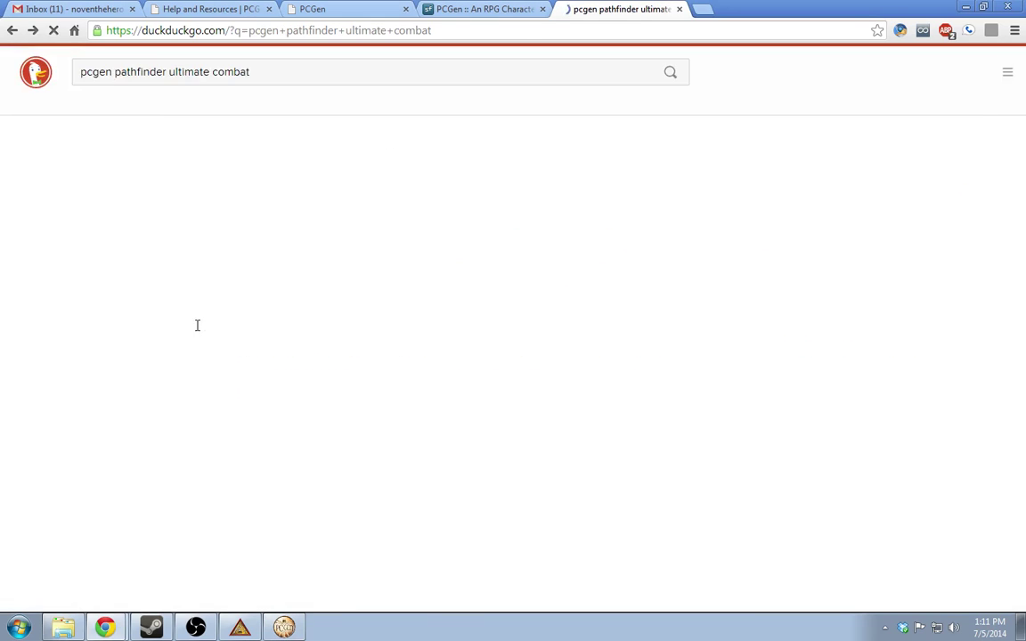
Switch to PCGen and load the Pathfinder RPG for Game Masters sources
key(alt+Tab)
click(343, 101)
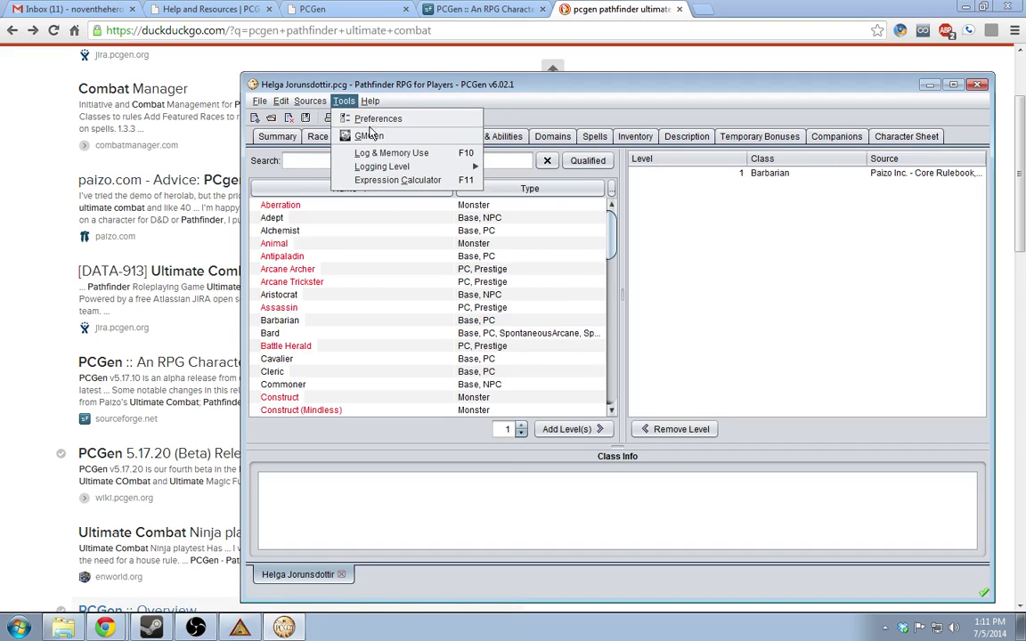
mouse_move(369, 97)
mouse_move(310, 100)
mouse_move(322, 138)
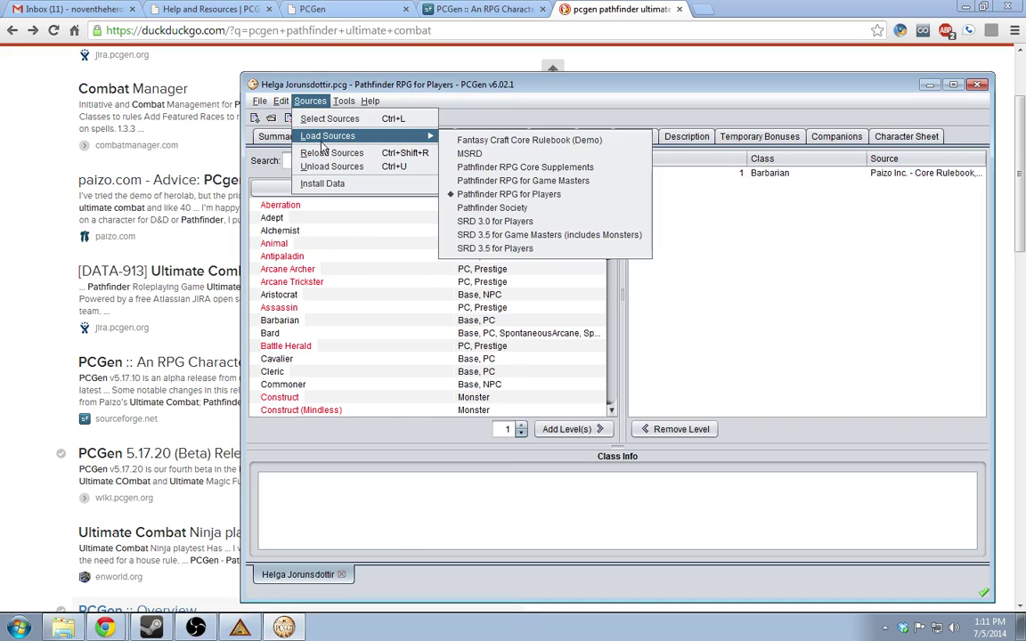
click(488, 181)
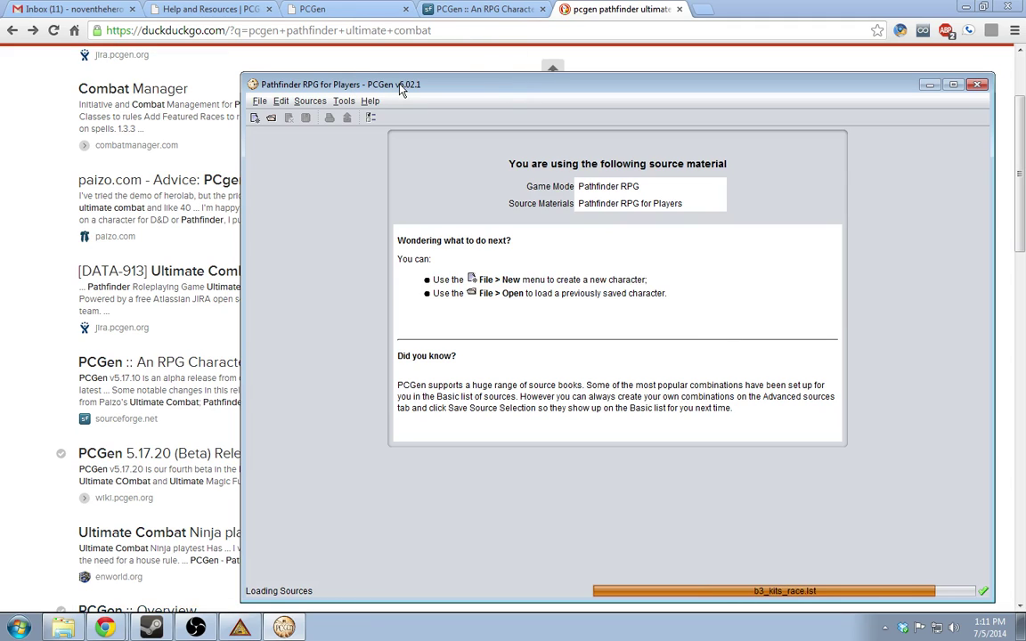
drag(340, 75, 279, 60)
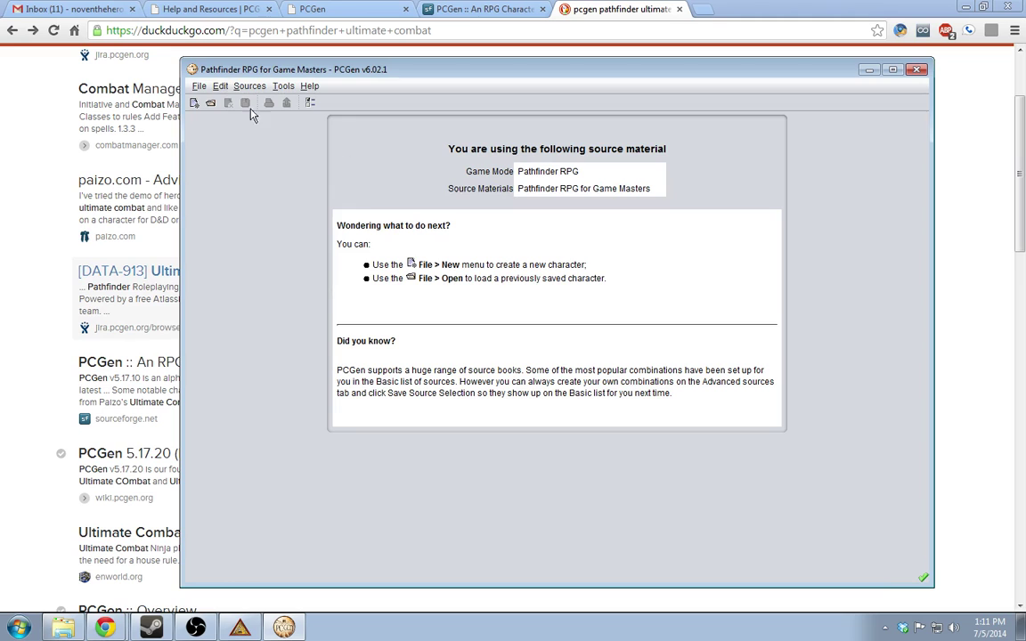
Open the saved Barbarian character file with the already loaded Game Masters sources
click(195, 86)
click(205, 115)
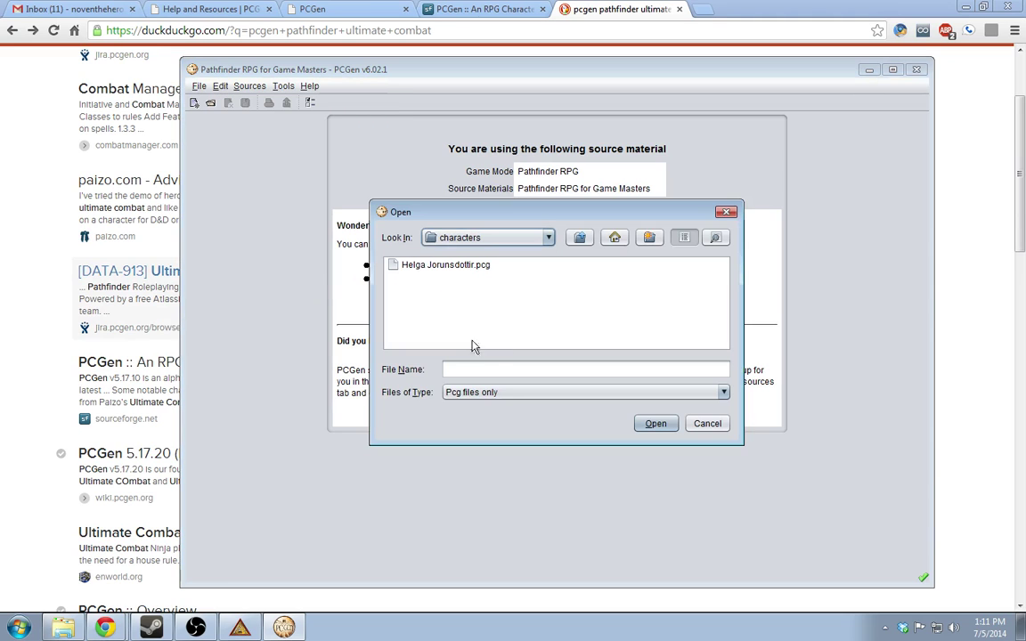
double_click(465, 268)
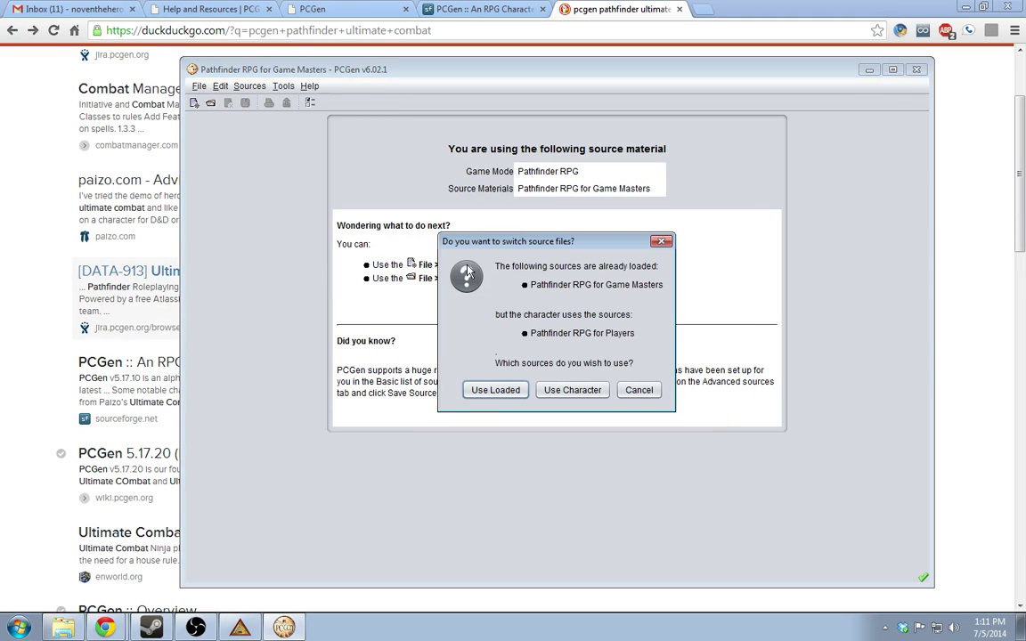
click(510, 391)
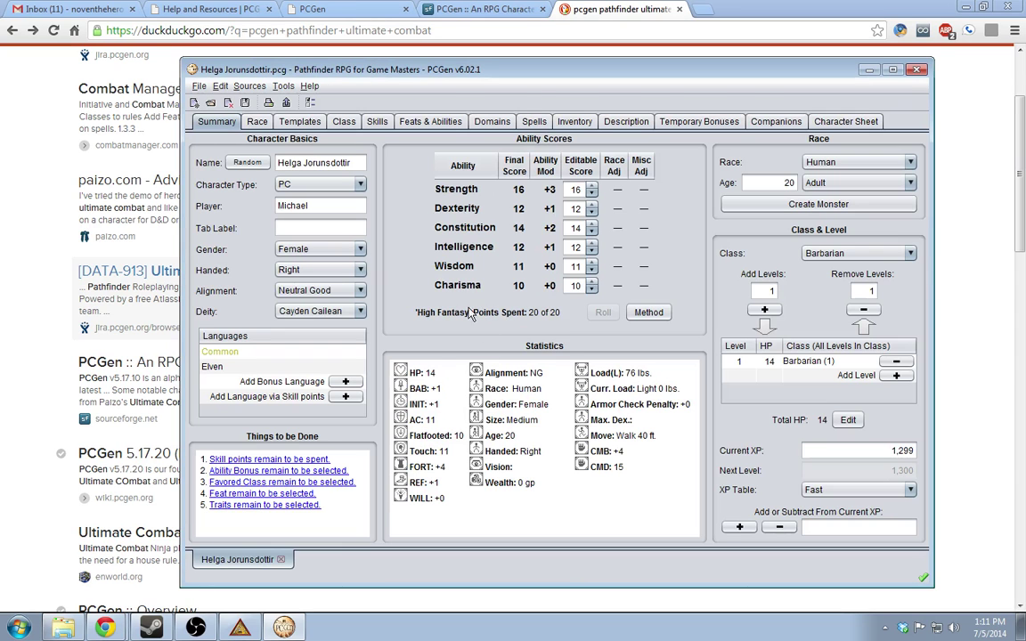
Check the class choices in the character summary and look through the list of available templates
click(827, 255)
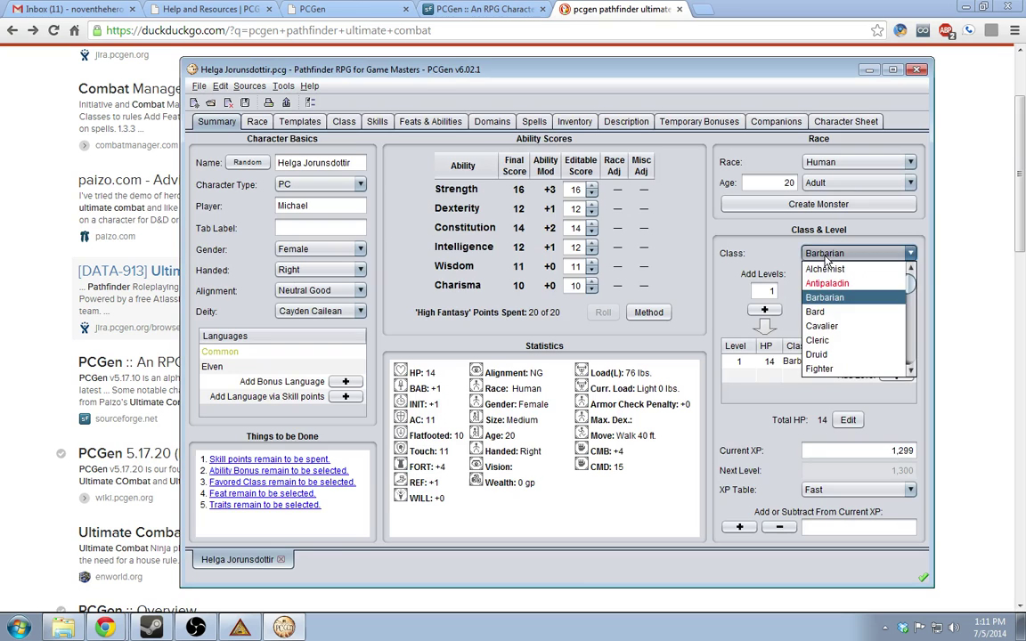
click(826, 258)
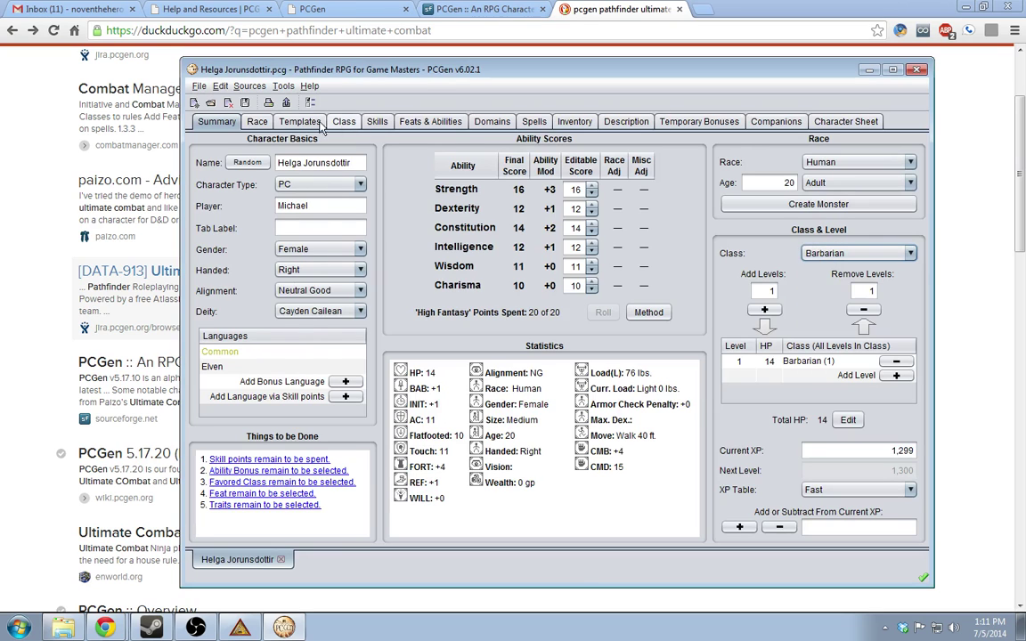
click(282, 125)
scroll(338, 267, down, 15)
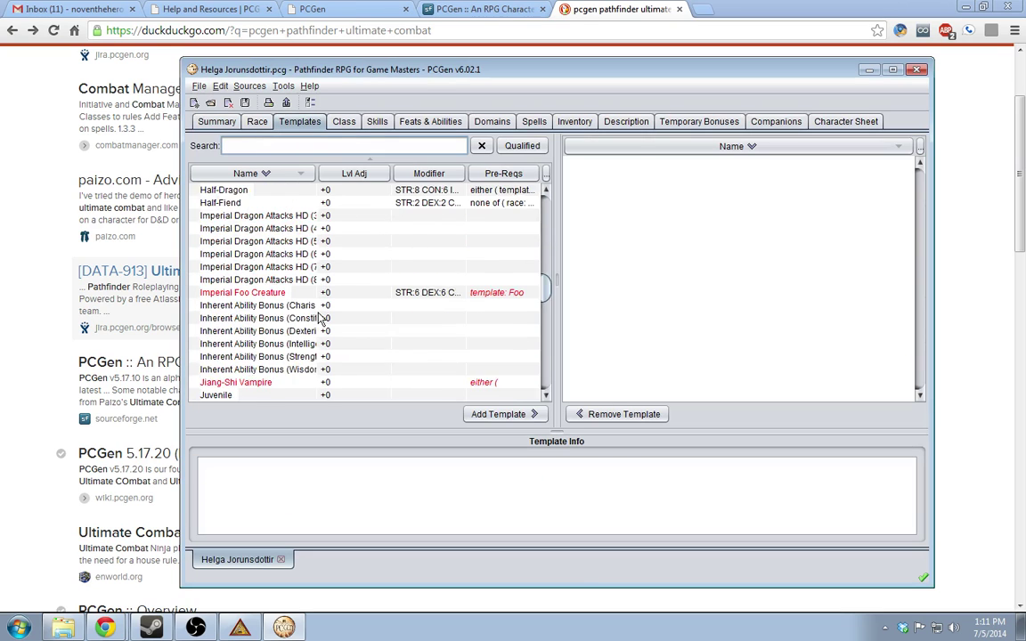
scroll(325, 318, down, 15)
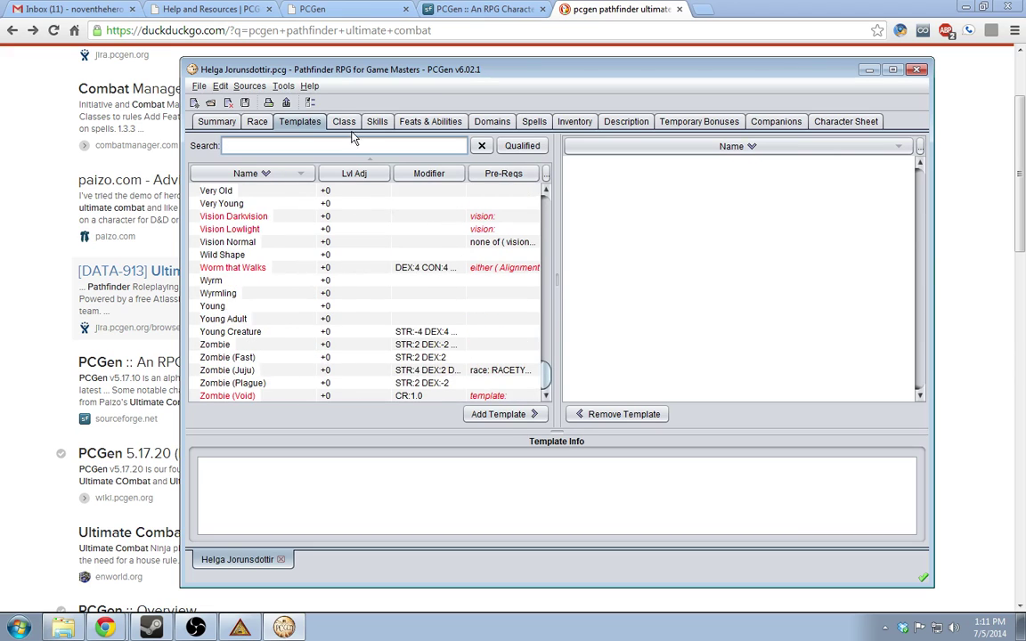
Look through the full class list and view the class information for the character's Barbarian level
click(344, 122)
scroll(278, 268, down, 10)
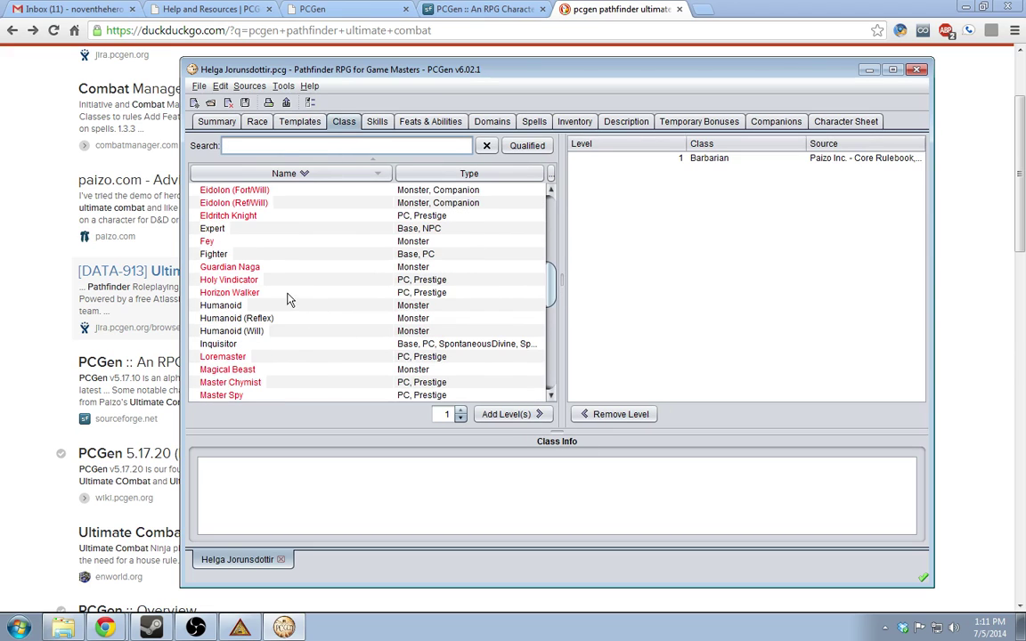
scroll(290, 304, down, 7)
scroll(302, 314, up, 16)
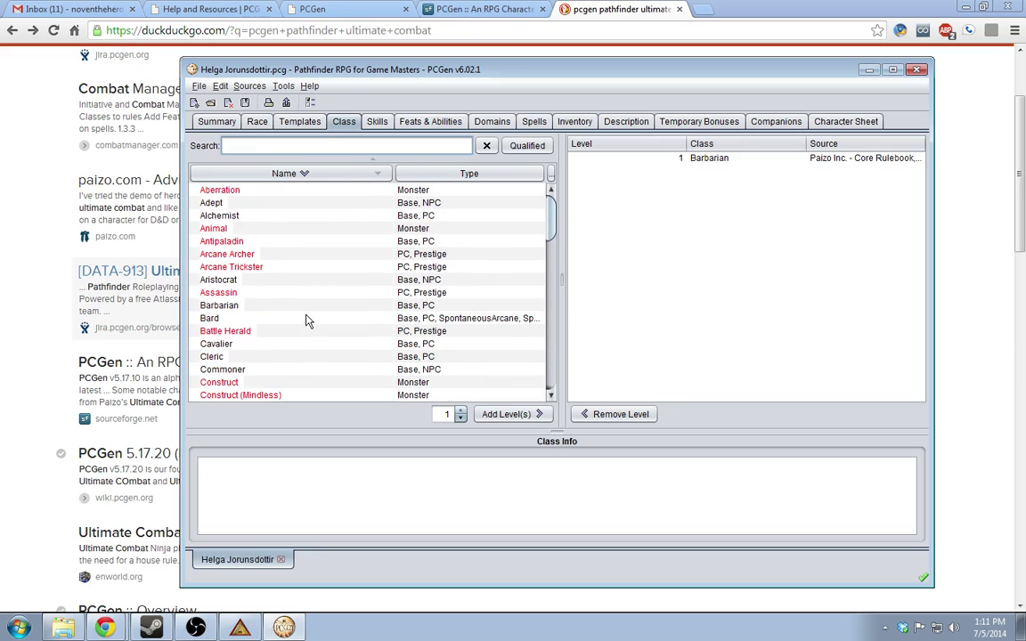
click(723, 159)
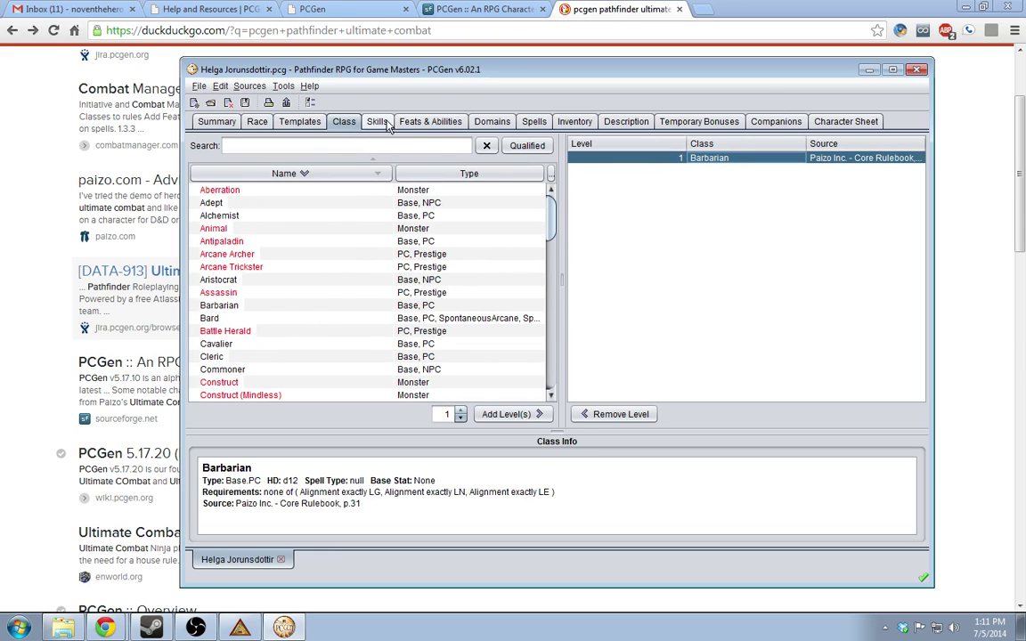
Examine the character's temporary bonuses, description, inventory, domains, spells, feats, skills, class and template pages for archetype options
click(249, 86)
click(263, 86)
click(765, 124)
click(699, 122)
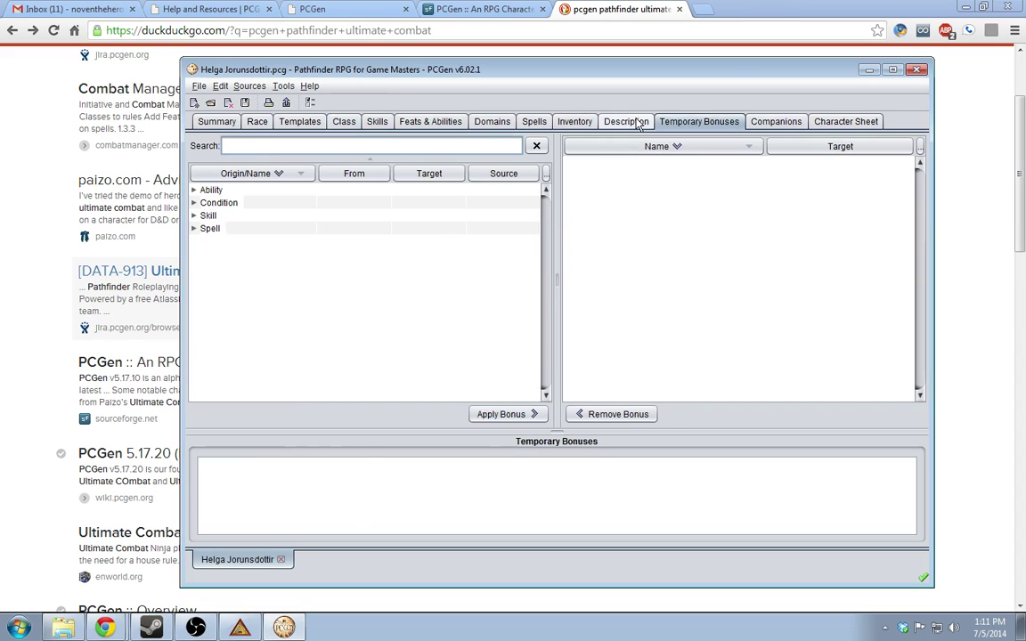
click(626, 122)
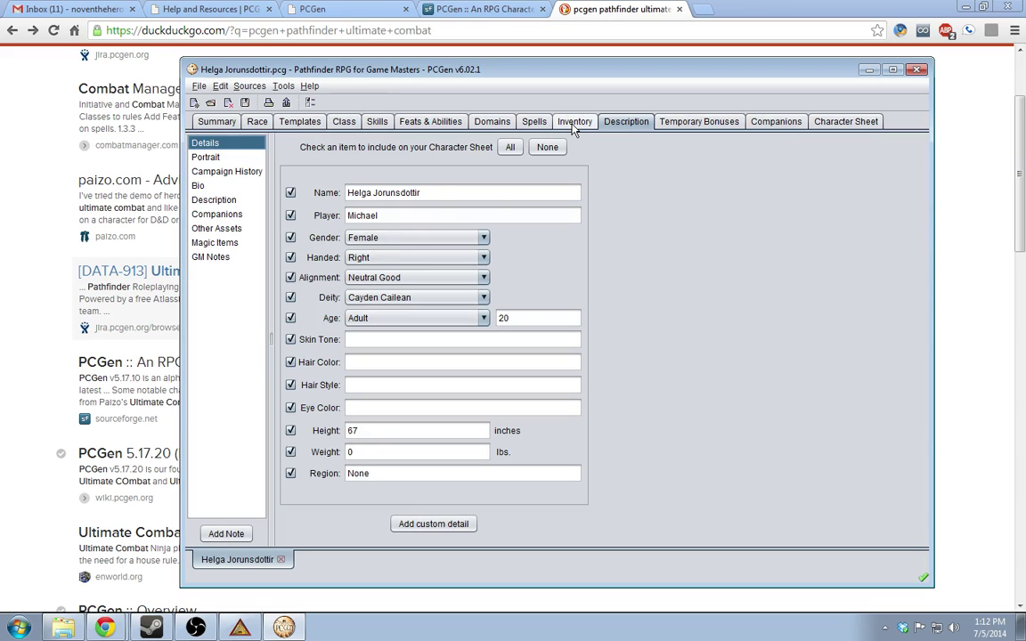
click(574, 125)
click(489, 122)
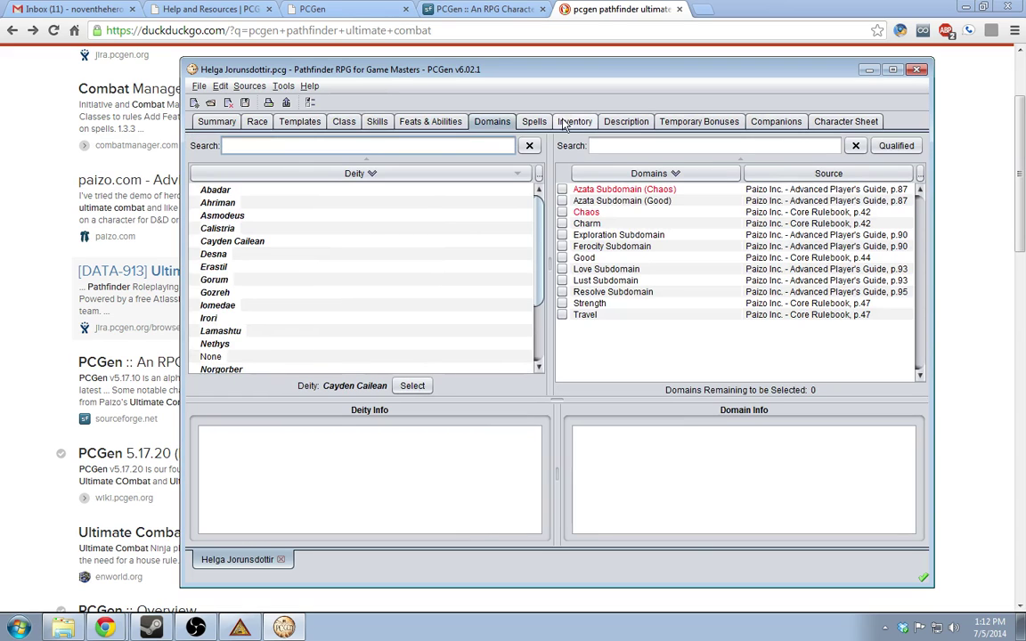
click(534, 122)
click(430, 122)
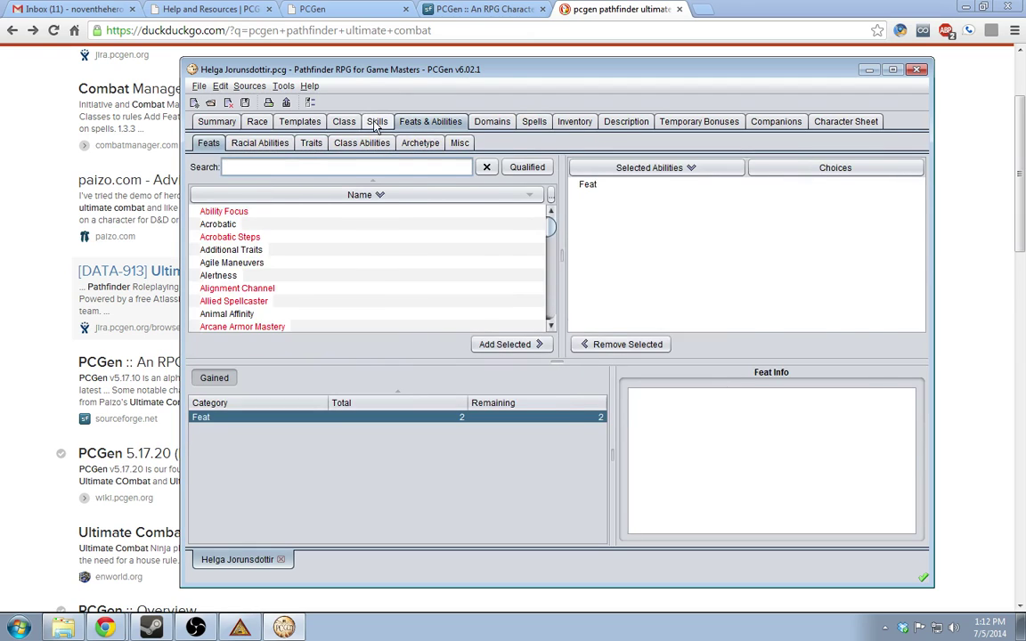
click(377, 122)
click(341, 123)
click(299, 123)
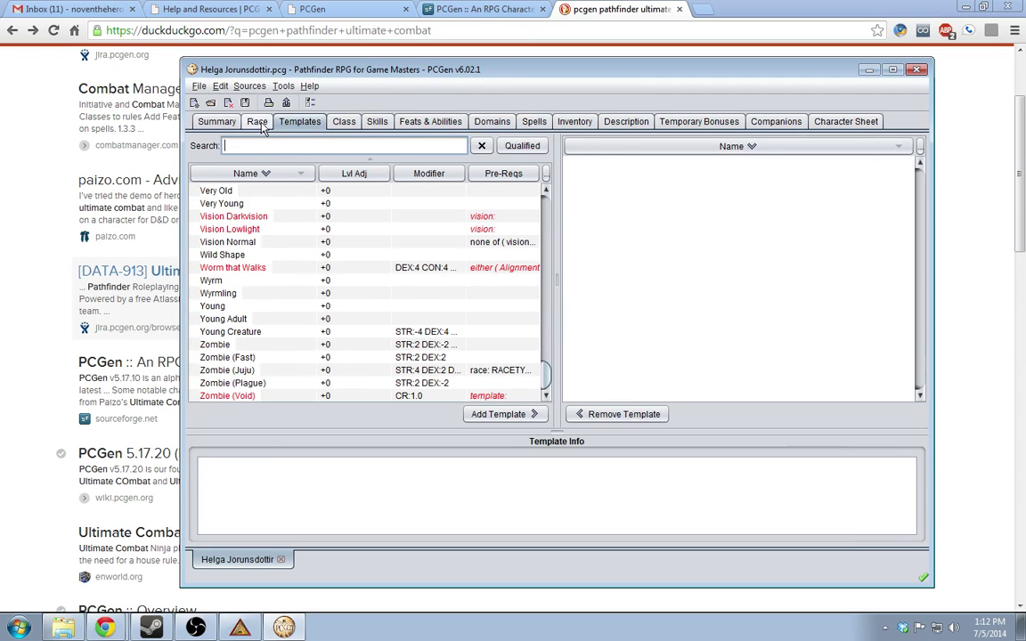
Look through the list of available races on the character's race page
click(256, 124)
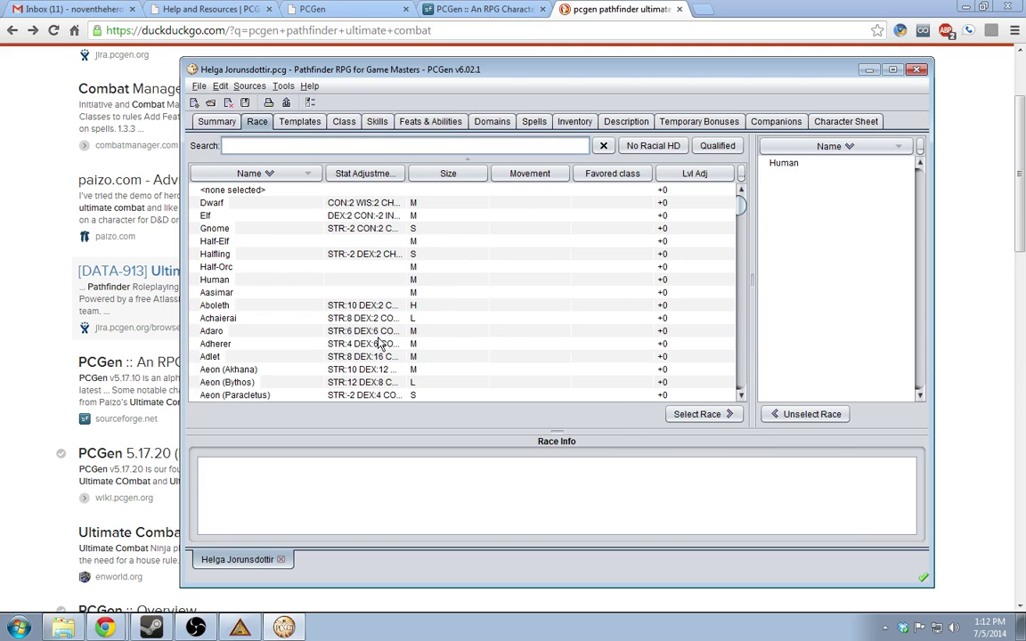
scroll(374, 320, down, 8)
scroll(379, 325, down, 15)
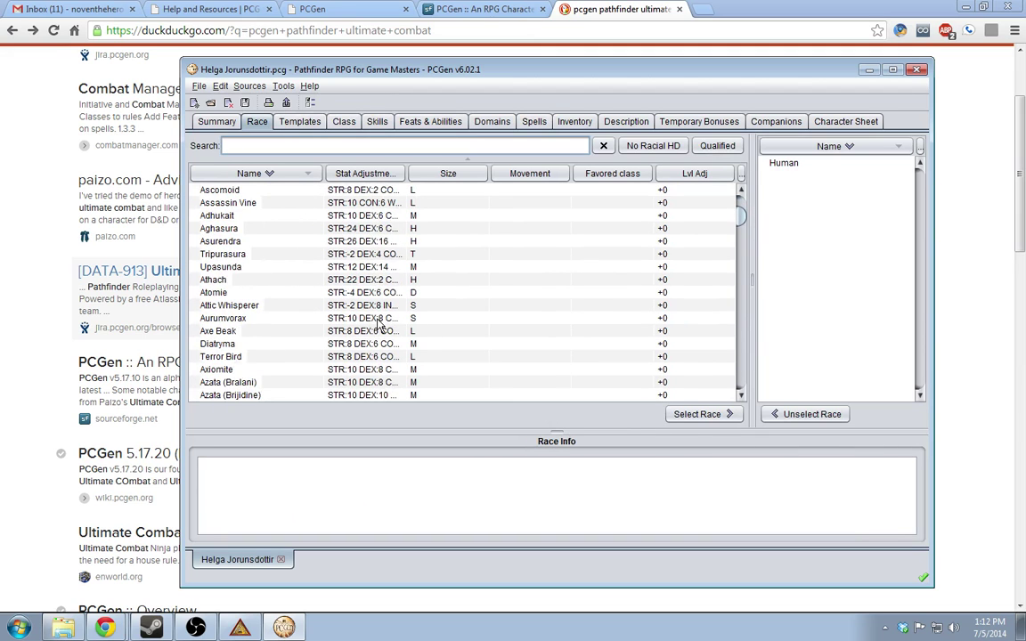
scroll(379, 321, up, 20)
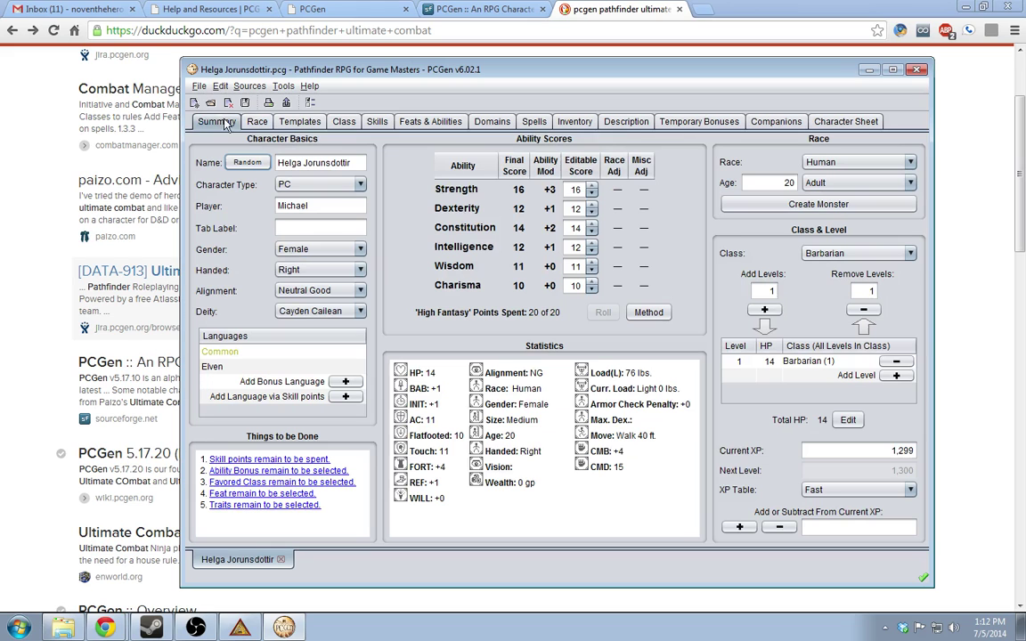
Load the Pathfinder RPG Core Supplements sources, saving the open character before it closes
click(213, 119)
click(222, 86)
mouse_move(200, 89)
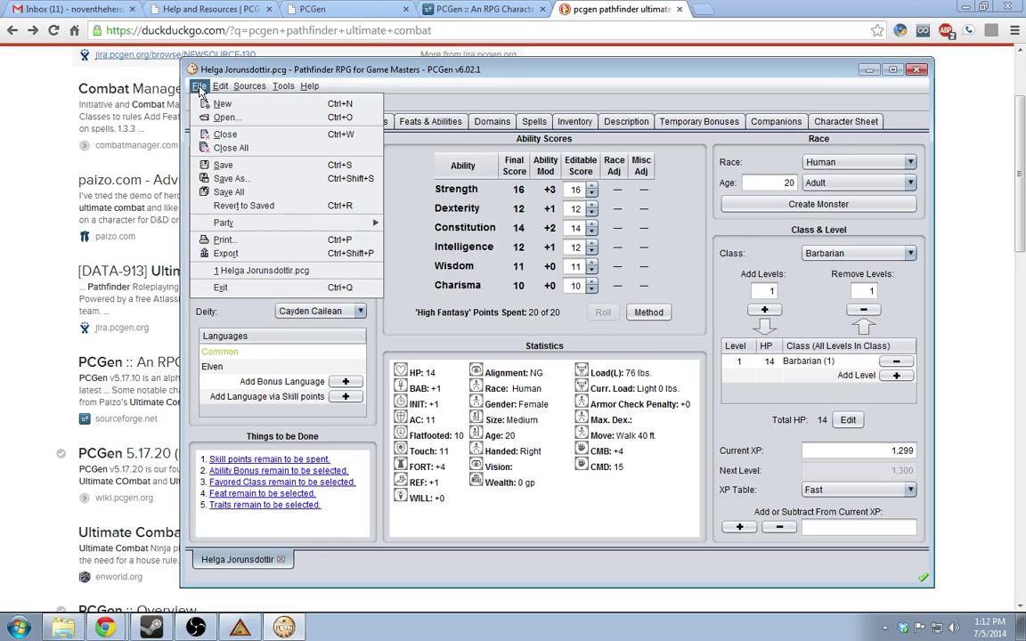
mouse_move(249, 86)
mouse_move(257, 125)
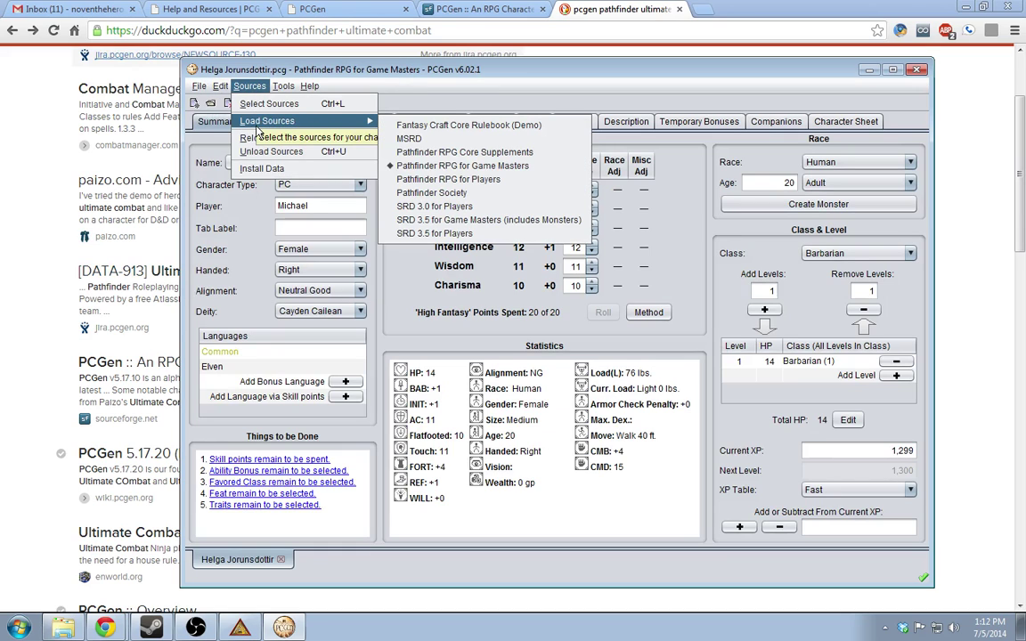
click(480, 152)
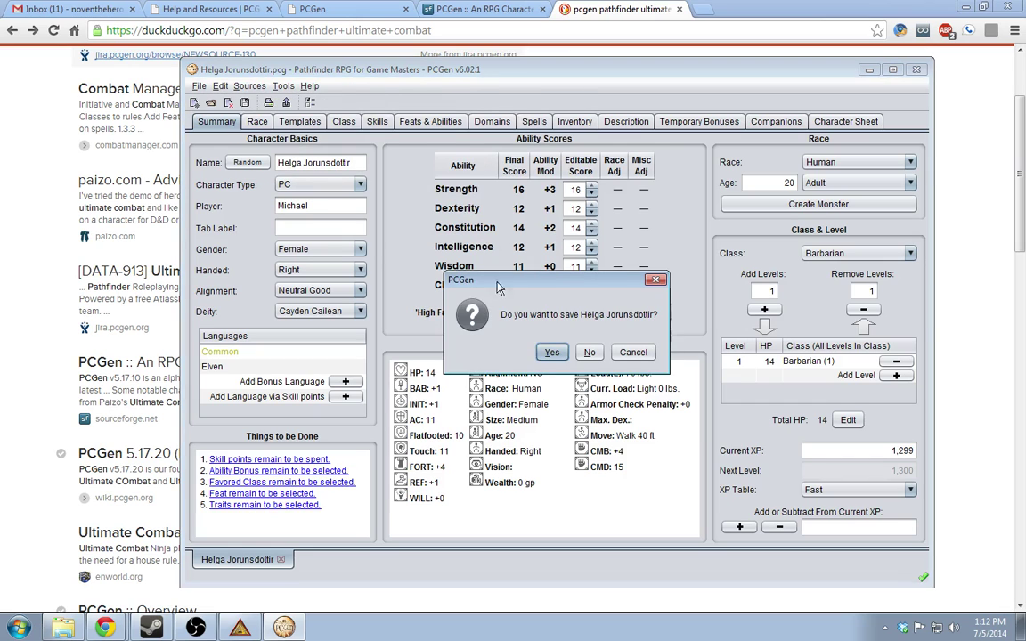
click(551, 352)
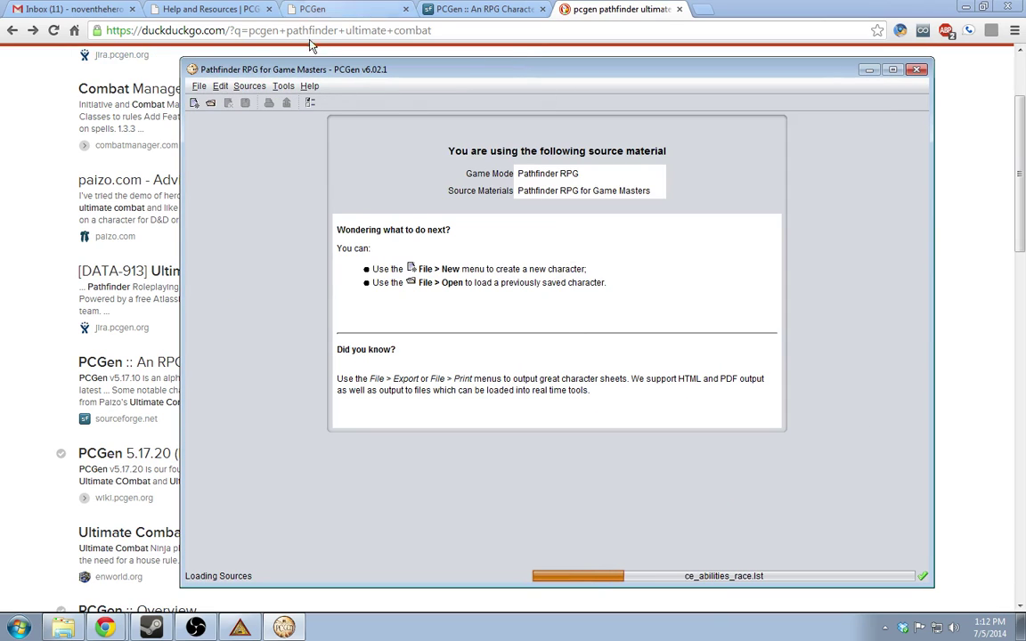
Switch to the Chrome browser window and close the DuckDuckGo results for PCGen Pathfinder Ultimate Combat
click(119, 625)
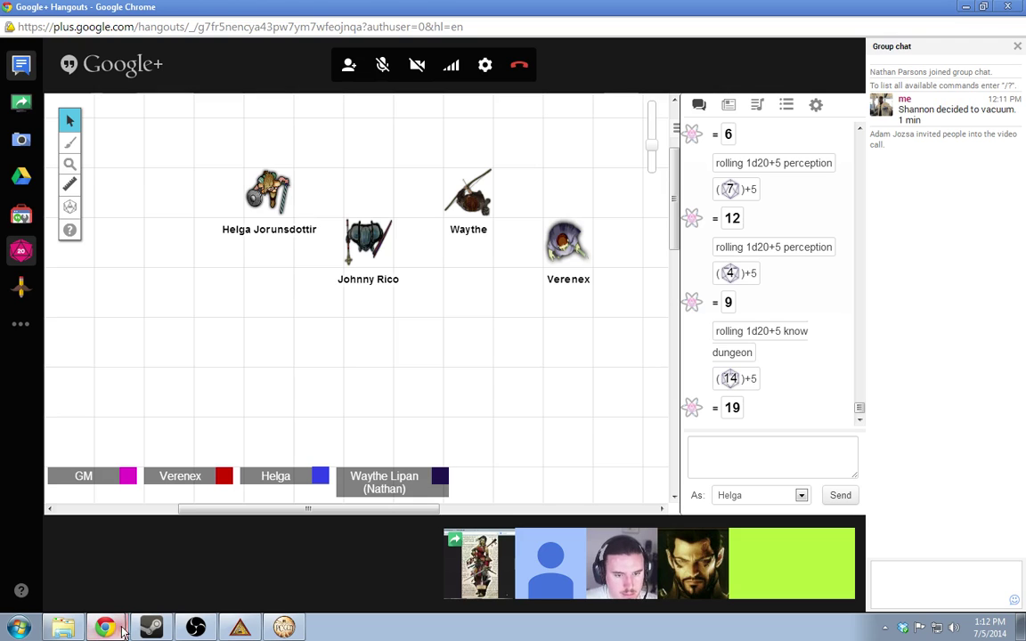
click(109, 570)
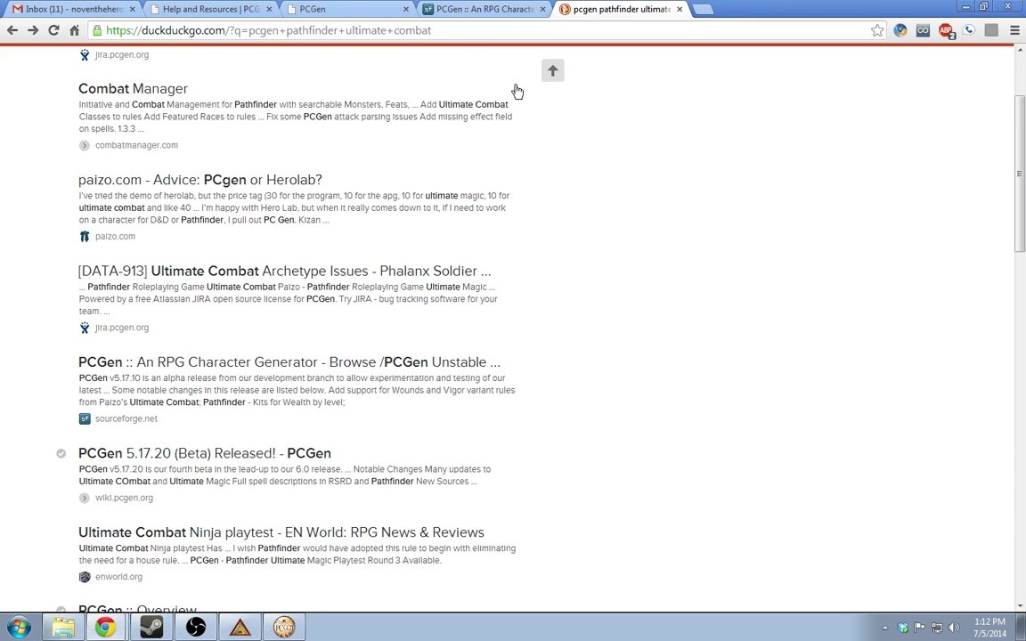
click(680, 10)
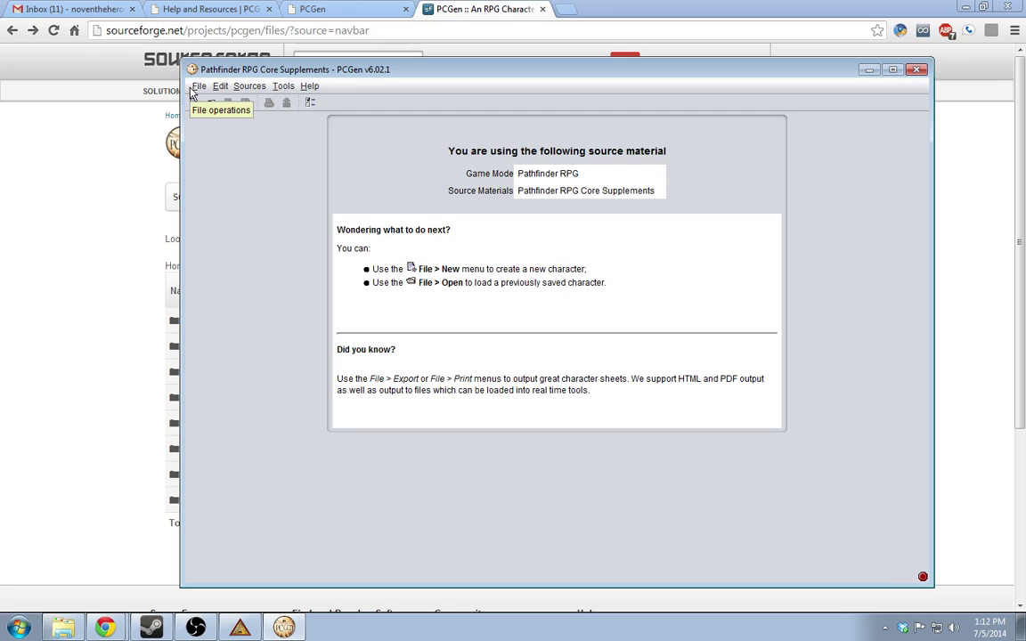
Reopen the recently saved Barbarian character in PCGen, keeping the loaded Core Supplements sources
click(198, 87)
click(250, 271)
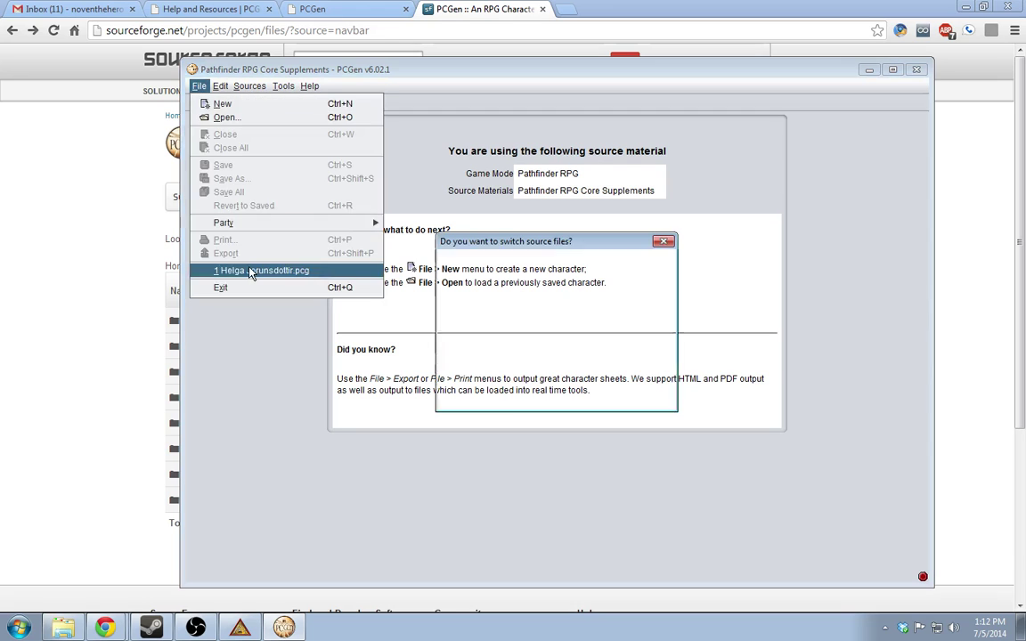
click(495, 390)
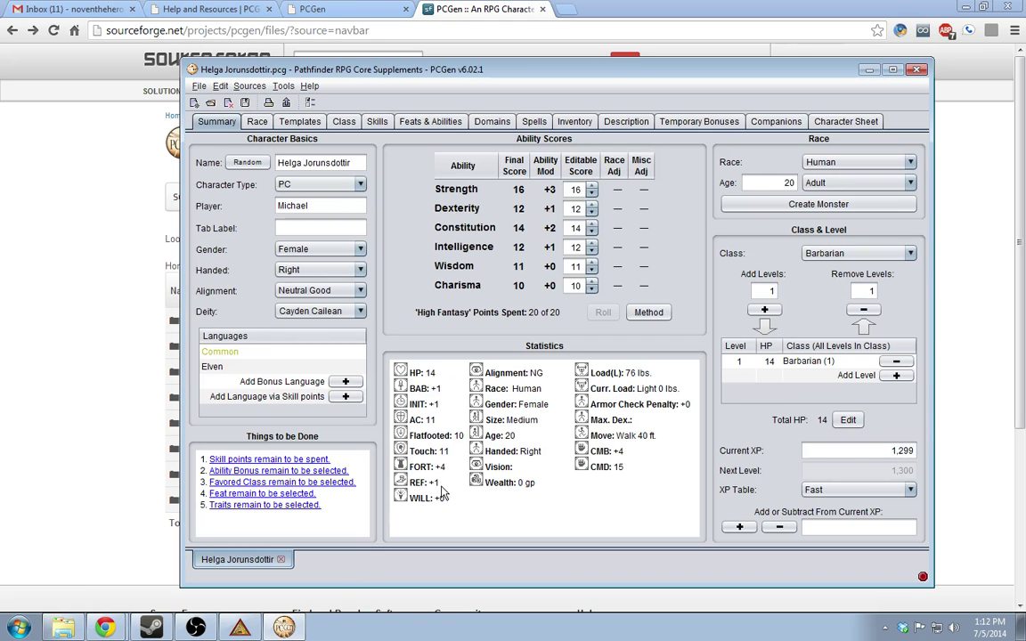
Check the class choices in the character summary and the available templates under the Core Supplements sources
click(850, 253)
click(850, 253)
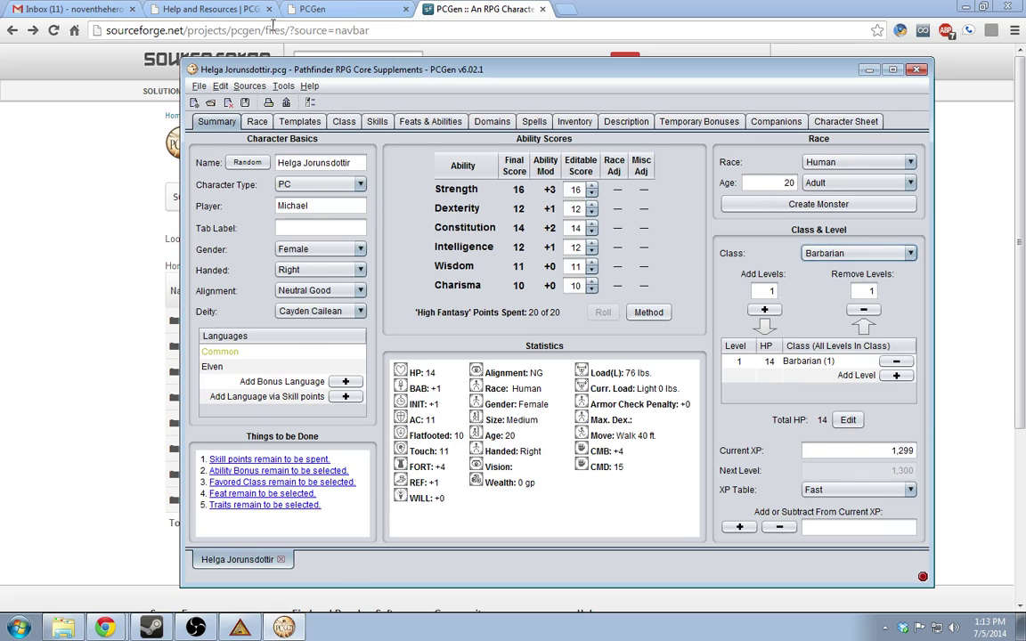
click(301, 123)
scroll(350, 252, up, 15)
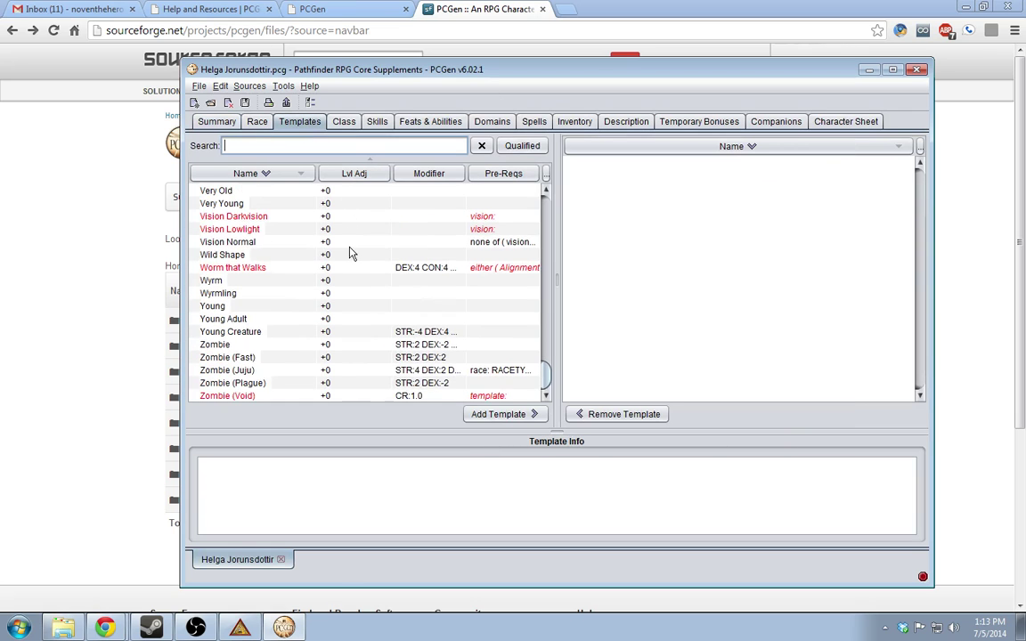
scroll(359, 259, up, 8)
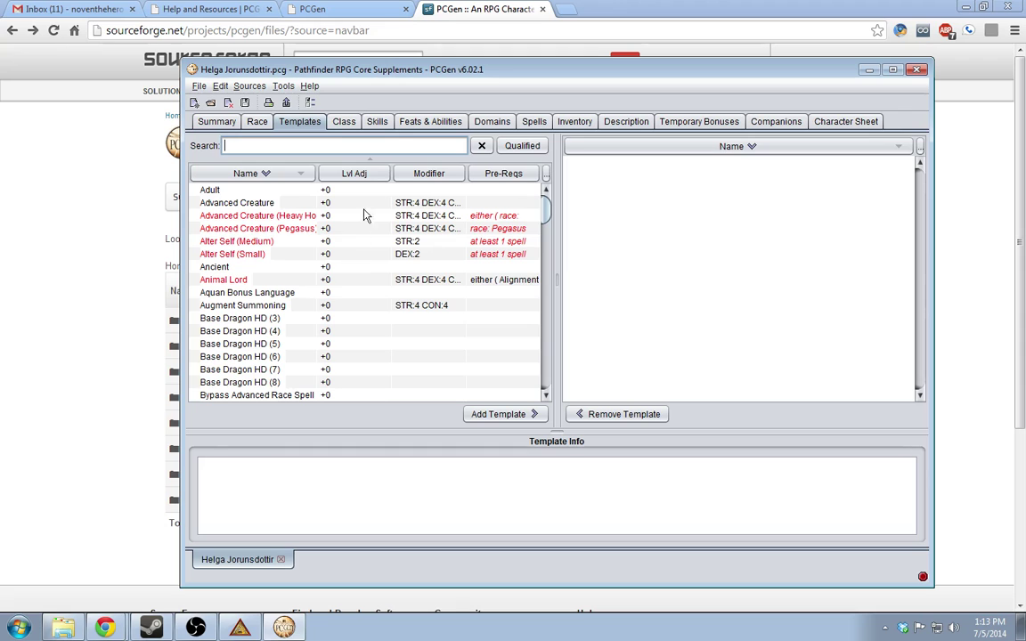
Look through the full class list, select the character's Barbarian level and return to the summary
click(342, 123)
scroll(305, 242, down, 20)
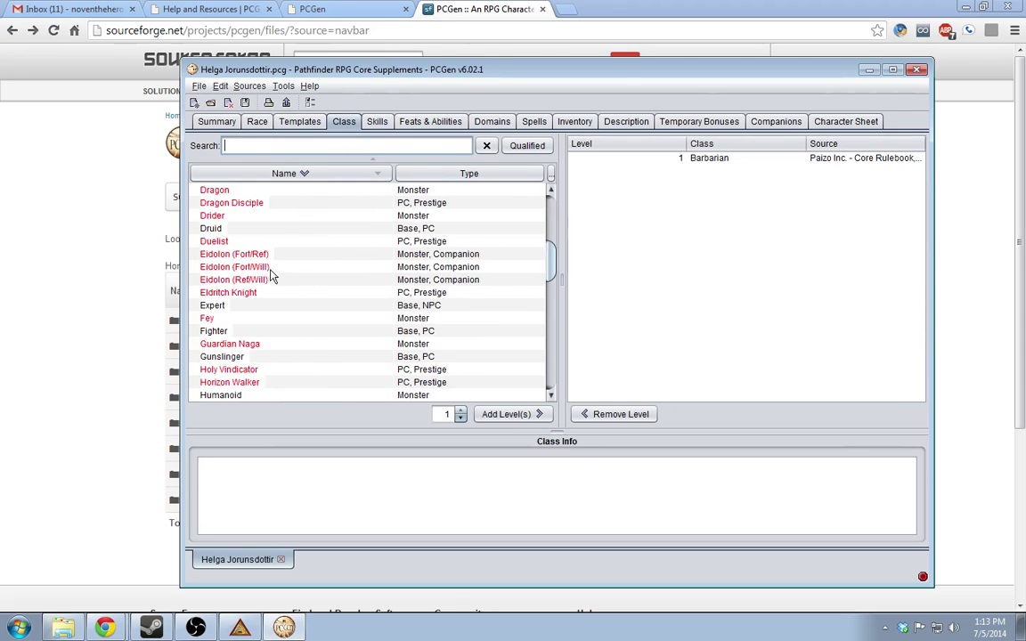
scroll(314, 318, down, 1)
scroll(313, 319, up, 20)
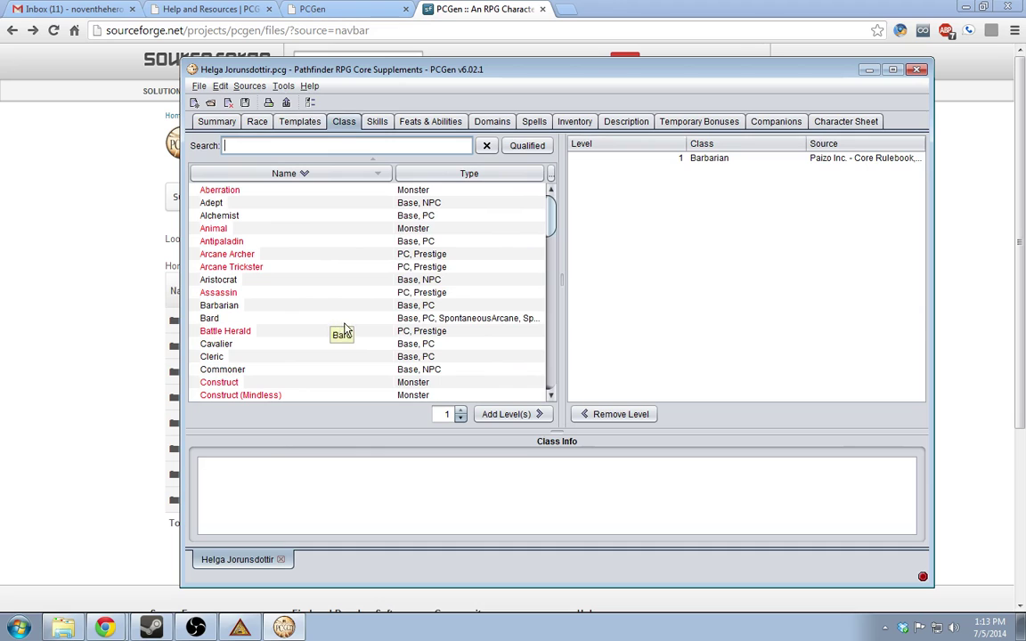
click(697, 158)
click(214, 121)
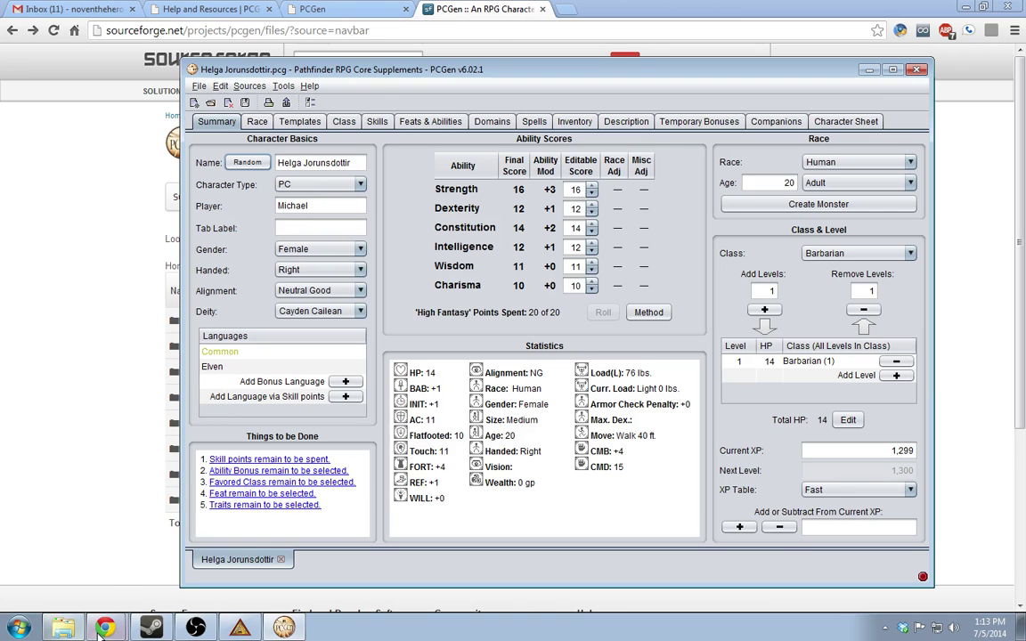
Switch to the Google+ Hangouts window and close its group chat to widen the tabletop map
click(113, 589)
key(alt+Tab)
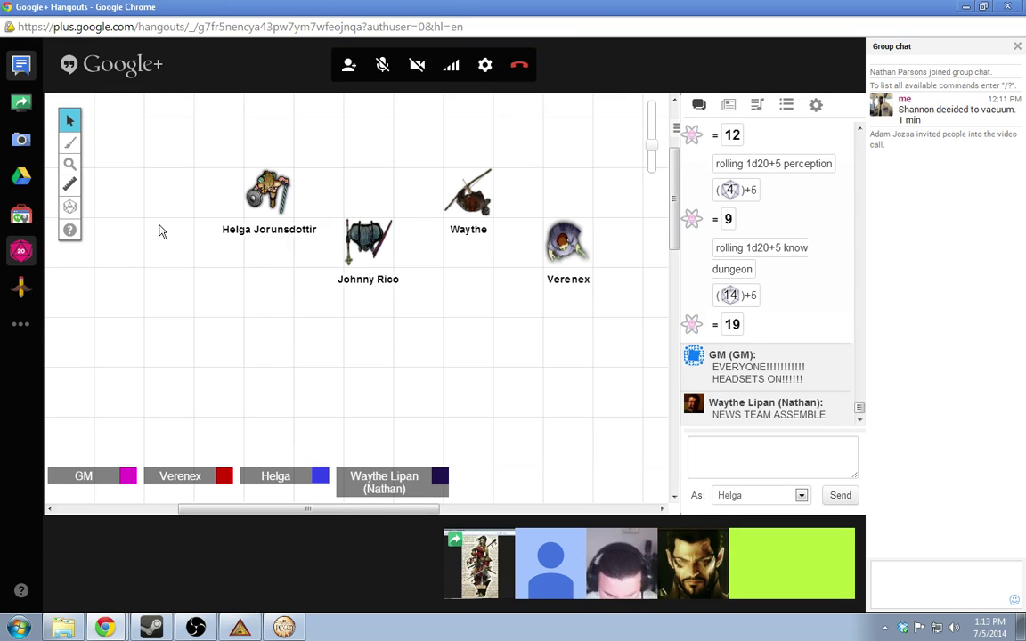
click(1017, 45)
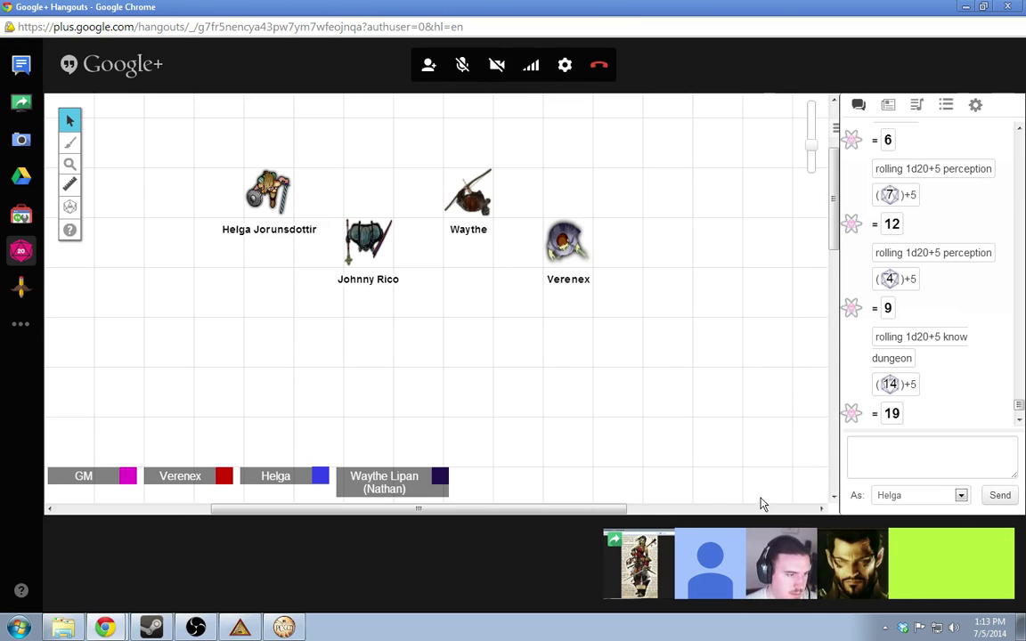
drag(561, 513, 454, 517)
Return to PCGen, view the character's race and template pages, and reposition the window over the tabletop map
key(alt+Tab)
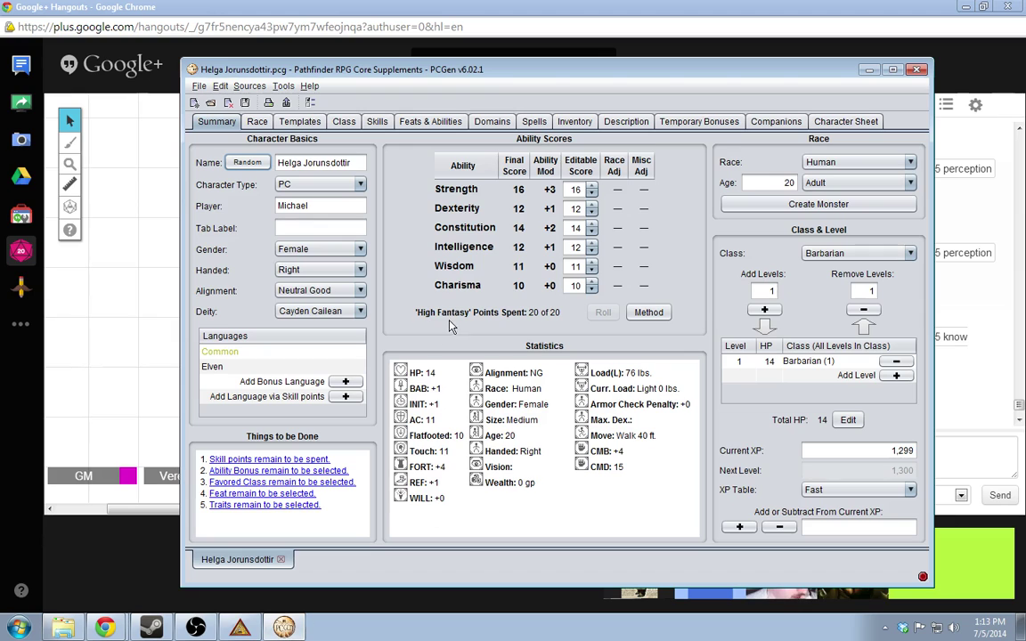
click(256, 121)
click(300, 121)
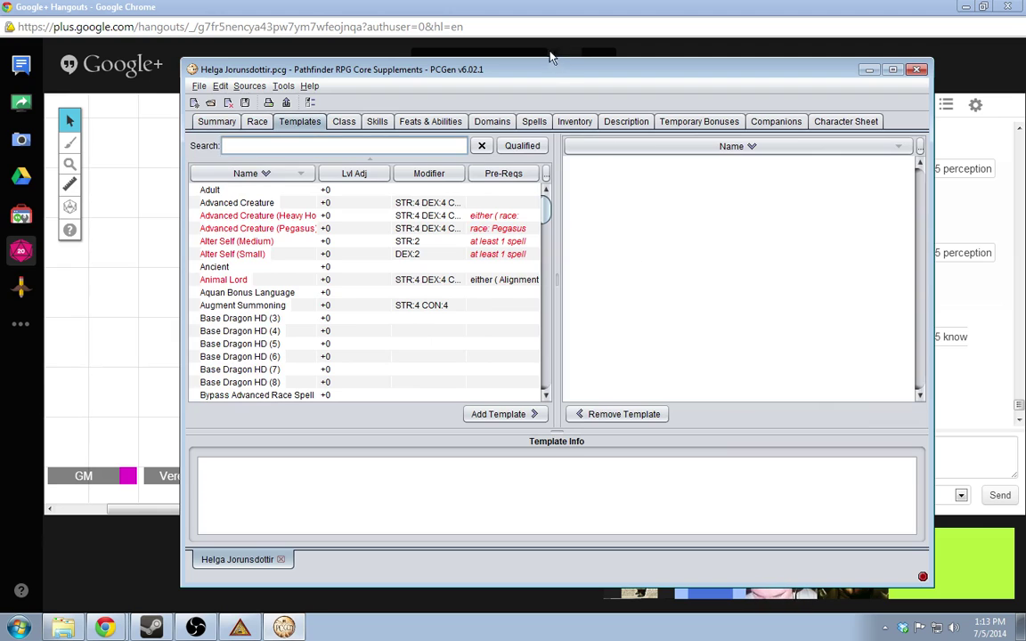
drag(552, 77, 523, 63)
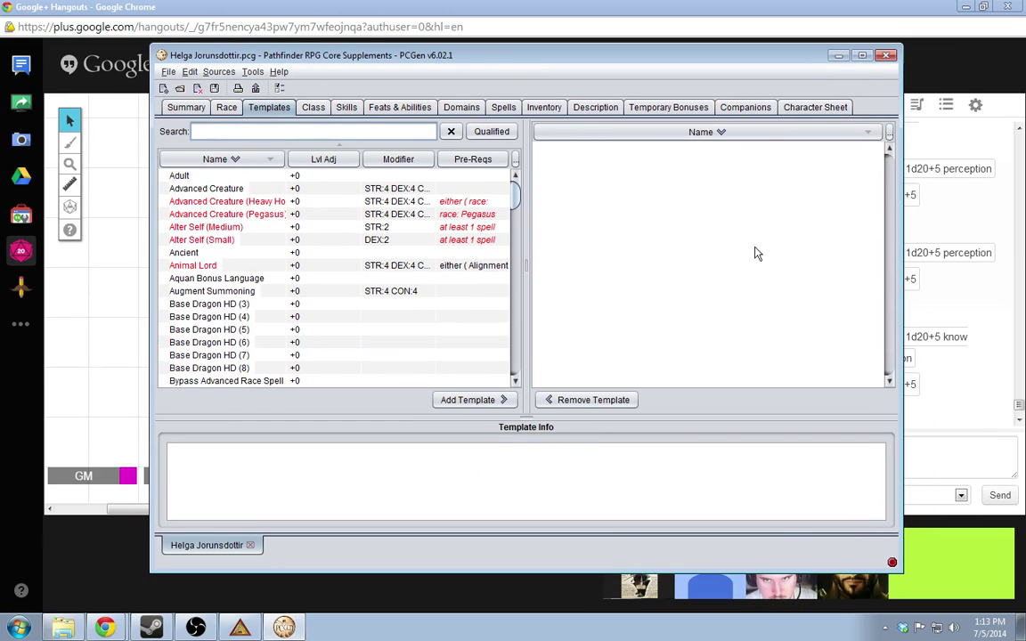
Review the character's class, feats and available barbarian archetypes
click(313, 108)
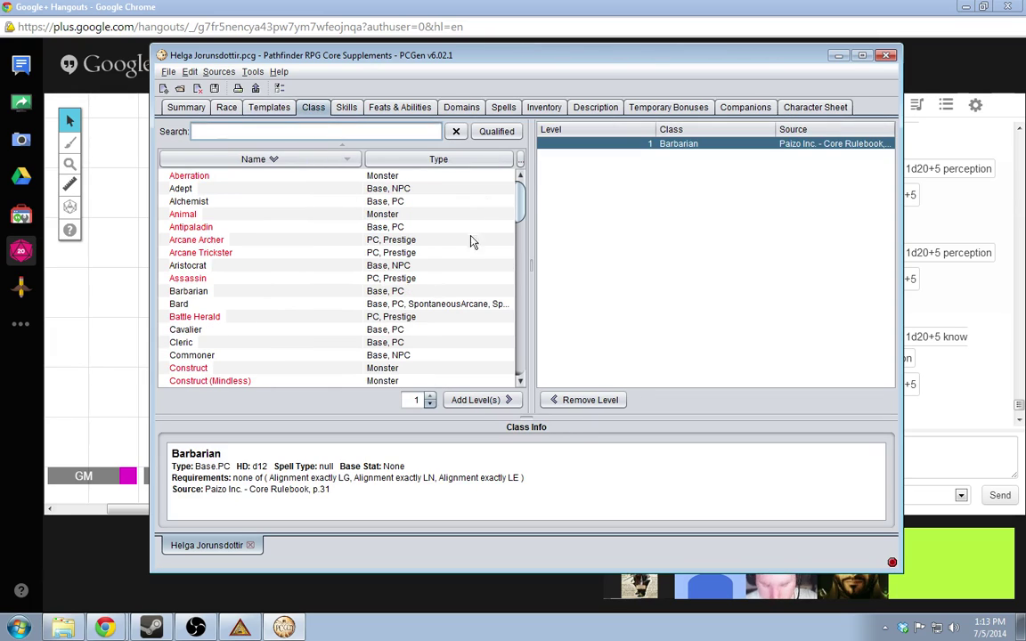
click(398, 109)
scroll(374, 231, down, 5)
scroll(377, 233, up, 5)
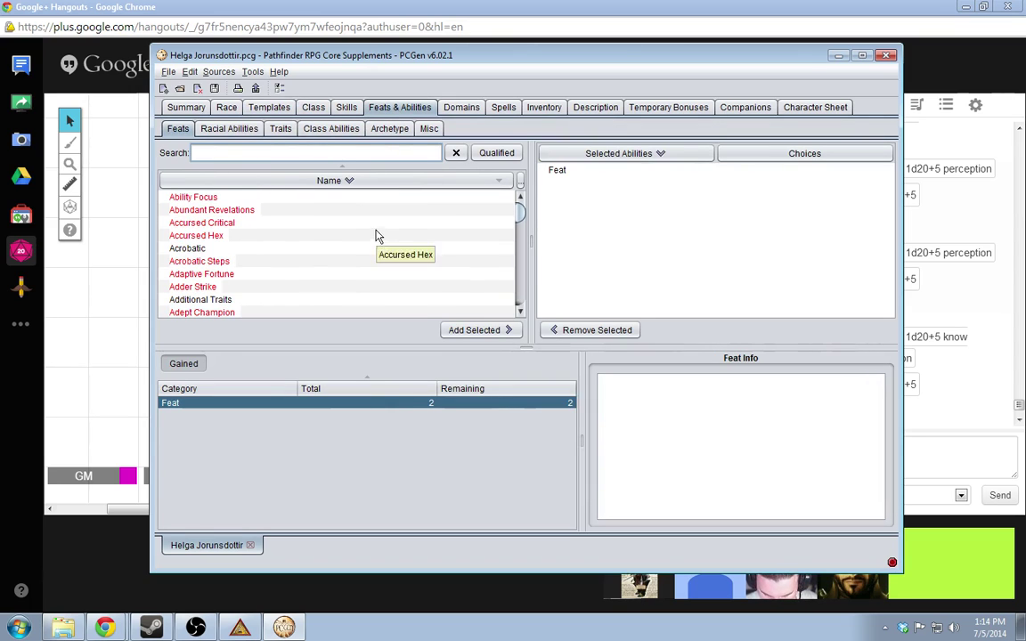
click(389, 129)
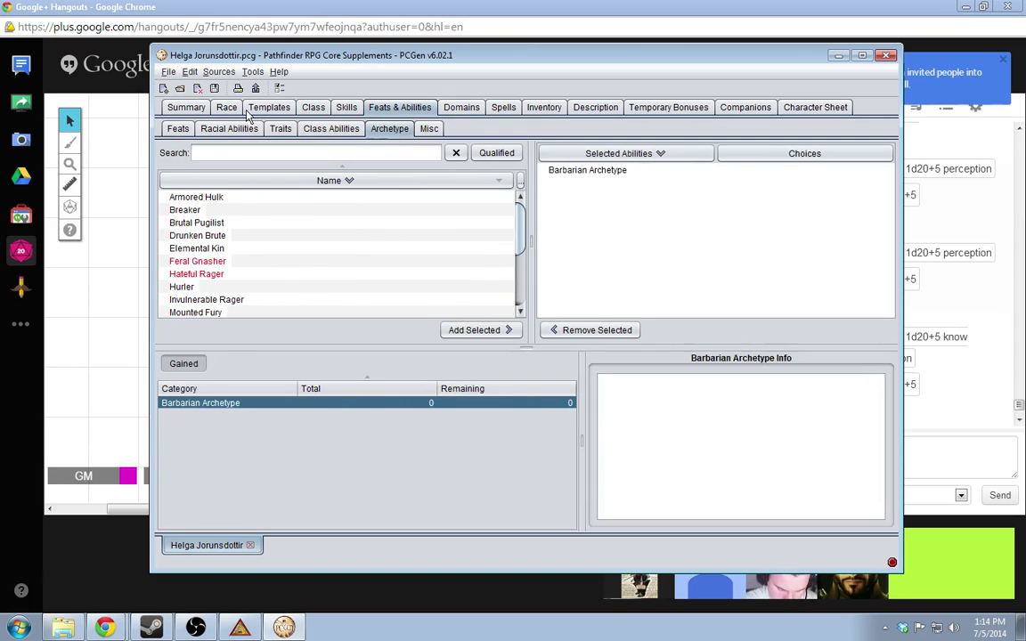
Load the Pathfinder RPG for Players sources, saving the open character
click(167, 73)
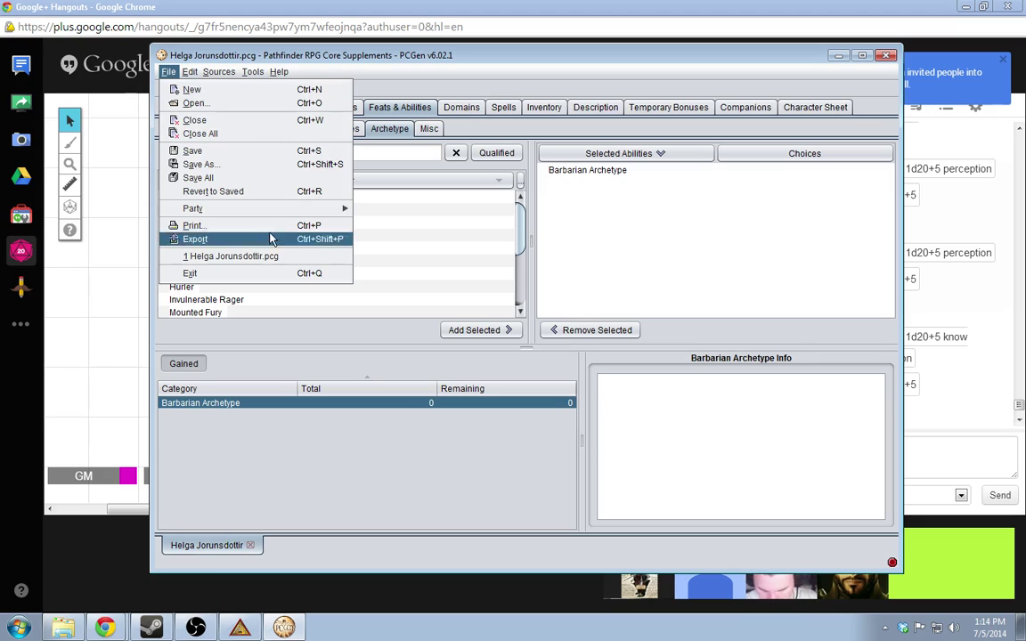
mouse_move(253, 73)
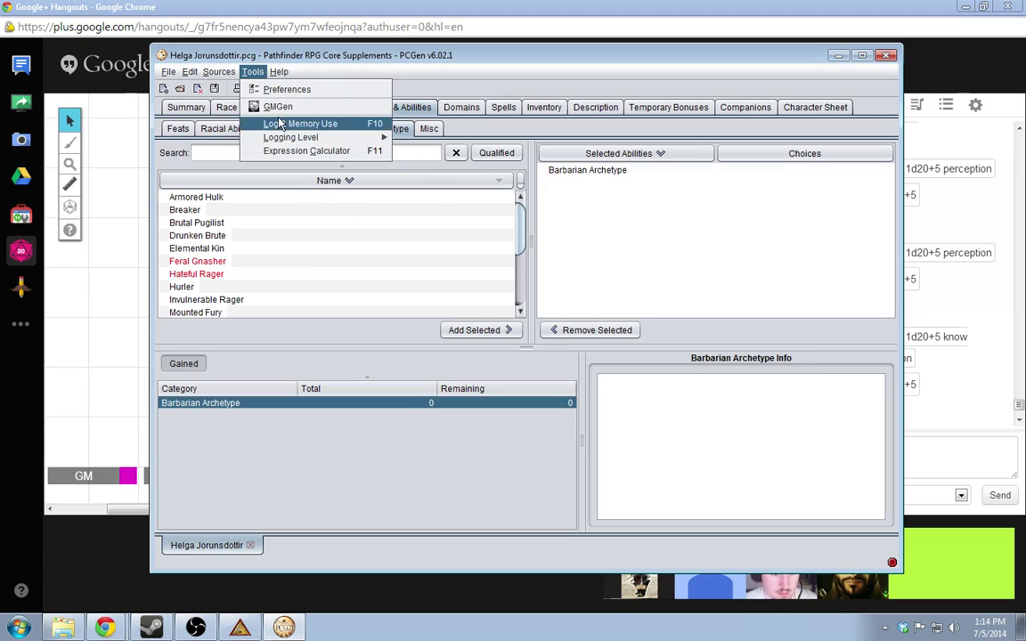
mouse_move(218, 72)
mouse_move(236, 106)
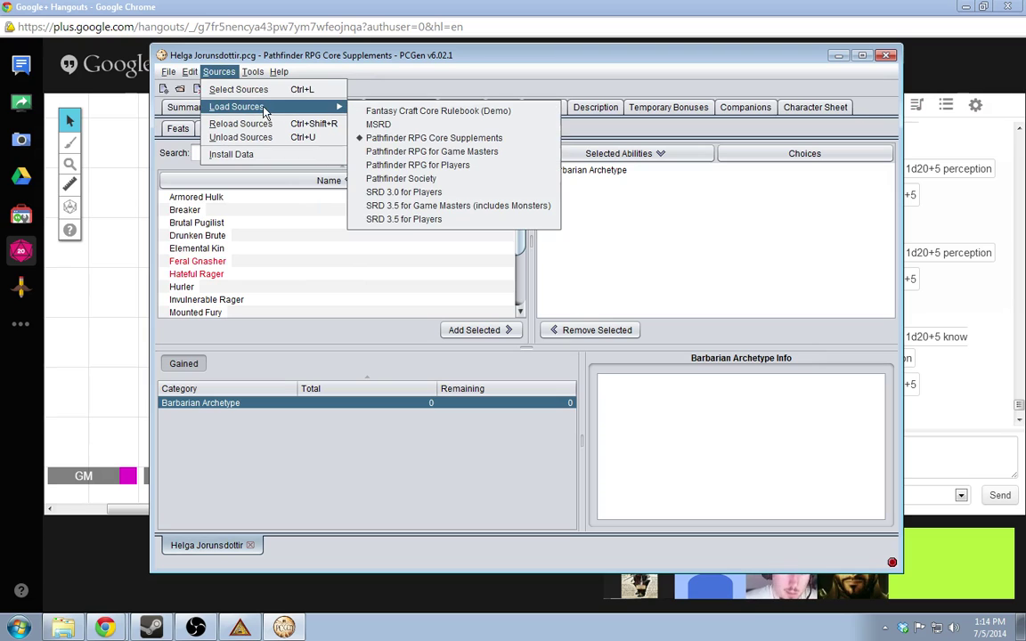
click(463, 165)
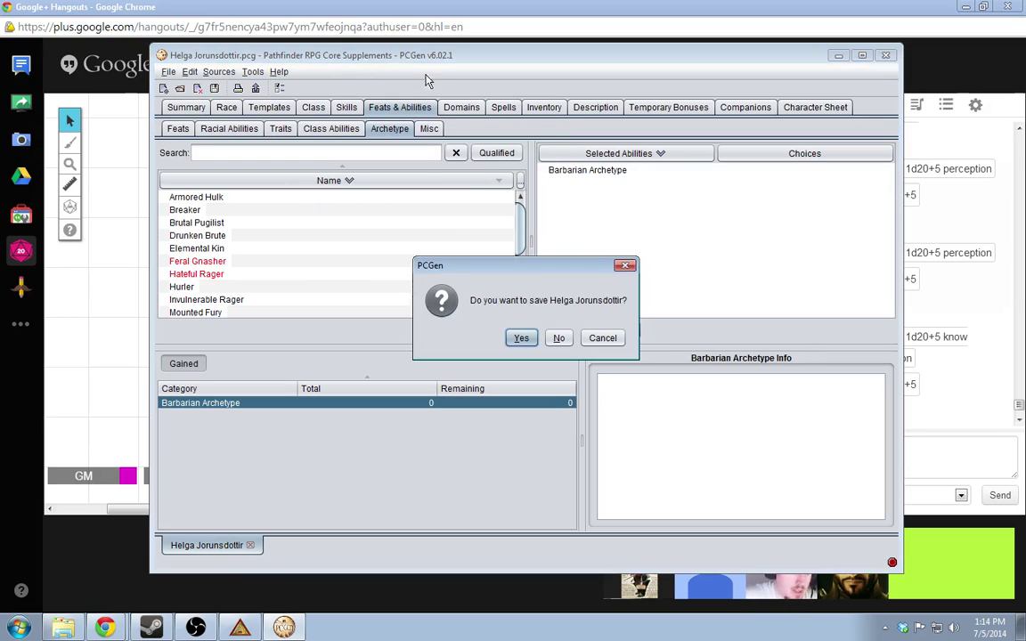
click(522, 338)
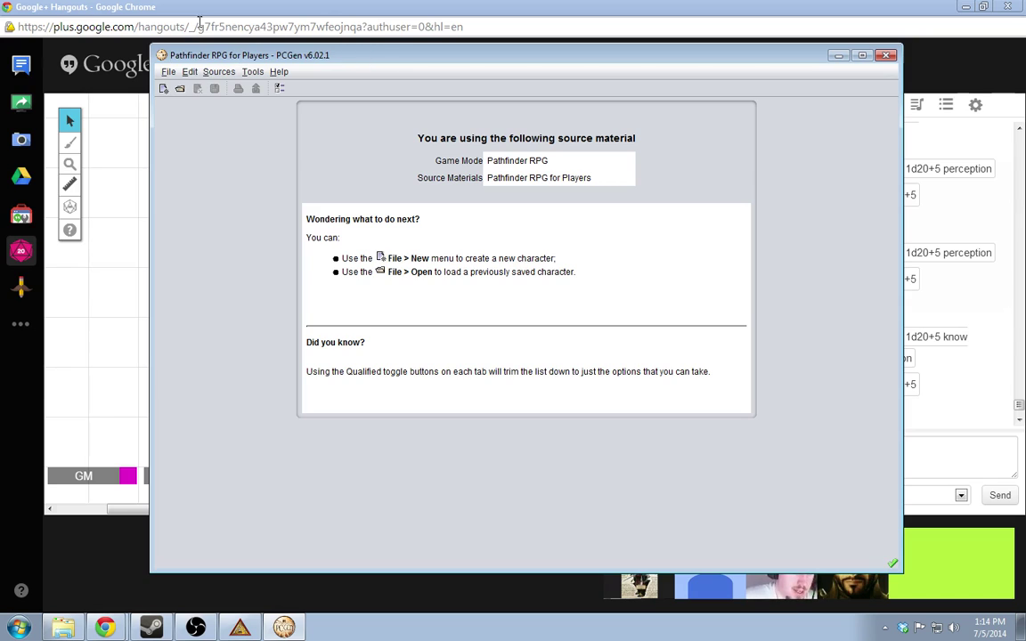
Try to reopen the recently saved barbarian character using the character's own sources
click(168, 72)
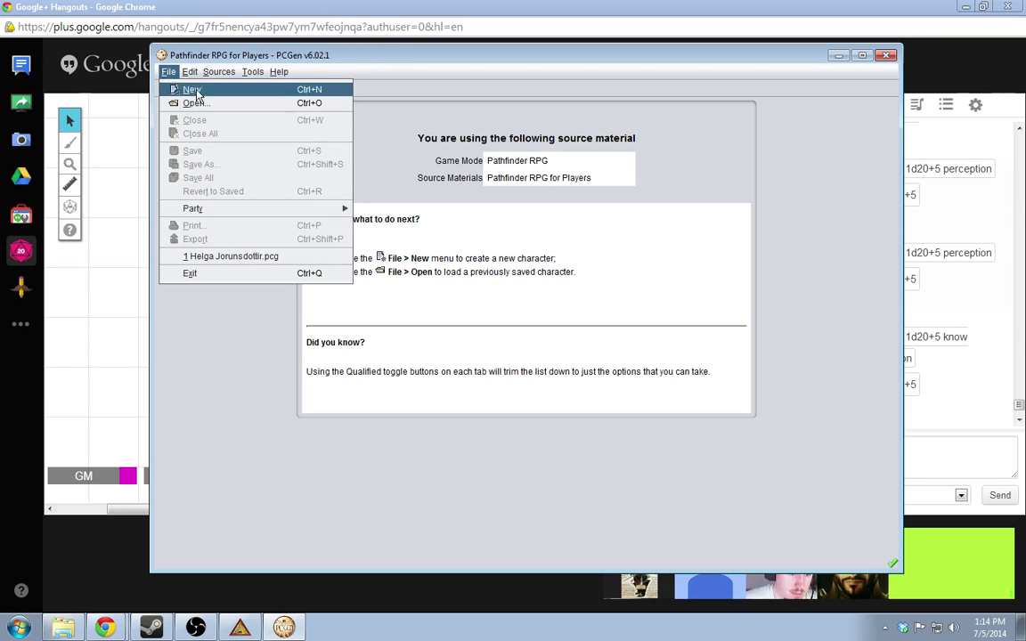
mouse_move(195, 77)
click(239, 256)
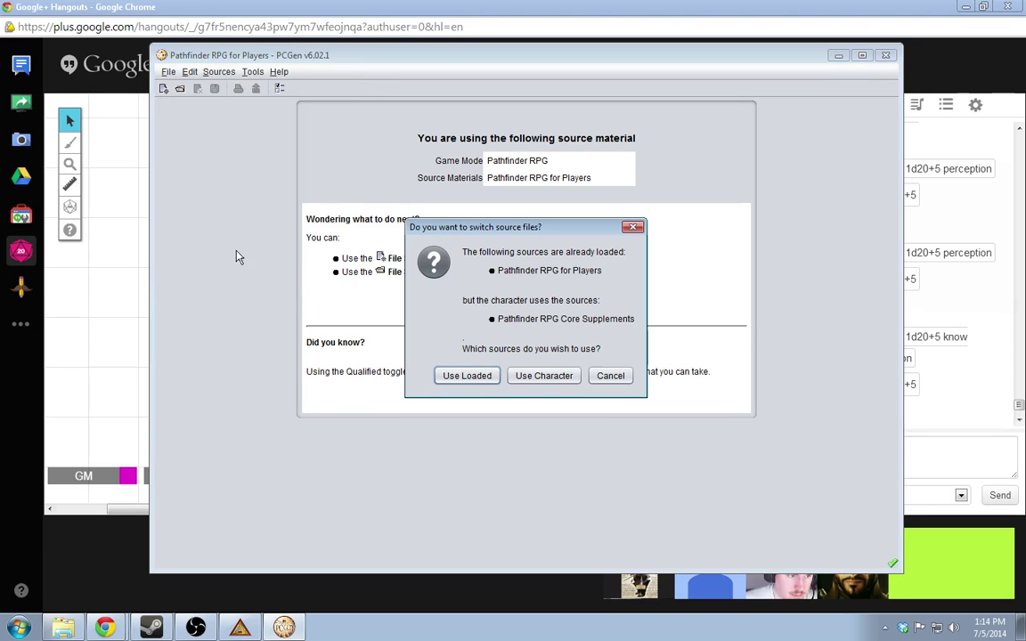
click(544, 379)
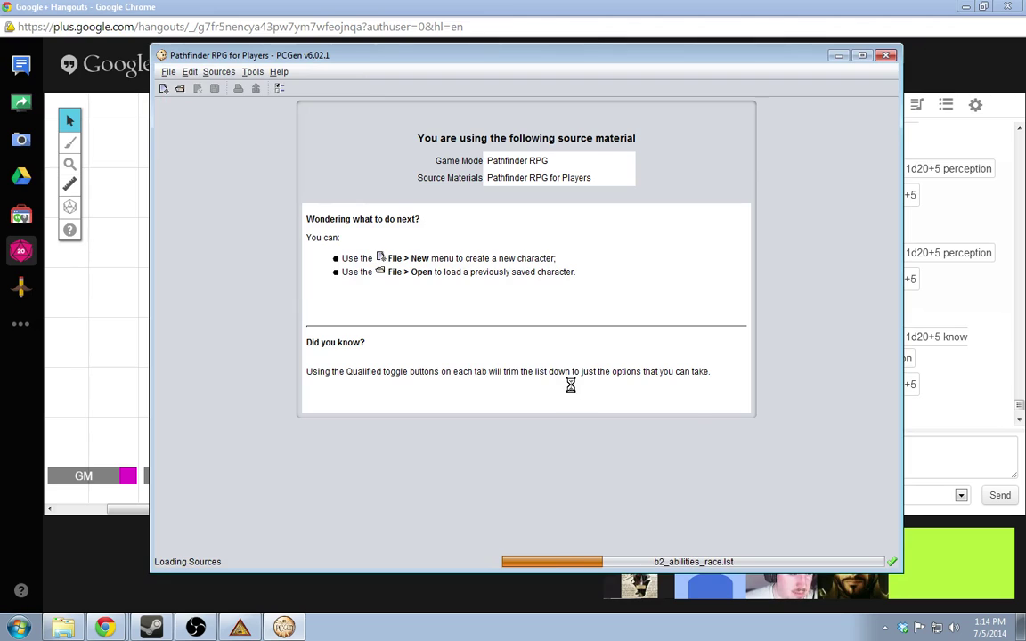
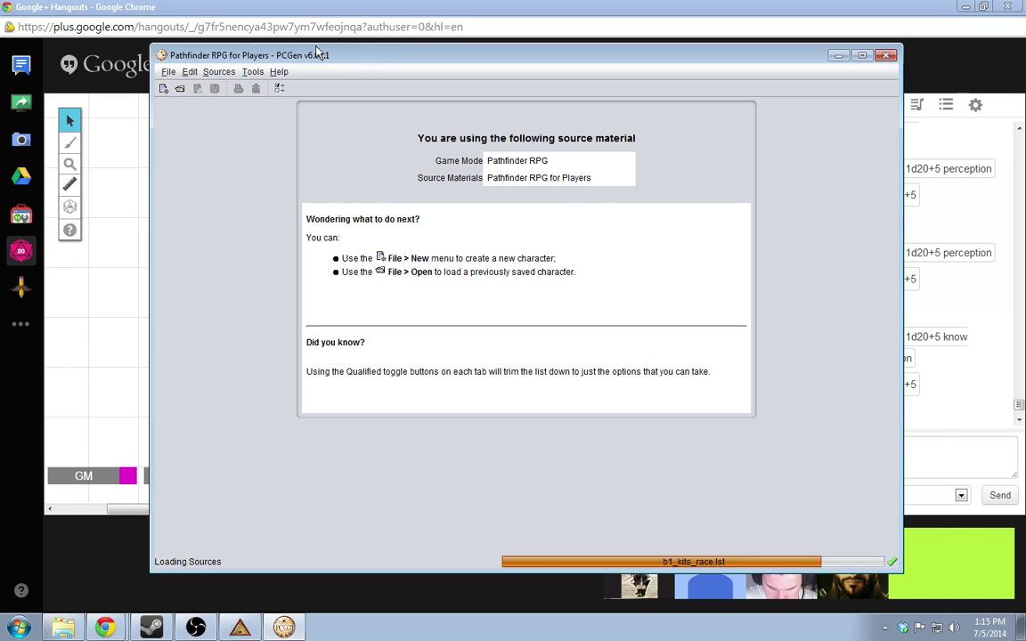
drag(344, 62, 386, 73)
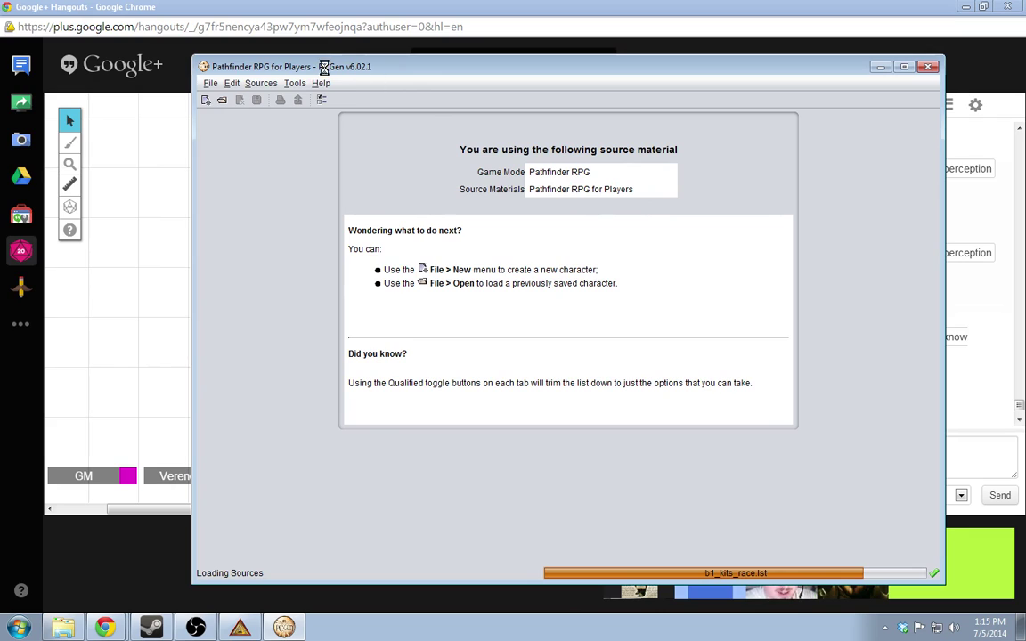
drag(311, 54, 312, 55)
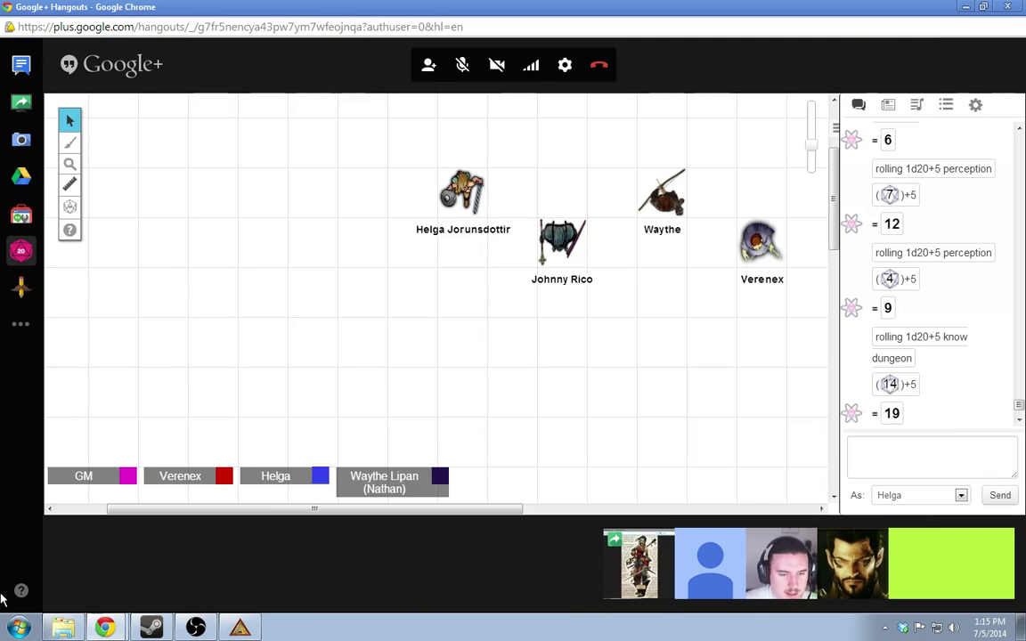
Relaunch PCGen with its options stored in the default home directory, and disable tips at start up
click(11, 628)
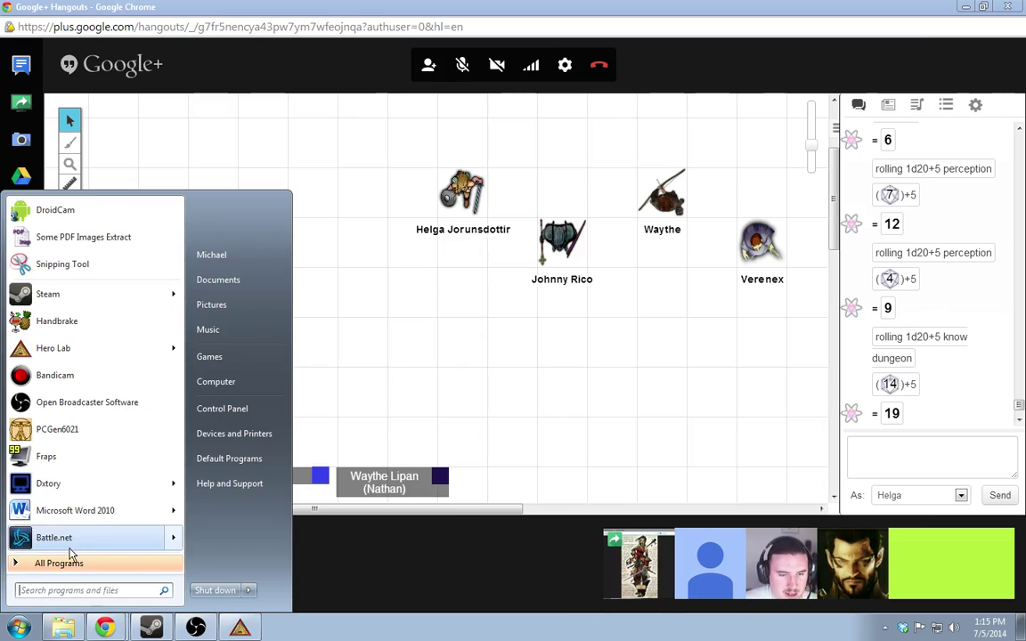
click(82, 432)
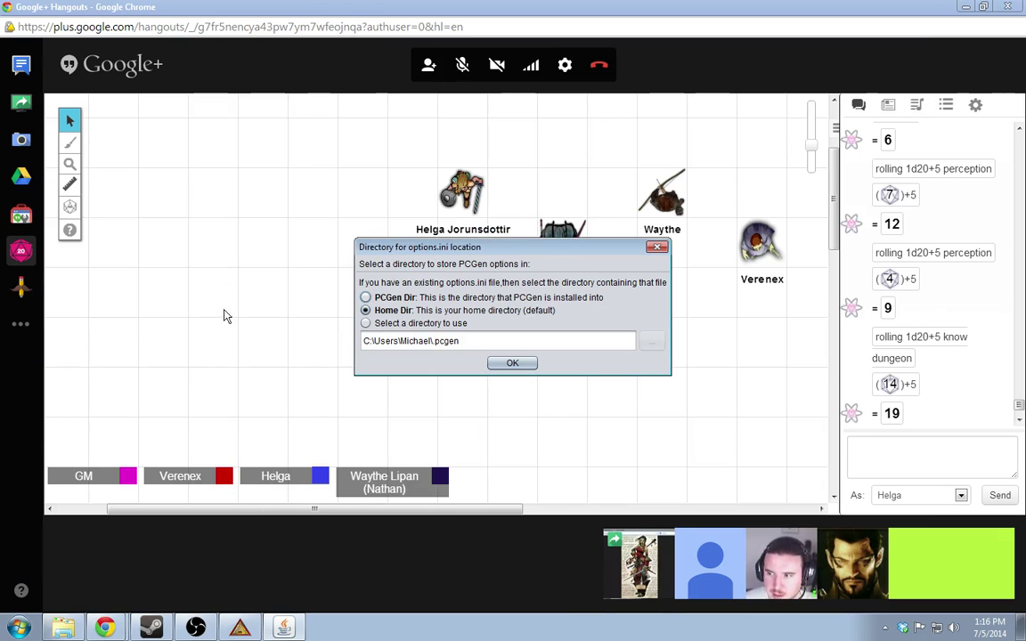
click(506, 364)
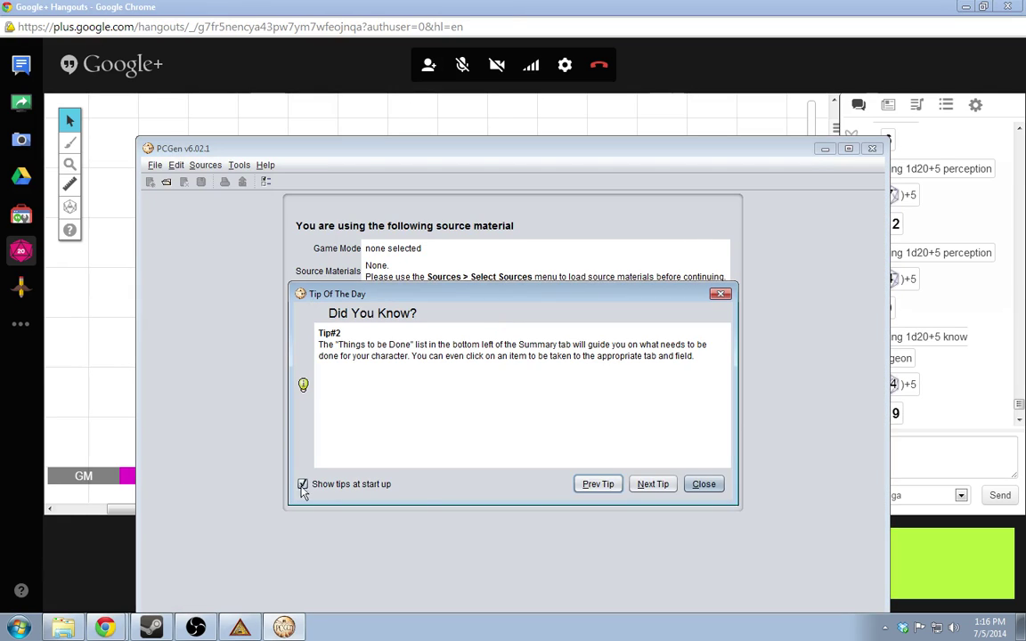
click(303, 484)
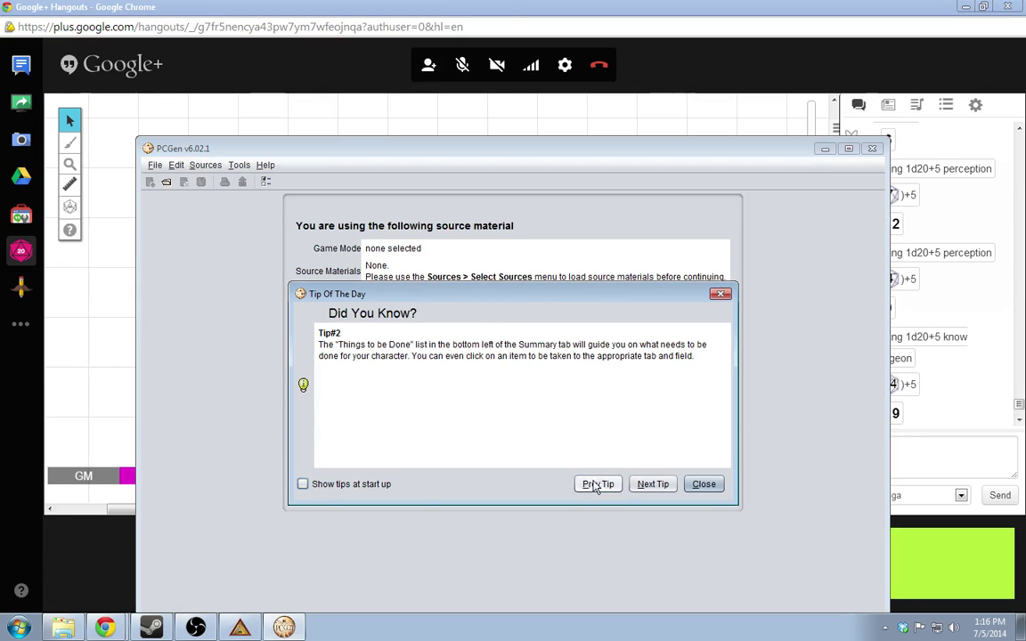
click(704, 484)
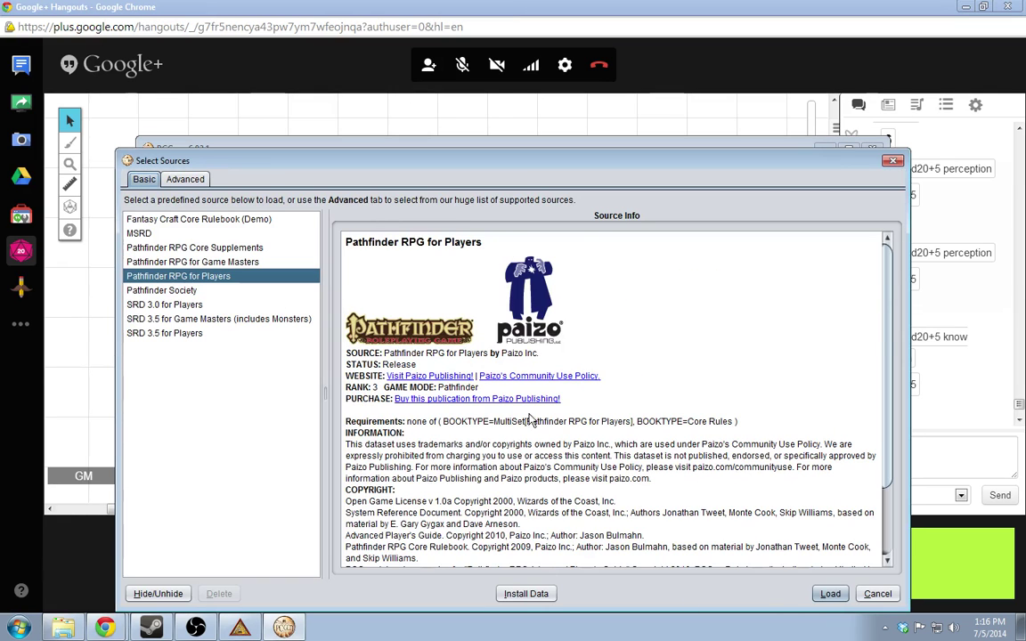
Load the Pathfinder RPG for Players sources and dismiss the OGL licence
click(830, 593)
drag(440, 151, 460, 87)
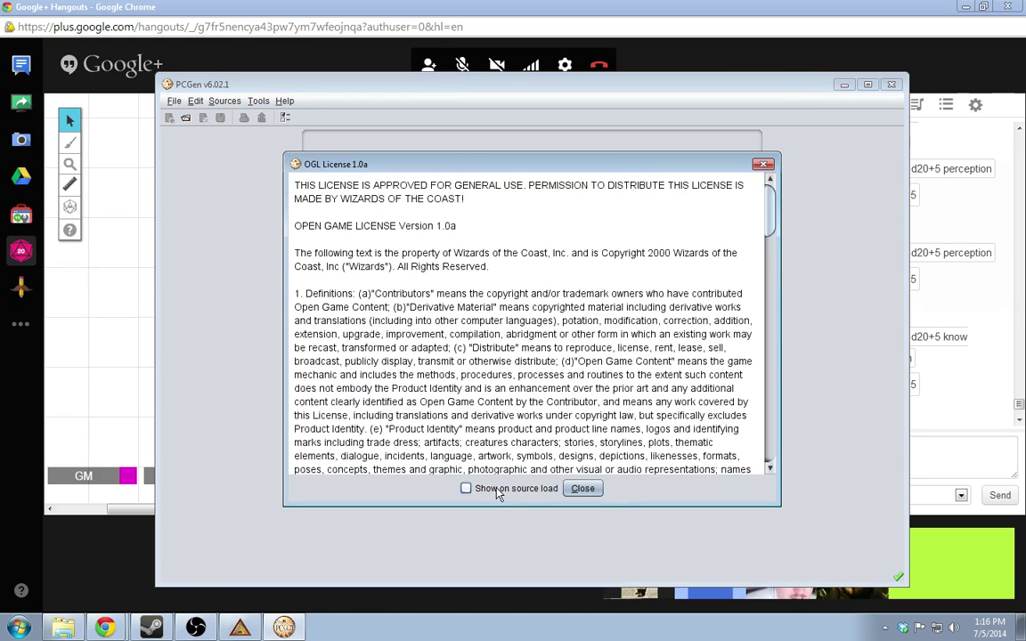
click(584, 488)
Open the saved barbarian character using the already loaded sources
click(176, 103)
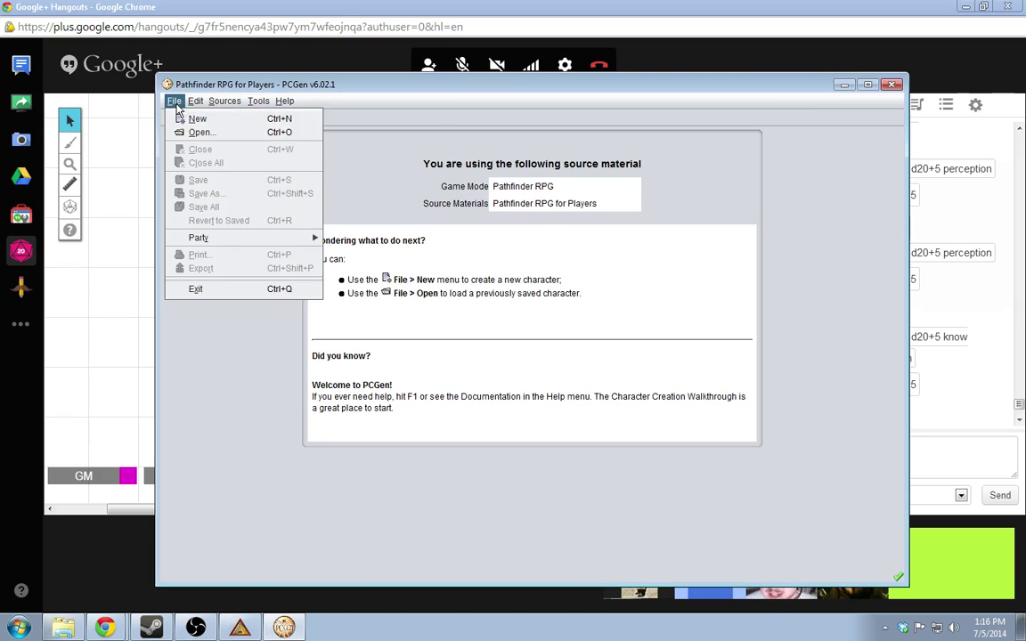
mouse_move(197, 103)
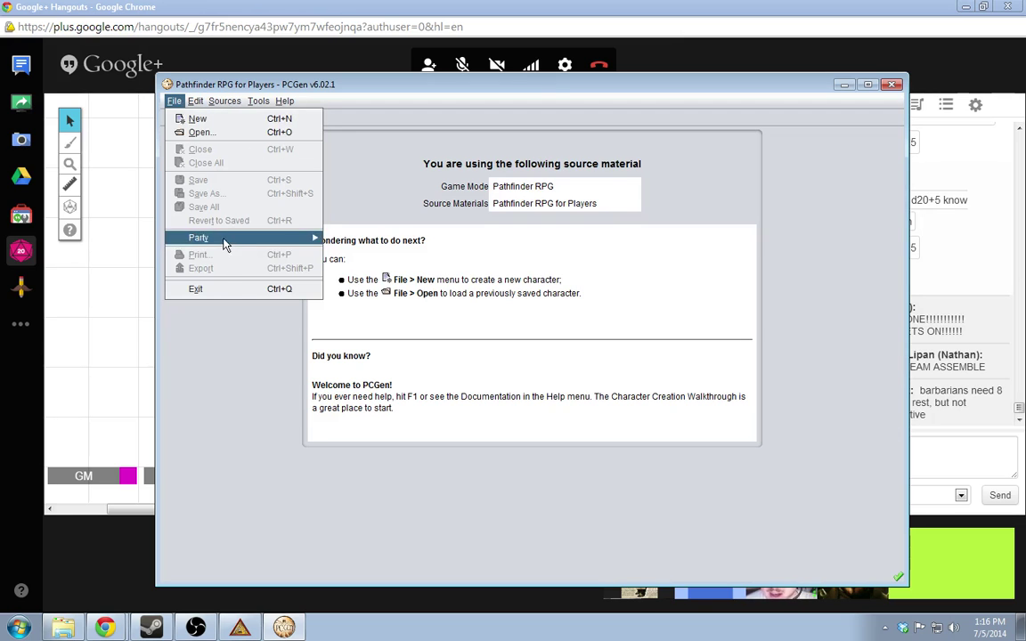
click(199, 132)
double_click(436, 274)
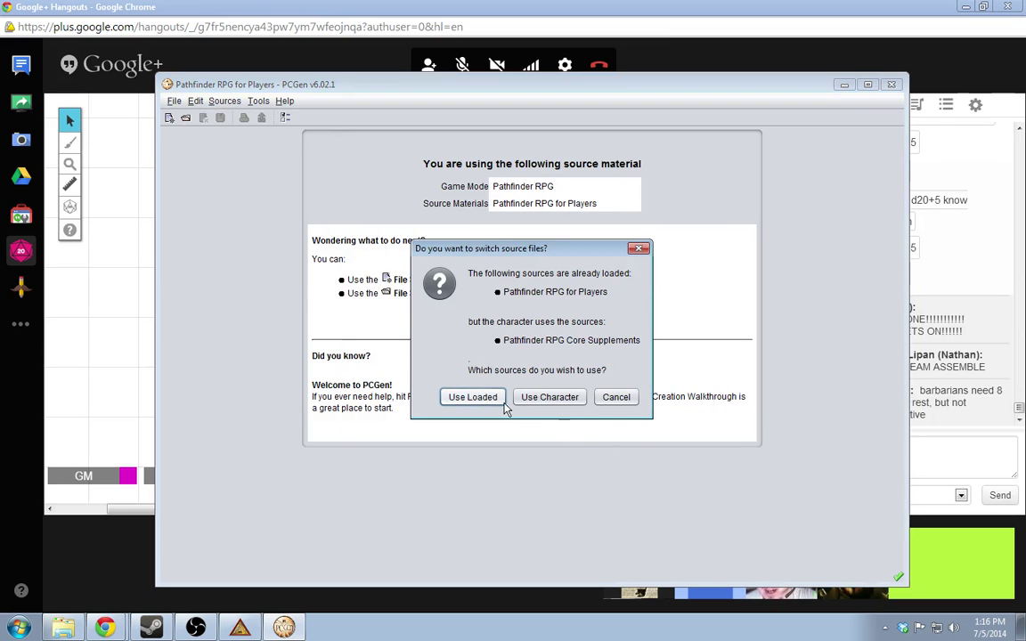
click(472, 397)
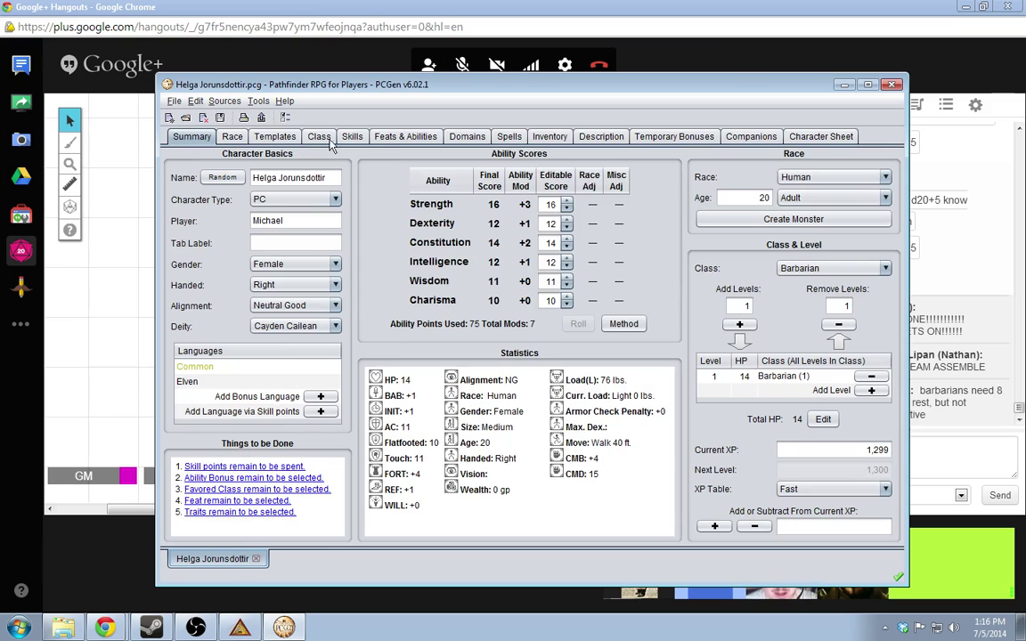
Examine the available barbarian archetypes, including the descriptions of Brutal Pugilist and Drunken Brute
click(405, 136)
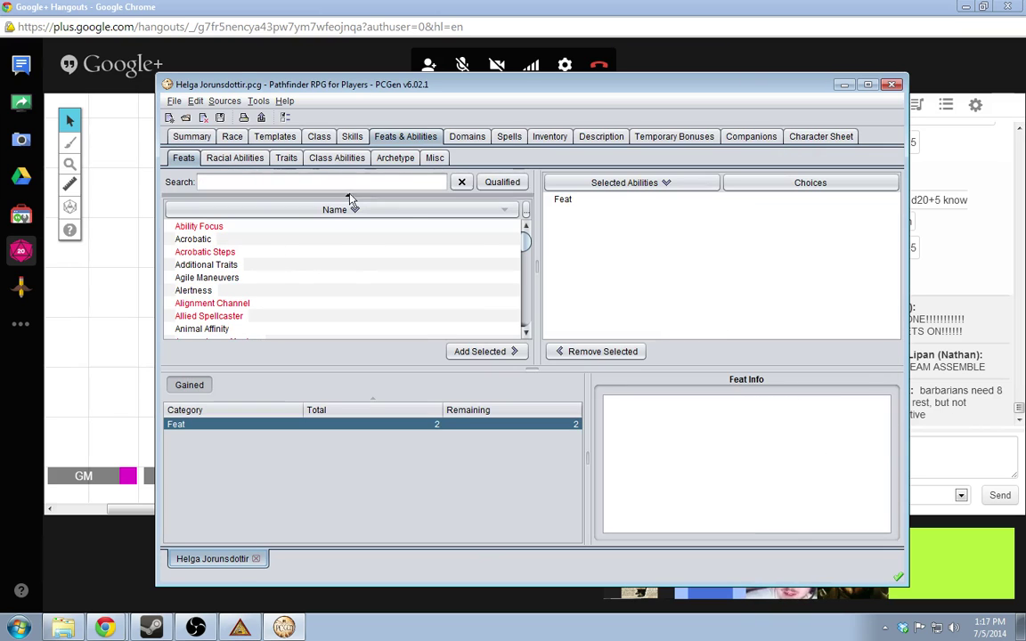
click(395, 160)
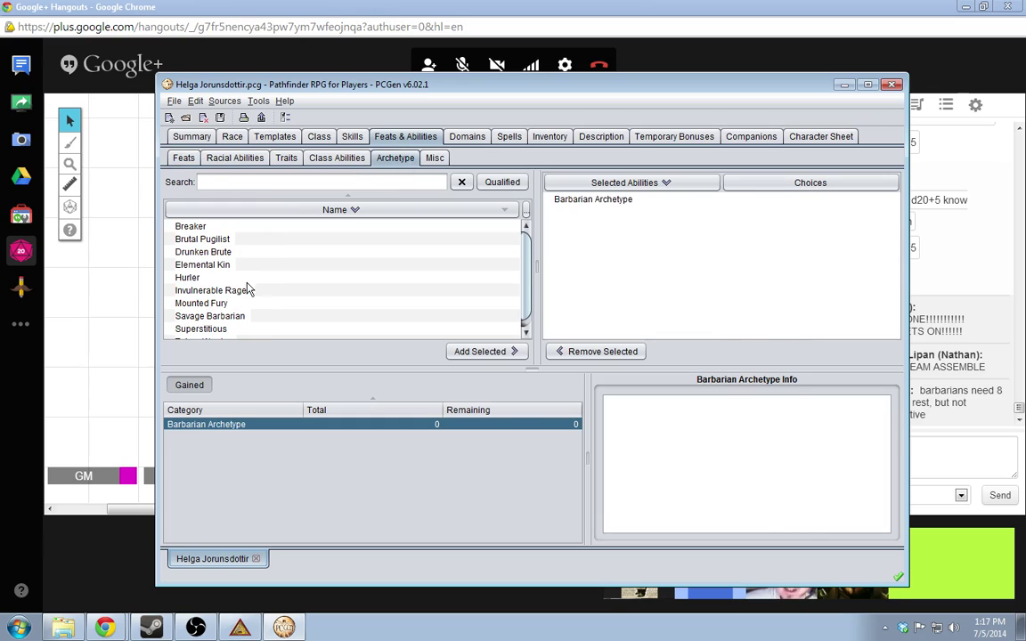
scroll(267, 284, down, 1)
scroll(279, 286, up, 1)
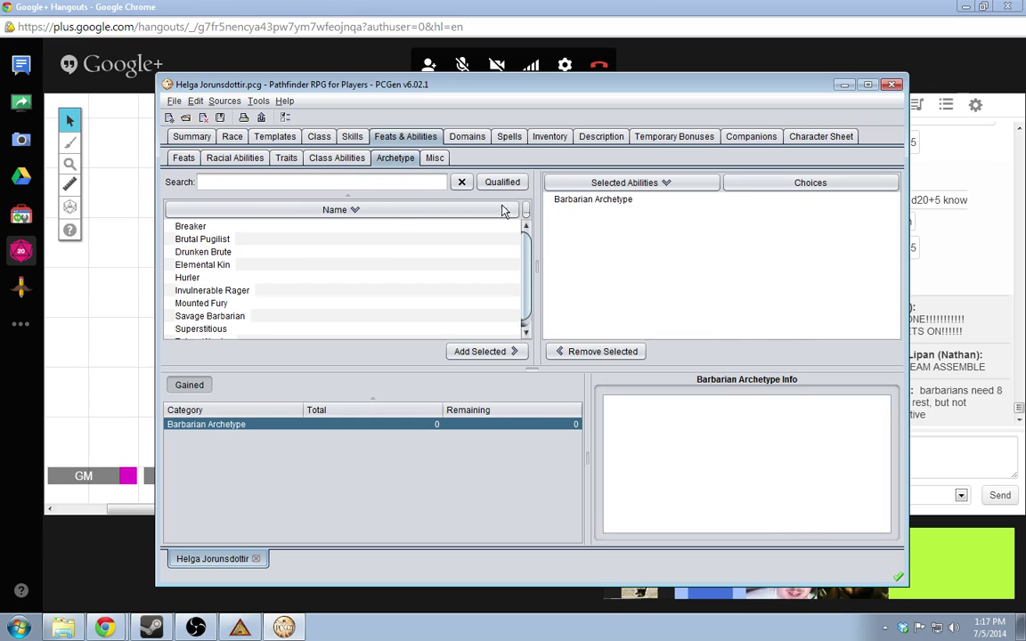
click(606, 201)
click(273, 264)
click(263, 240)
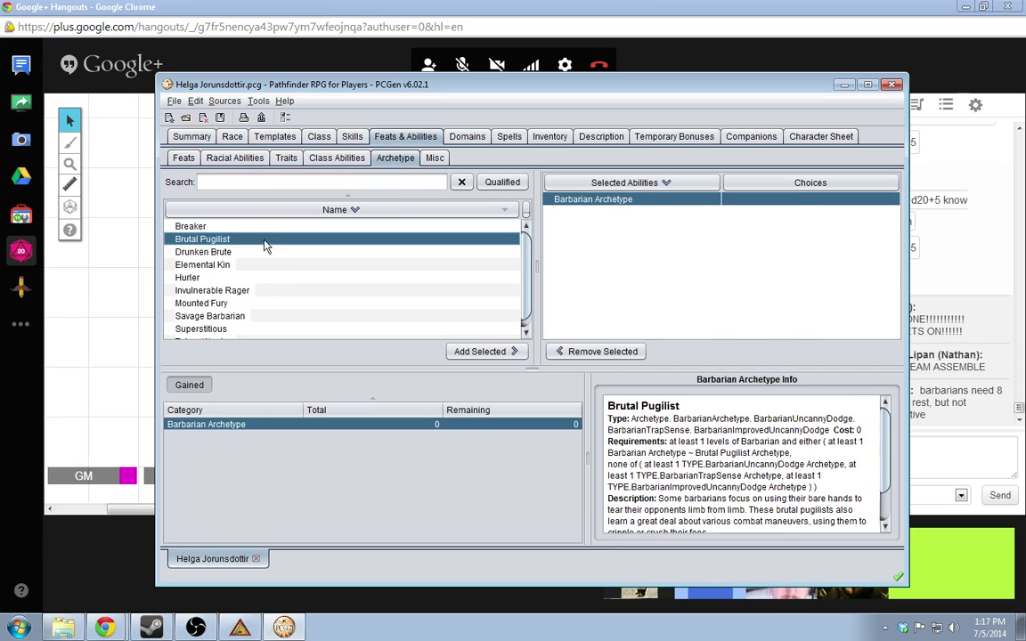
click(265, 254)
scroll(258, 263, down, 1)
scroll(249, 285, up, 1)
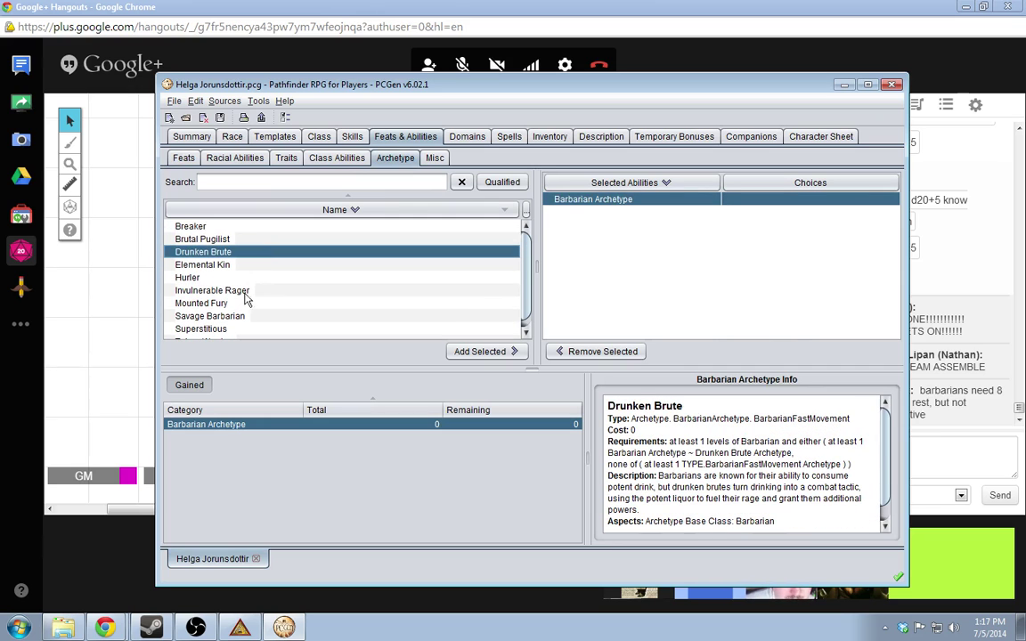
click(226, 228)
click(226, 238)
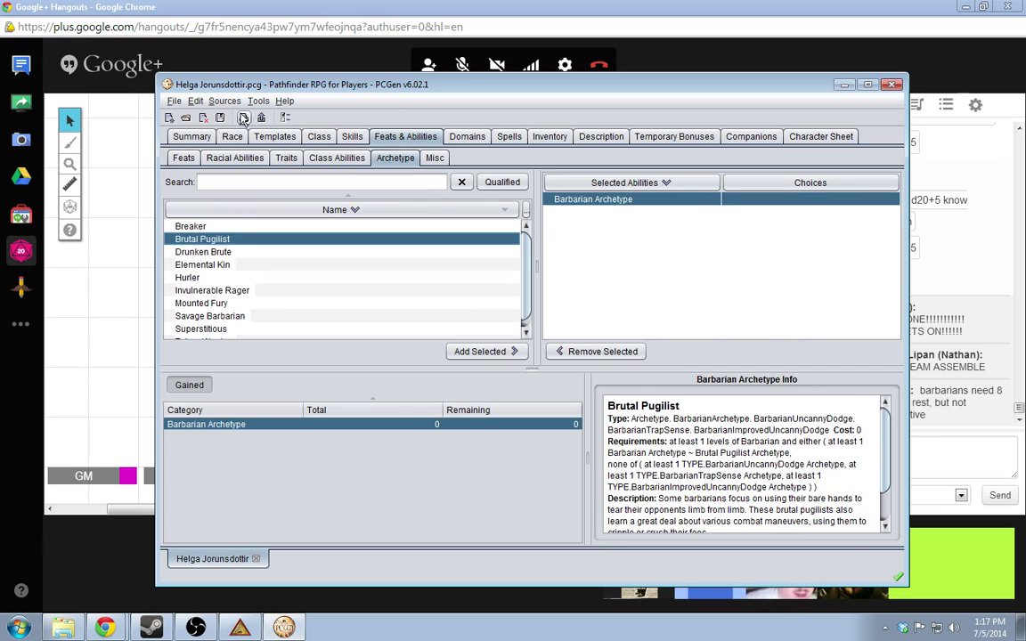
Save the open character and try to load the Pathfinder RPG Core Supplements sources
click(224, 101)
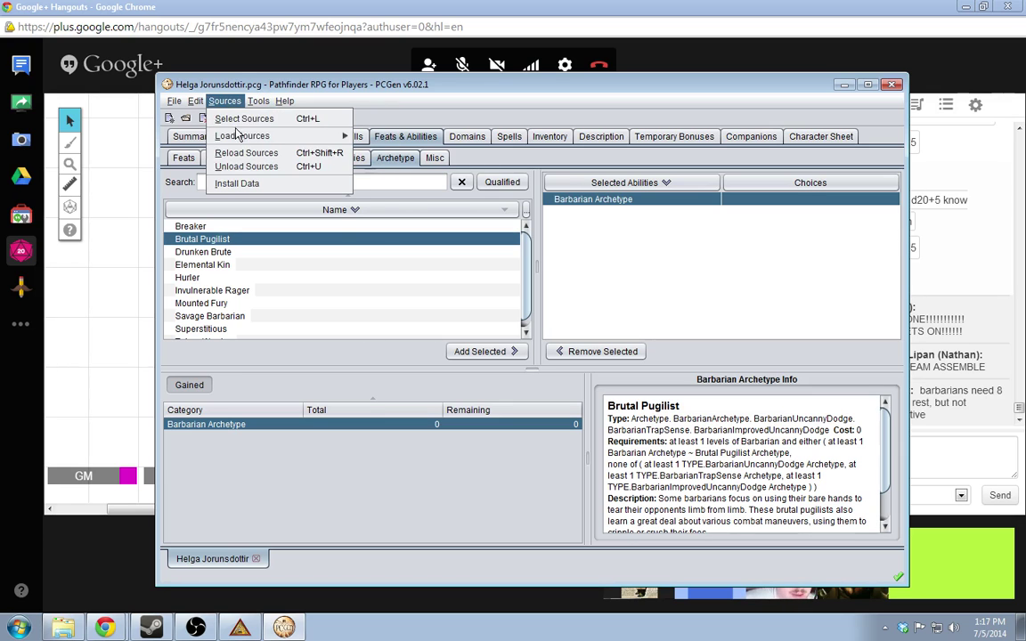
mouse_move(267, 135)
click(418, 167)
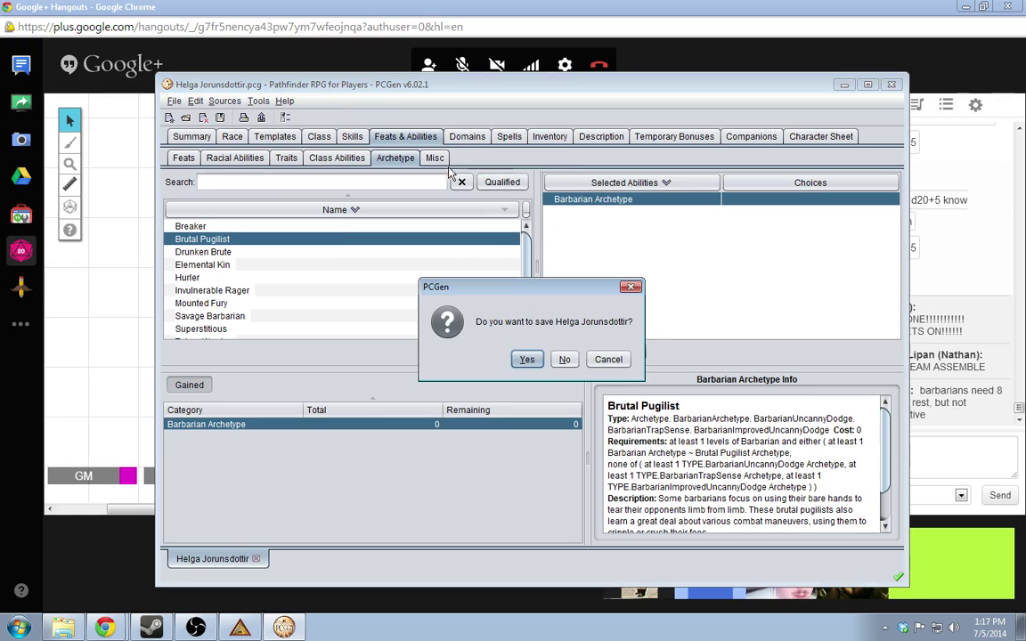
click(528, 359)
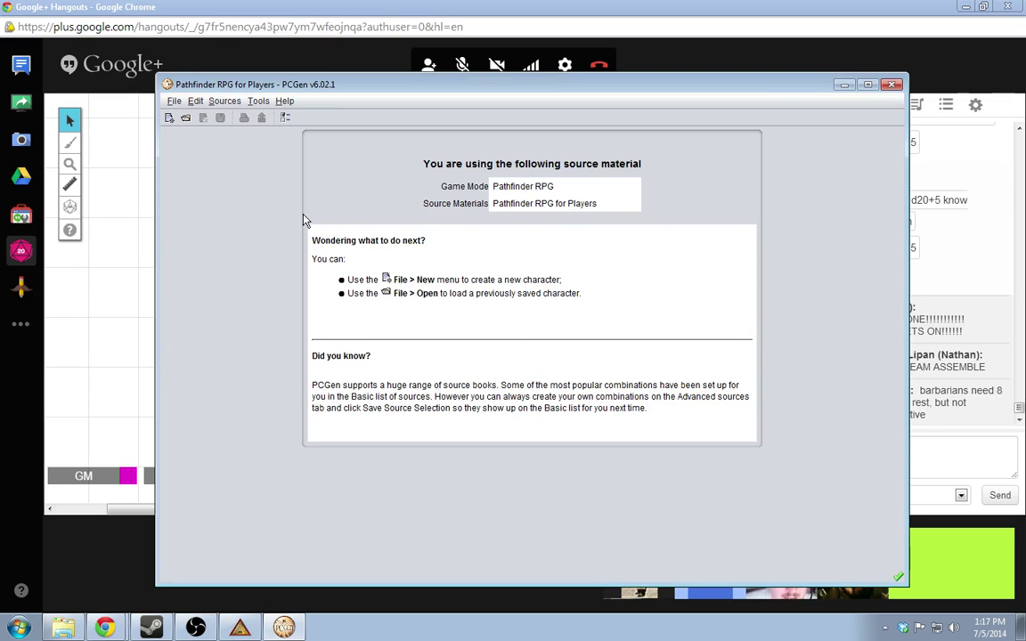
click(175, 100)
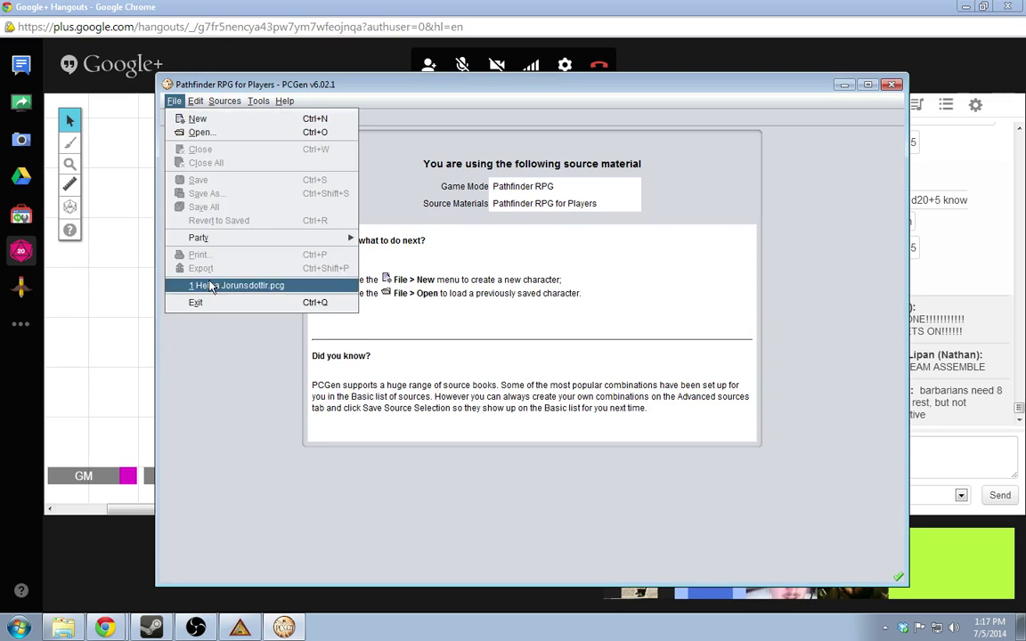
click(191, 257)
click(621, 360)
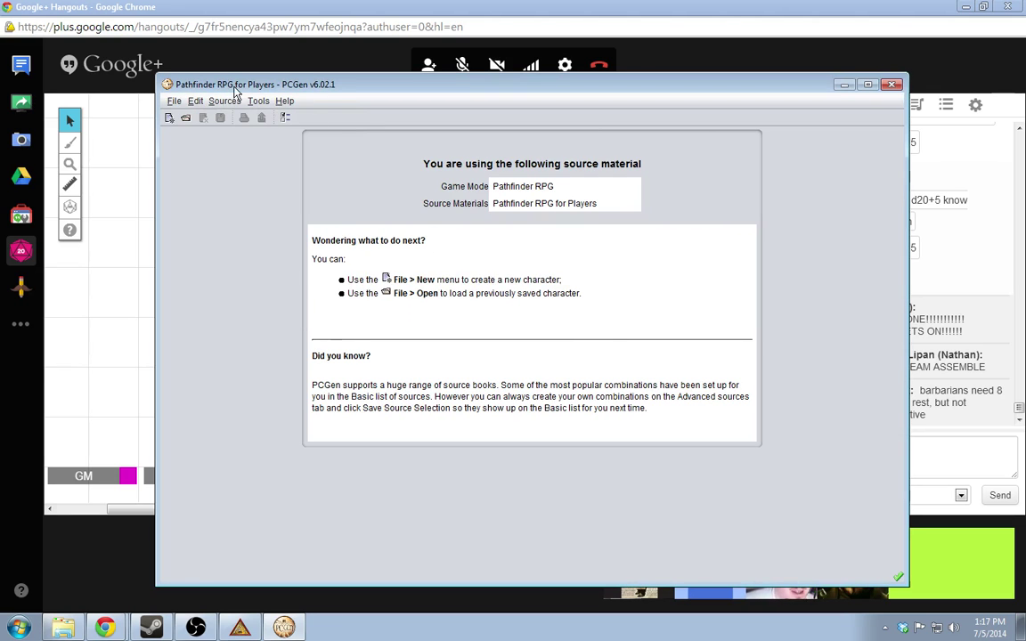
Move the PCGen main window aside, close it, and try to close the blank PCGen dialog left on the desktop
drag(237, 90, 172, 86)
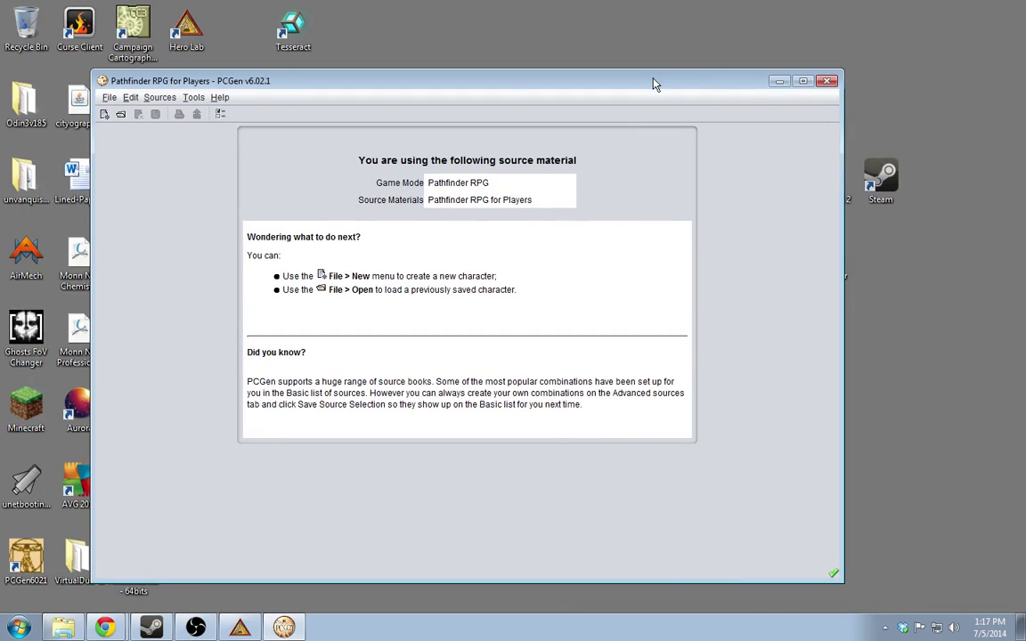
drag(653, 84, 701, 425)
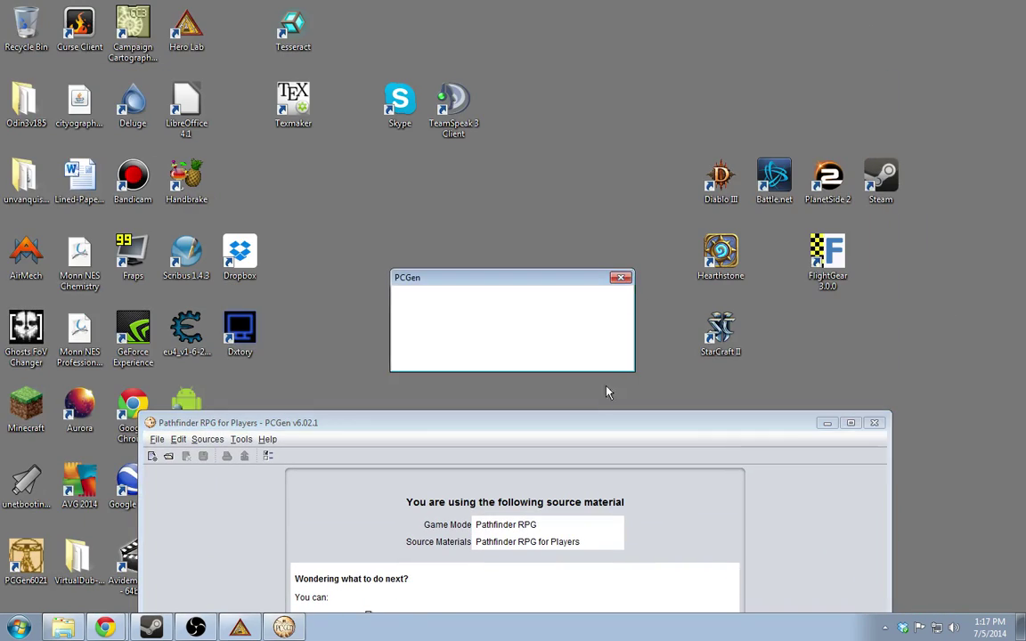
drag(591, 424, 579, 113)
click(859, 115)
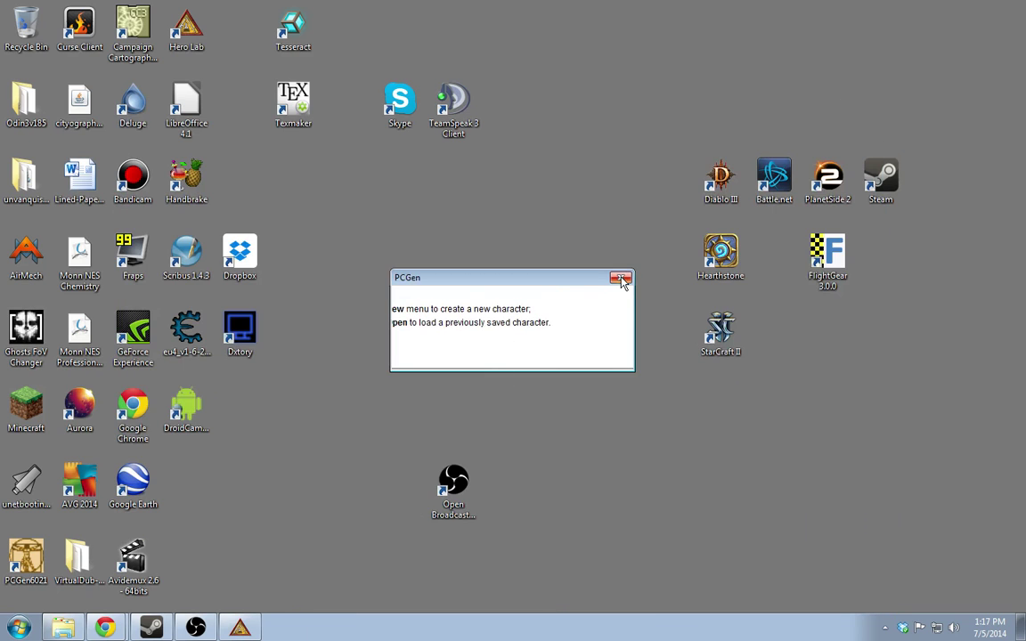
right_click(554, 279)
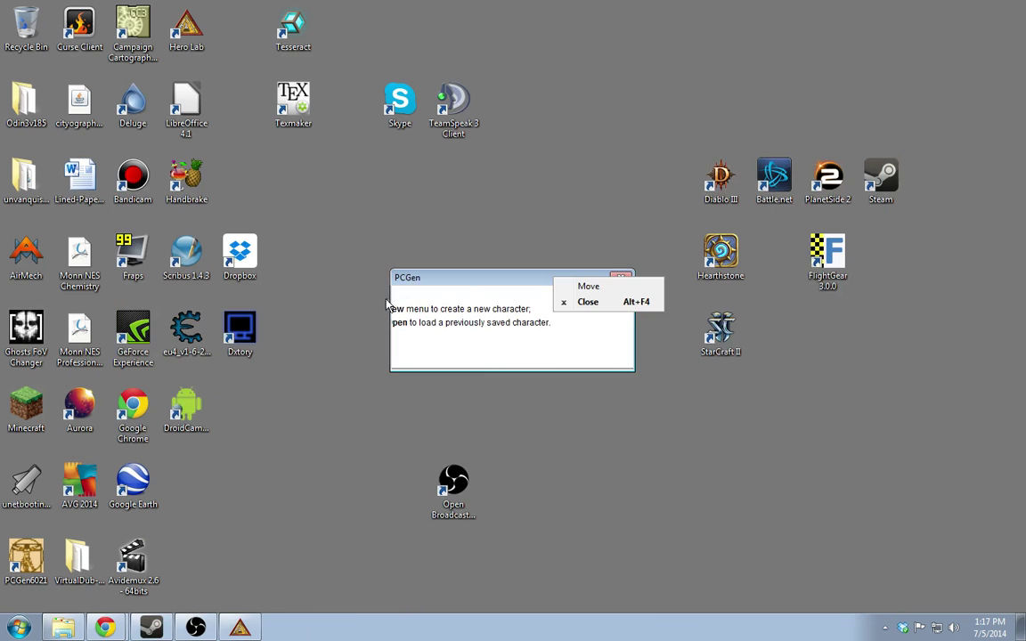
click(588, 303)
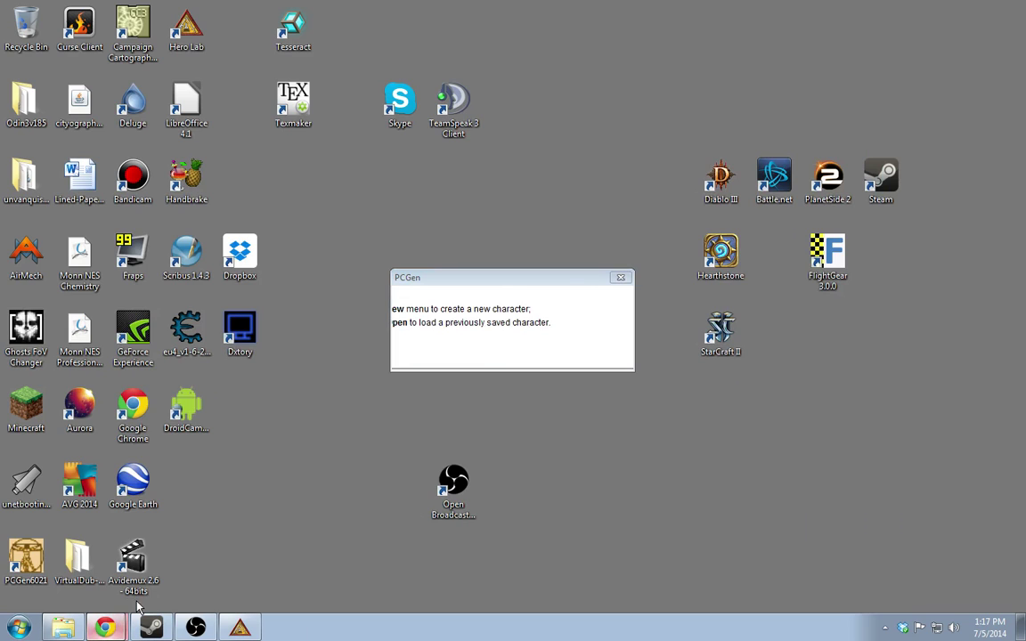
key(alt+Tab)
key(super)
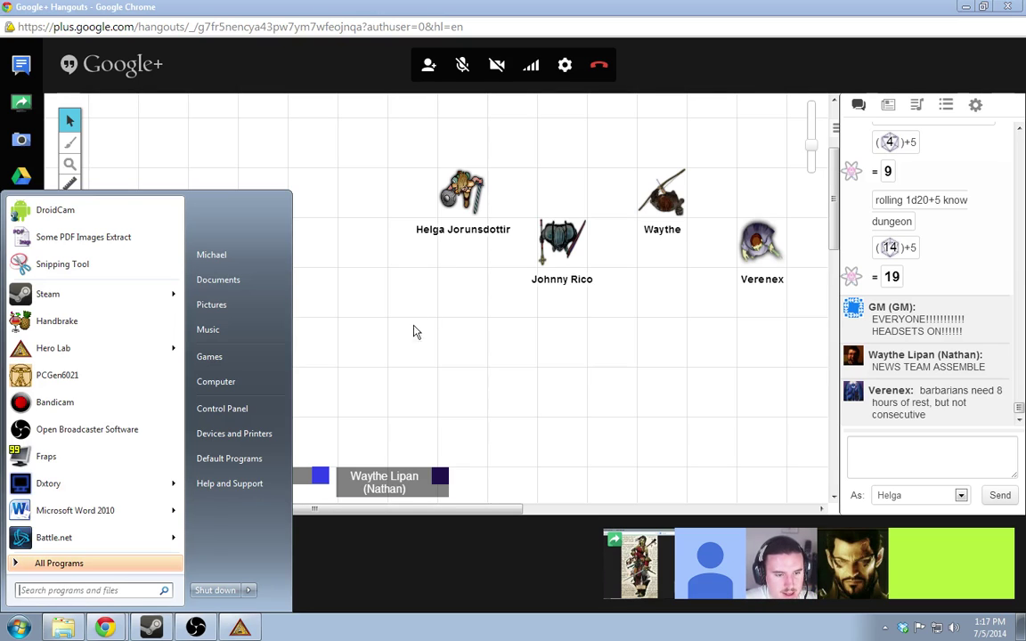
click(504, 389)
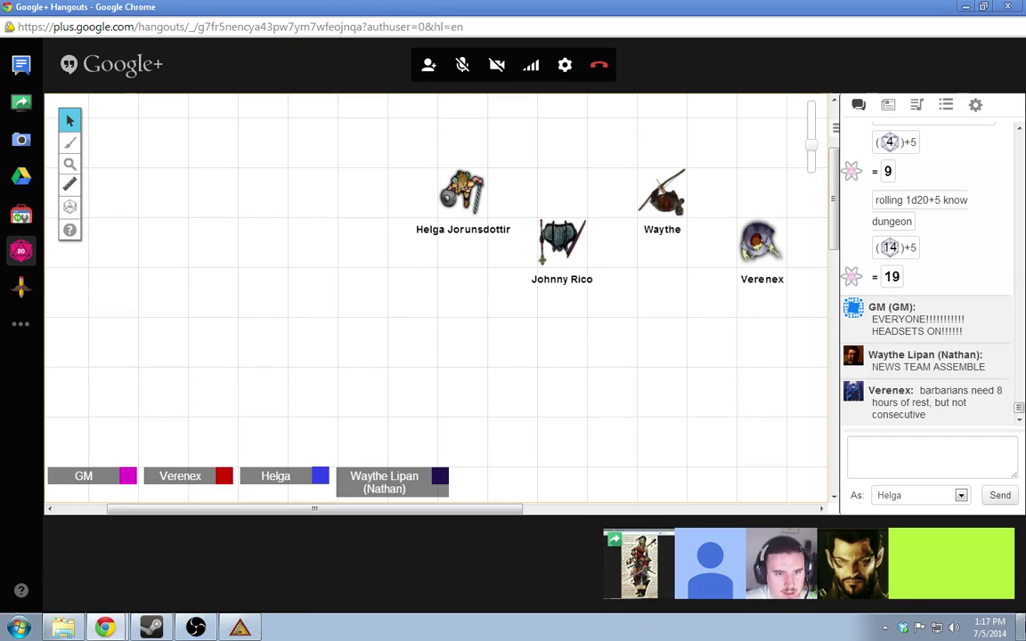
key(super+d)
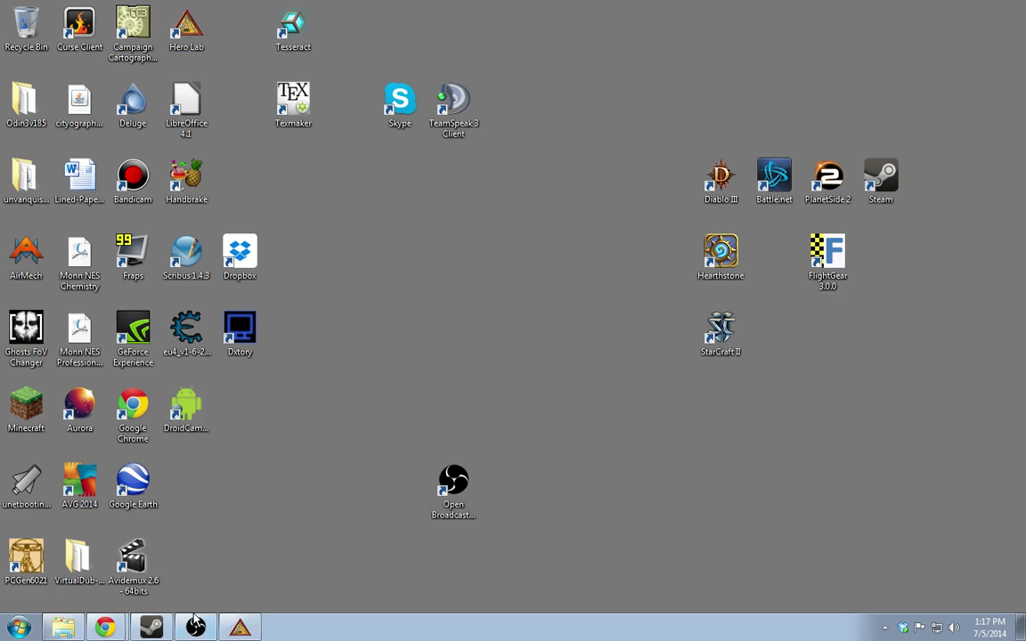
click(248, 631)
click(248, 631)
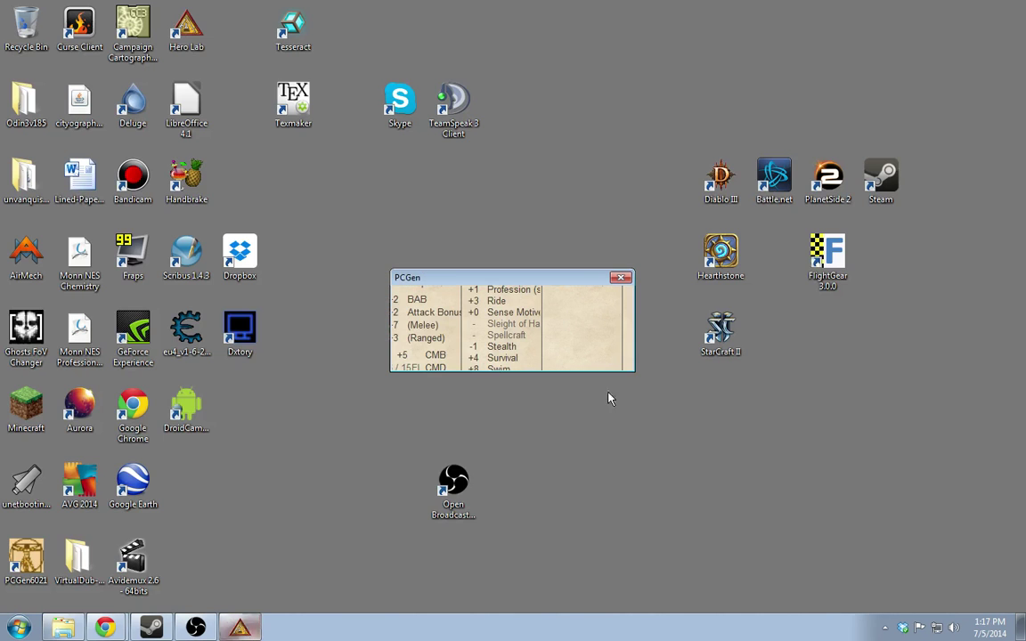
click(248, 631)
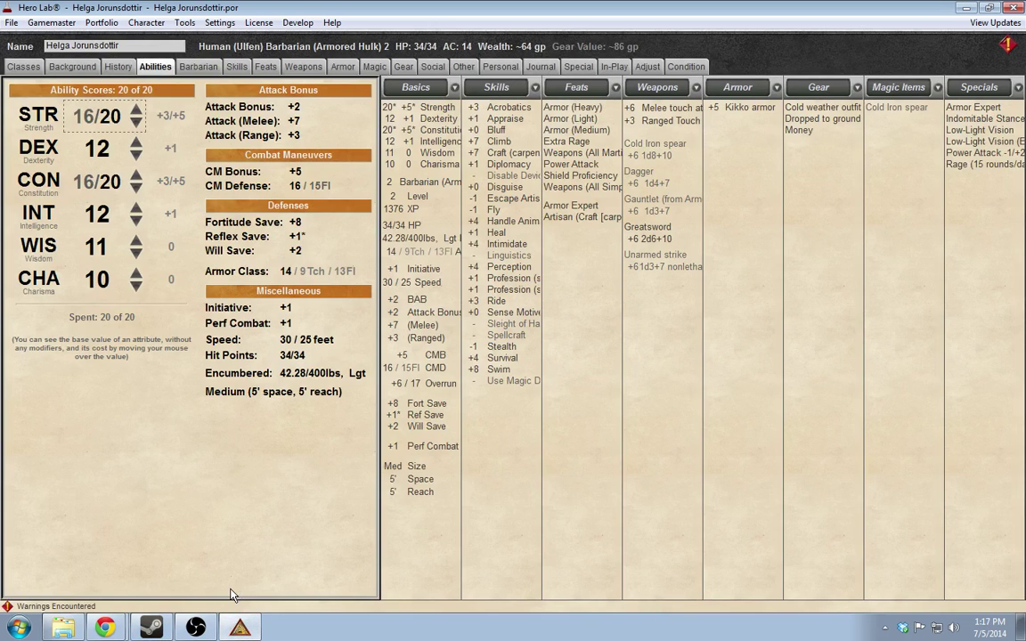
End the javaw.exe process in Windows Task Manager and check the process list for other leftover Java processes
key(ctrl+shift+Escape)
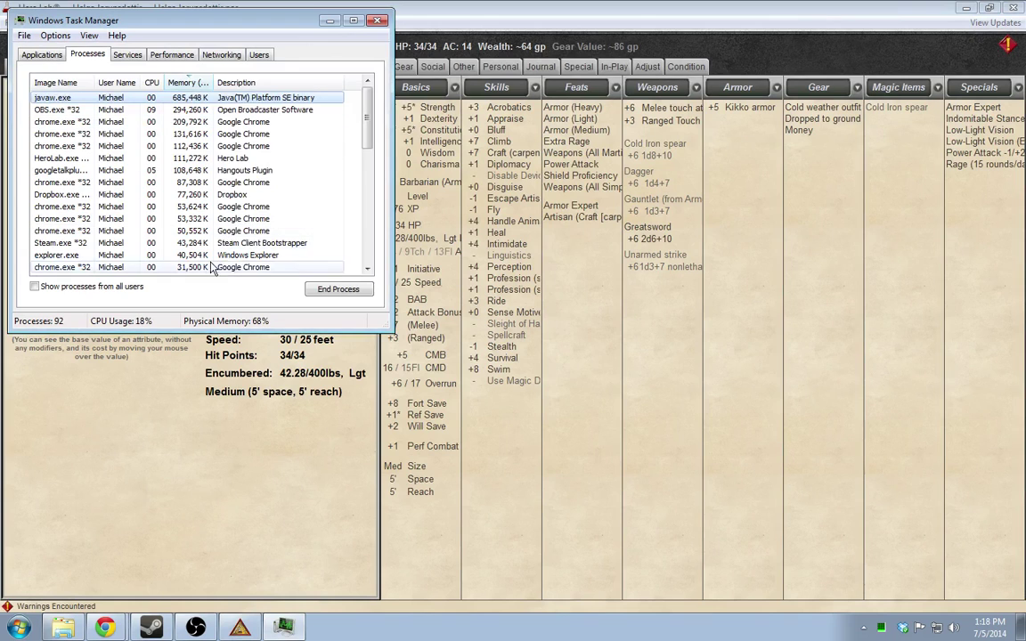
scroll(234, 198, down, 4)
scroll(236, 196, up, 4)
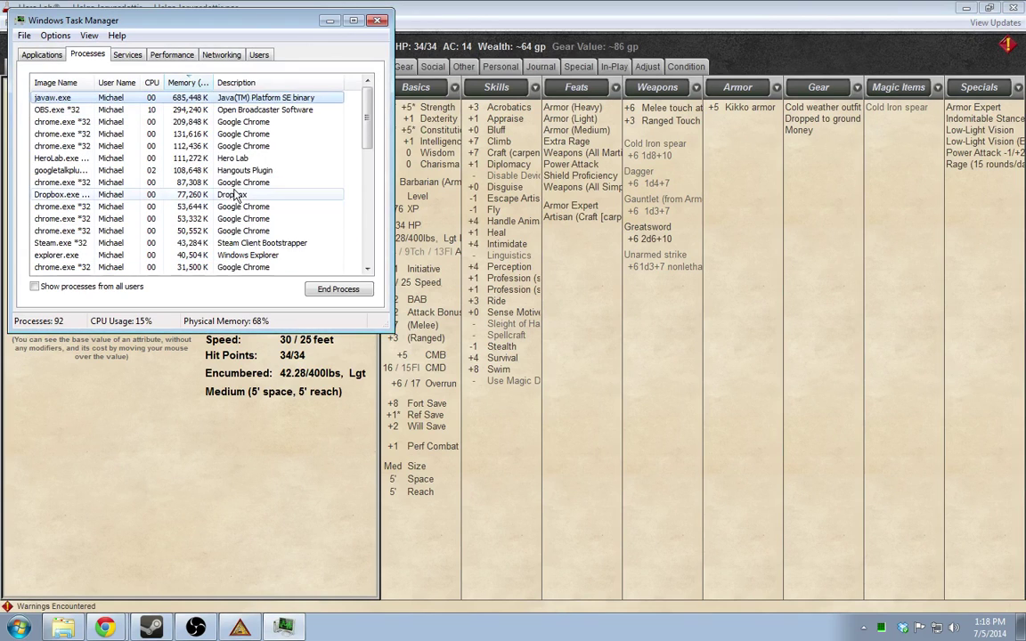
scroll(236, 197, down, 4)
scroll(236, 197, up, 4)
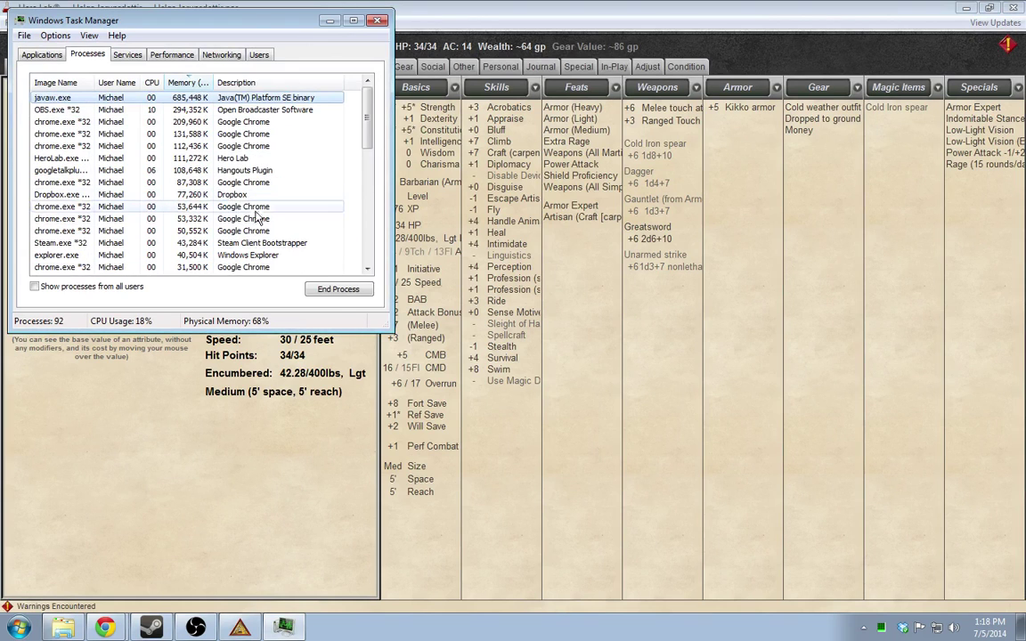
click(338, 289)
click(532, 336)
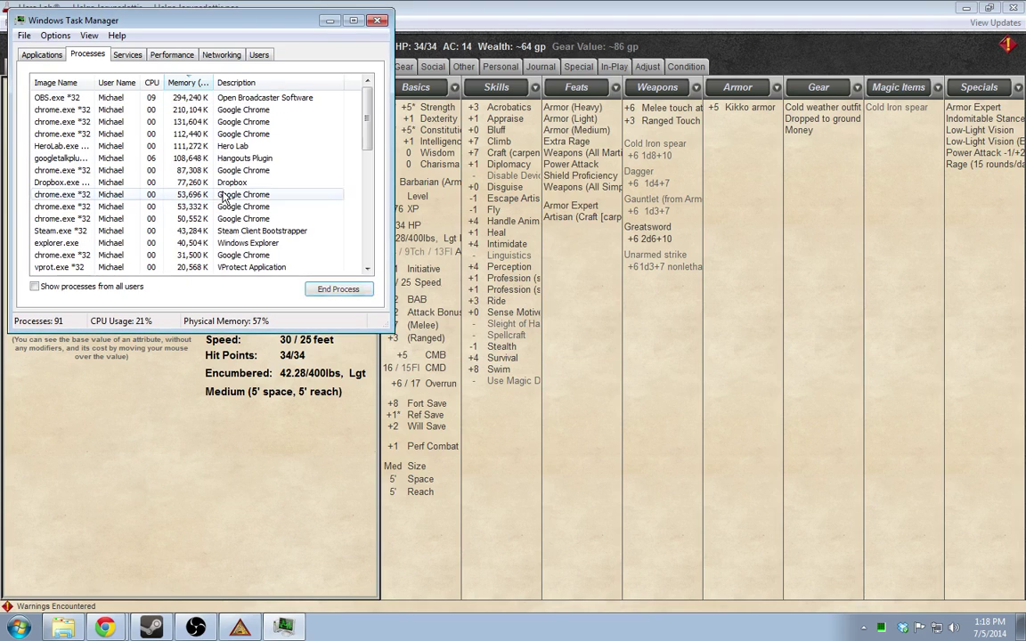
scroll(231, 200, down, 20)
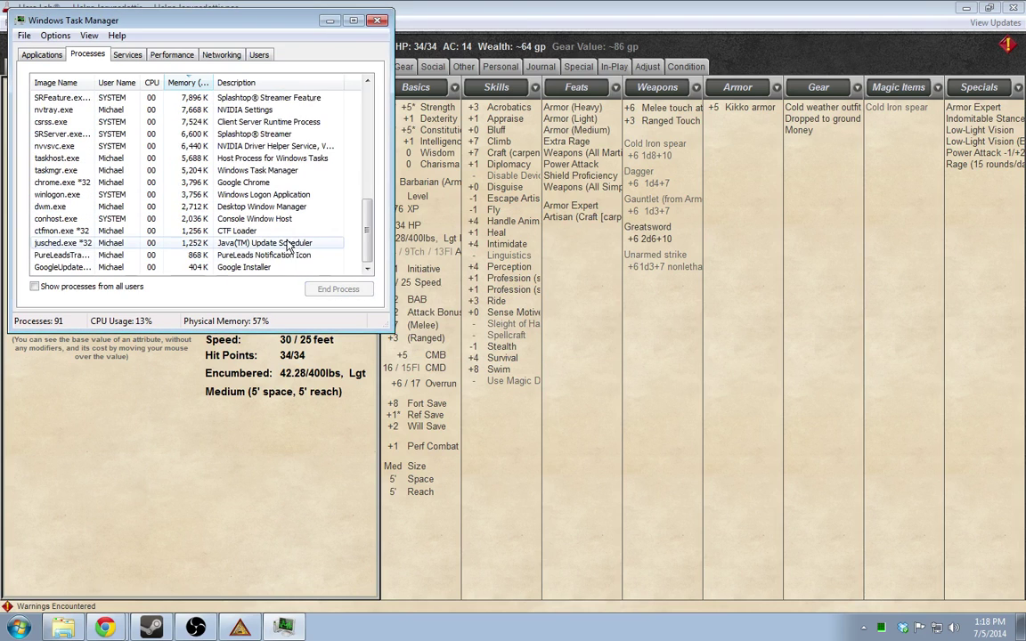
scroll(288, 245, up, 20)
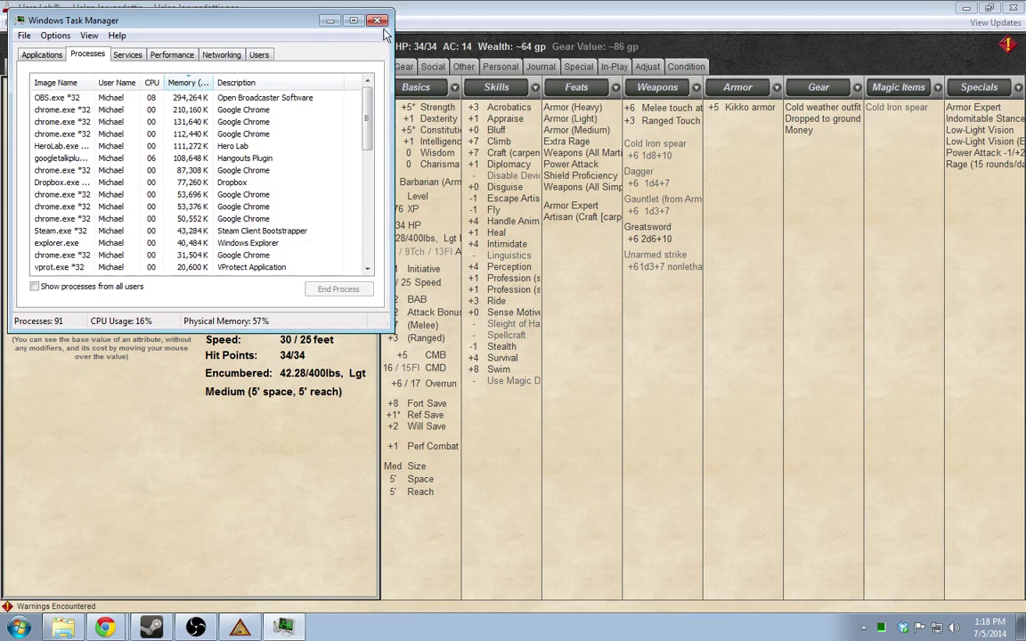
click(377, 21)
Relaunch PCGen and bring its source selection window to the front
click(17, 629)
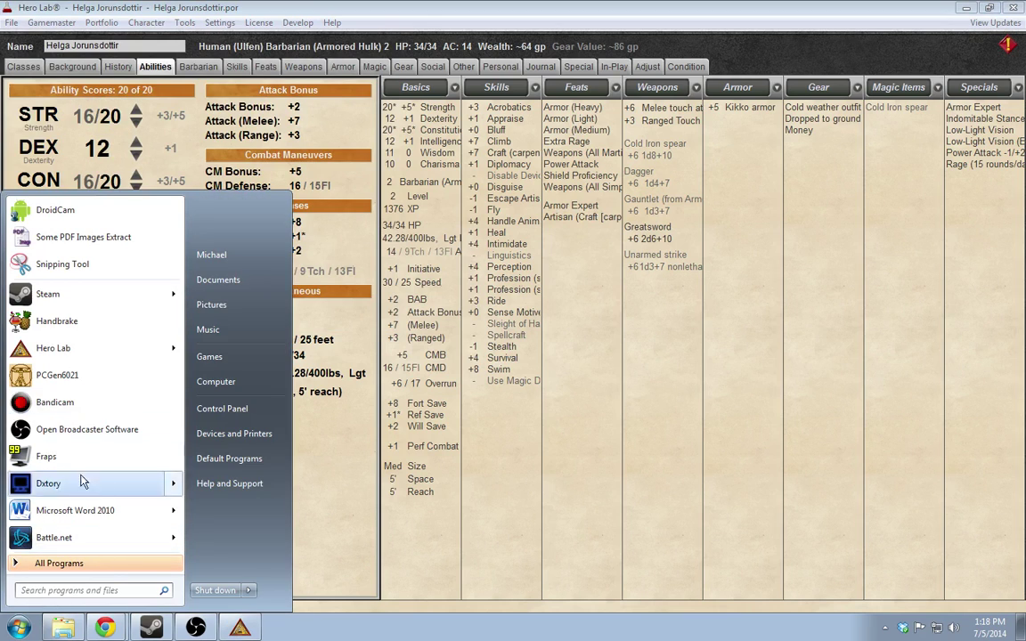
click(70, 377)
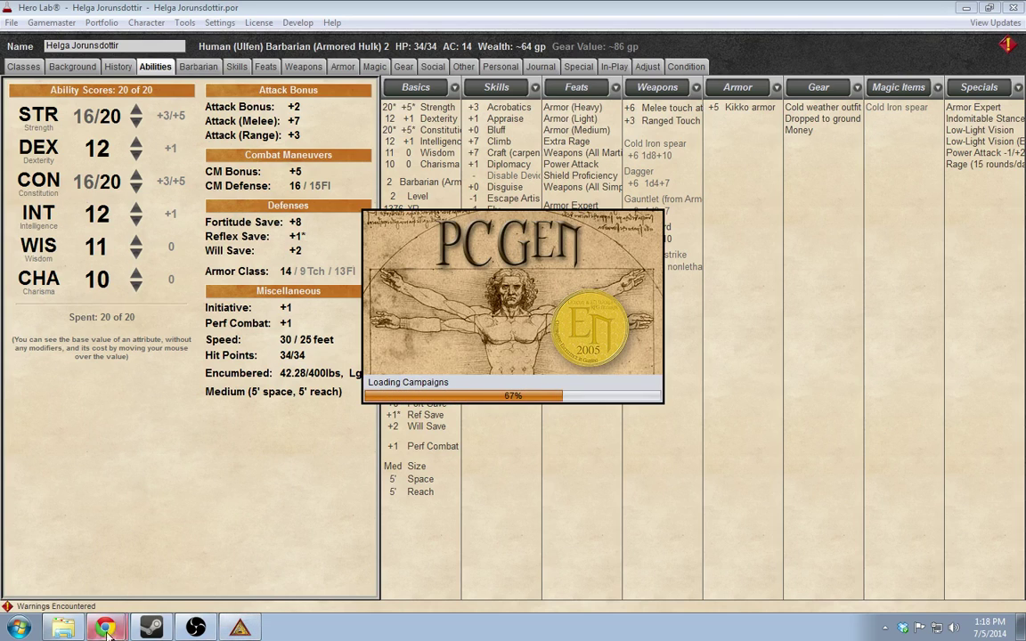
key(alt+Tab)
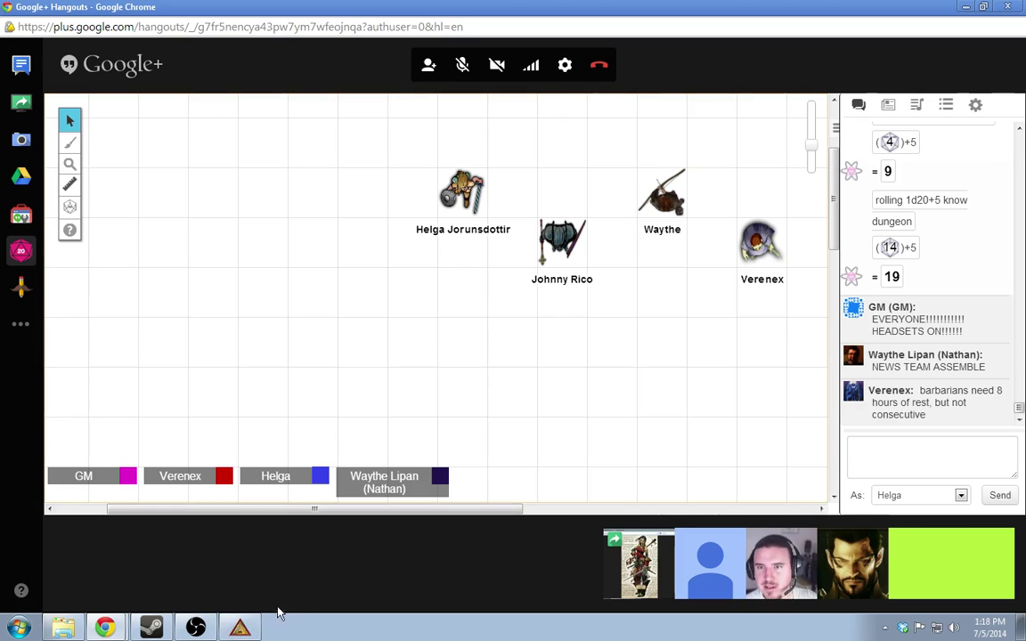
click(240, 627)
click(246, 627)
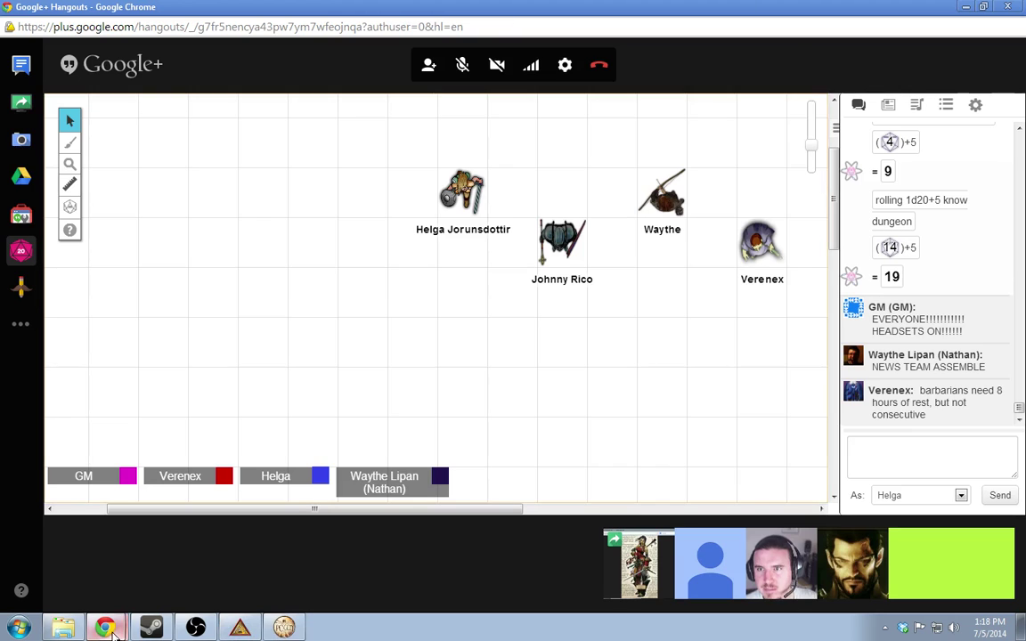
click(283, 628)
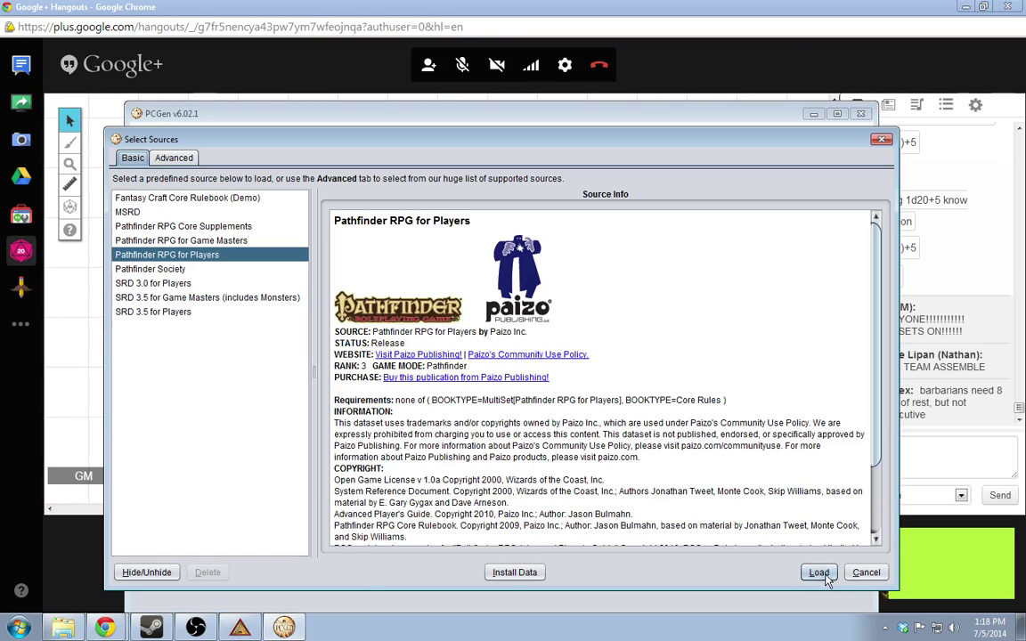
Review the included sources of Pathfinder RPG Core Supplements and load that source set
click(211, 229)
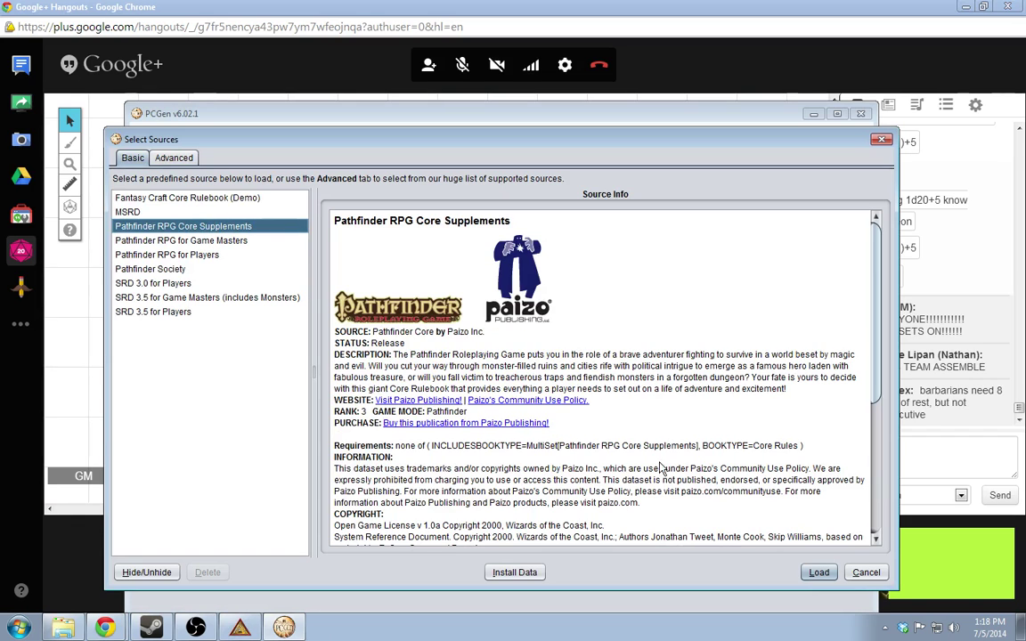
scroll(661, 472, down, 4)
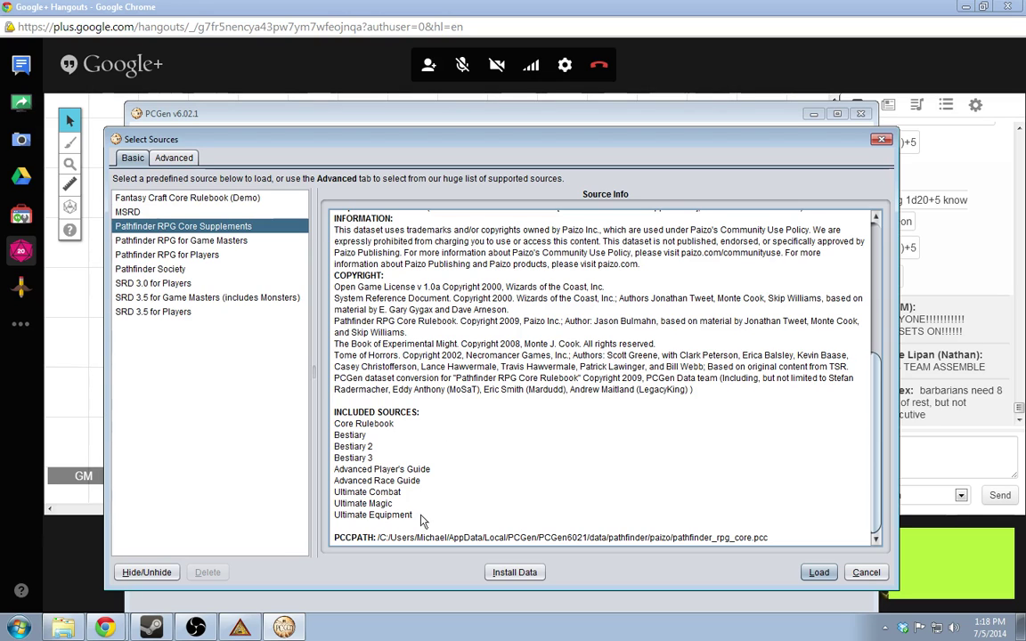
click(818, 573)
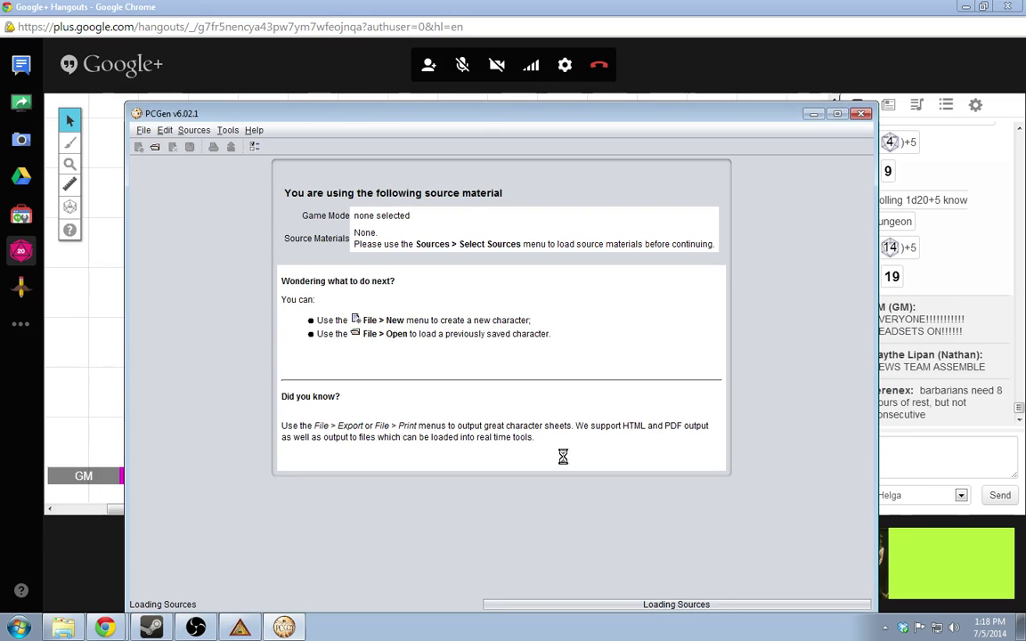
drag(463, 117, 470, 89)
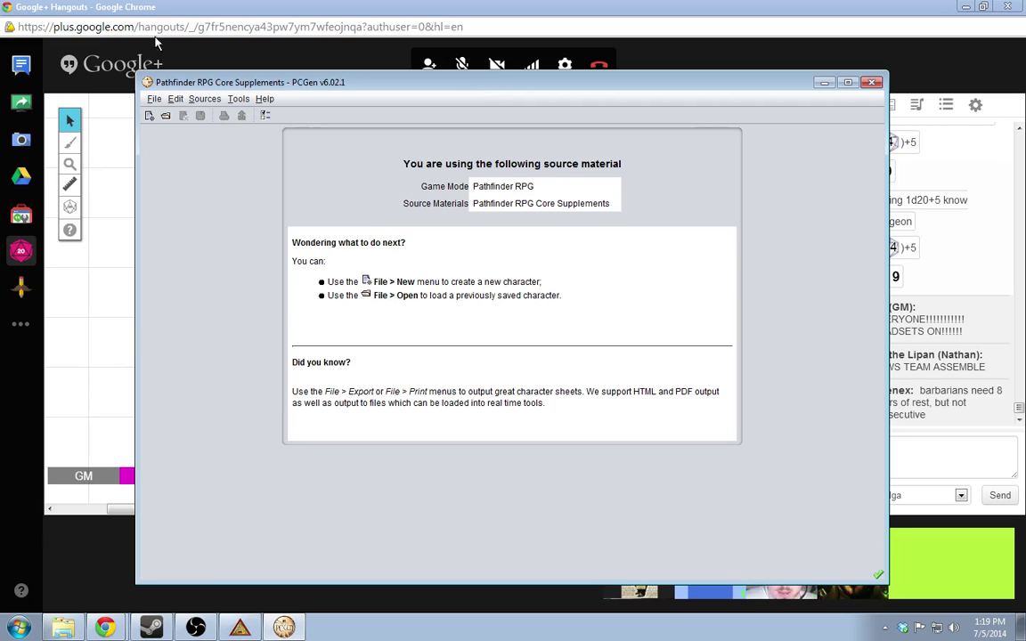
Reopen the saved barbarian character using the loaded Core Supplements sources instead of the character's own
click(153, 99)
click(221, 286)
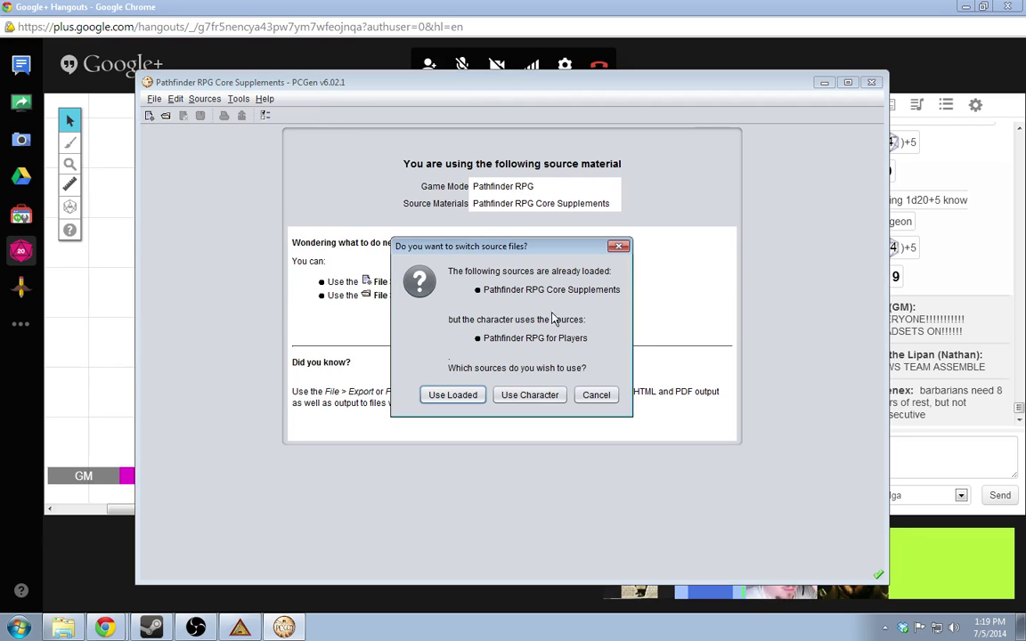
click(453, 395)
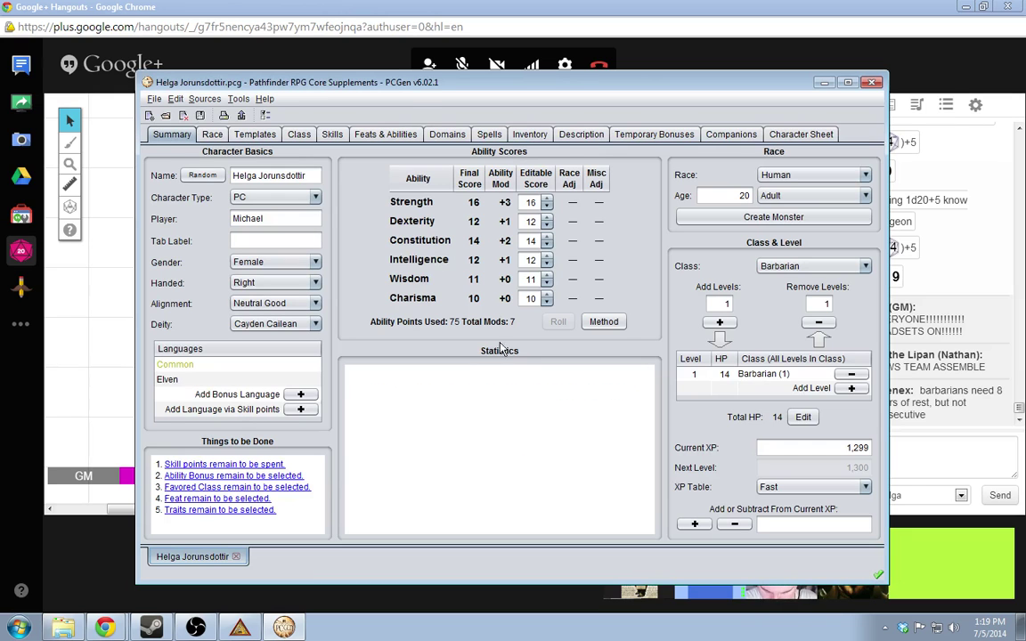
Add the Armored Hulk archetype to the barbarian character
click(383, 133)
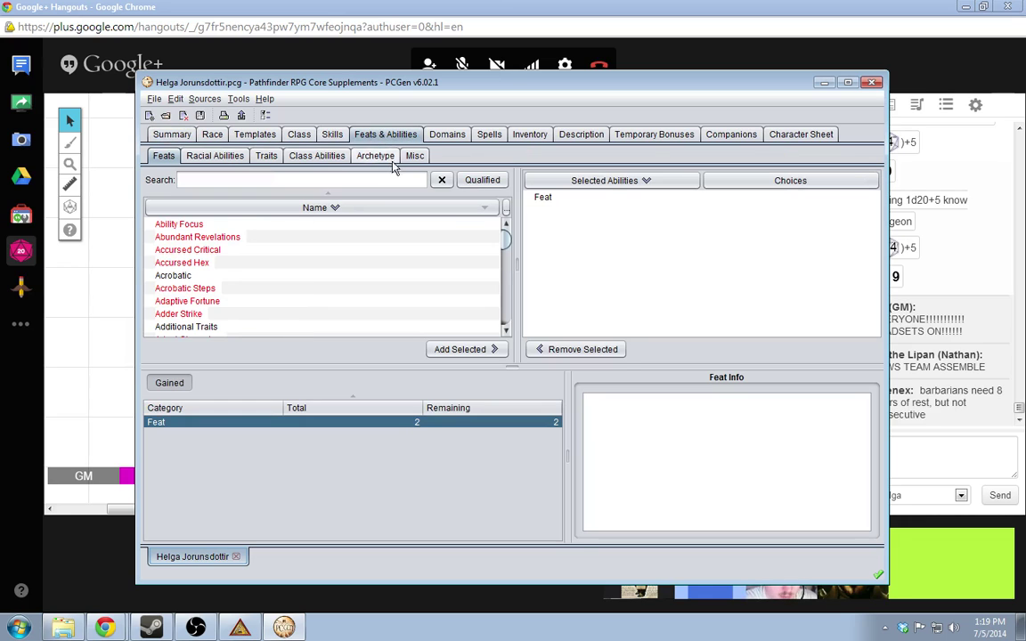
click(375, 156)
click(222, 224)
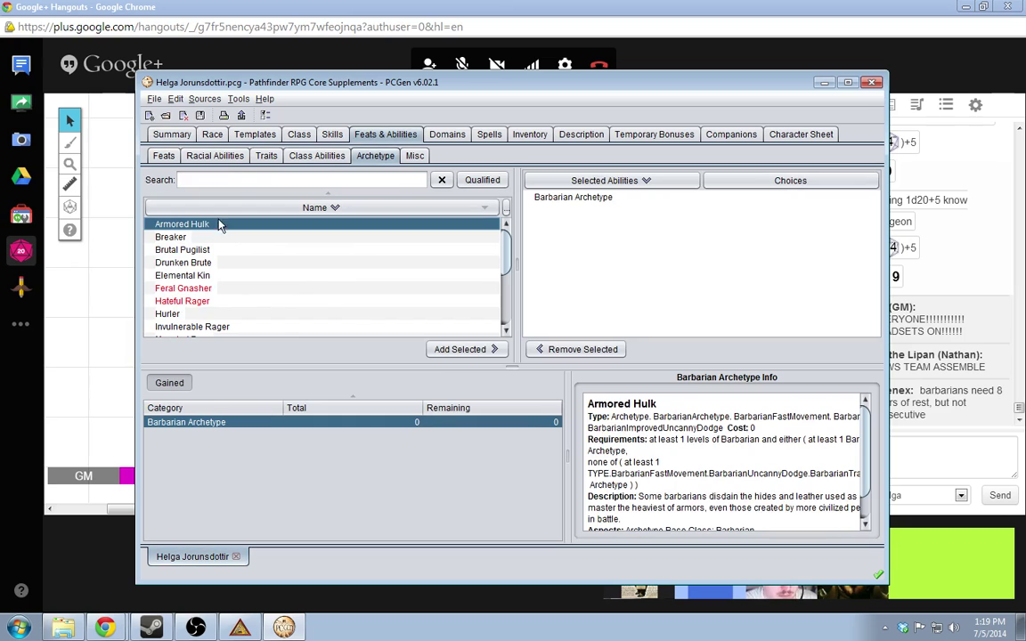
click(462, 349)
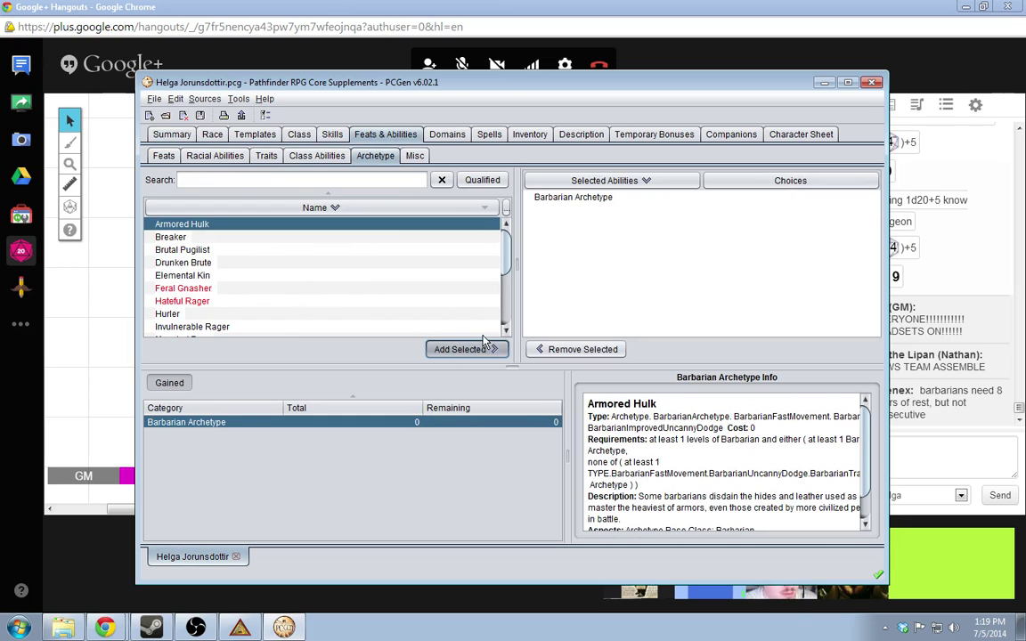
click(573, 210)
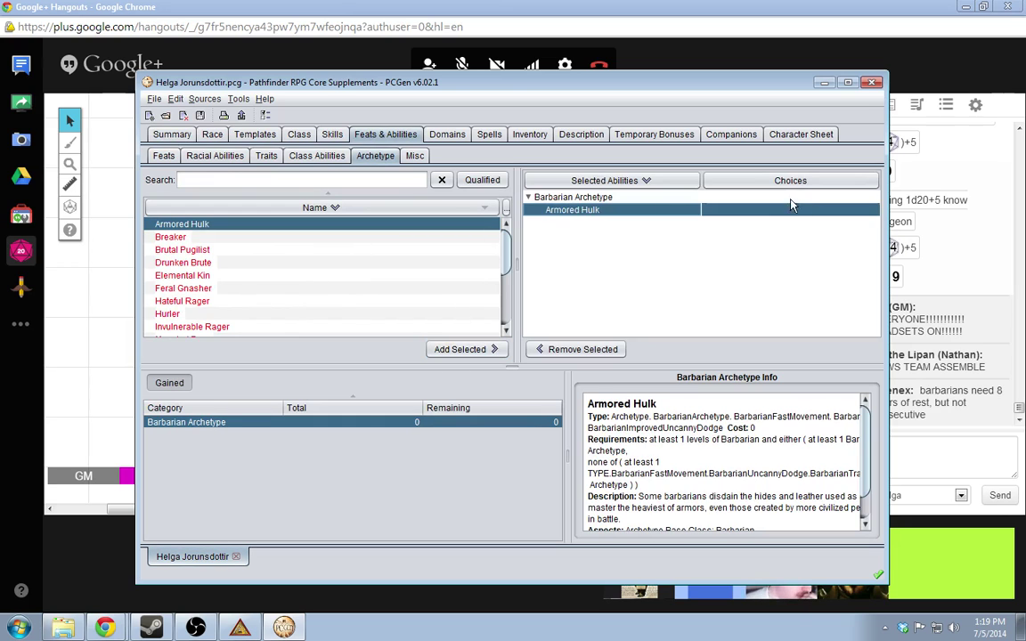
Add a second Barbarian level and raise its rolled hit points until the level grants 14 HP
click(172, 134)
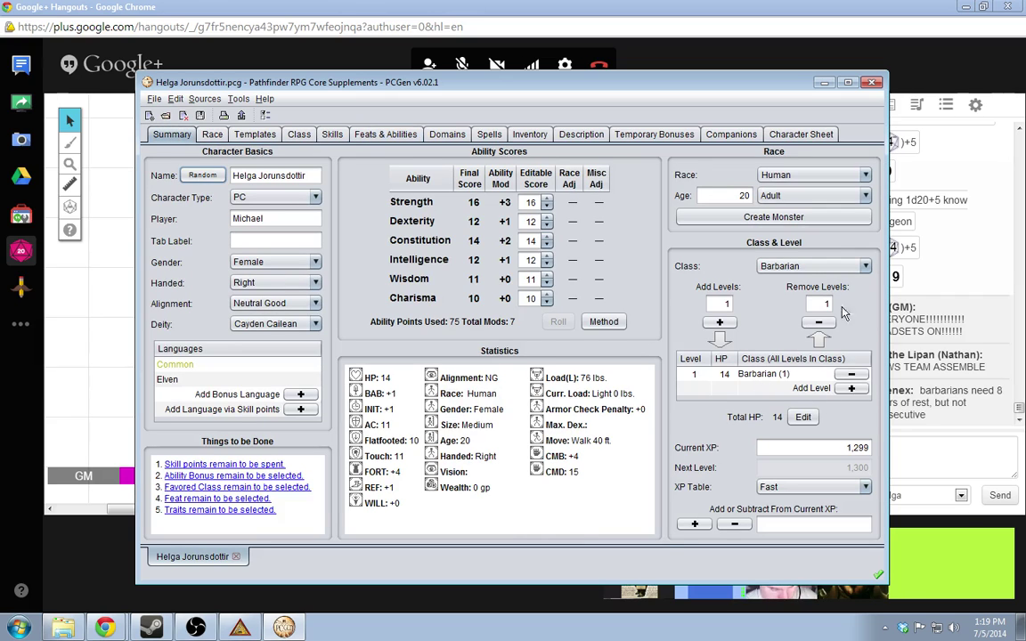
click(765, 267)
click(718, 250)
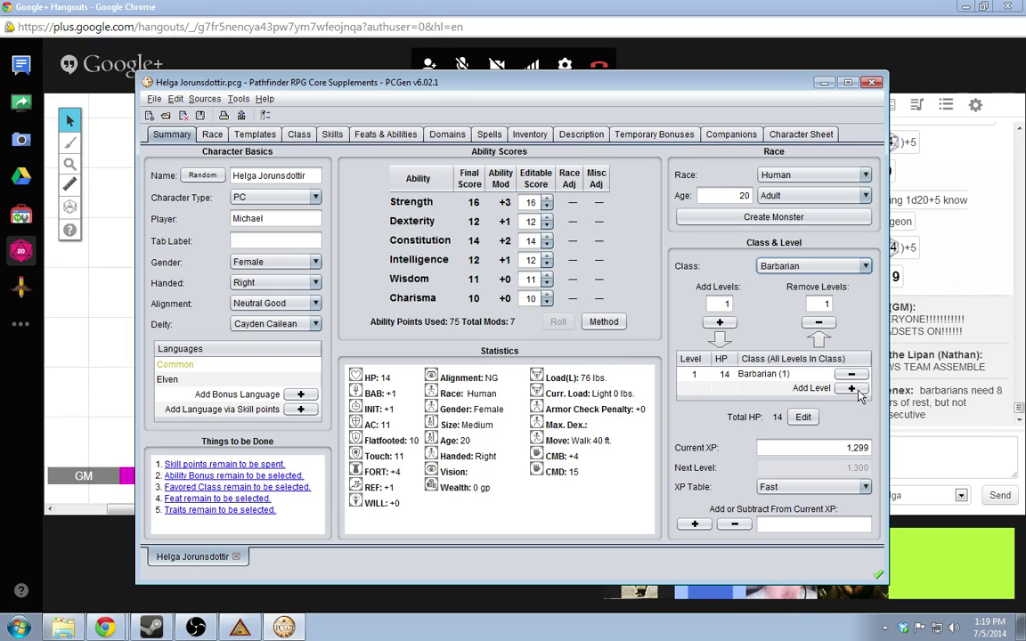
click(856, 390)
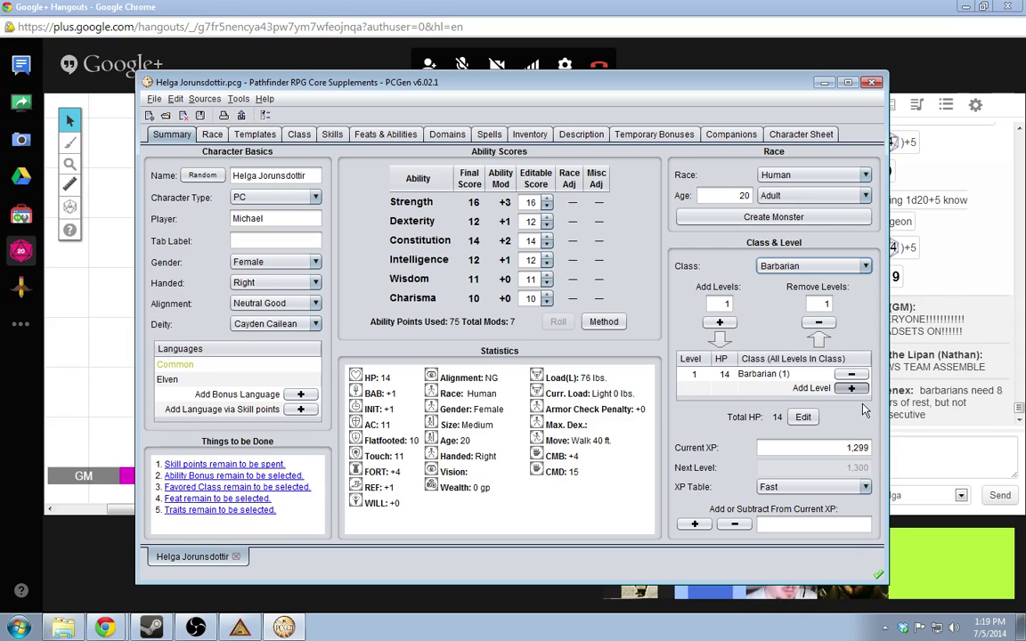
click(600, 197)
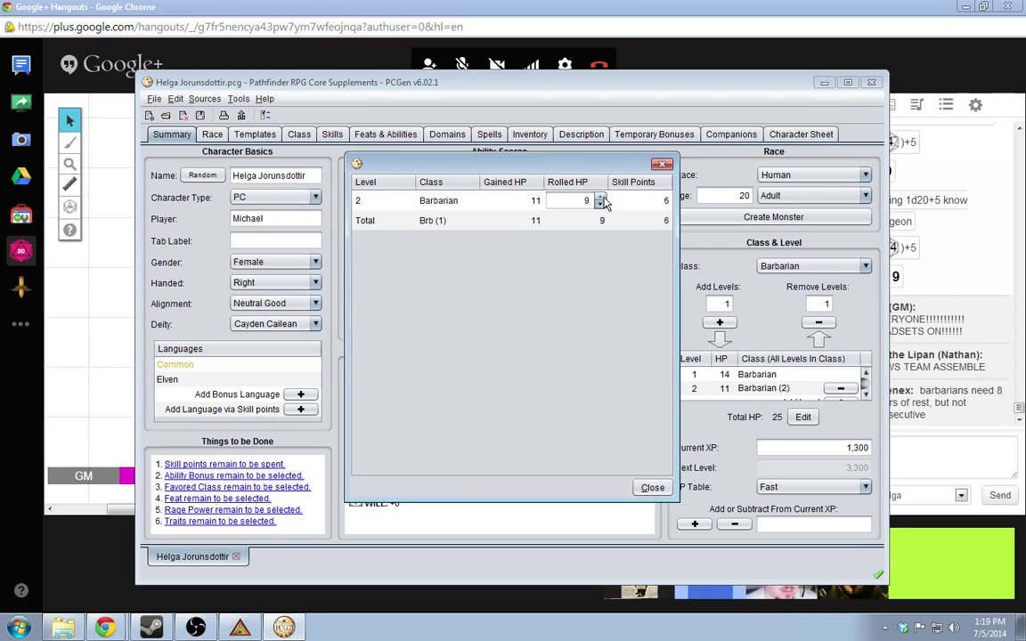
click(600, 198)
click(600, 198)
click(600, 198)
click(652, 487)
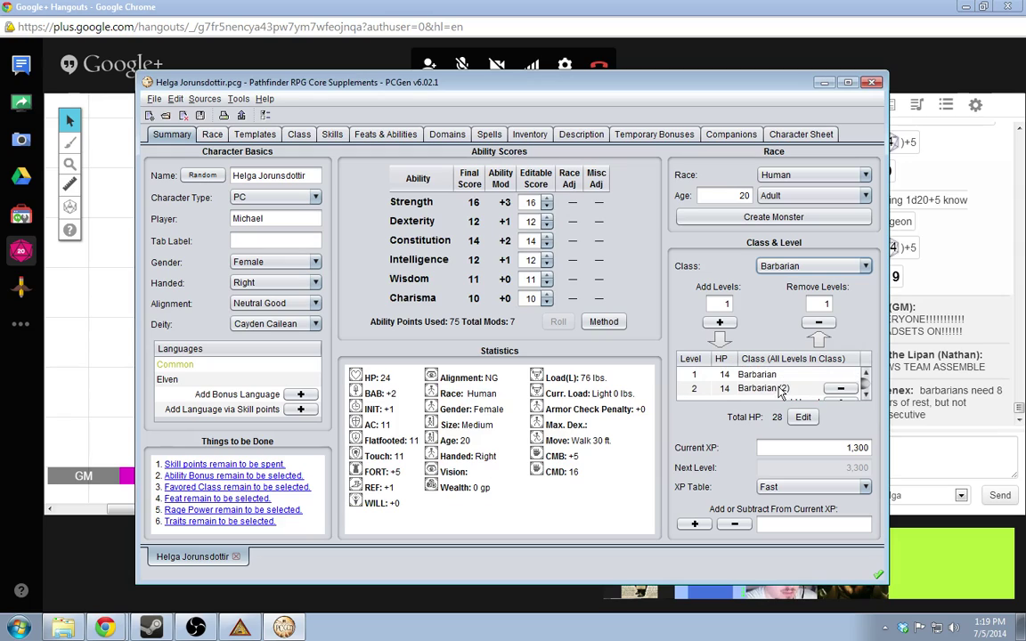
scroll(690, 374, down, 1)
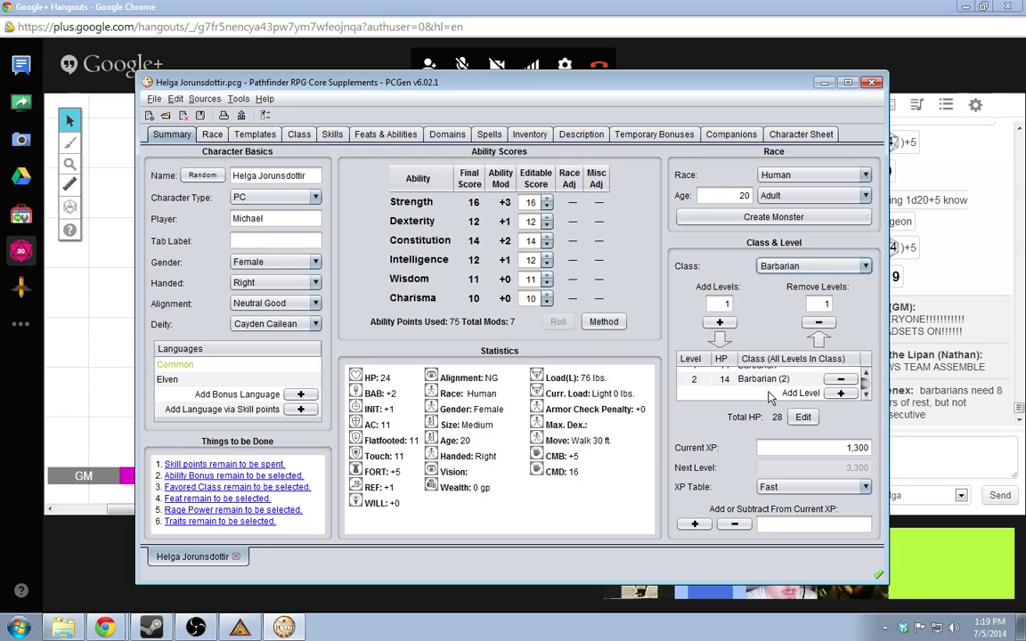
Look through the list of bonus languages for the character and close it without choosing one
click(301, 395)
scroll(338, 392, down, 5)
scroll(340, 395, down, 6)
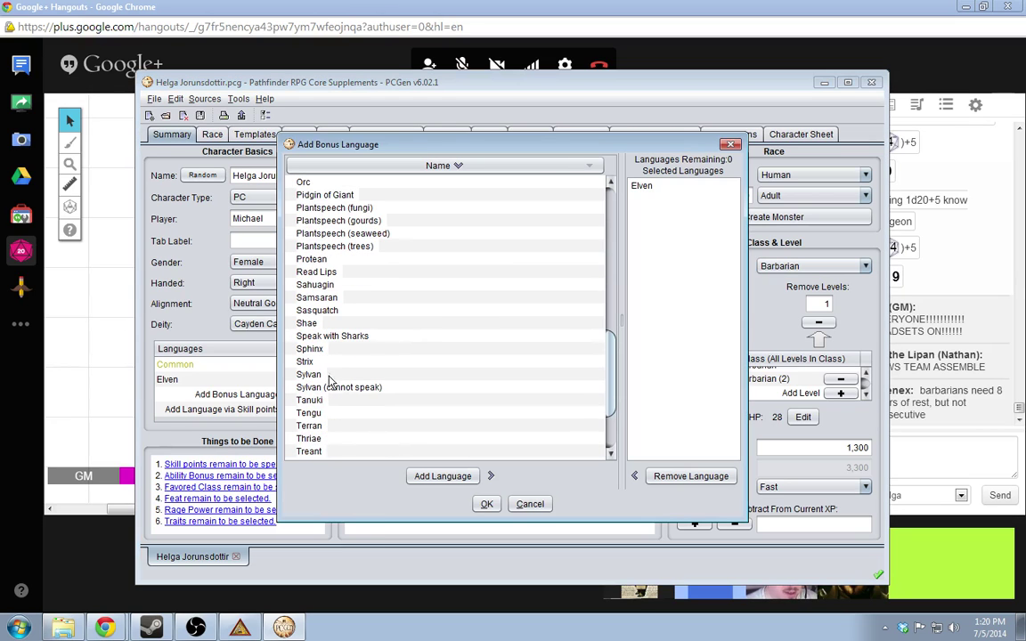
scroll(337, 301, down, 3)
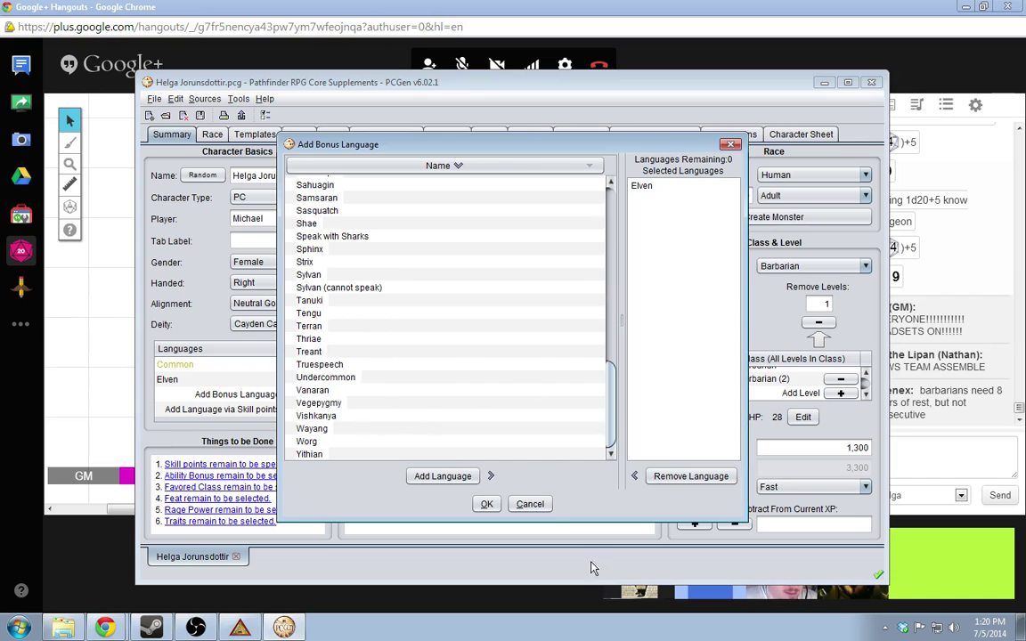
click(530, 504)
Add +2 Constitution as the character's racial Ability Bonus
click(386, 134)
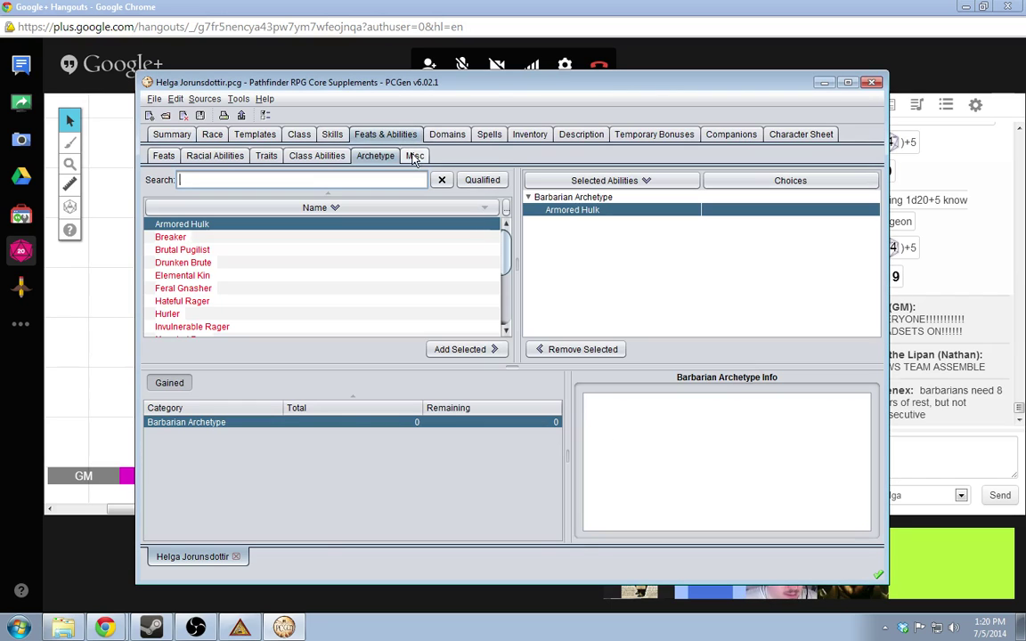
click(227, 159)
click(198, 238)
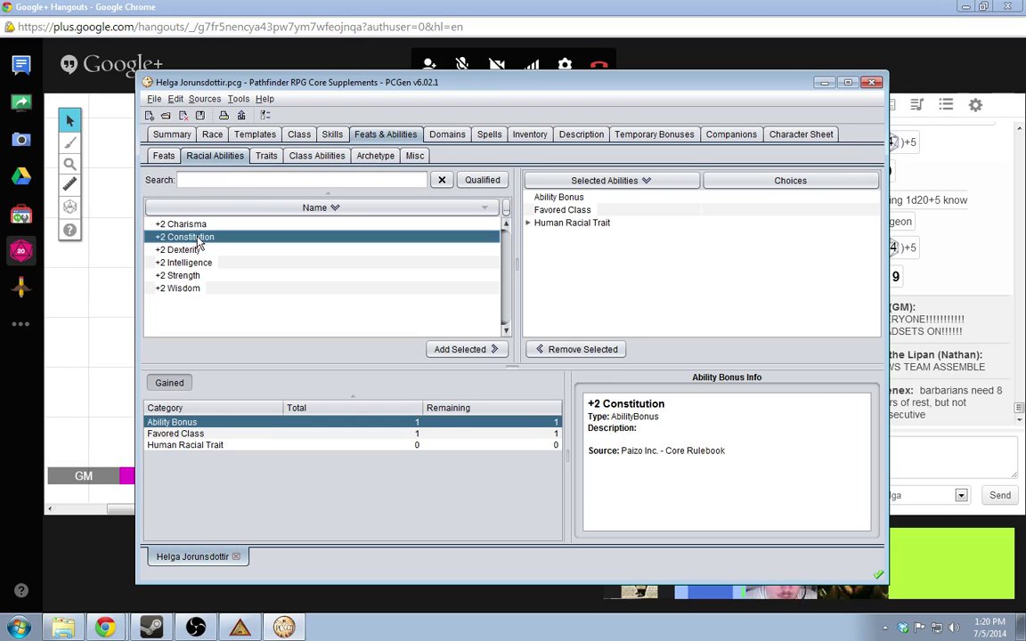
click(457, 349)
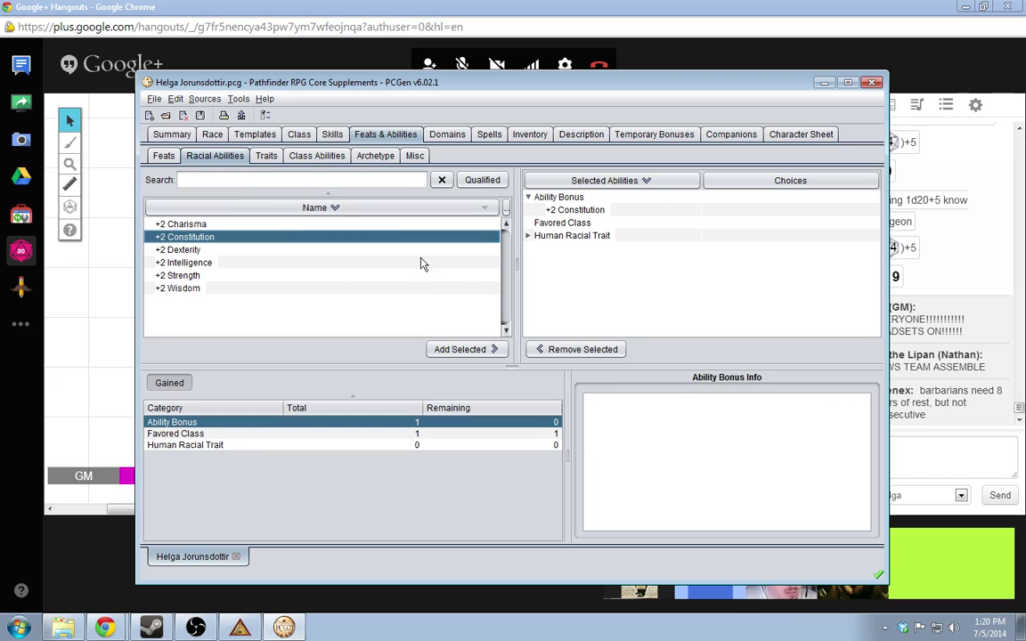
Examine the available traits, class abilities, races, templates, class levels and skills, and recheck the character summary
click(267, 156)
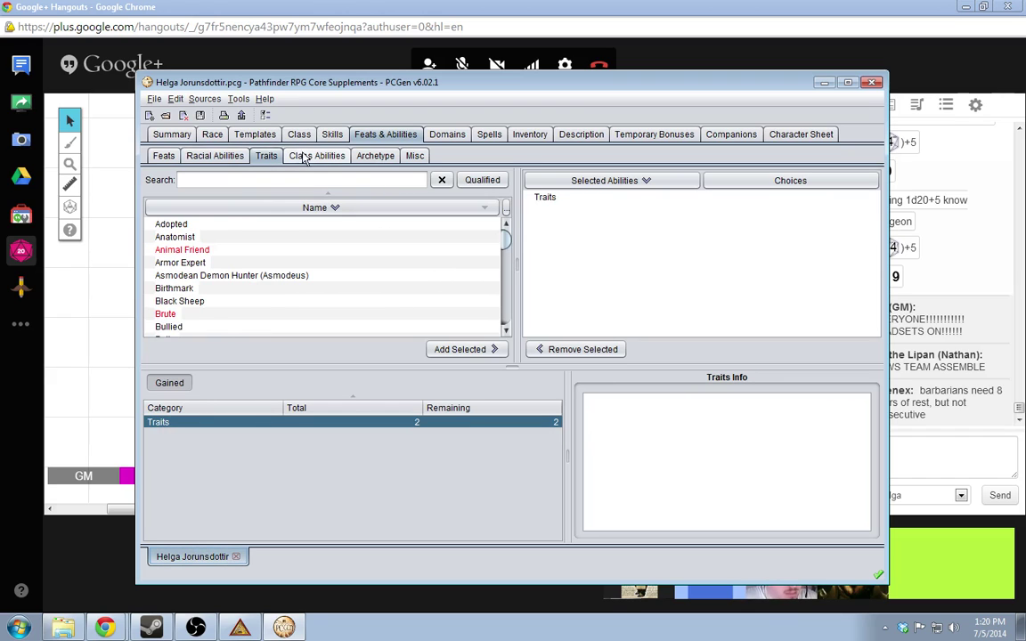
click(303, 157)
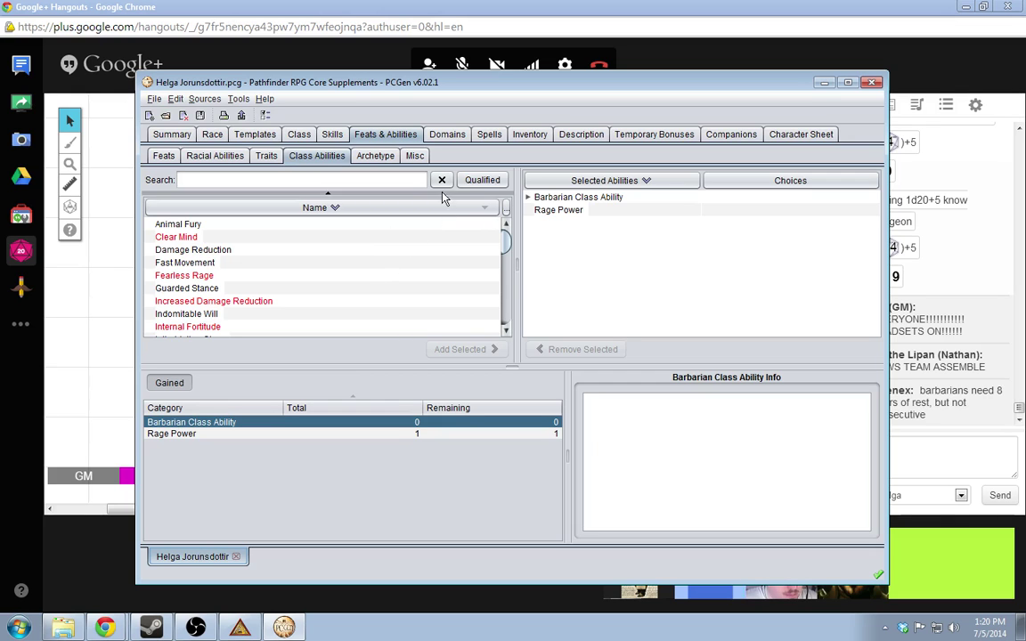
click(211, 135)
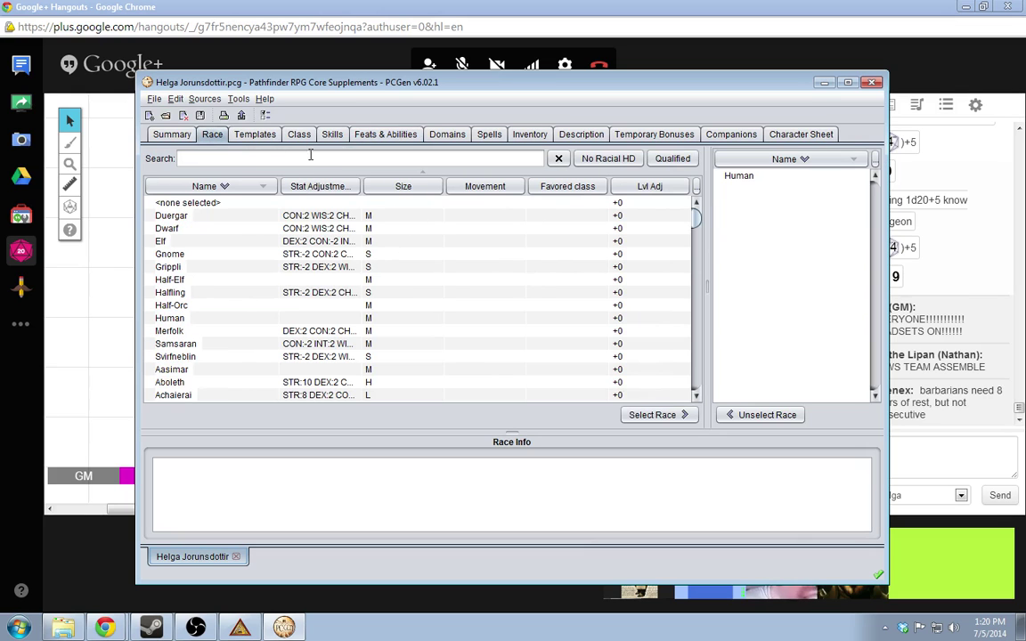
scroll(320, 280, down, 10)
scroll(325, 293, up, 3)
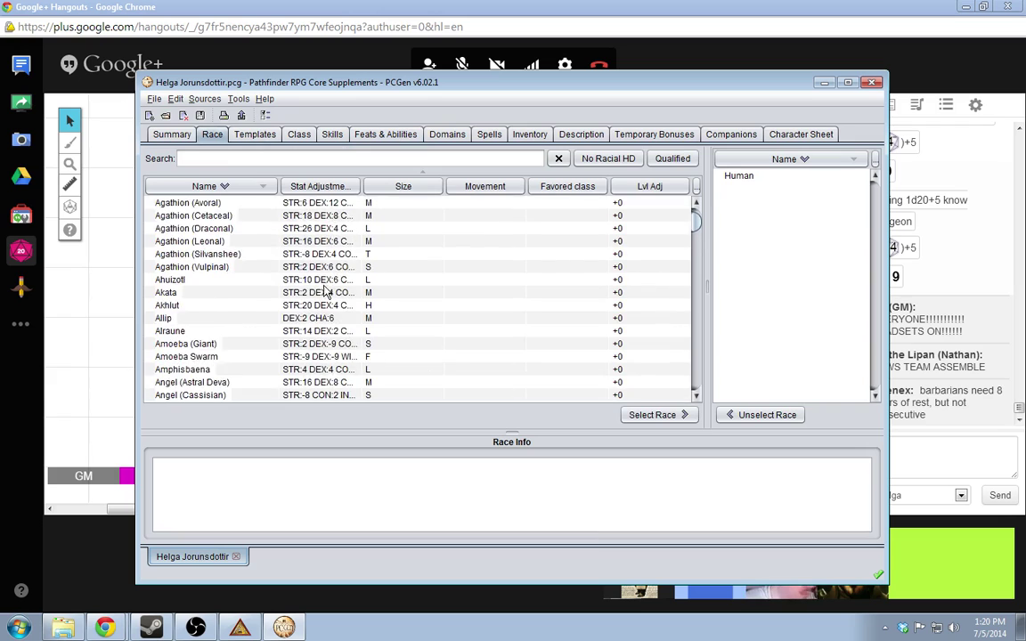
scroll(325, 289, up, 5)
click(151, 133)
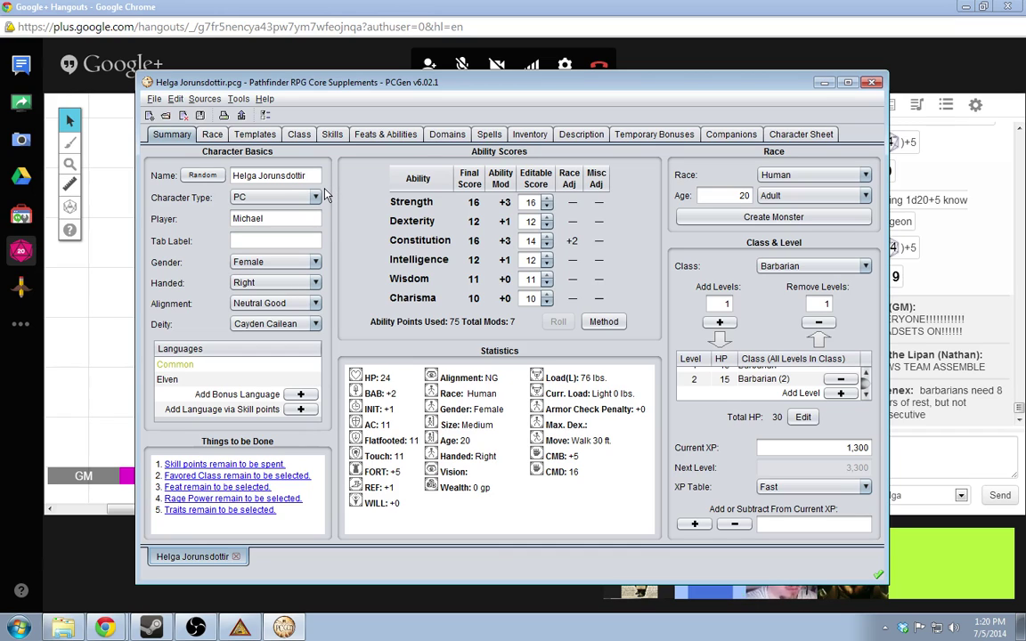
click(212, 133)
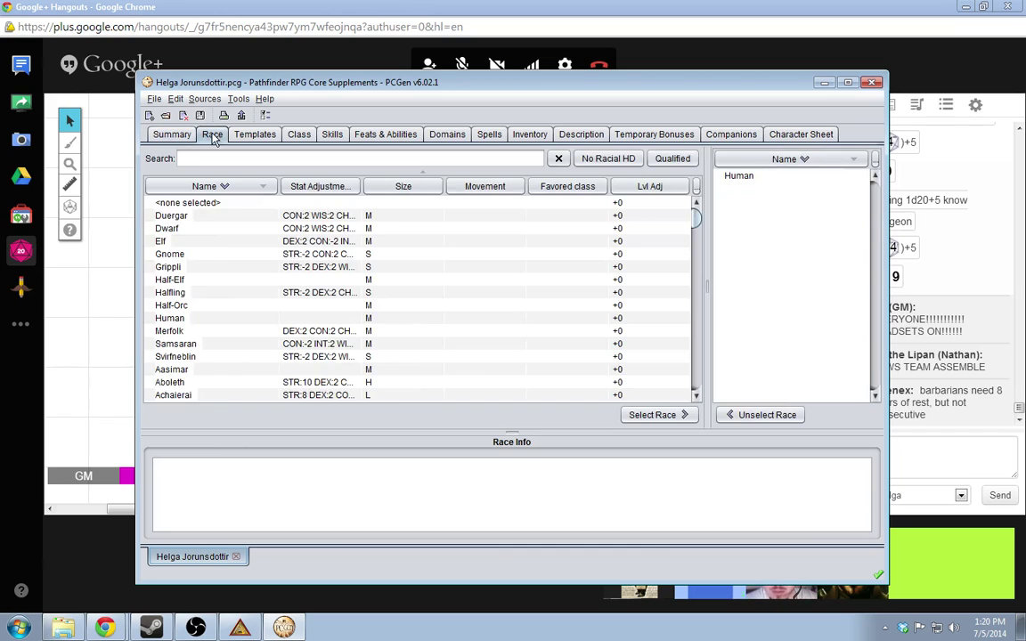
click(254, 134)
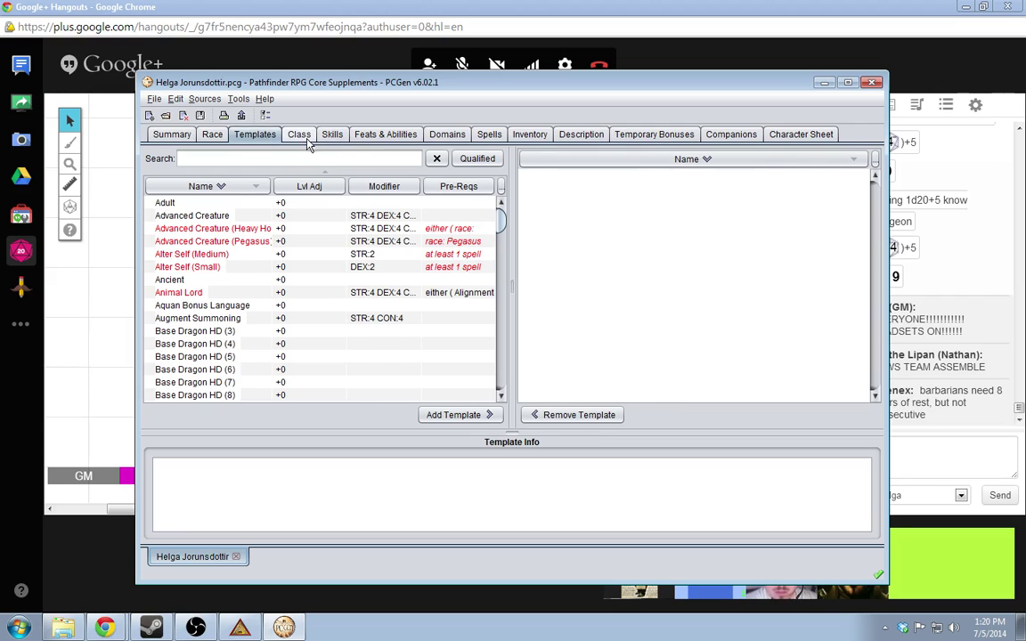
click(303, 138)
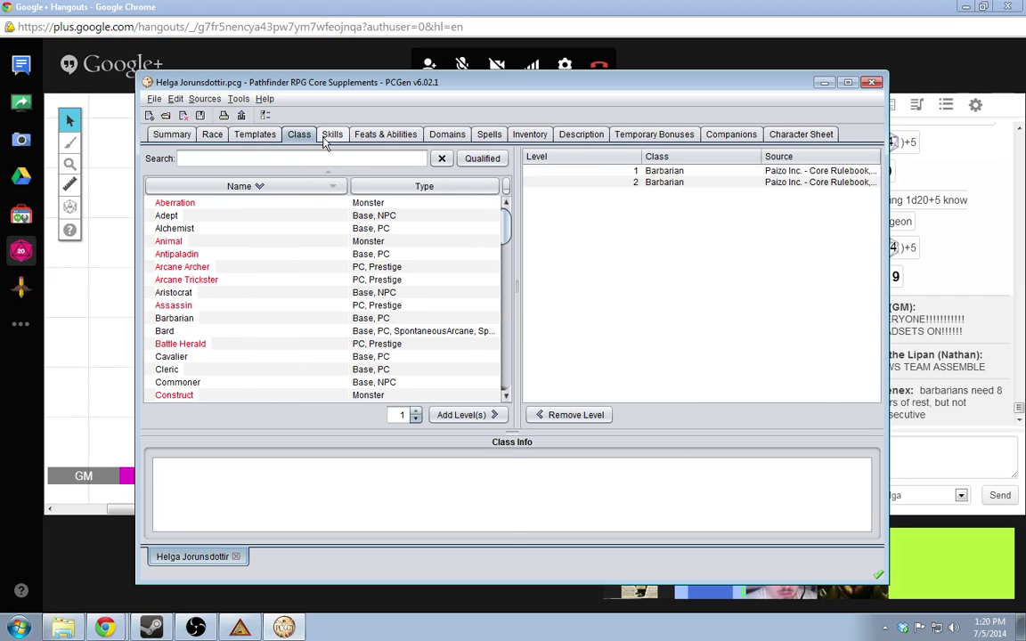
click(331, 136)
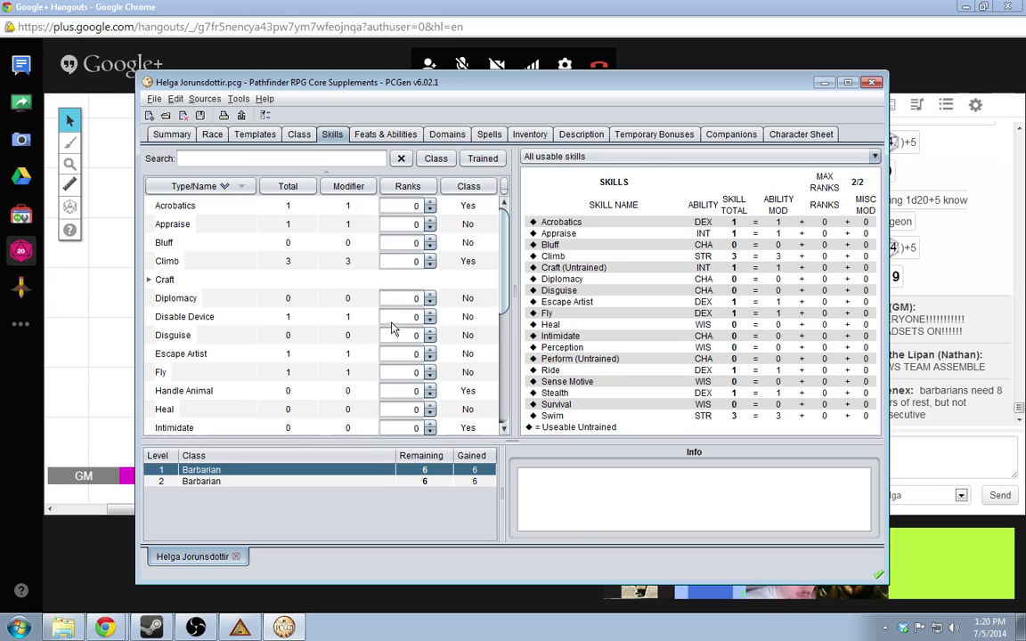
click(378, 135)
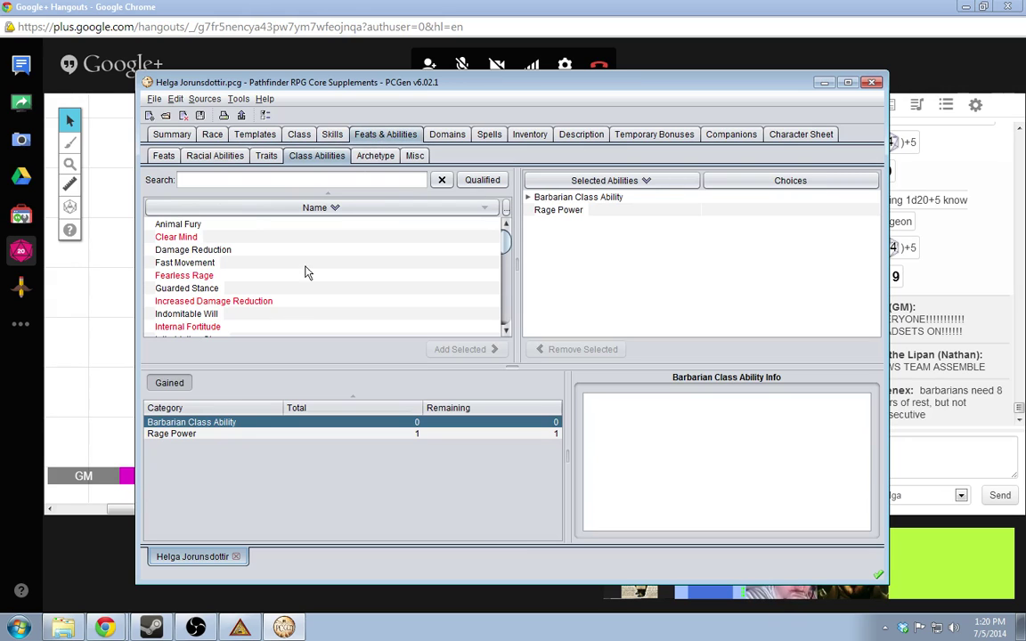
Switch to Hero Lab to show the barbarian's skill list, and place the PCGen window so that list can be read beside it
click(240, 627)
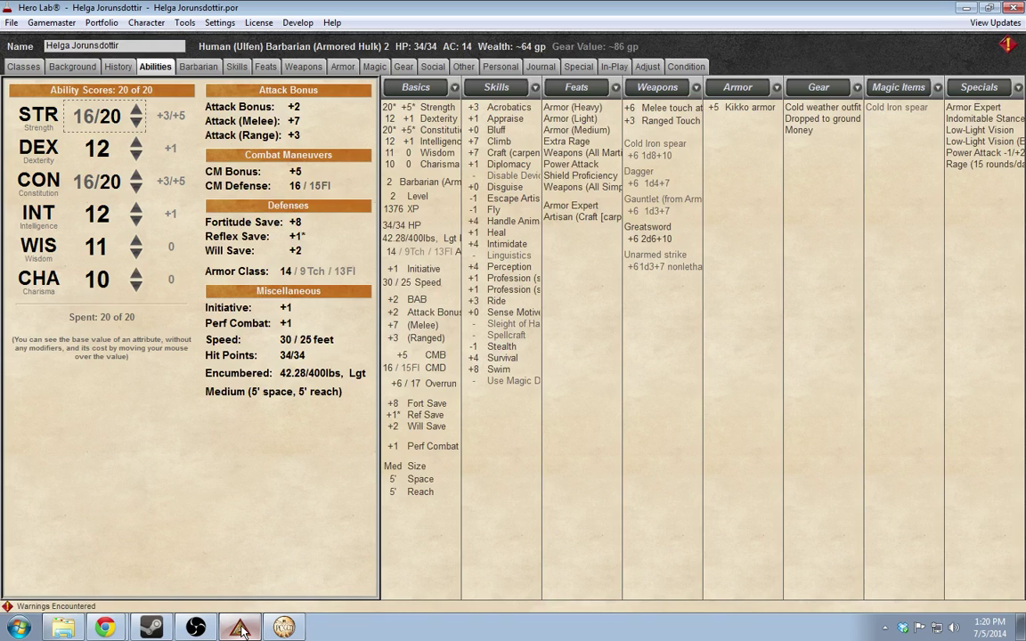
click(239, 67)
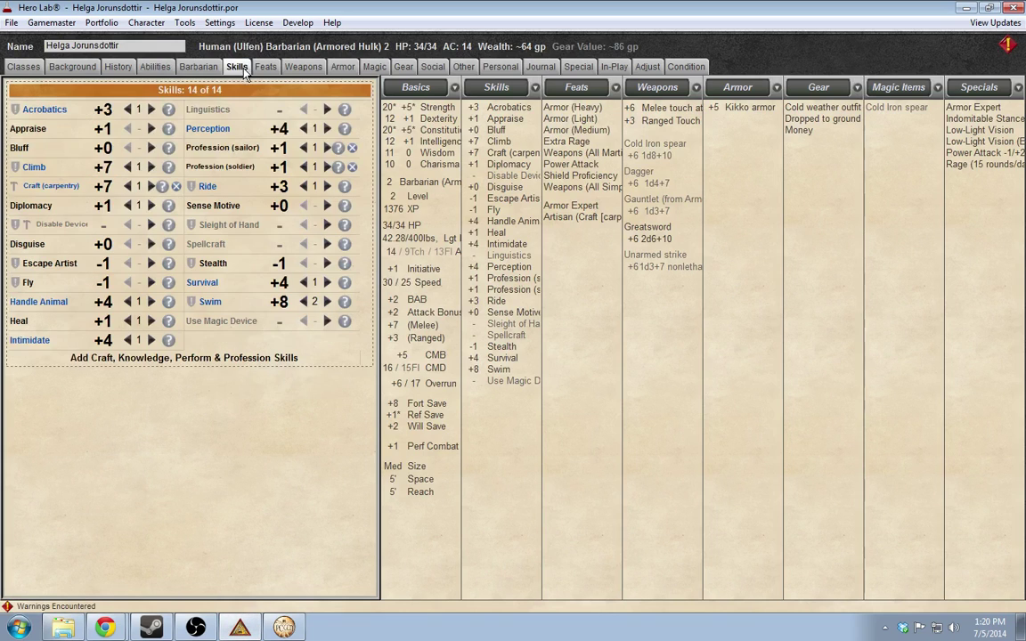
click(284, 627)
drag(279, 87, 380, 79)
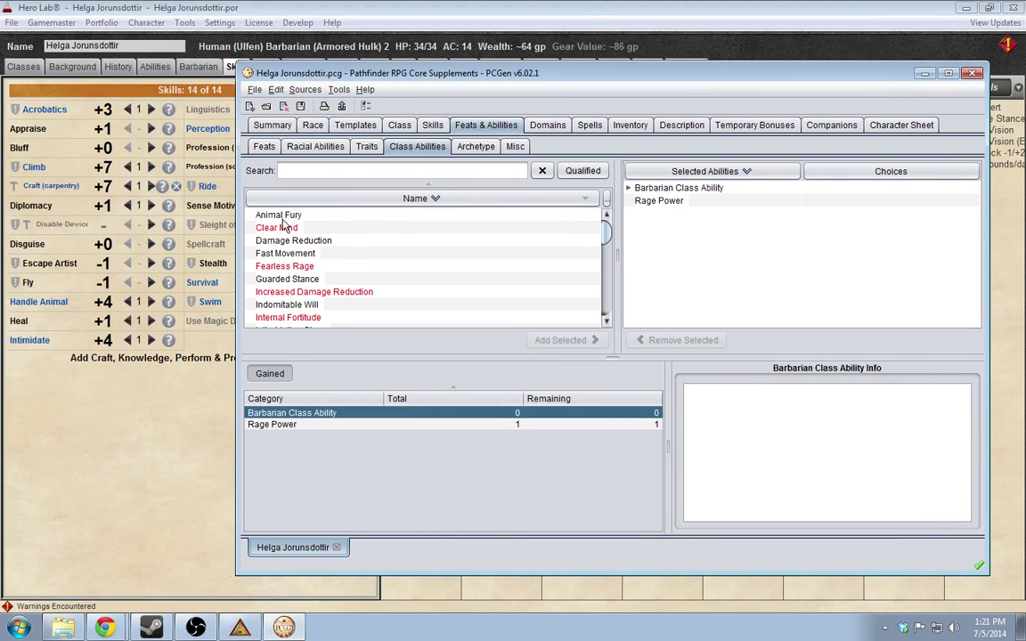
Assign one level 1 skill rank each to Acrobatics and Climb in PCGen
click(432, 127)
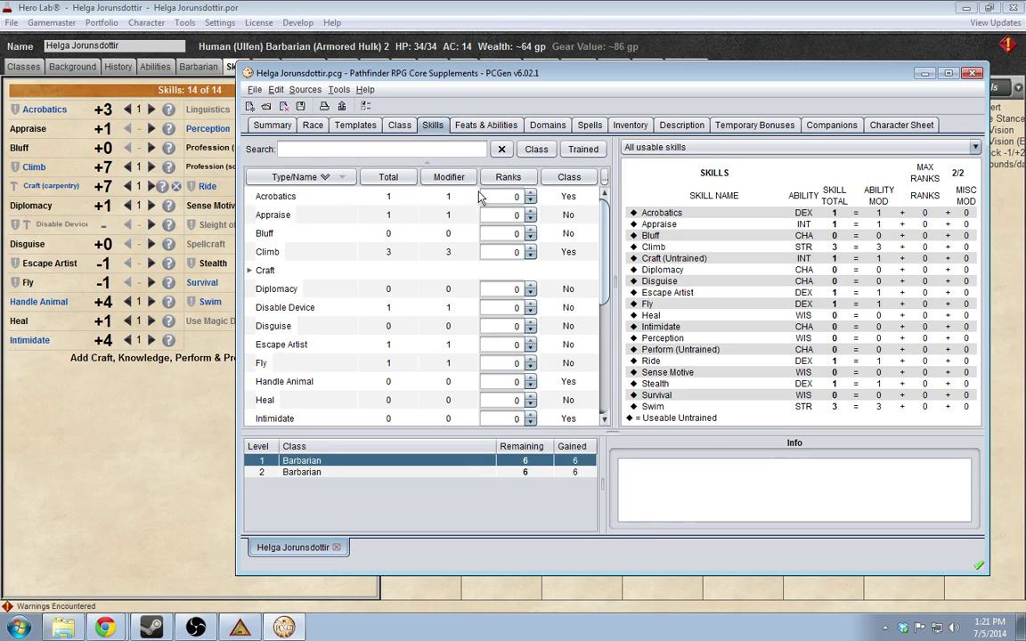
click(532, 195)
click(531, 194)
click(531, 194)
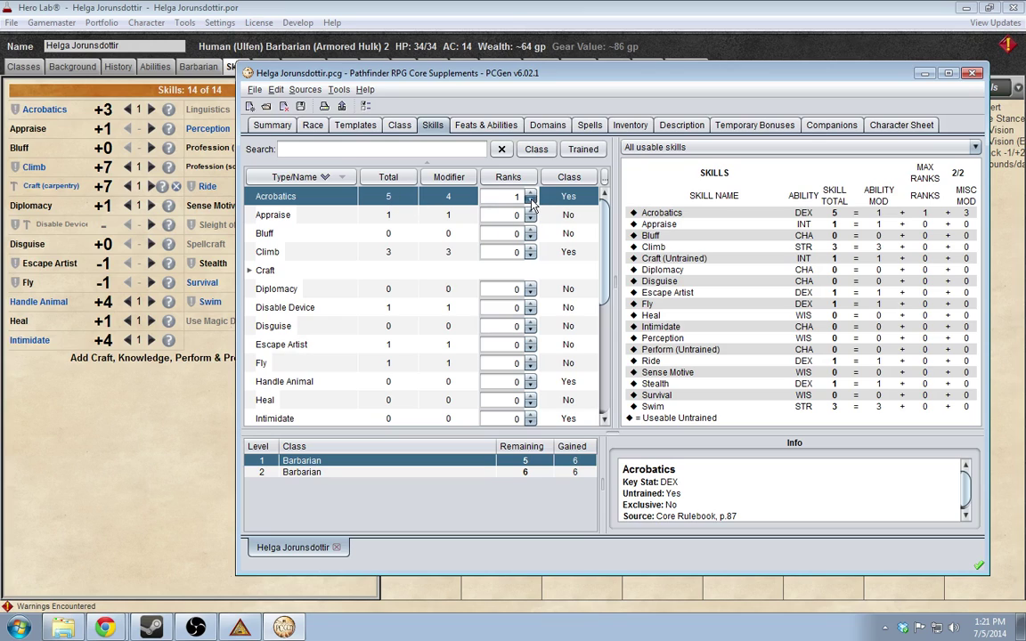
click(531, 201)
click(531, 192)
click(531, 251)
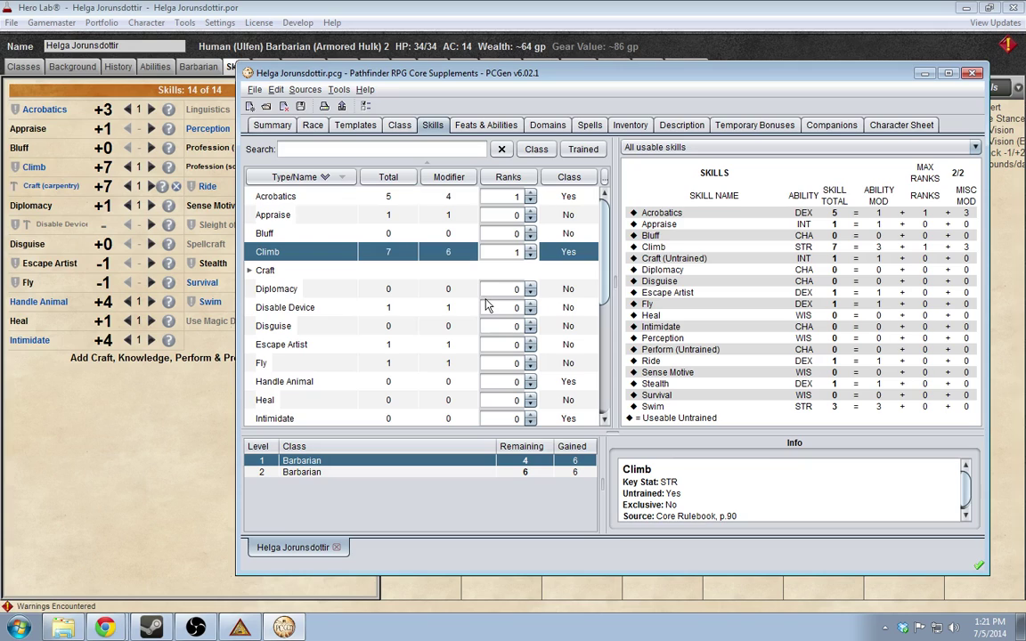
Assign one rank to Craft (Carpentry) within the Craft skills and collapse the group
click(250, 271)
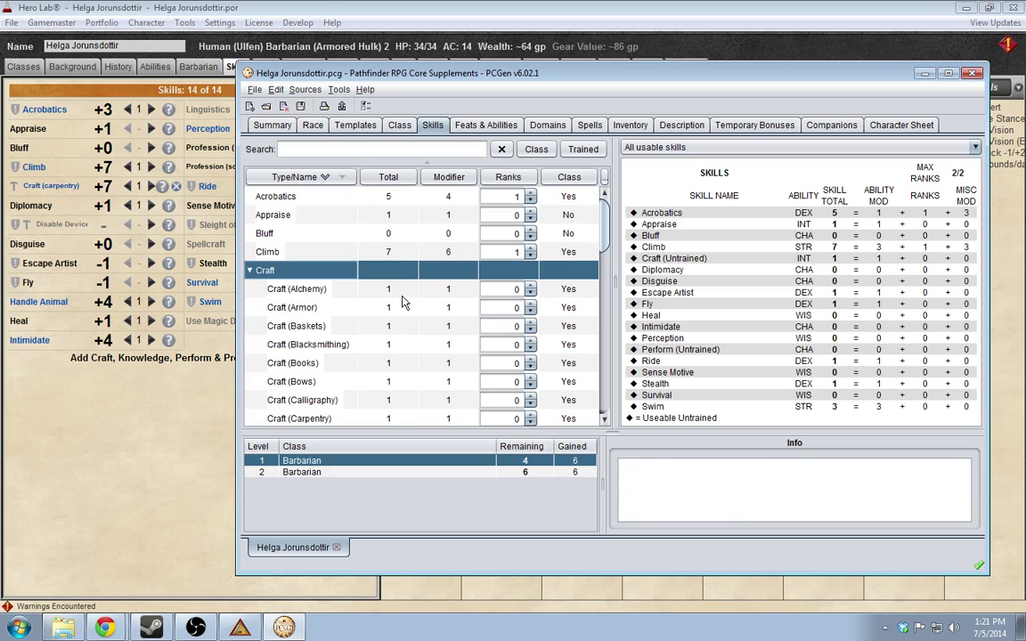
click(530, 416)
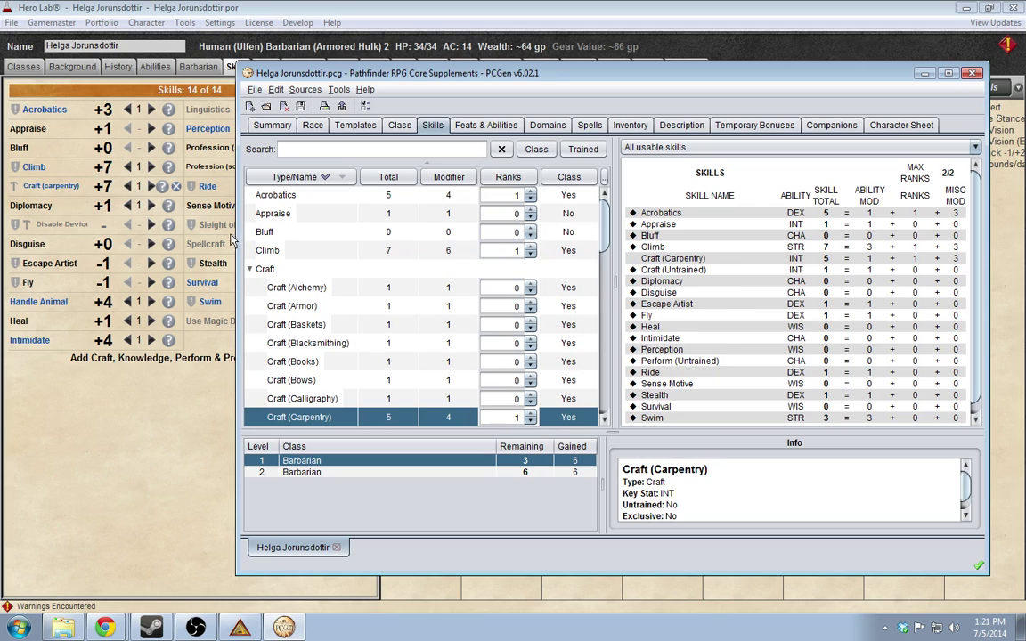
click(253, 273)
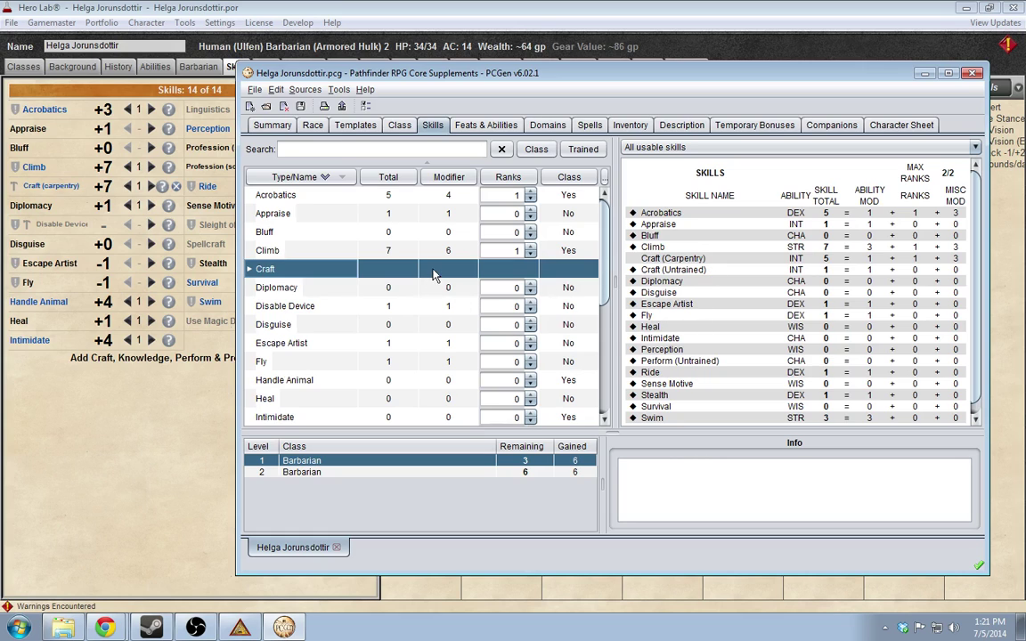
Assign one skill rank each to Handle Animal and Heal
scroll(517, 363, down, 4)
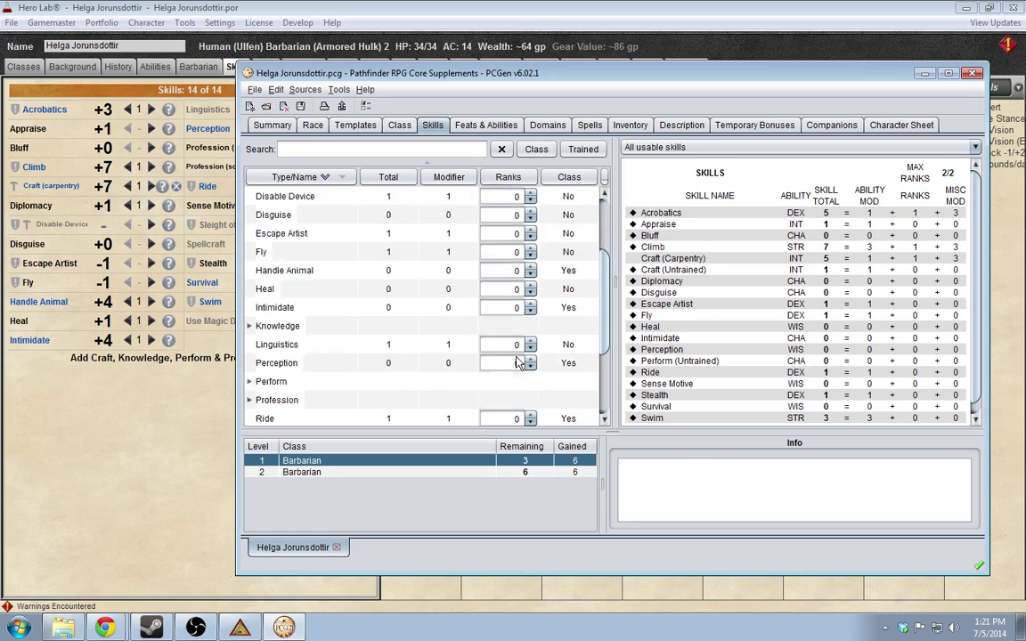
scroll(514, 338, up, 1)
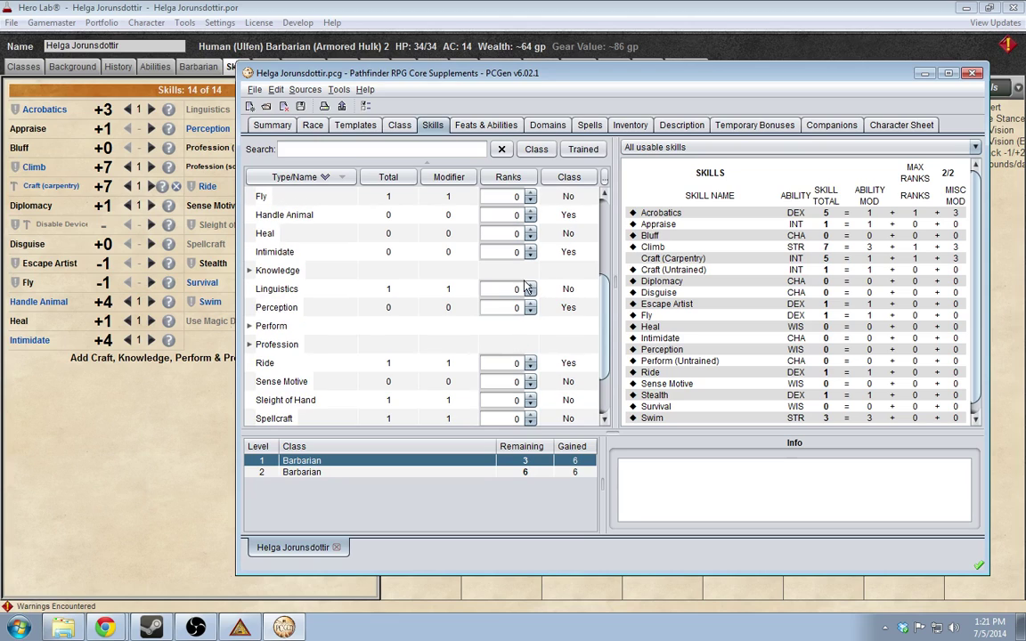
click(530, 216)
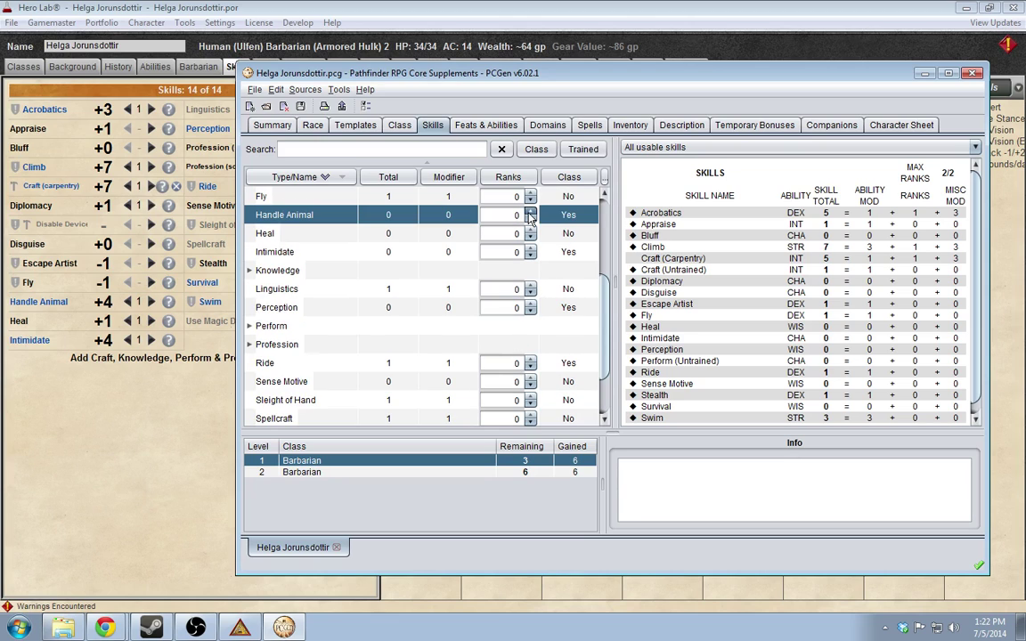
click(530, 212)
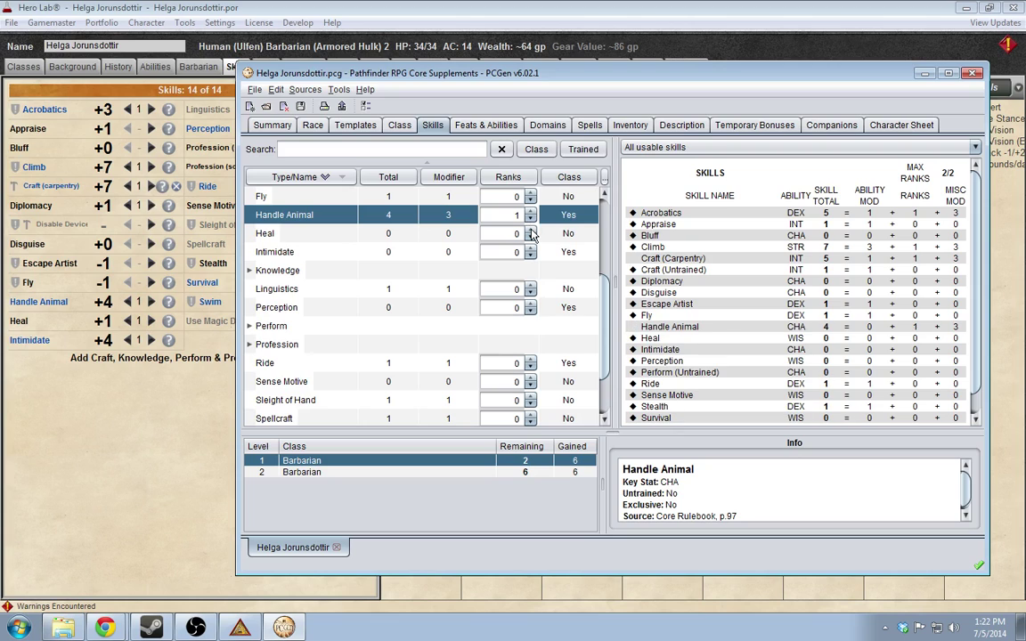
click(532, 233)
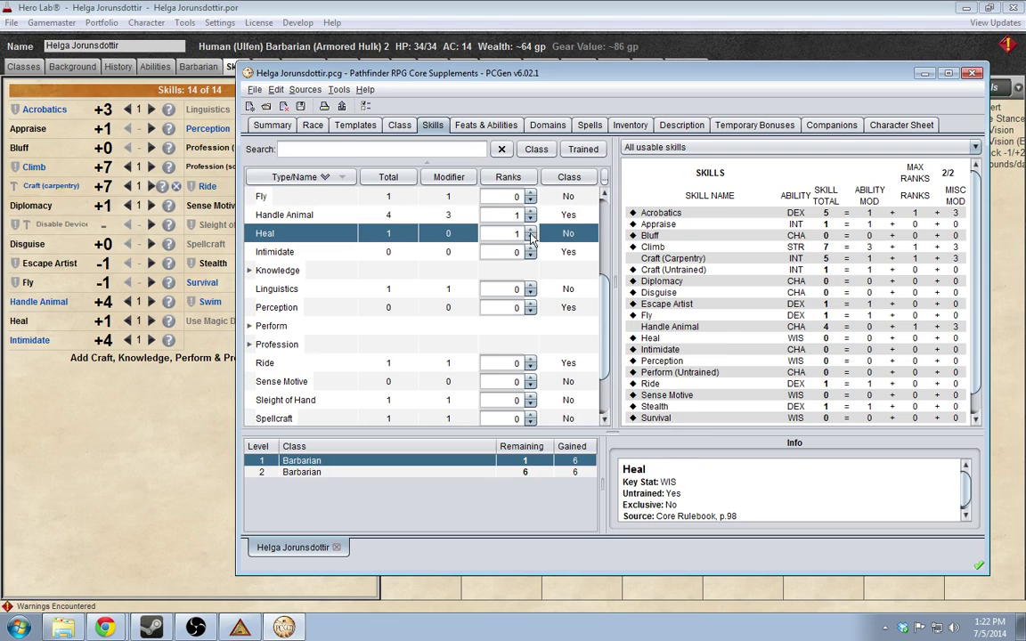
Assign one skill rank each to Intimidate and Perception, moving the PCGen window to uncover the second column of Hero Lab's skill list
click(529, 230)
click(530, 253)
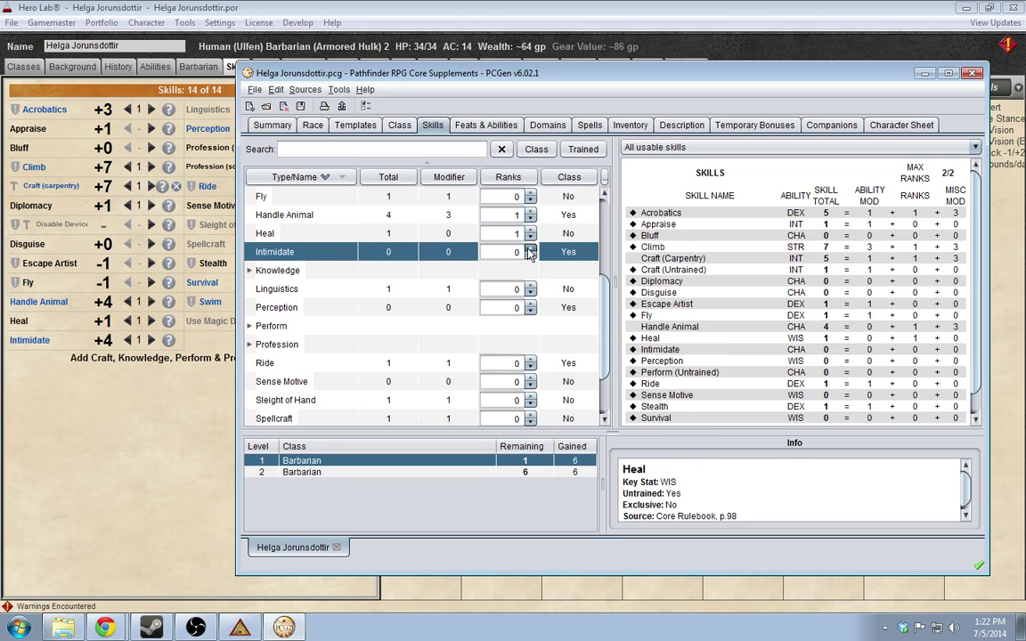
click(530, 249)
drag(384, 75, 481, 72)
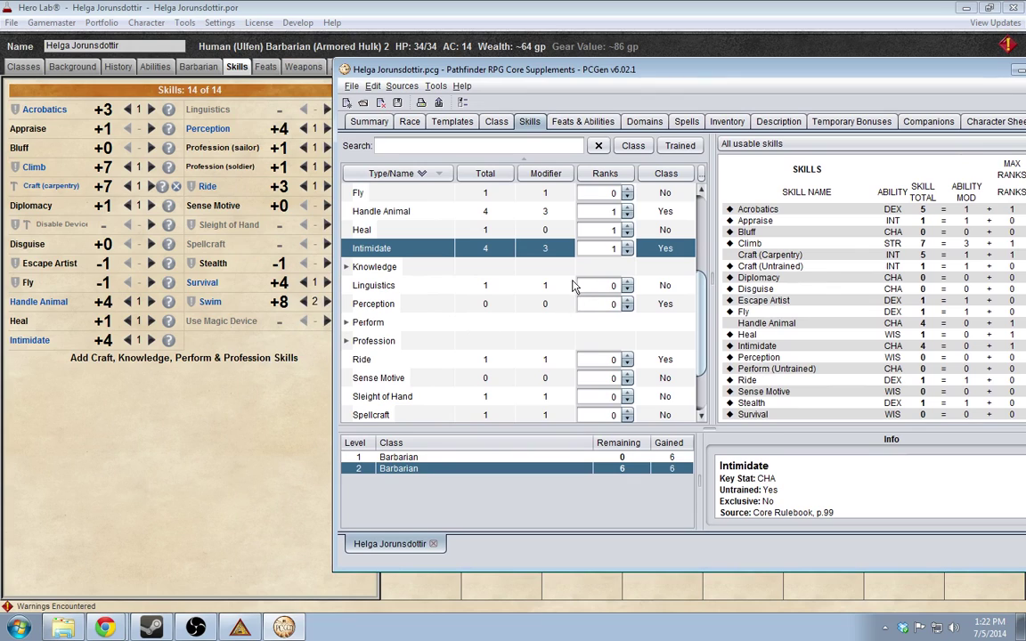
click(628, 301)
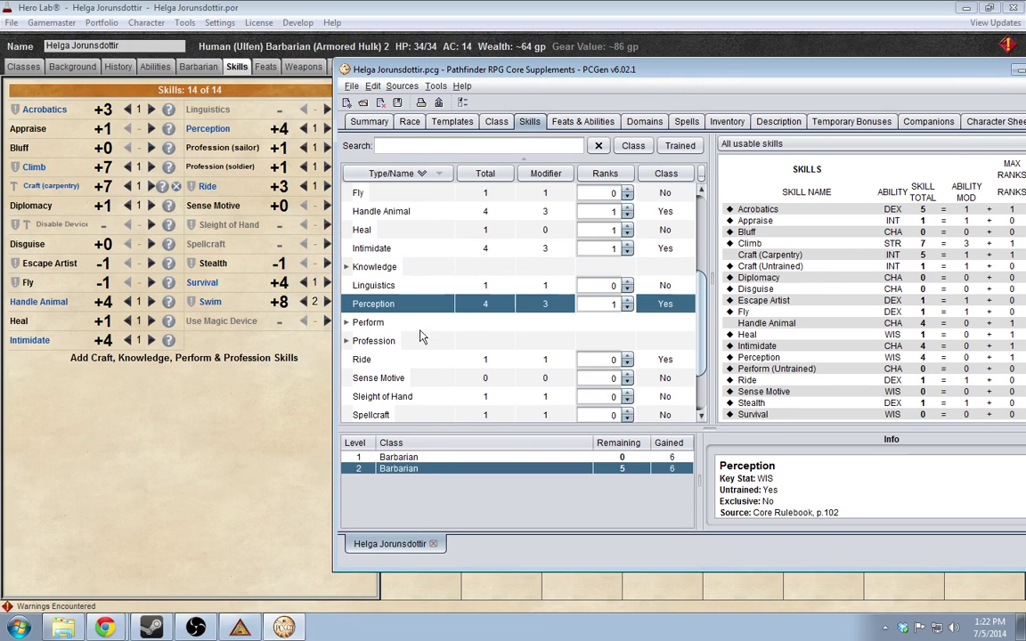
Assign one rank each to Profession (Soldier) and Profession (Sailor) within the Profession skills and collapse the group
click(347, 324)
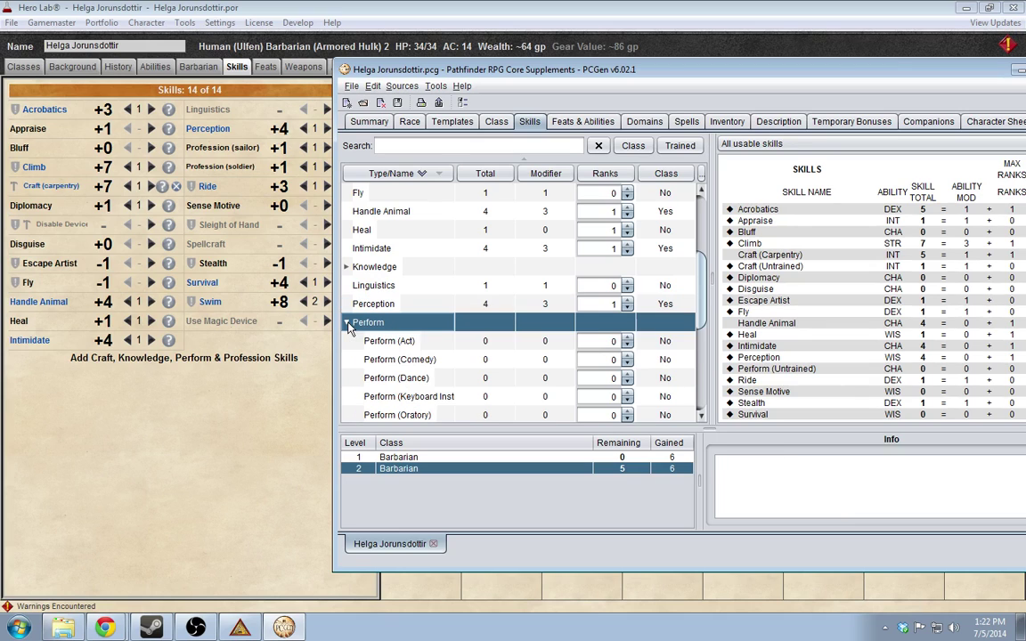
click(347, 324)
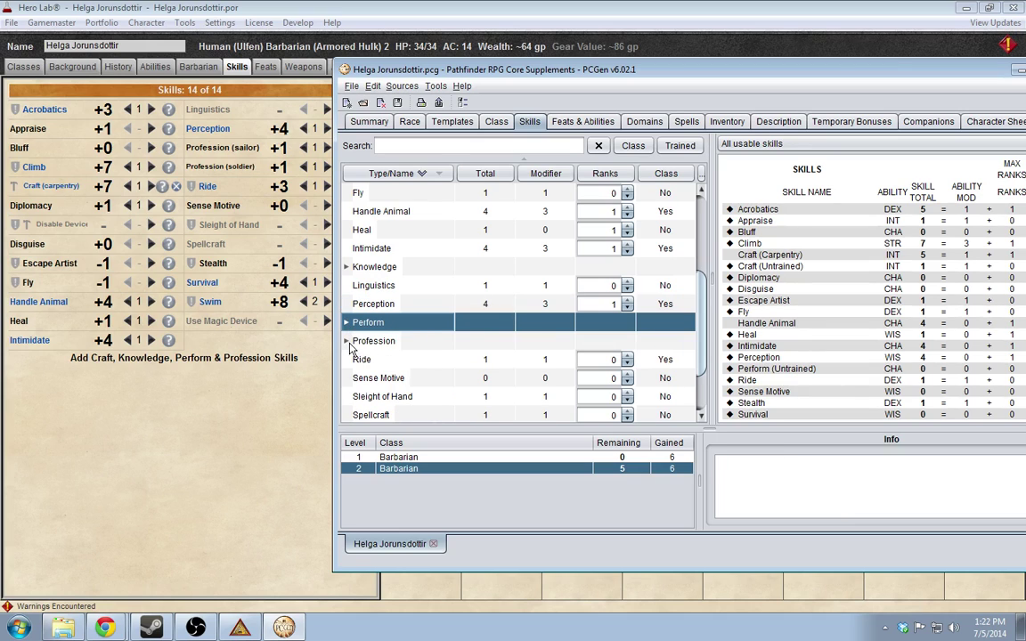
click(347, 341)
scroll(499, 368, down, 10)
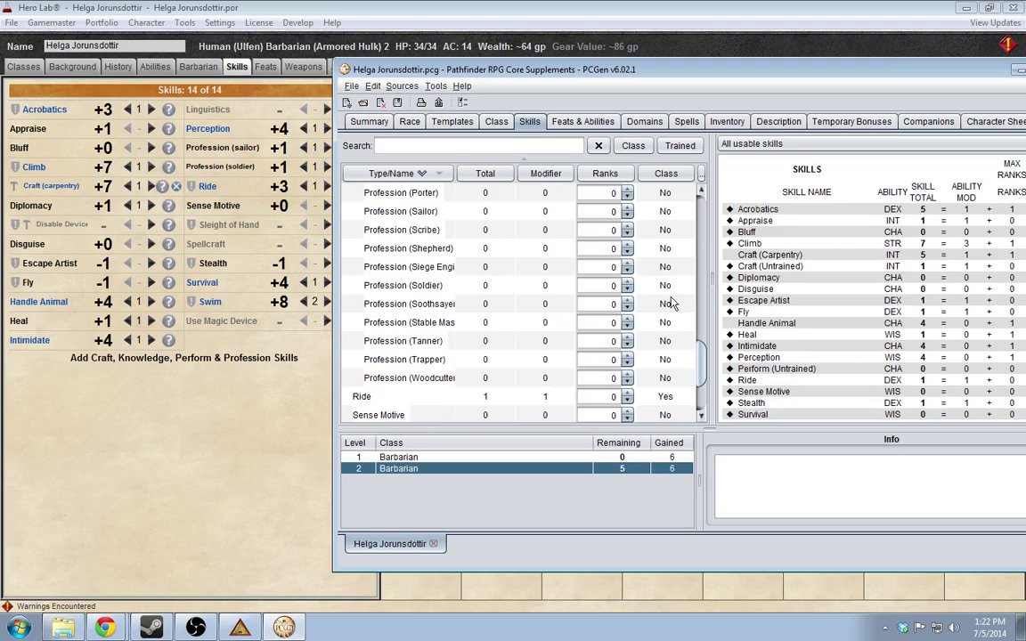
click(628, 281)
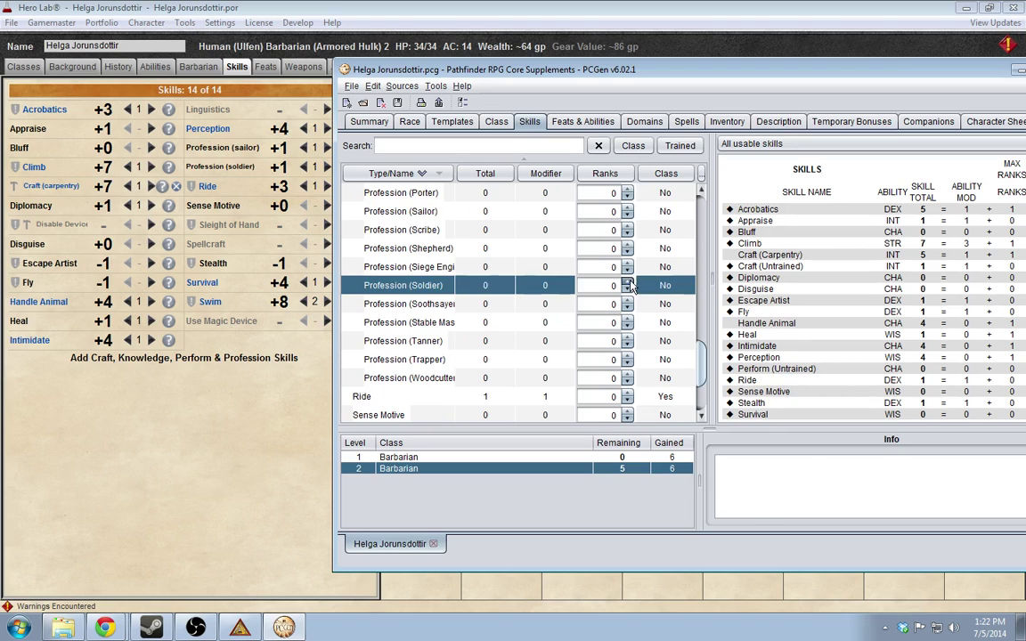
click(626, 210)
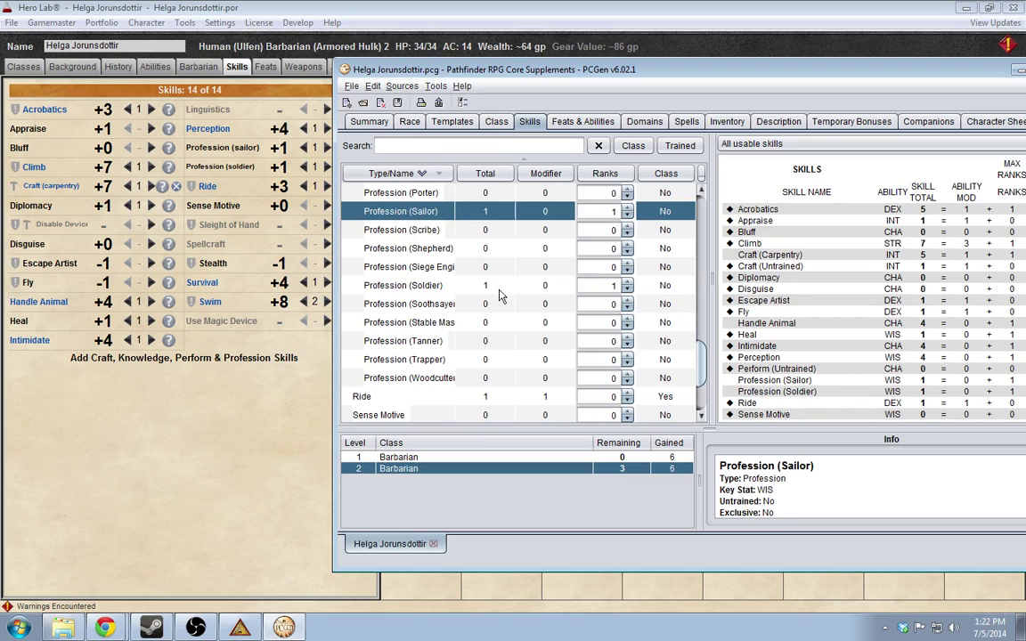
scroll(396, 297, up, 8)
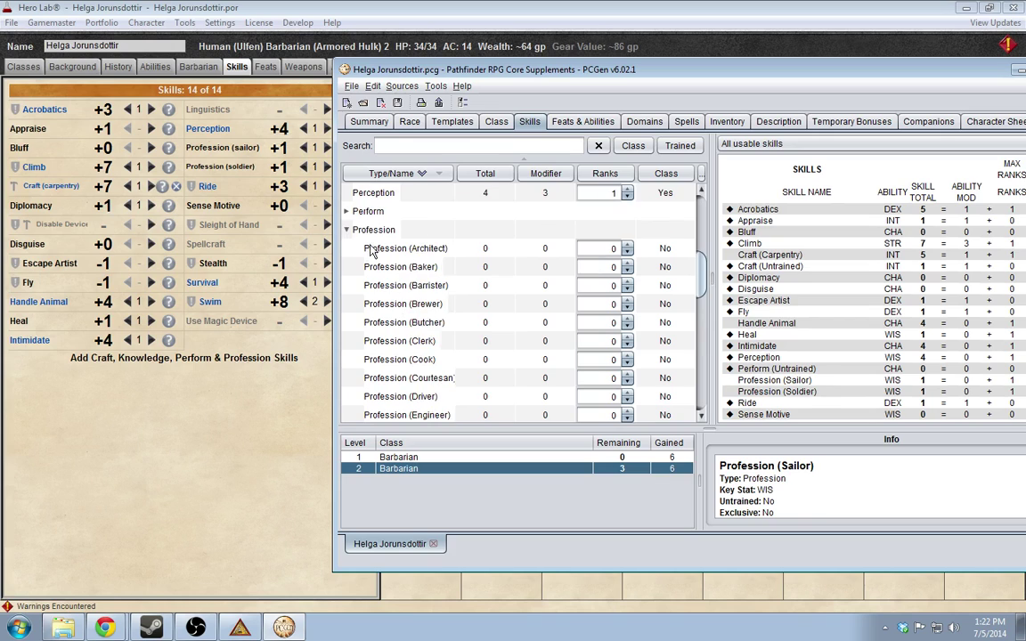
click(346, 229)
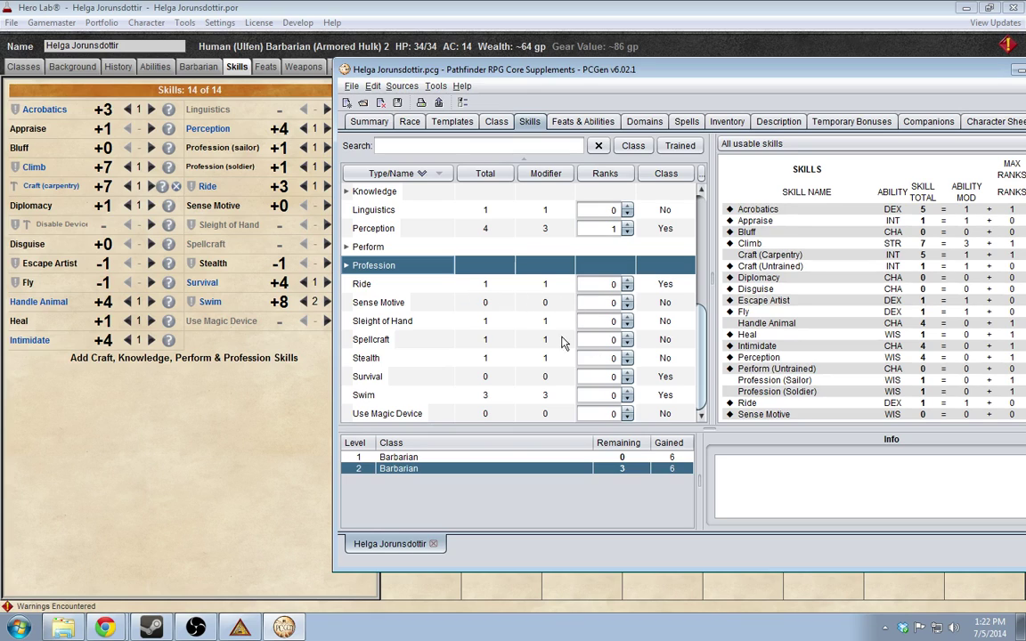
Assign one skill rank to Survival and two ranks to Swim
click(627, 378)
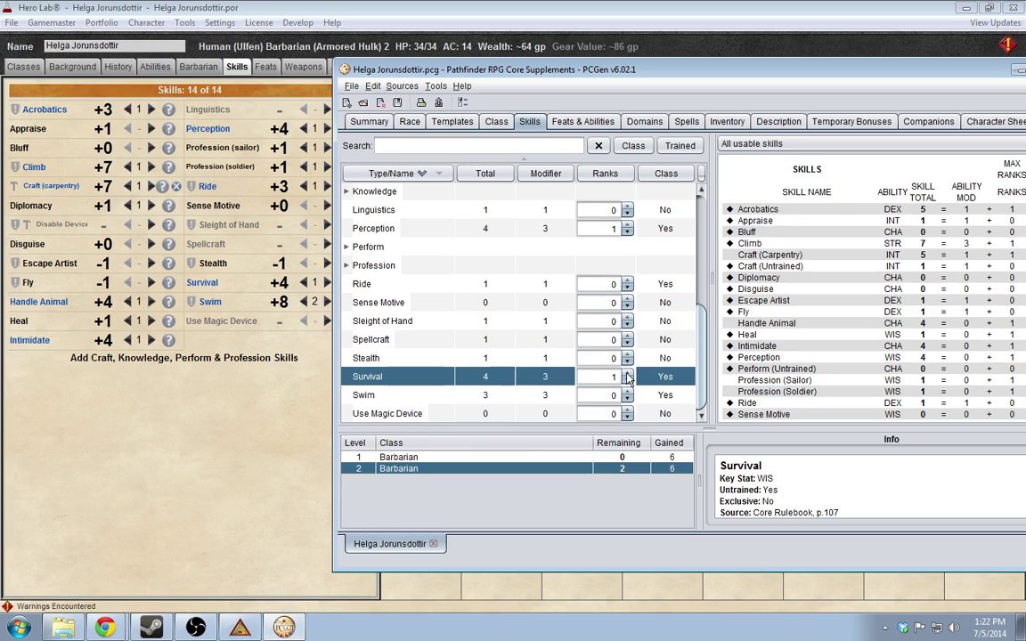
click(627, 392)
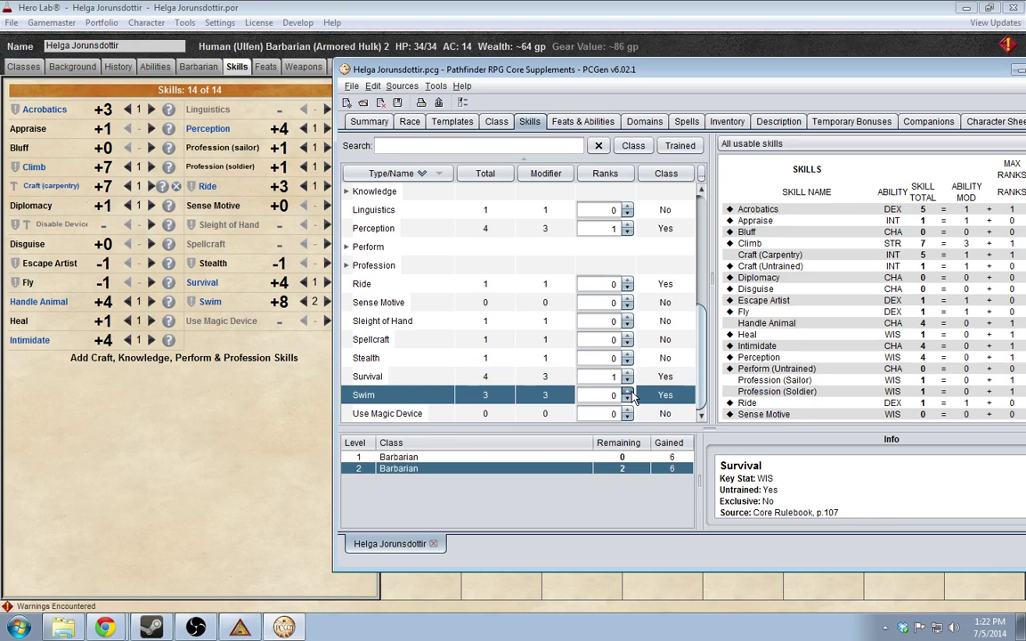
click(628, 391)
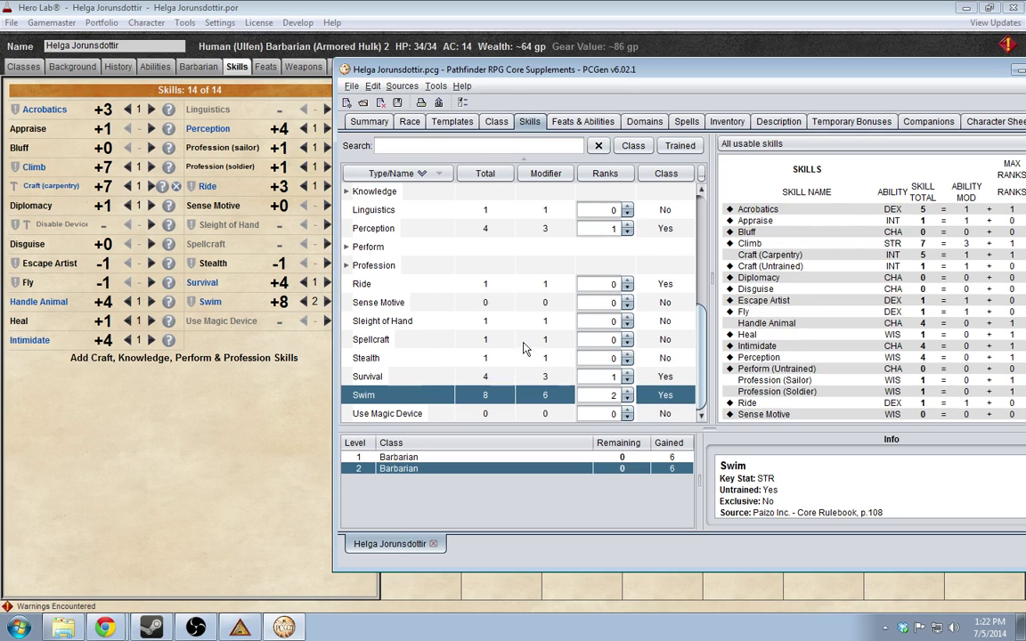
scroll(535, 351, up, 5)
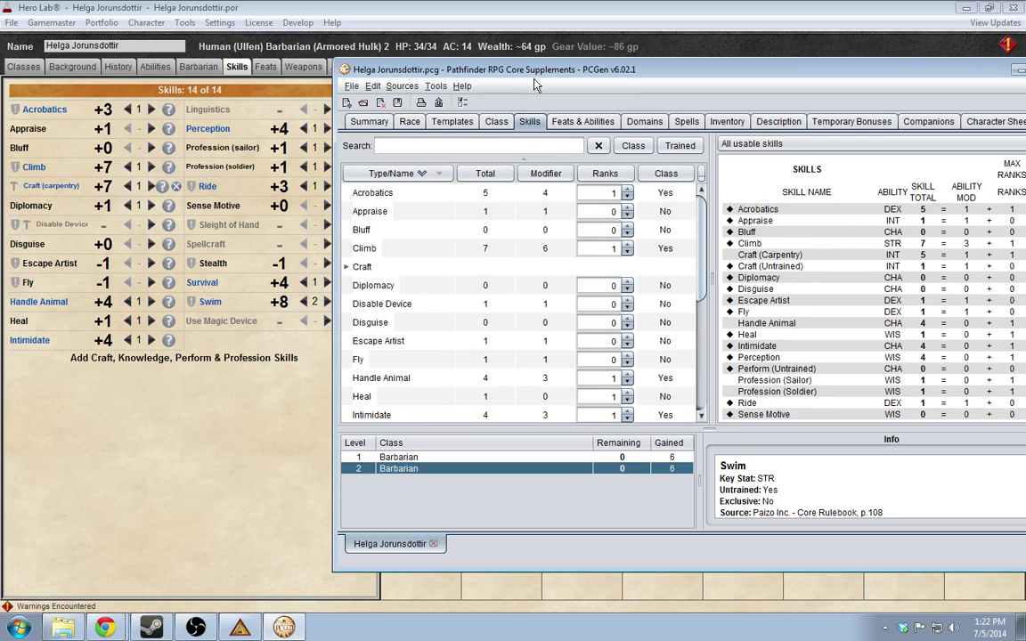
Choose Barbarian as the character's favored class from the outstanding racial ability selections
drag(535, 79, 399, 63)
click(227, 104)
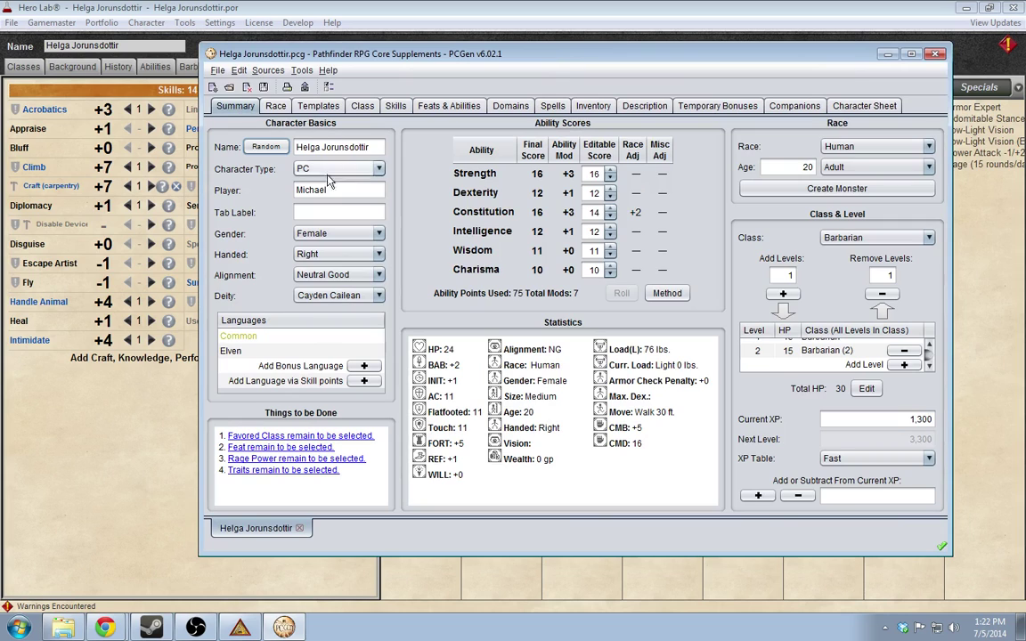
click(358, 437)
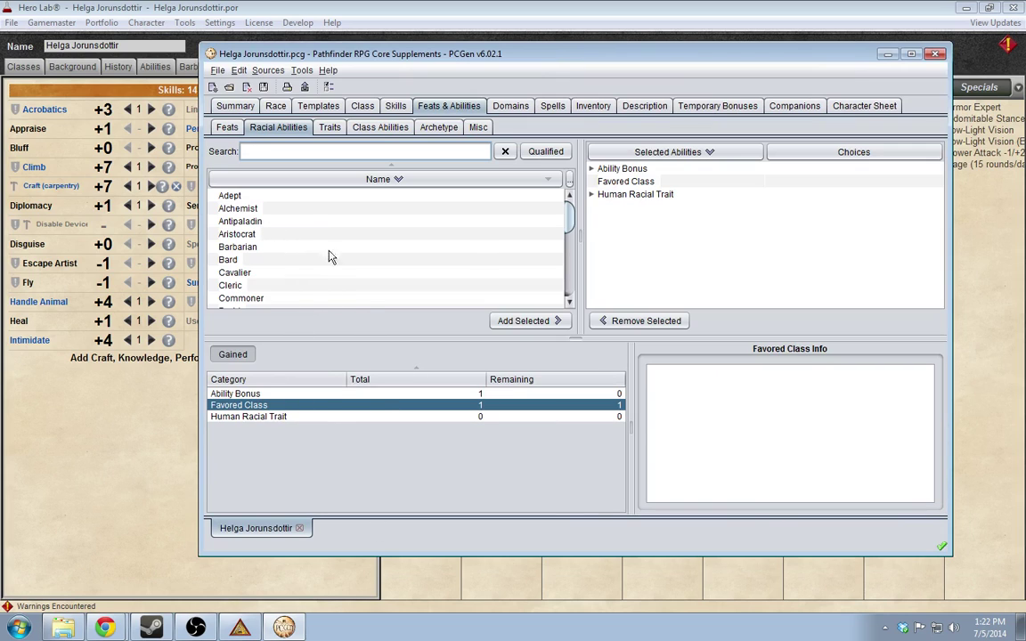
click(592, 195)
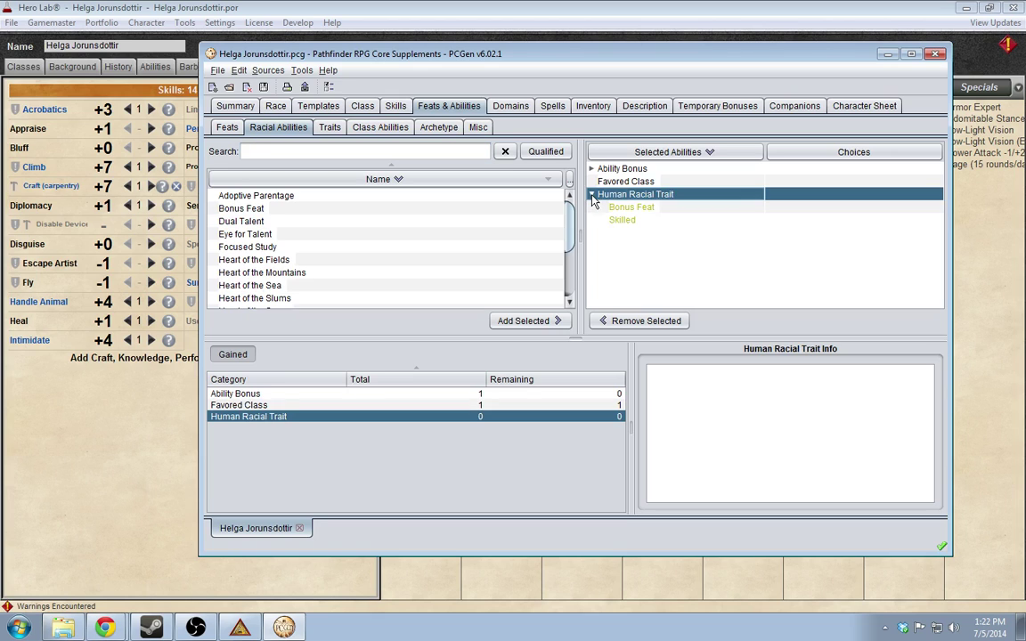
click(592, 168)
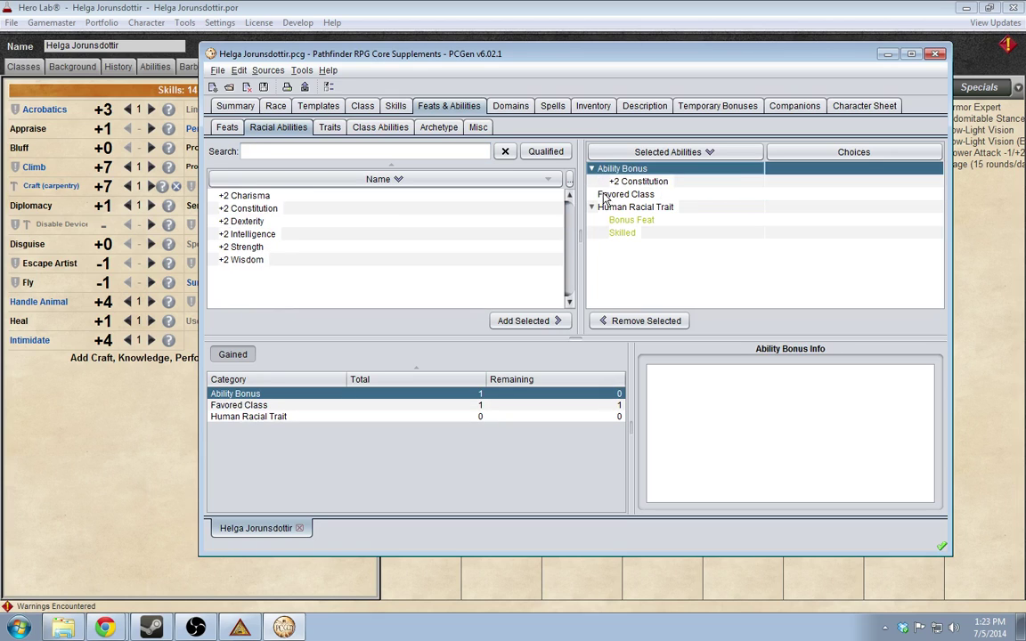
click(614, 195)
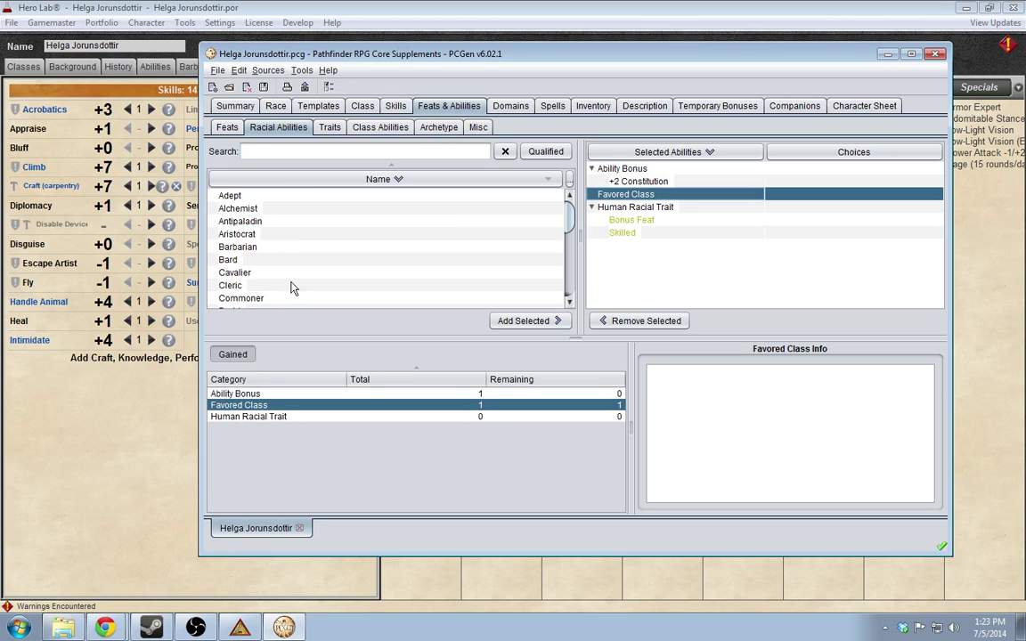
click(250, 250)
click(543, 324)
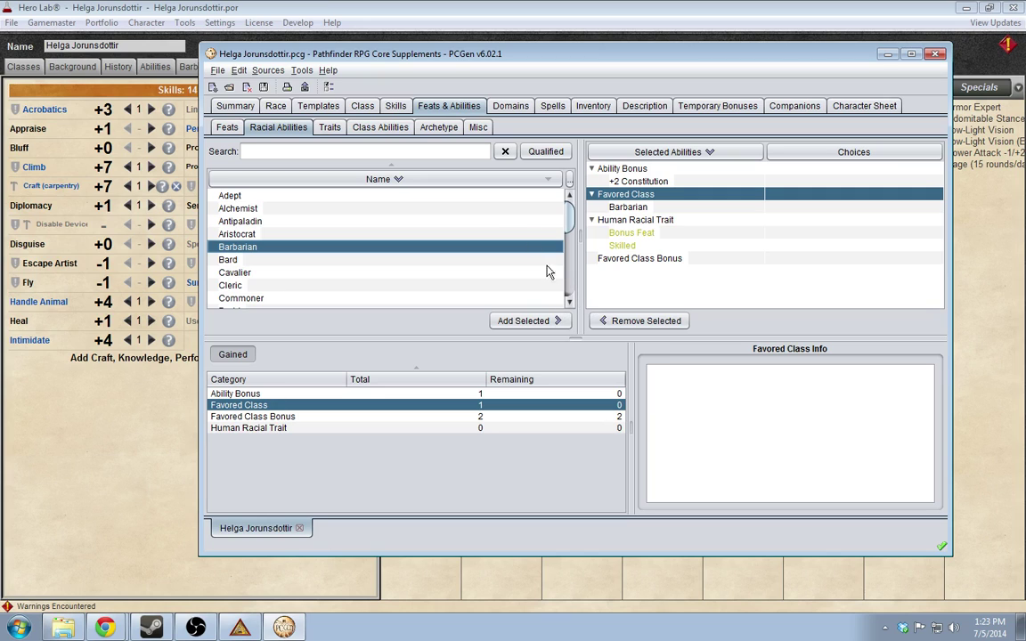
click(229, 259)
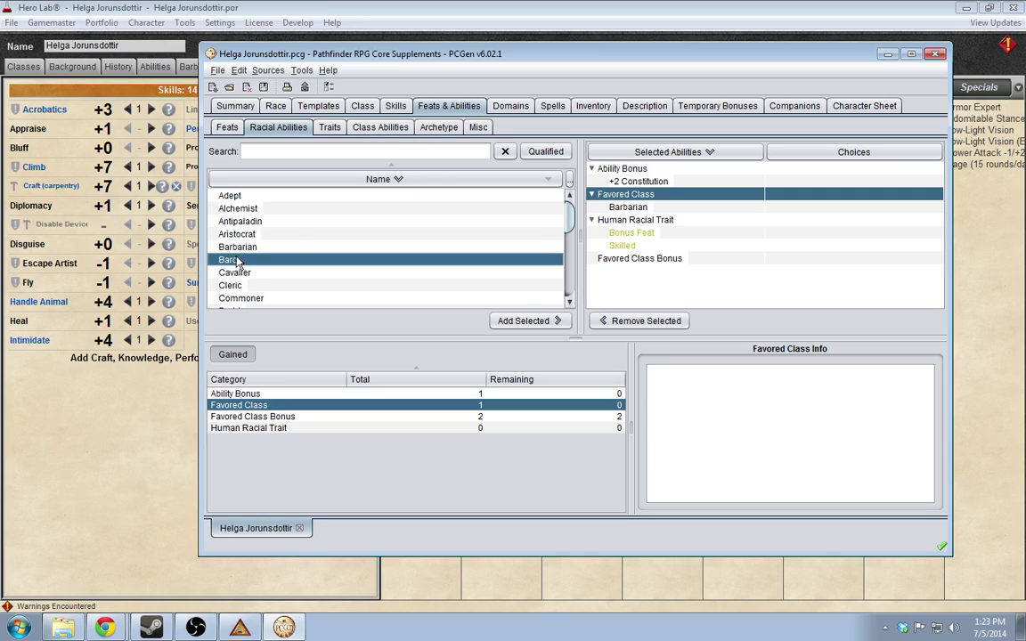
click(251, 249)
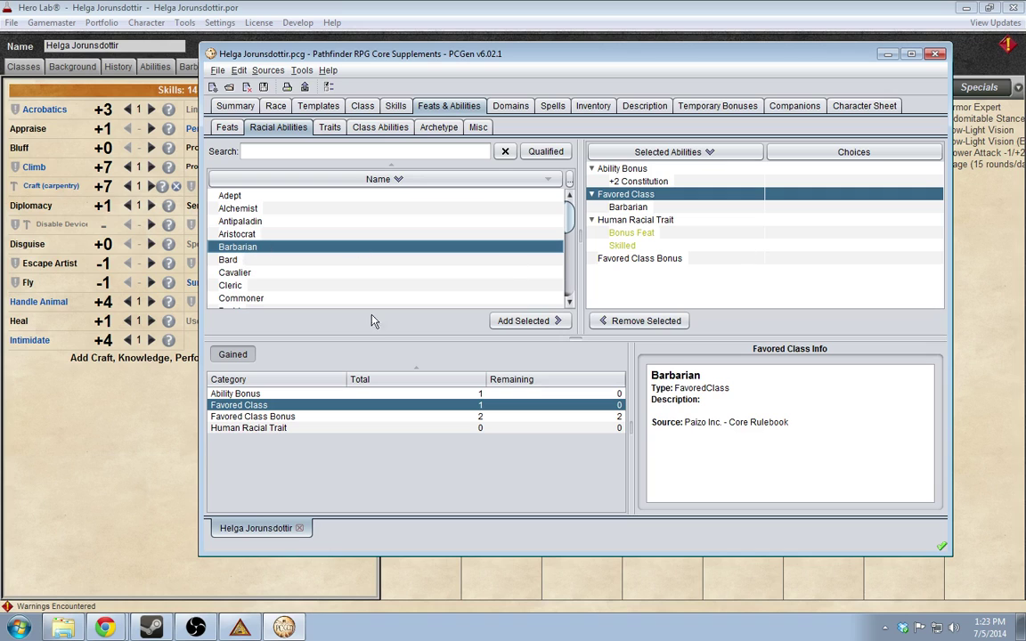
Try to add Bonus Skill Rank as a favored class bonus for the barbarian
click(218, 106)
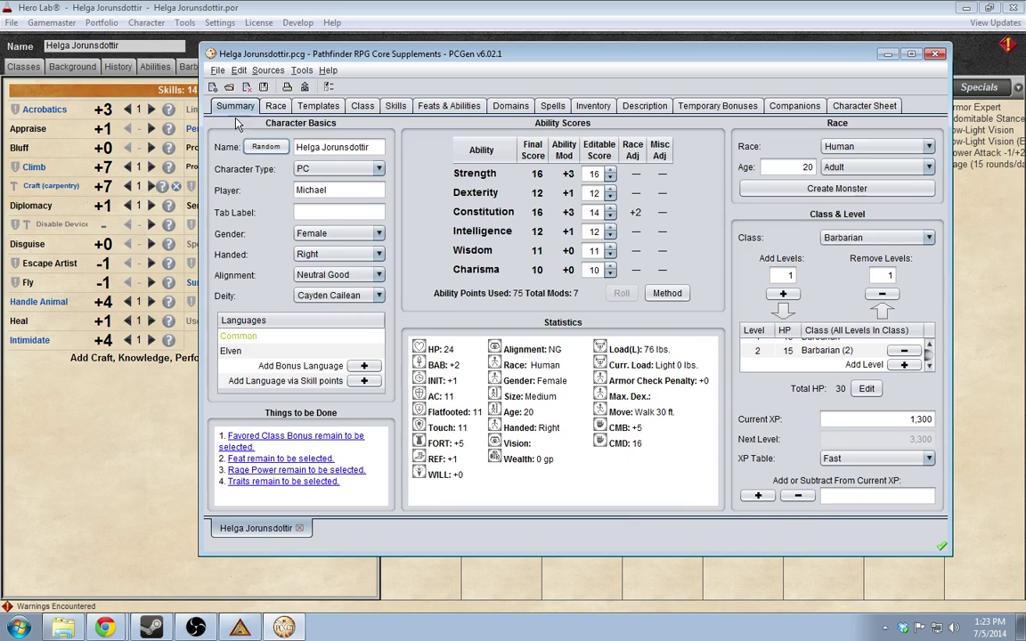
click(294, 440)
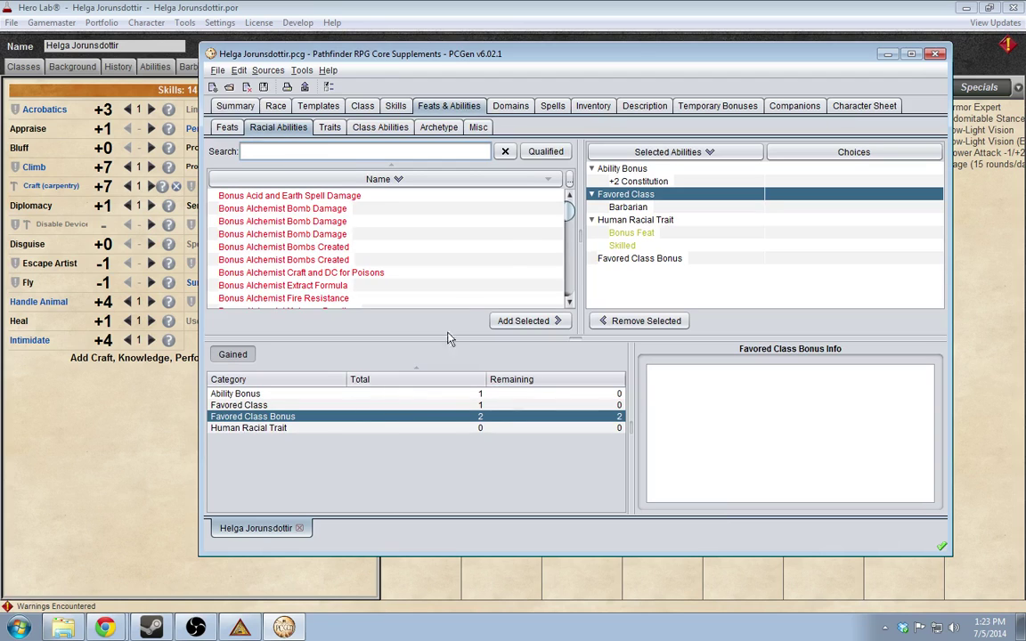
scroll(446, 238, down, 5)
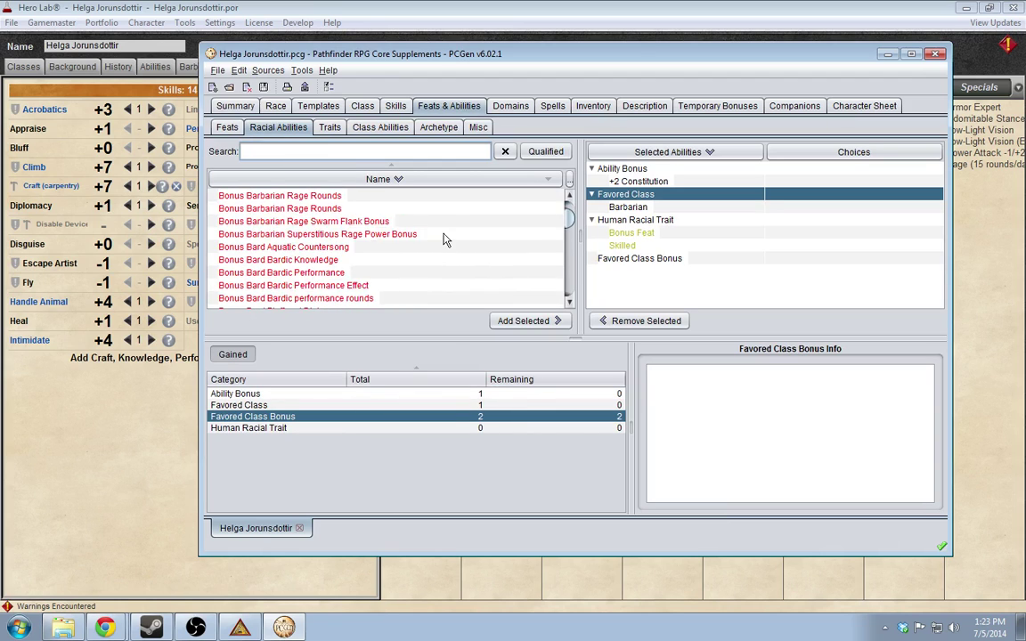
scroll(450, 240, down, 6)
click(563, 223)
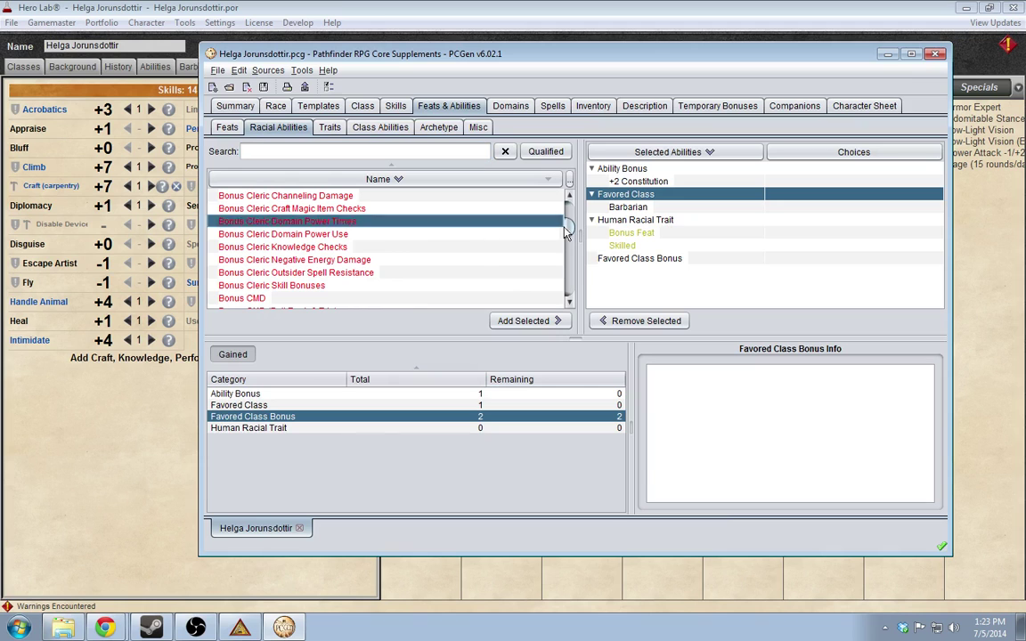
click(507, 246)
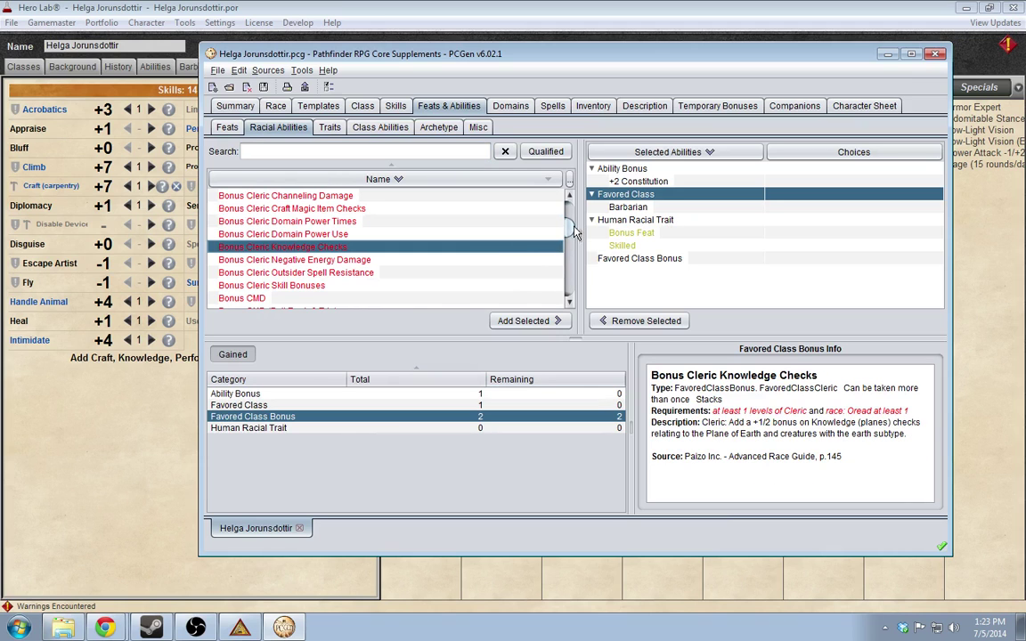
drag(575, 232, 577, 278)
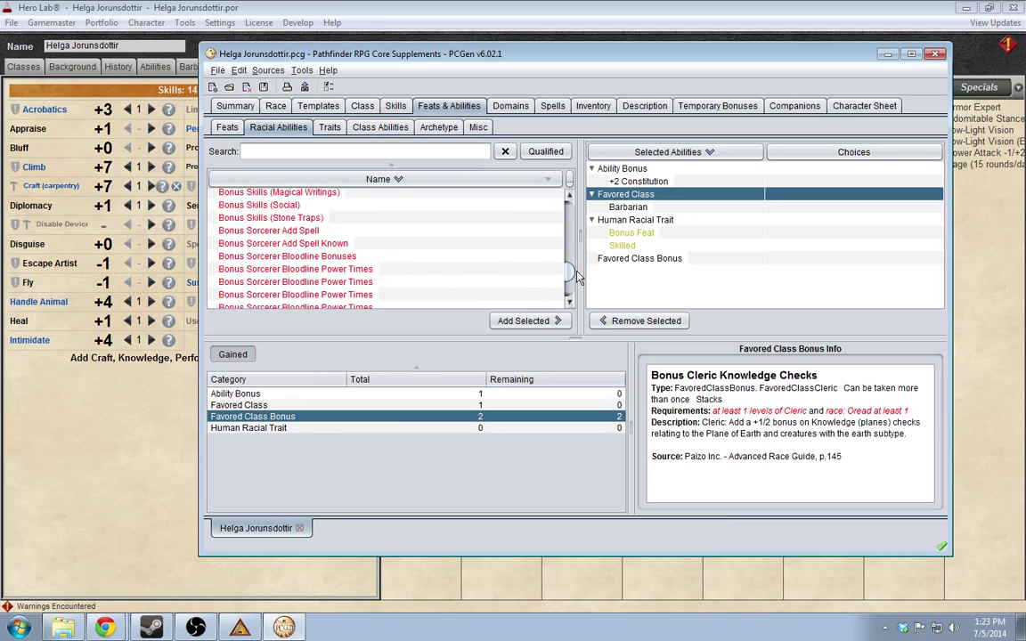
scroll(577, 278, up, 2)
scroll(329, 232, up, 1)
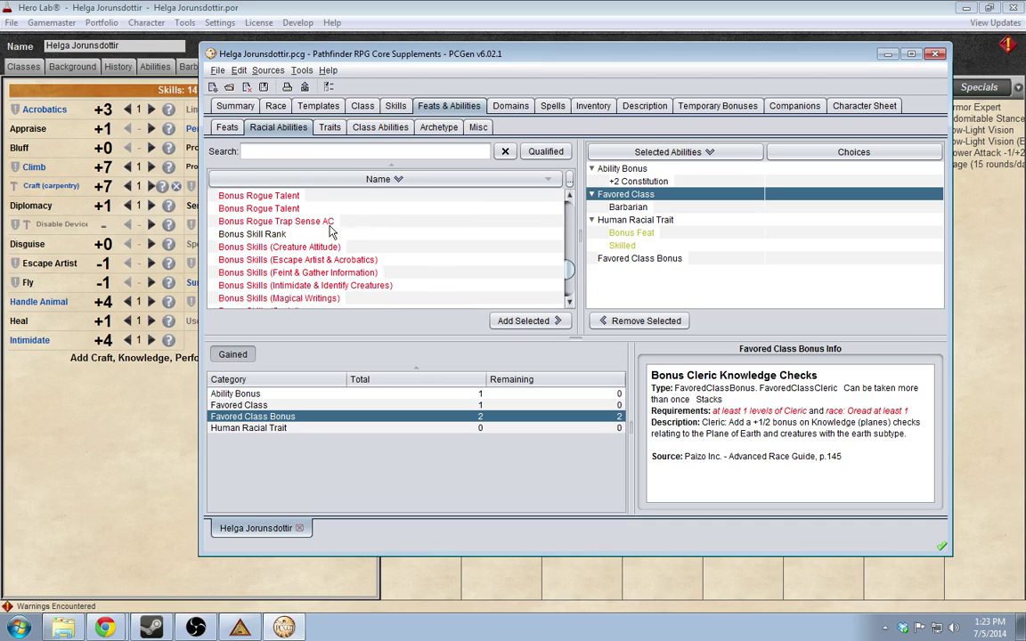
click(270, 235)
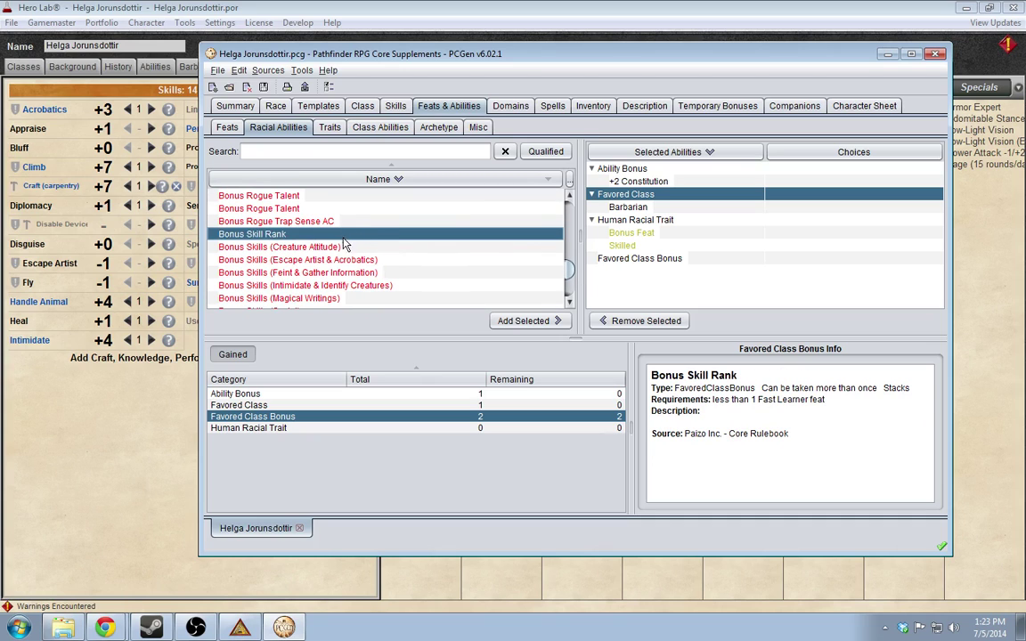
double_click(270, 234)
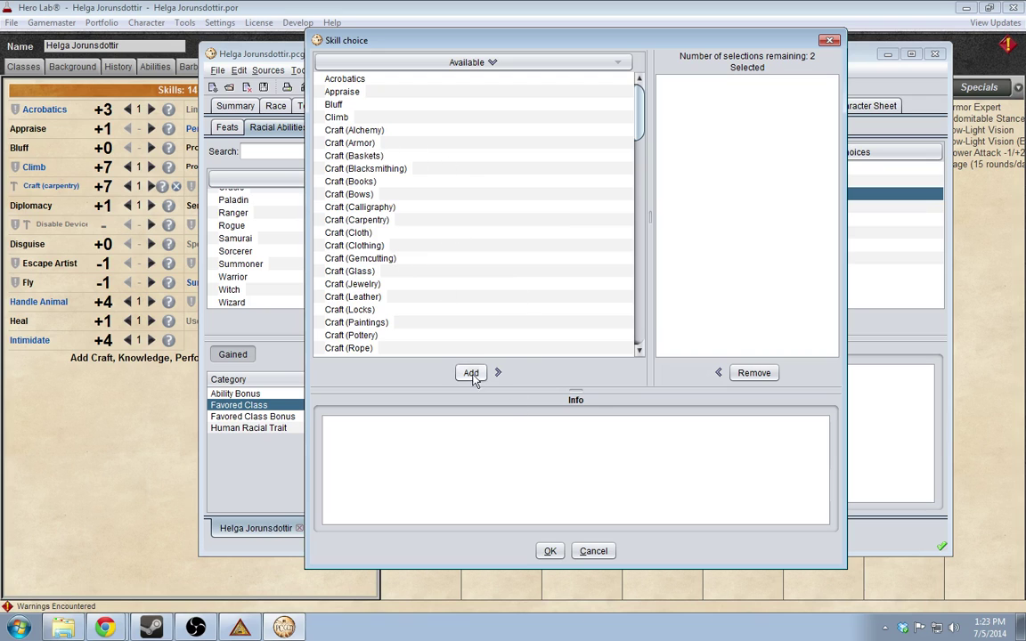
click(593, 551)
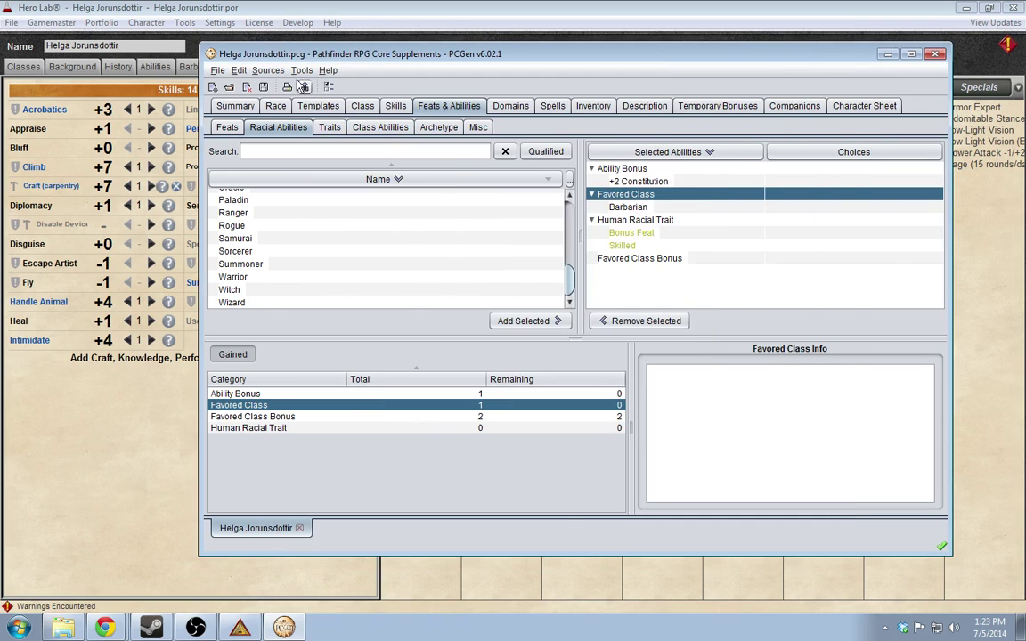
Review the assigned skill ranks and the hit points of each barbarian level in the character summary
click(395, 111)
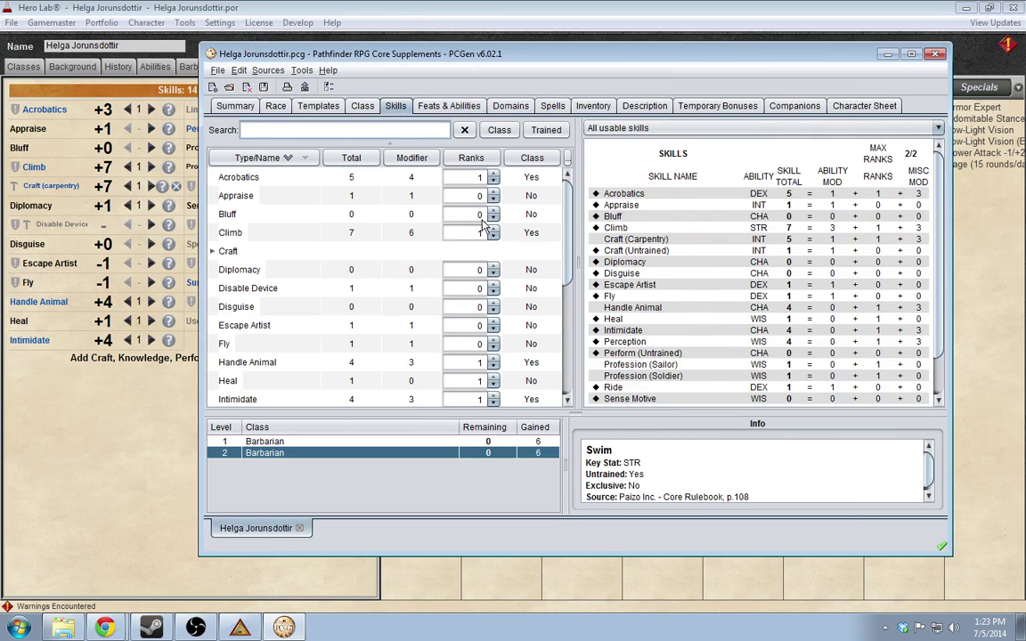
click(244, 106)
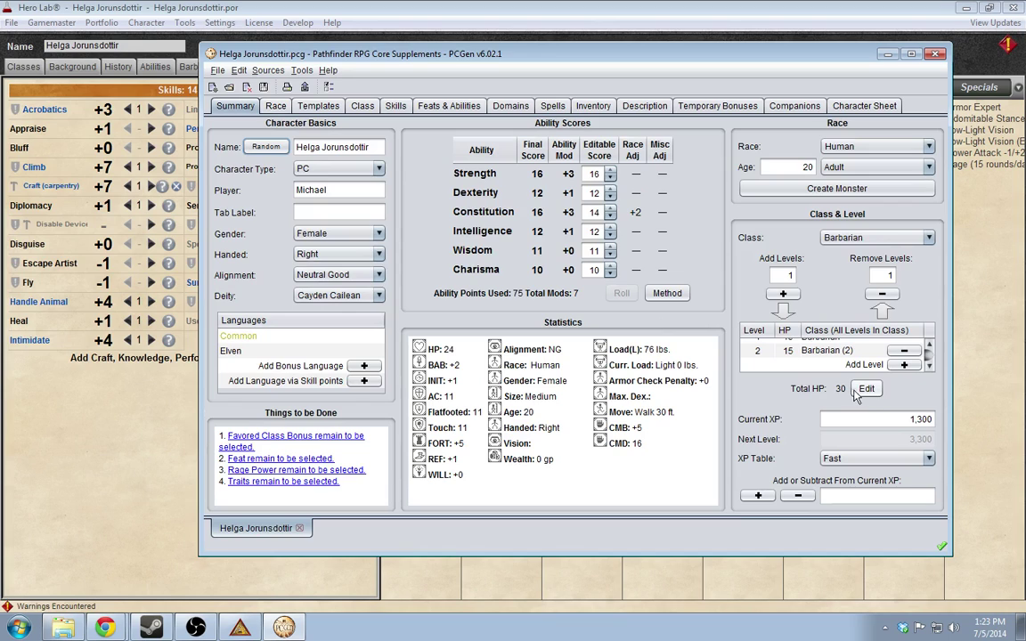
scroll(824, 367, up, 1)
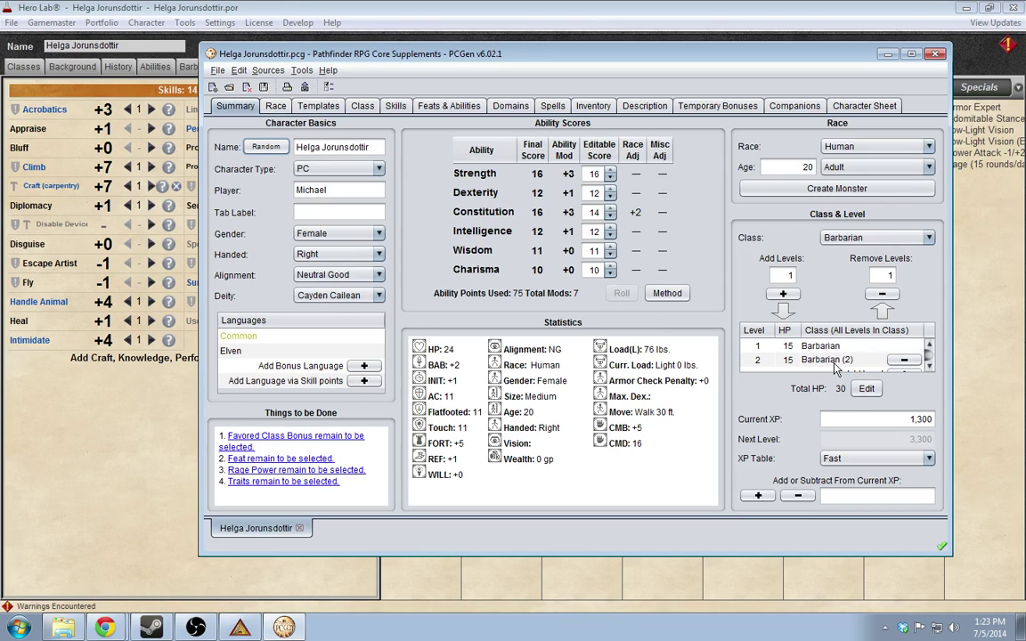
Look through the race, template, skill, racial ability and trait pages for remaining favored class choices
scroll(836, 371, down, 1)
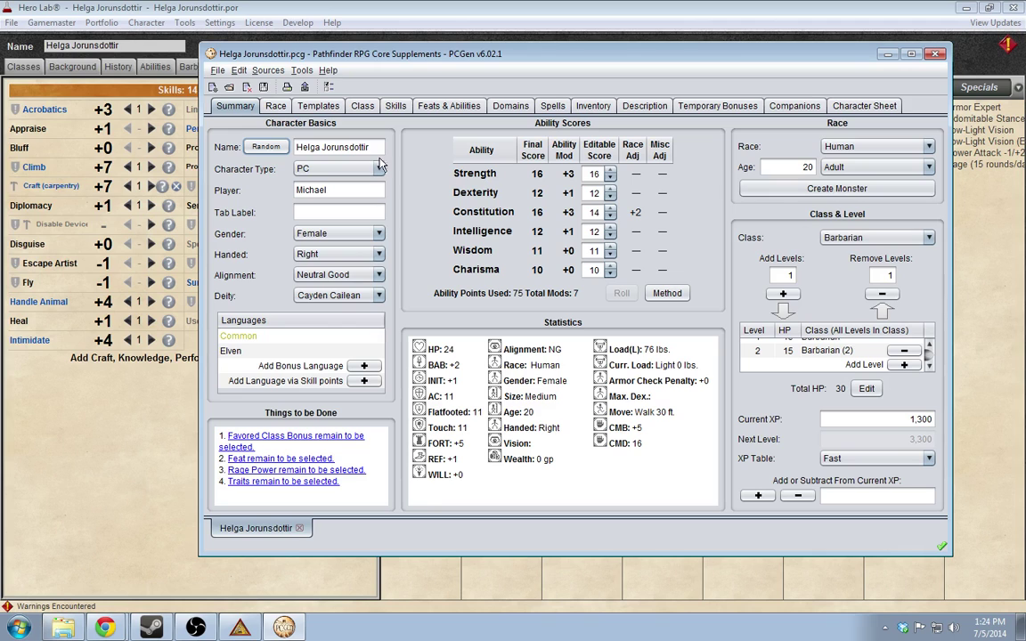
click(276, 106)
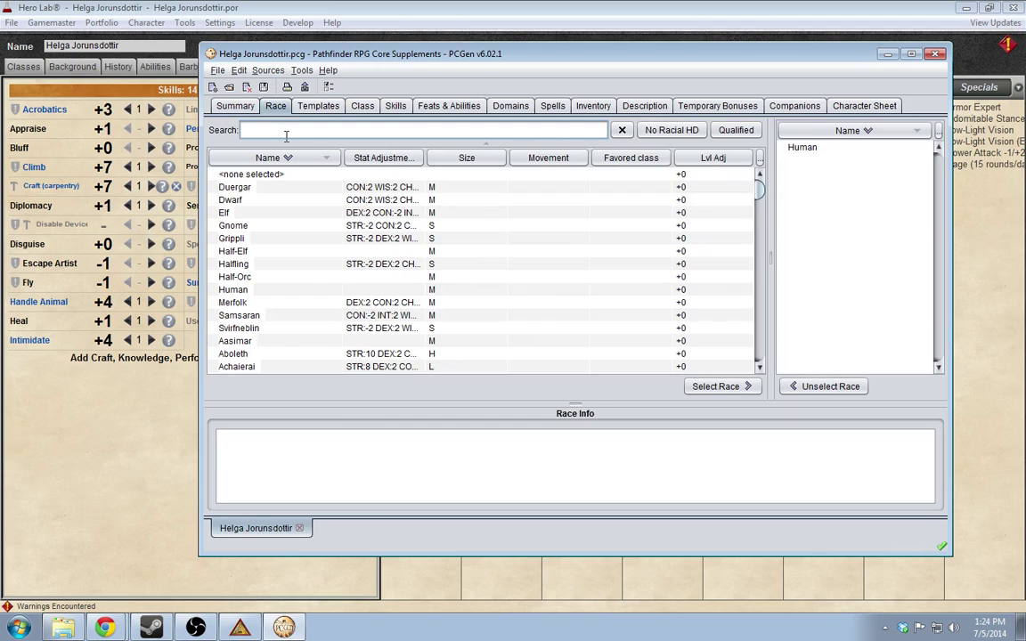
click(321, 106)
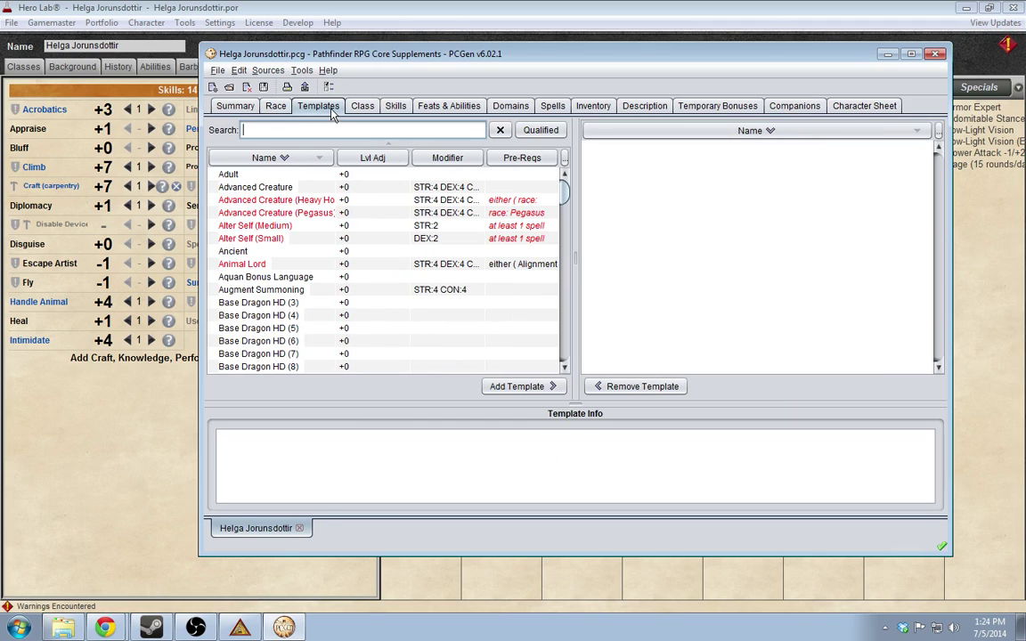
click(395, 106)
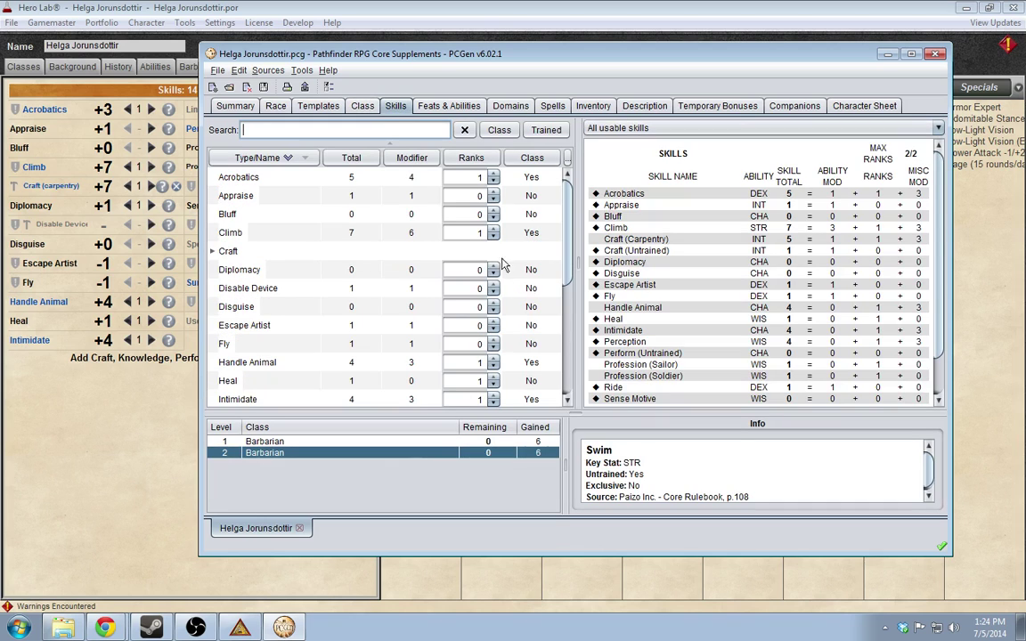
scroll(450, 324, down, 1)
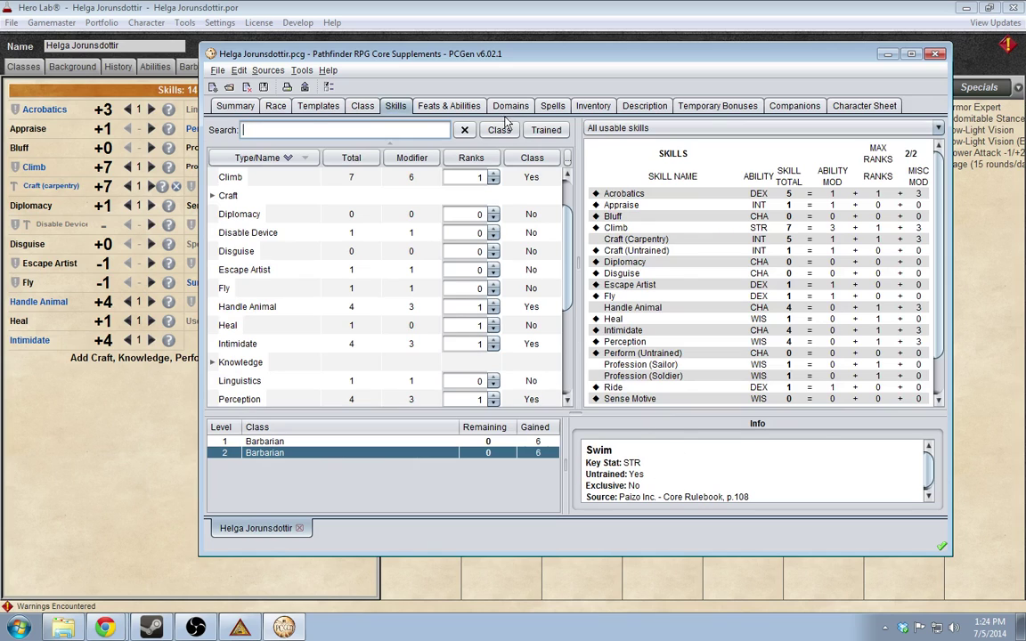
click(466, 110)
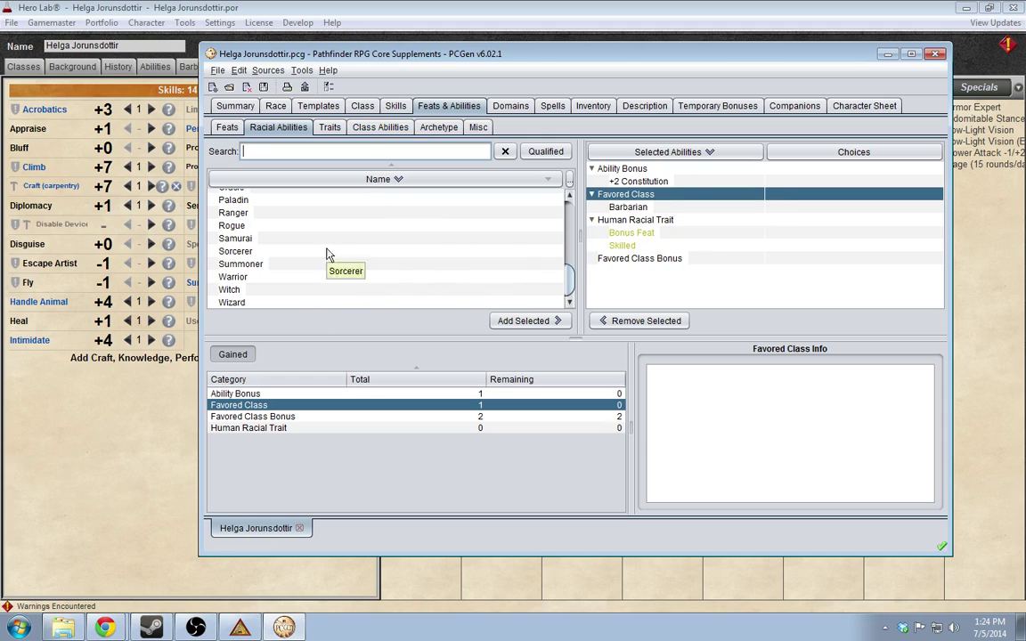
click(329, 130)
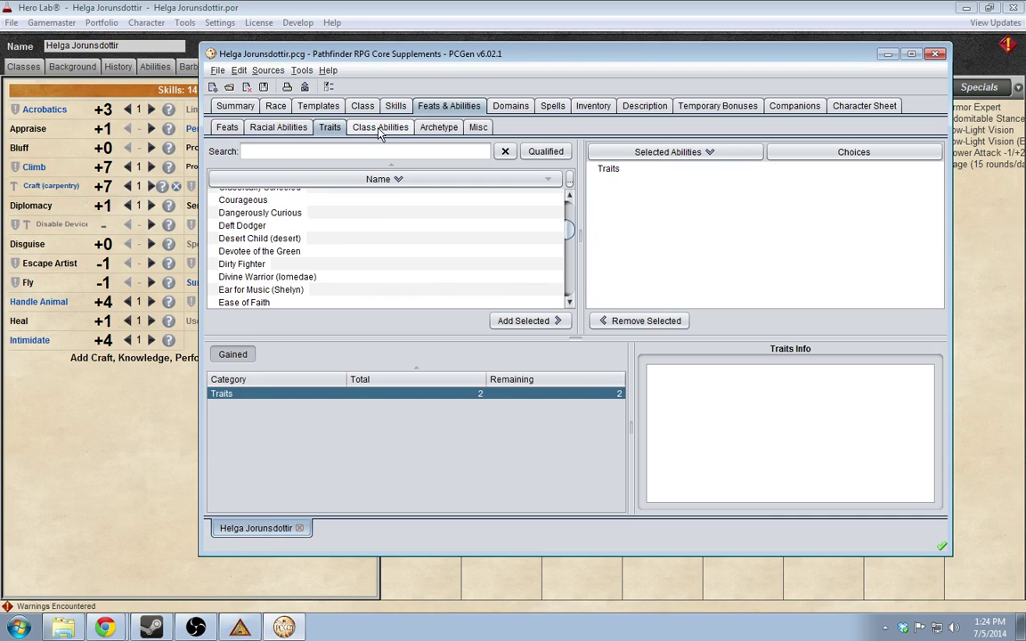
click(237, 106)
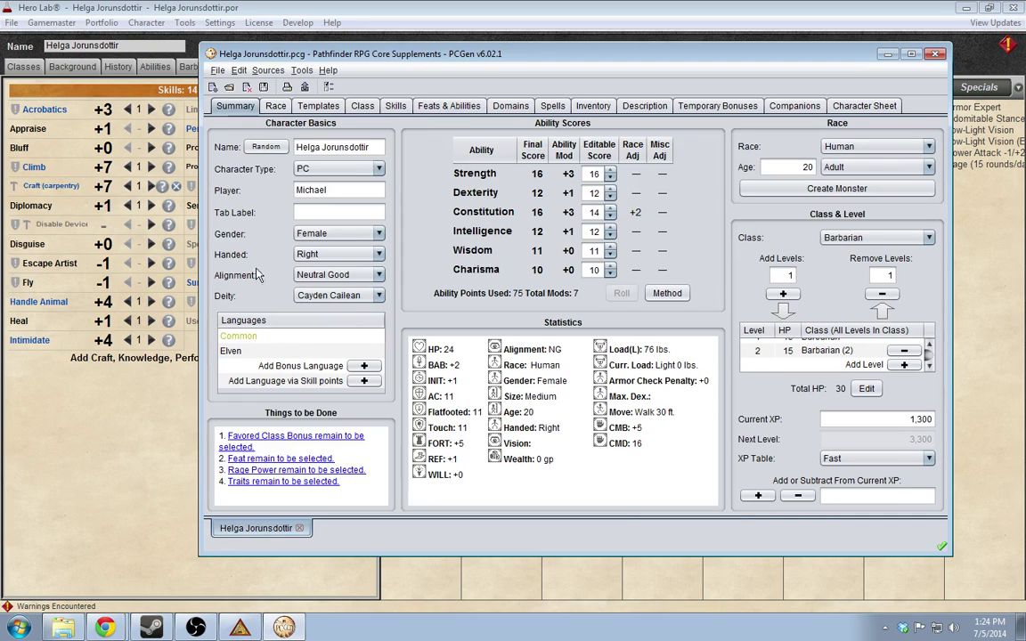
Locate Bonus Skill Rank among the options for the outstanding favored class bonus
click(332, 437)
scroll(350, 273, down, 5)
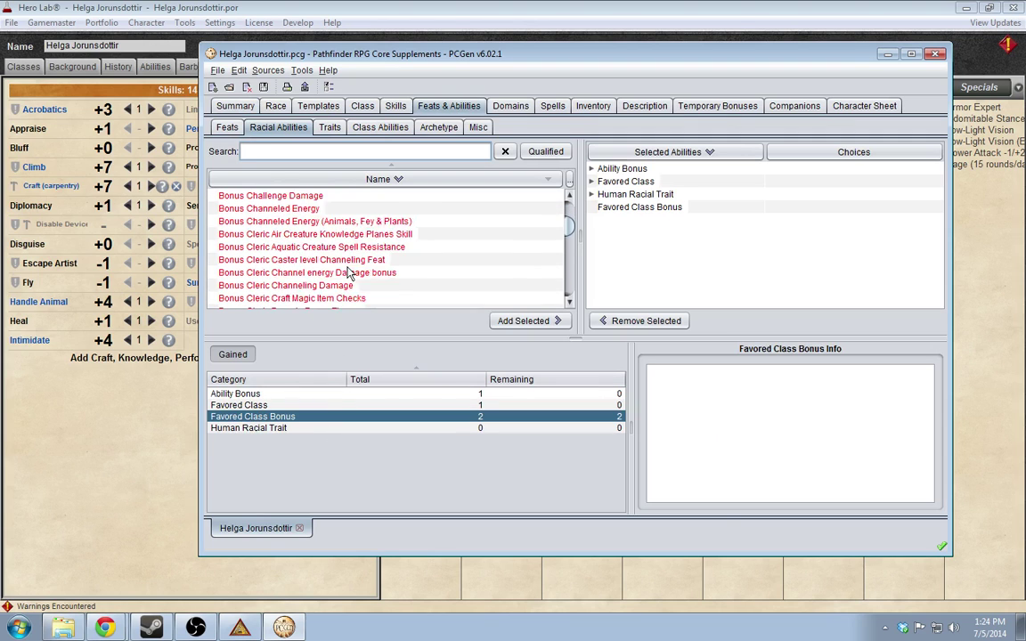
scroll(349, 273, down, 3)
scroll(352, 272, down, 5)
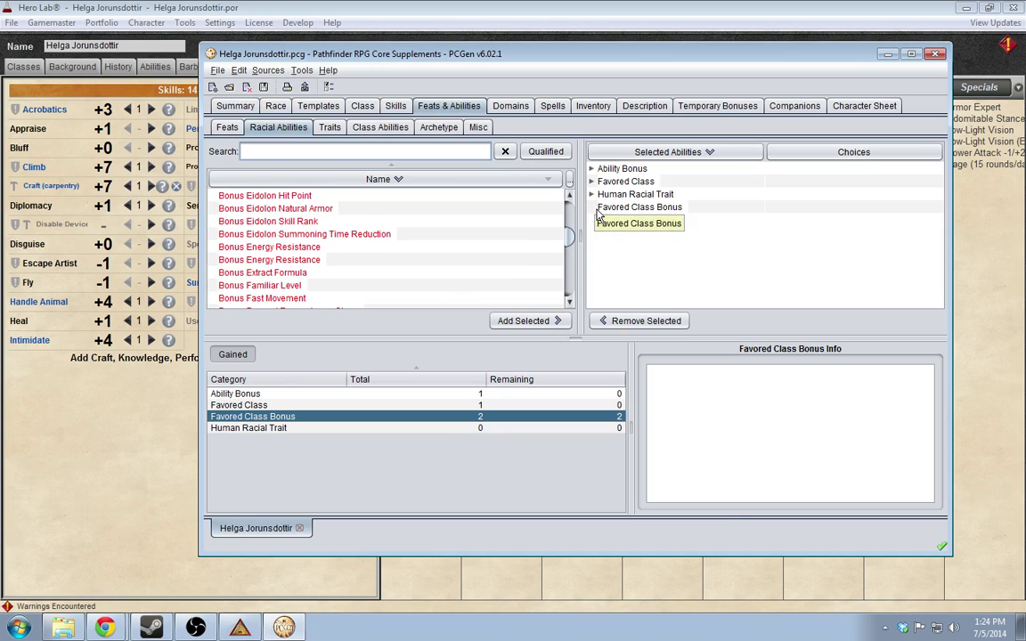
scroll(568, 256, down, 3)
mouse_move(568, 254)
mouse_down()
mouse_move(573, 285)
mouse_move(571, 269)
mouse_up()
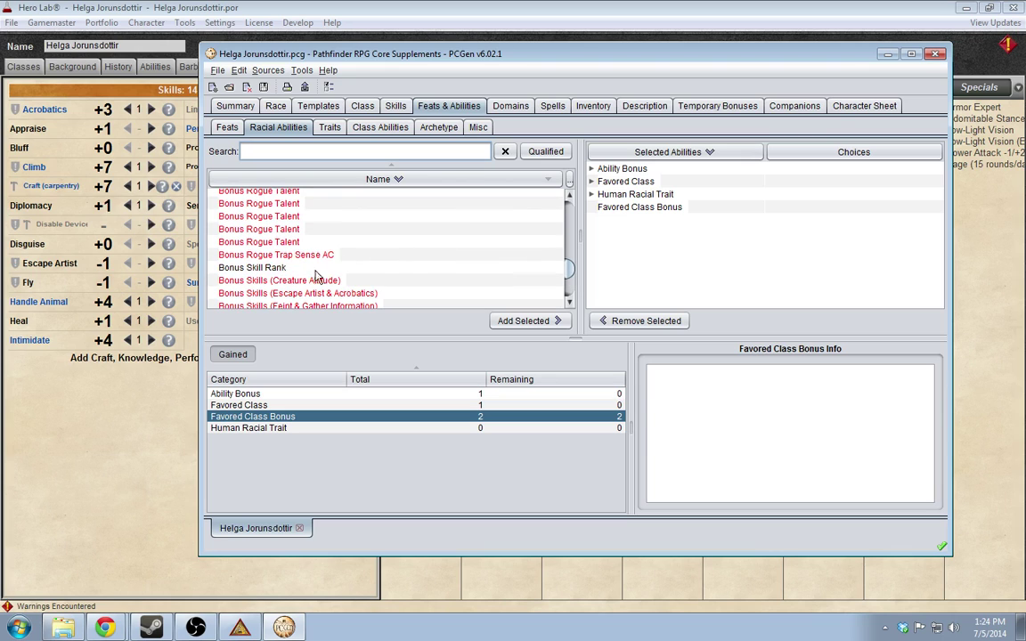
double_click(287, 253)
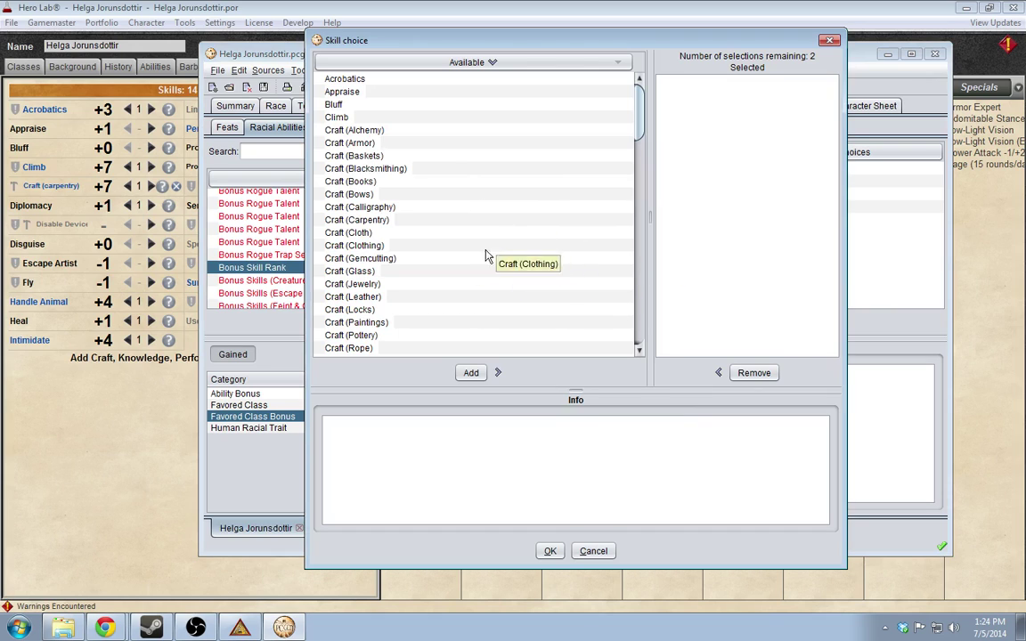
drag(407, 47, 561, 103)
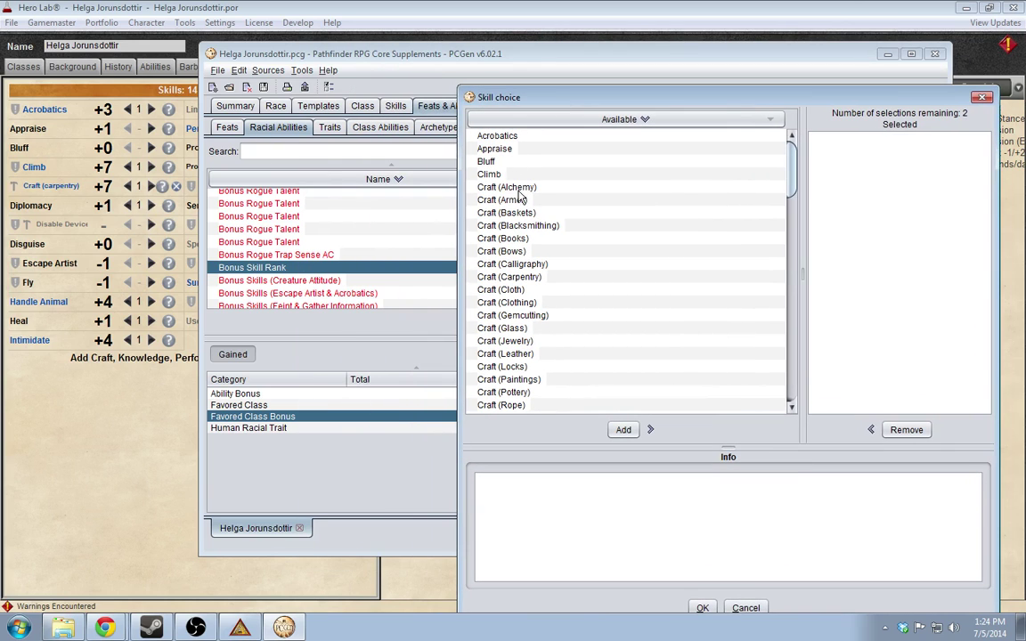
click(745, 608)
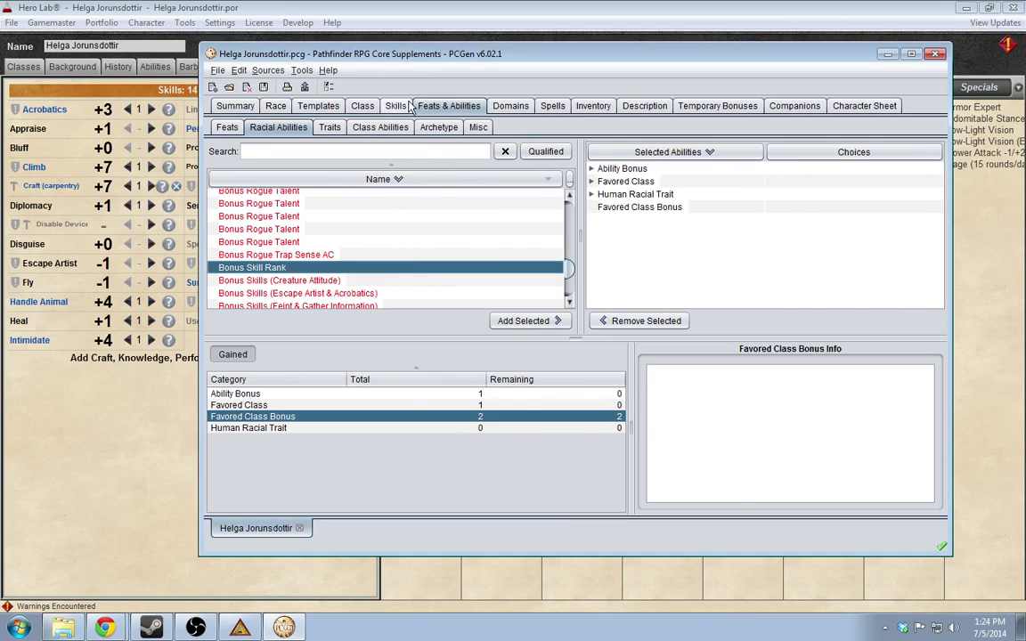
click(406, 106)
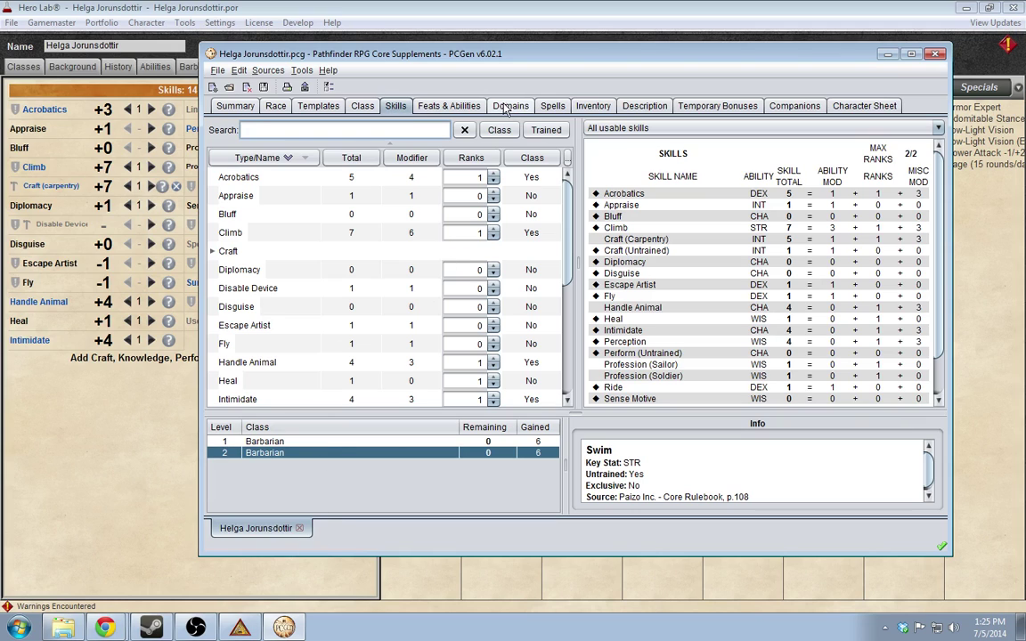
click(436, 106)
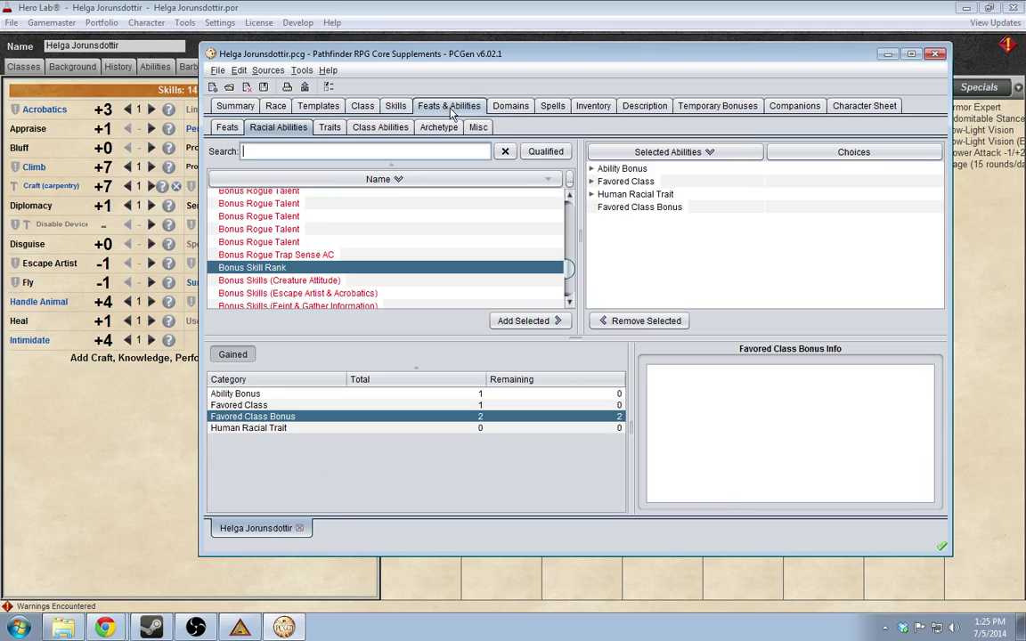
Add Bonus Skill Rank with Acrobatics chosen for both favored class bonuses, and lower the purchased Acrobatics ranks by one
double_click(267, 266)
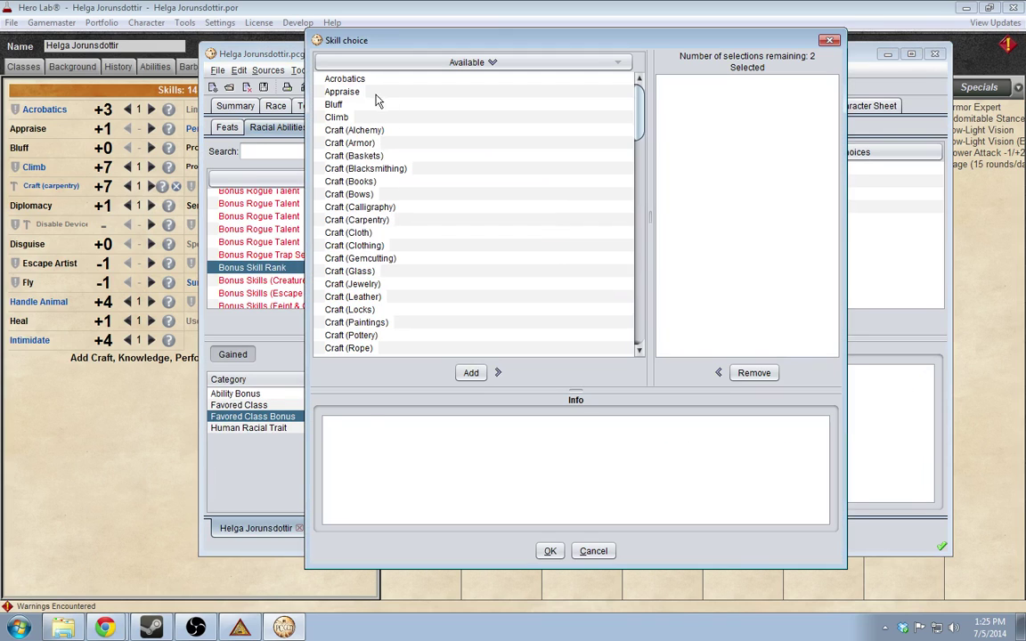
click(390, 90)
click(399, 80)
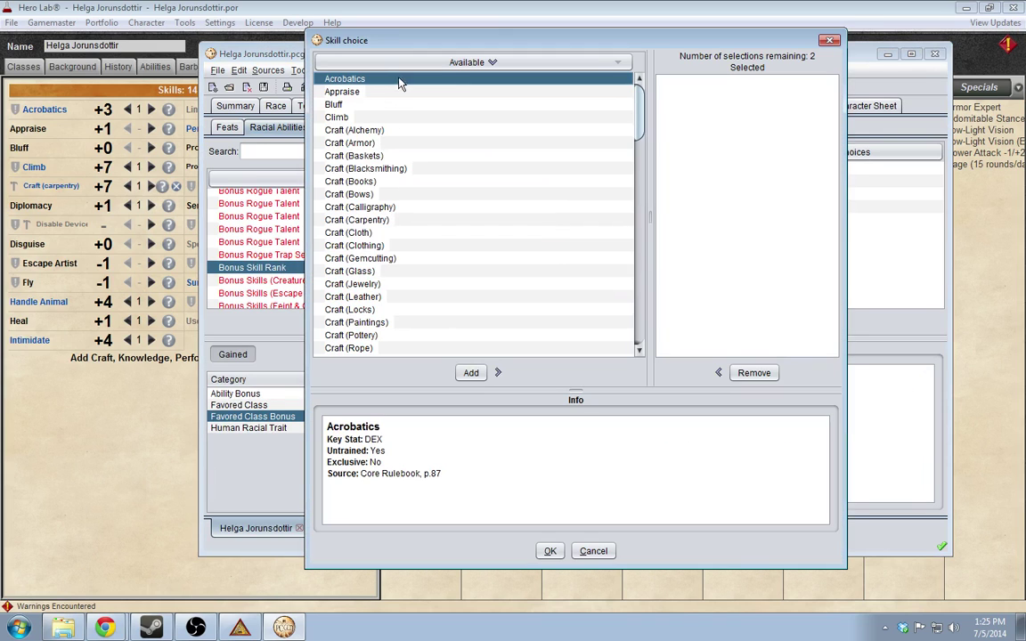
click(471, 373)
click(471, 373)
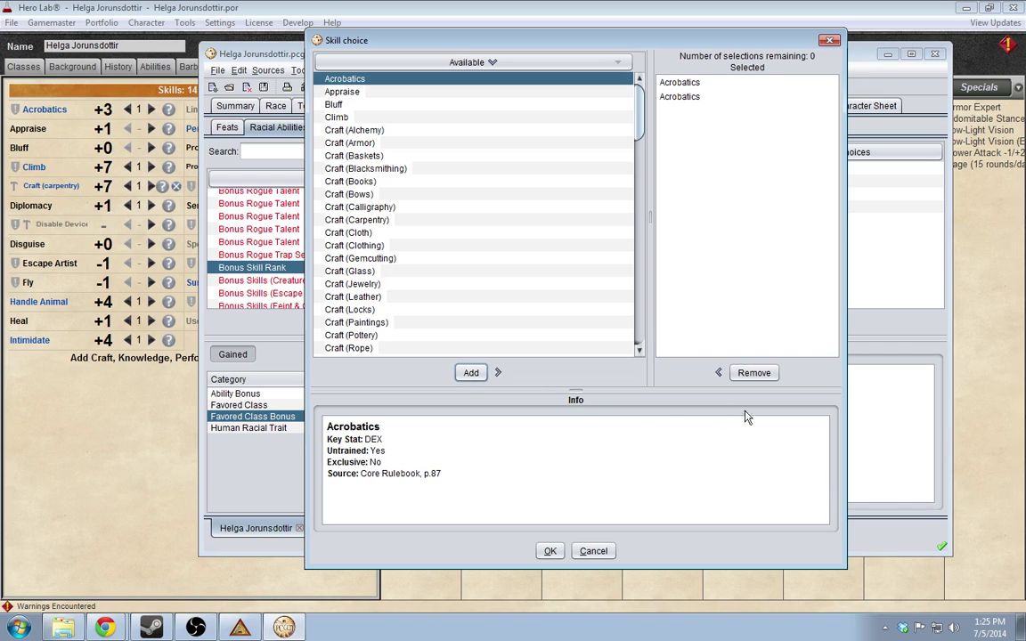
click(548, 551)
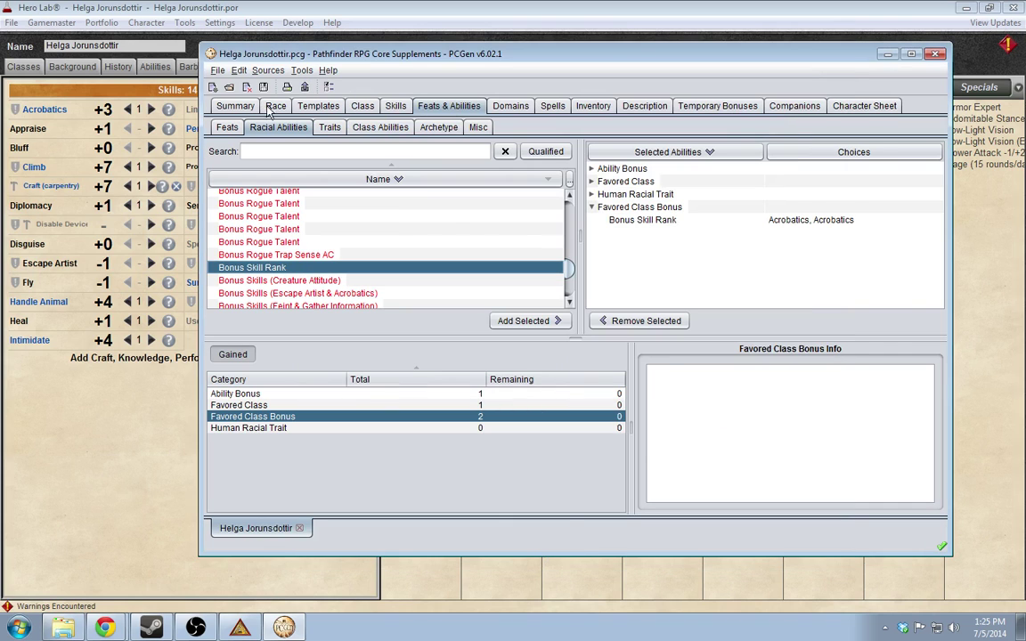
click(395, 106)
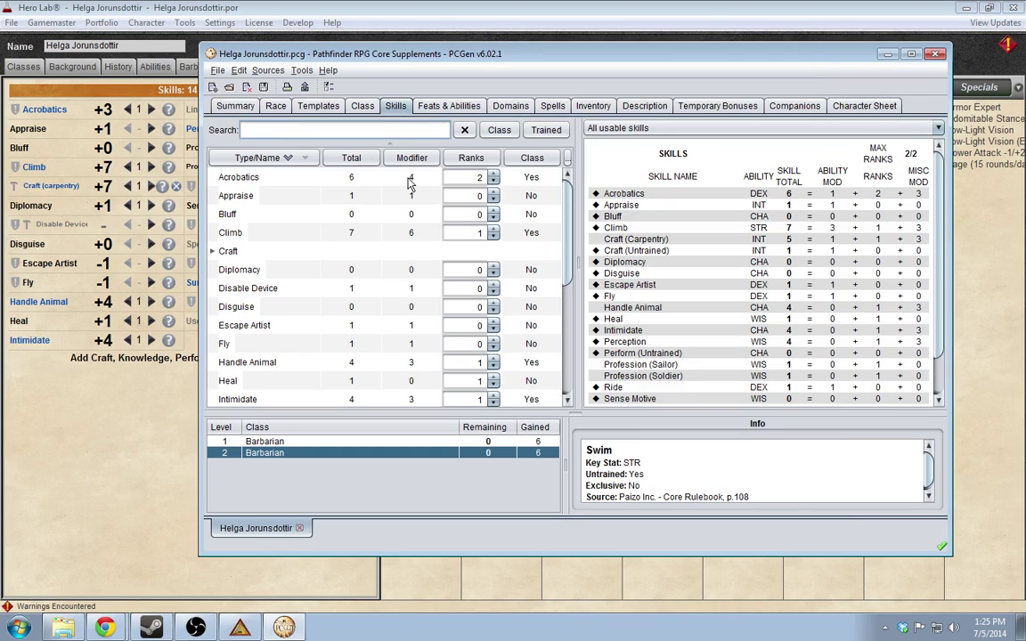
click(495, 184)
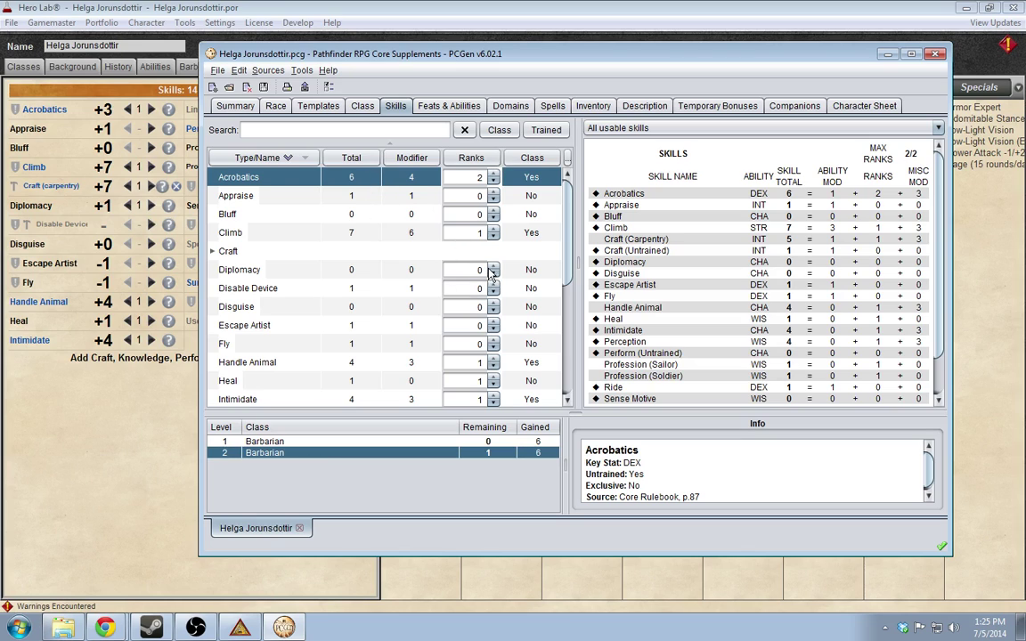
Reopen the skill choices of the favored class Bonus Skill Rank and remove one of the two Acrobatics selections
click(449, 106)
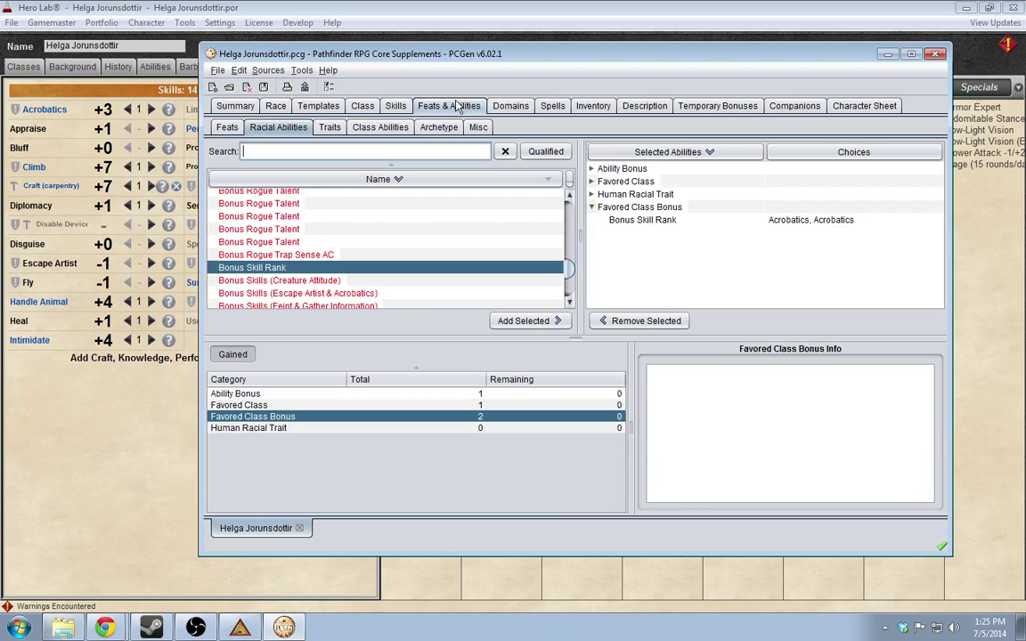
click(438, 128)
click(380, 127)
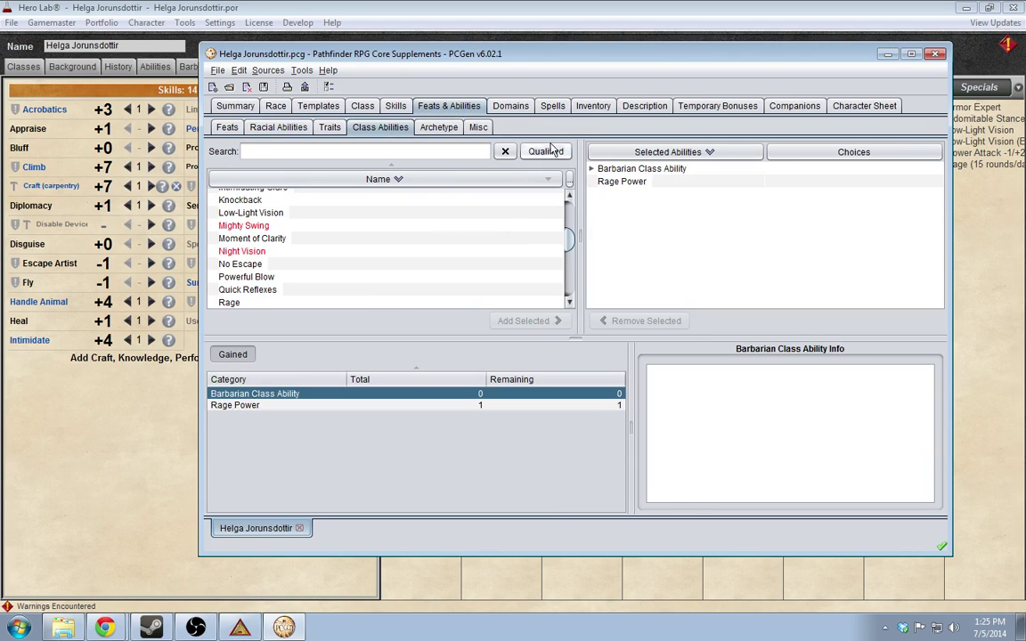
click(478, 128)
click(285, 129)
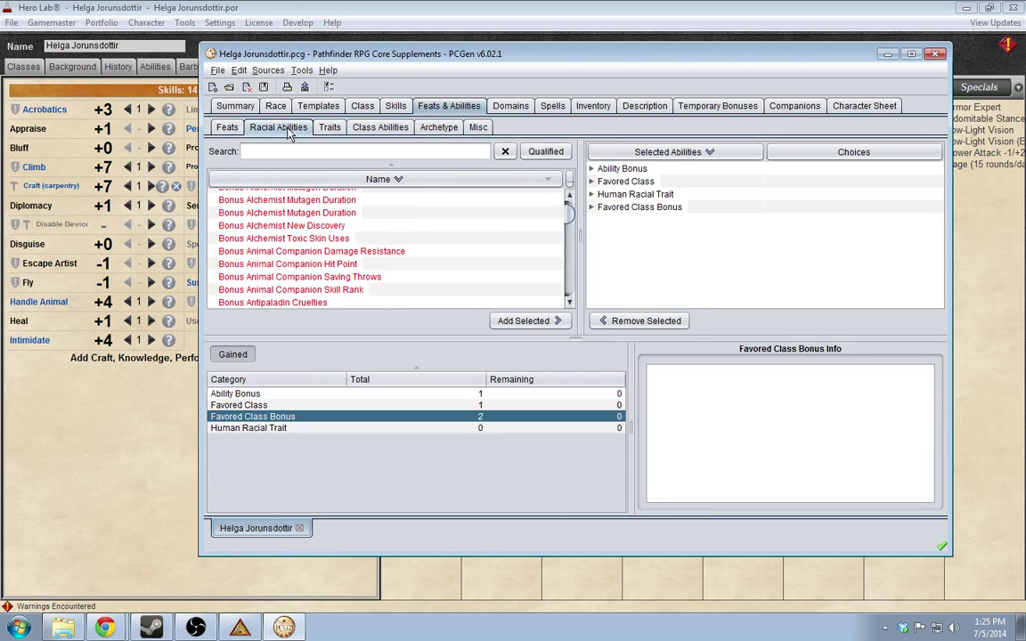
click(592, 206)
click(630, 223)
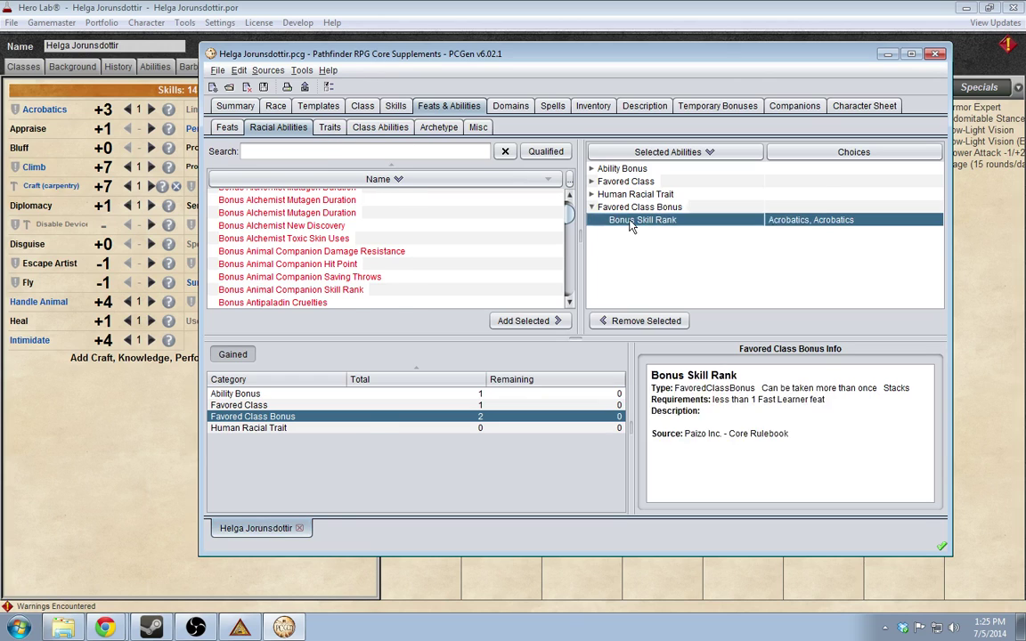
double_click(629, 223)
click(728, 96)
click(754, 372)
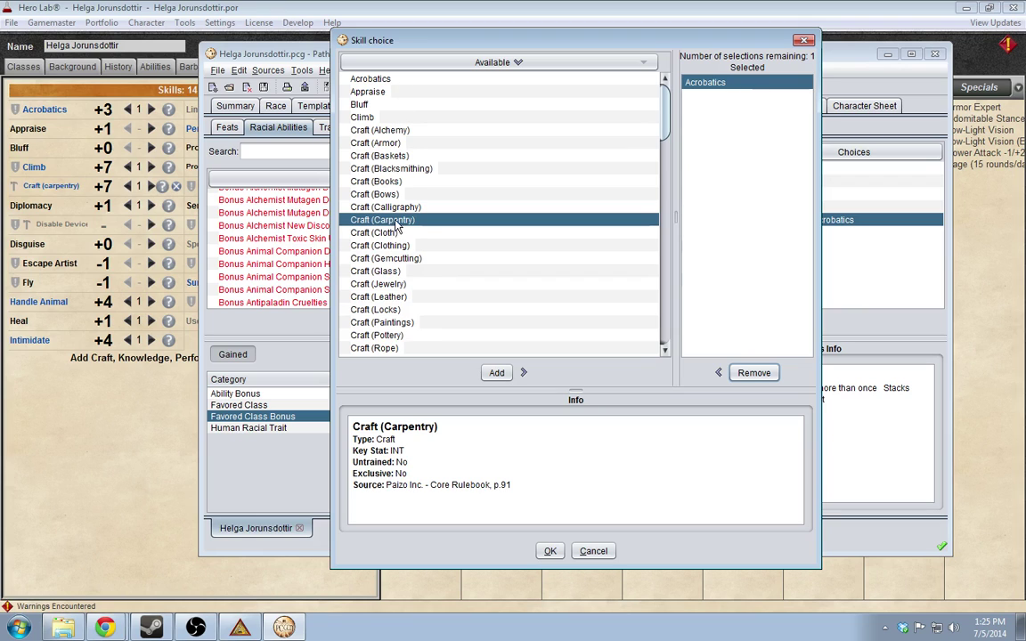
Choose Diplomacy for the favored class Bonus Skill Rank and remove the remaining Acrobatics selection
scroll(396, 226, down, 8)
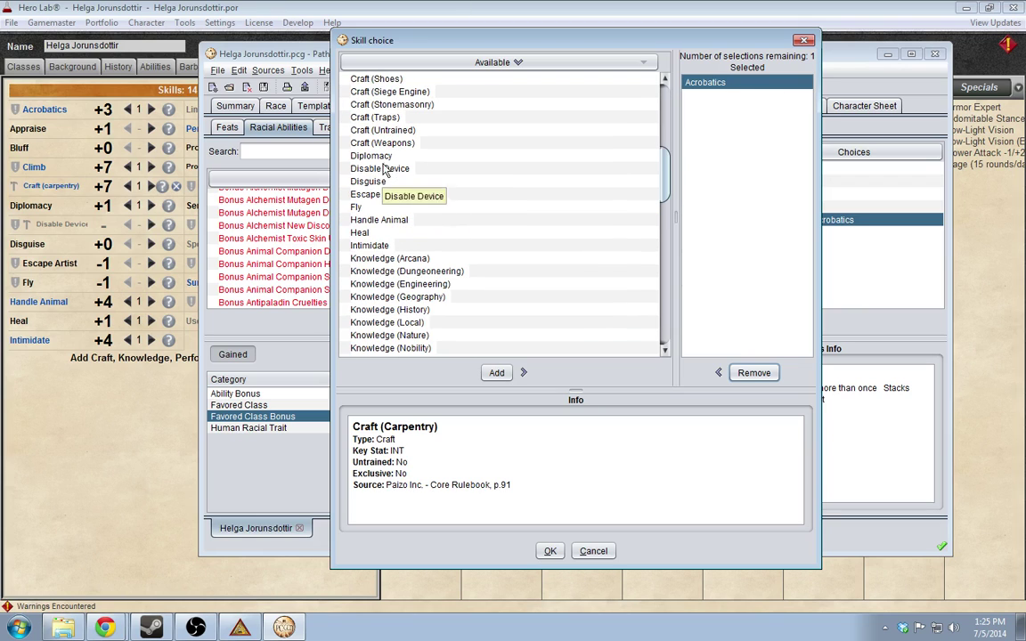
click(378, 157)
click(496, 372)
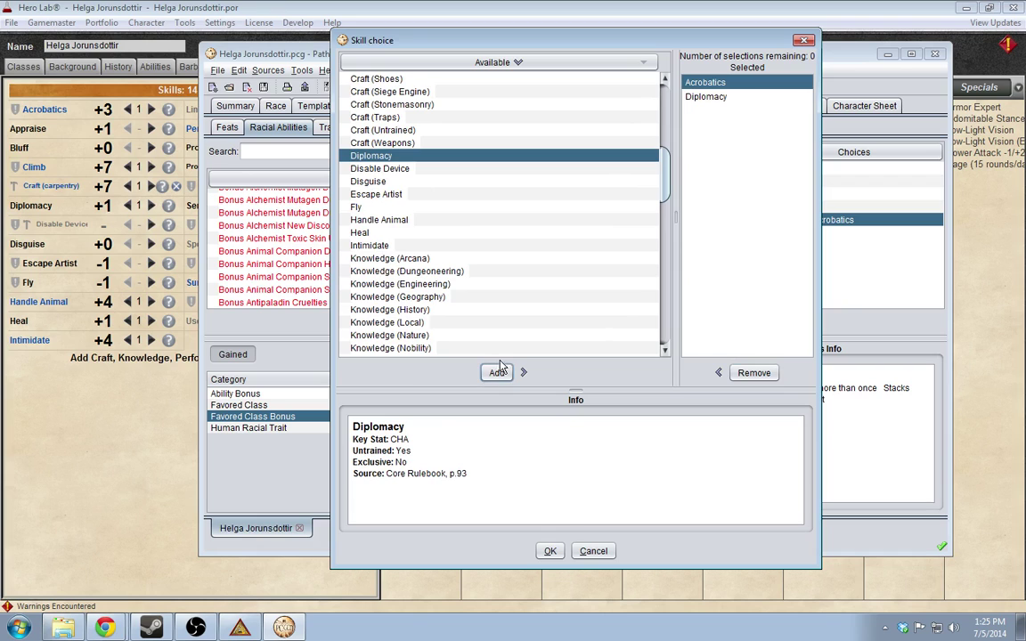
double_click(715, 82)
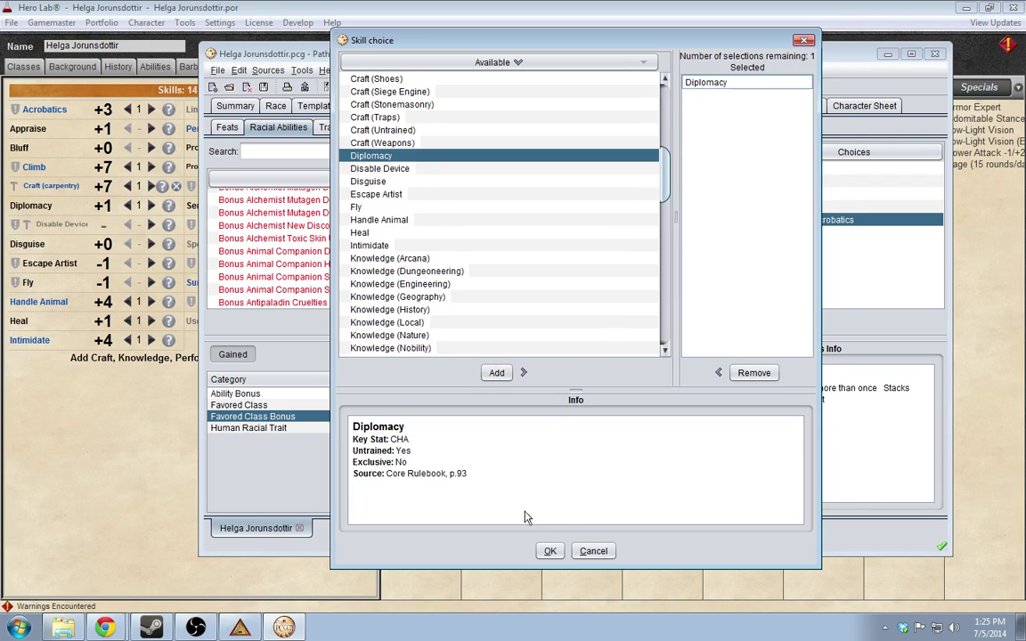
click(549, 550)
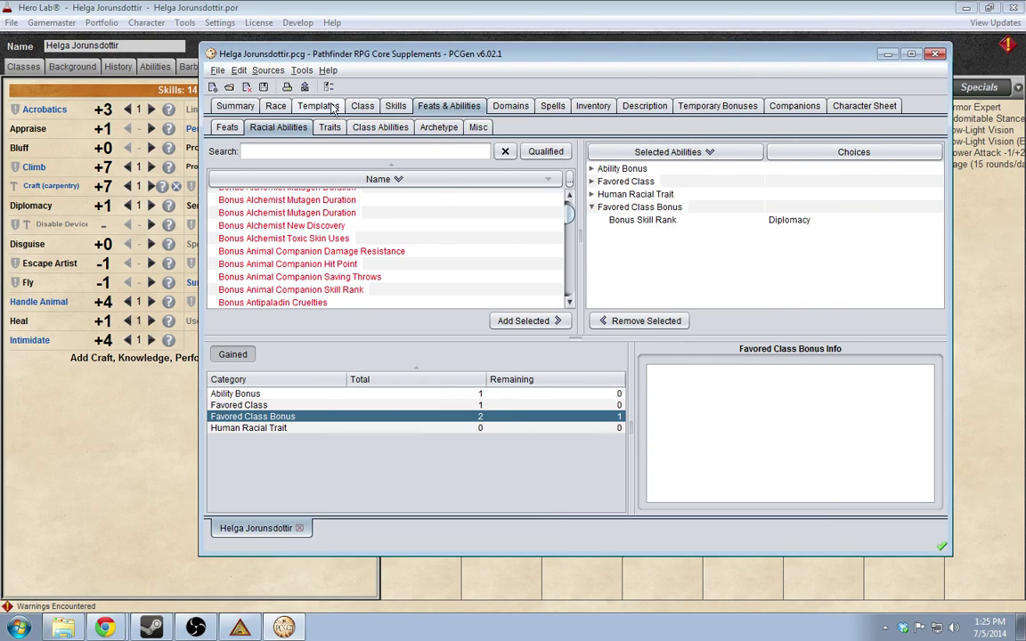
Re-enter 1 rank for Intimidate and compare the assigned skill ranks with the Hero Lab skill list
click(395, 106)
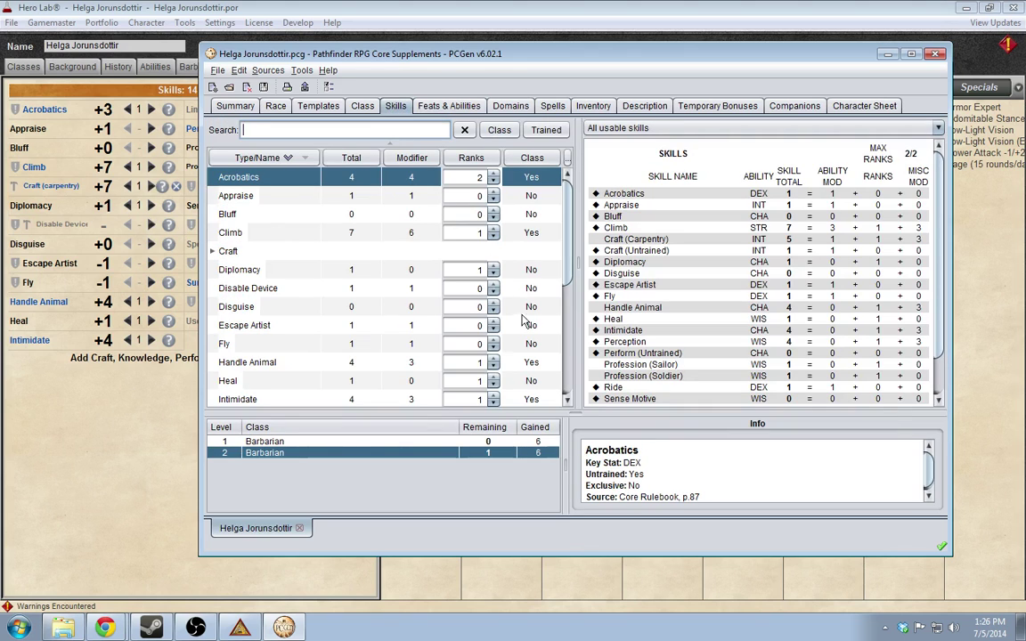
scroll(471, 329, down, 3)
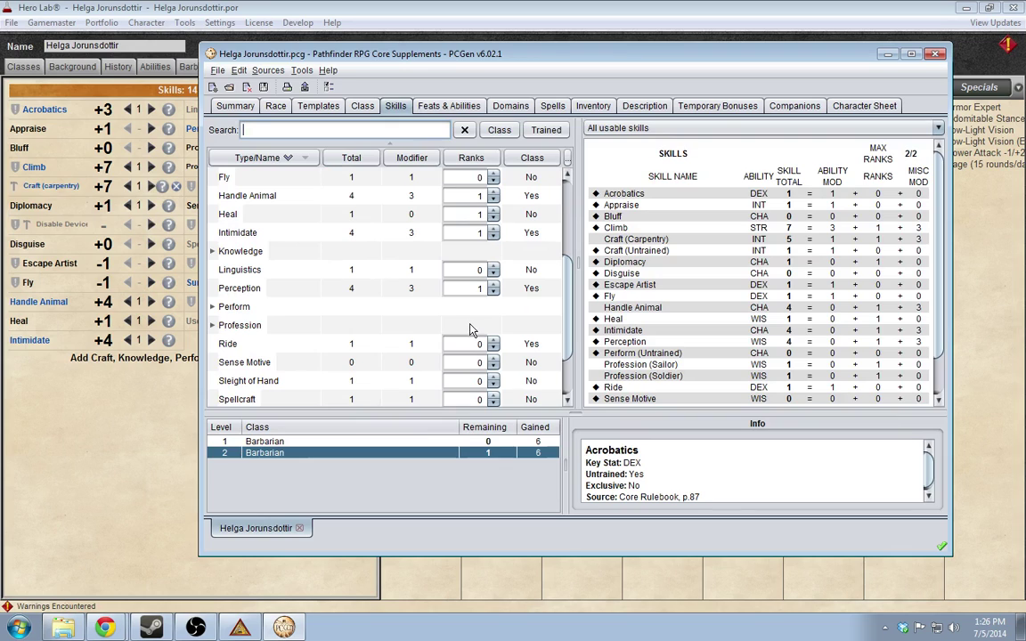
click(477, 231)
key(BackSpace)
text(1)
drag(275, 53, 472, 104)
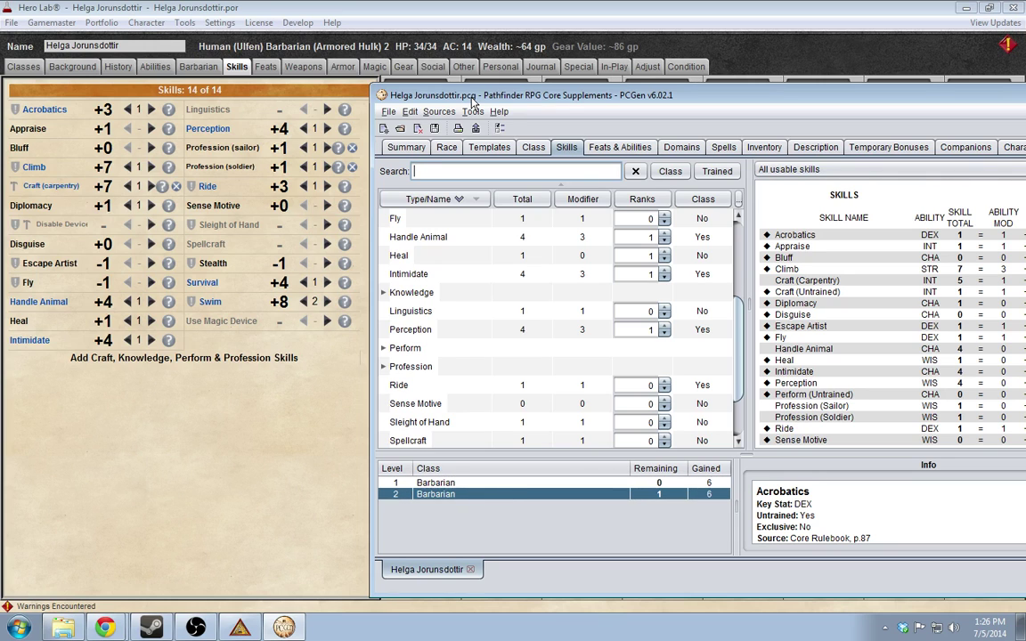
drag(472, 104, 263, 87)
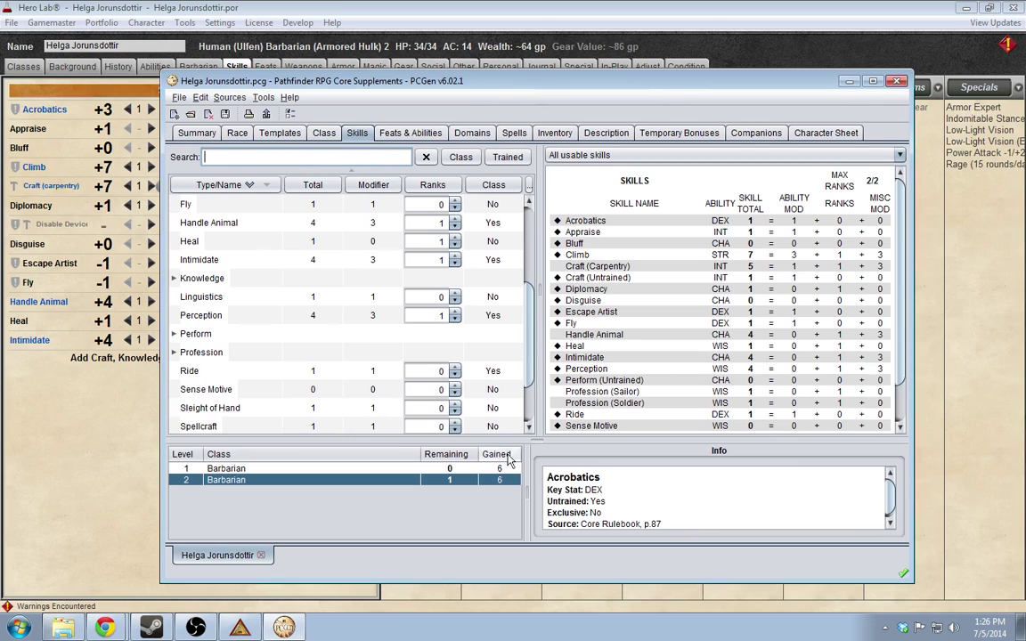
Assign 1 rank to Ride and move the PCGen window clear of the Hero Lab skill list to compare the ranks
click(454, 369)
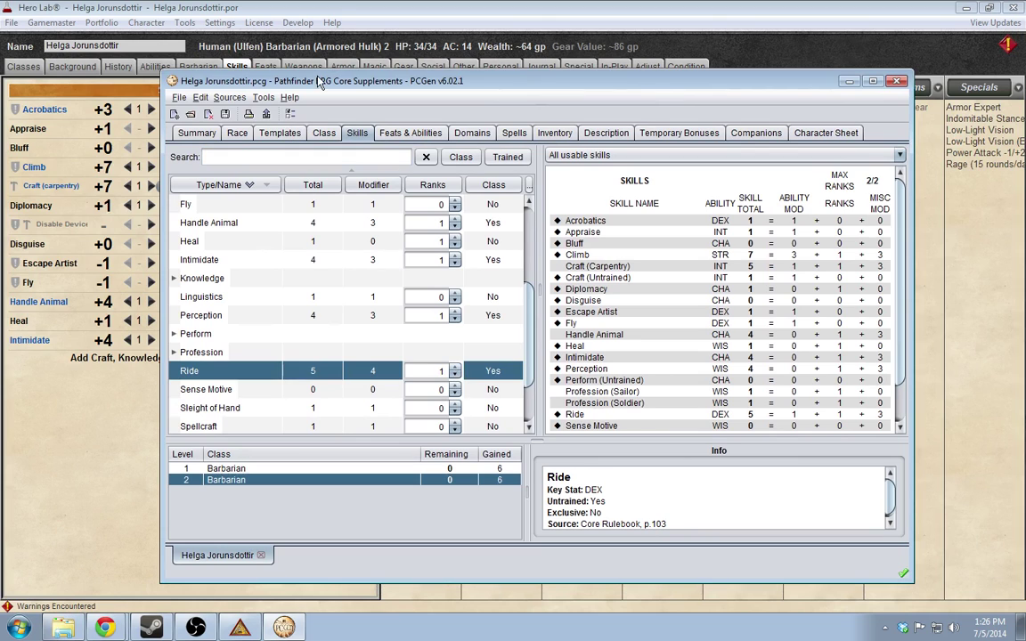
drag(316, 95, 504, 67)
scroll(547, 267, down, 2)
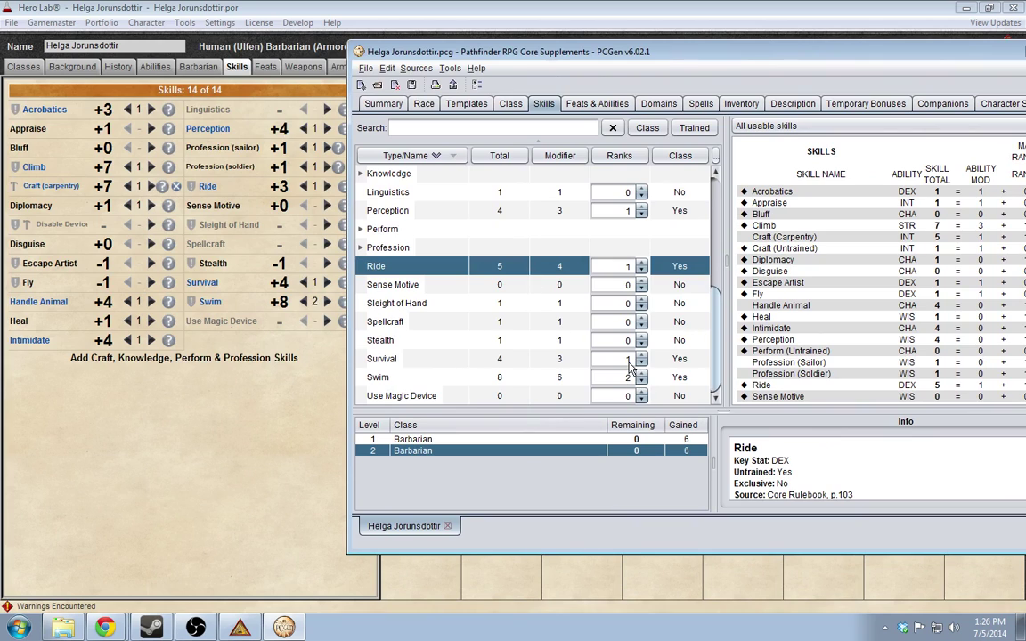
scroll(628, 365, up, 3)
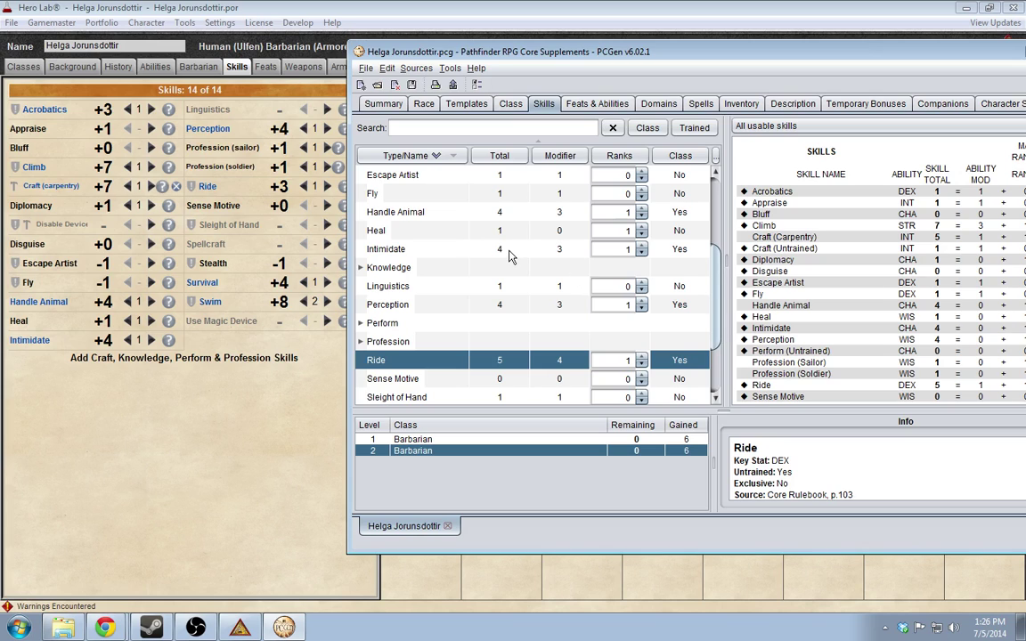
scroll(512, 256, up, 1)
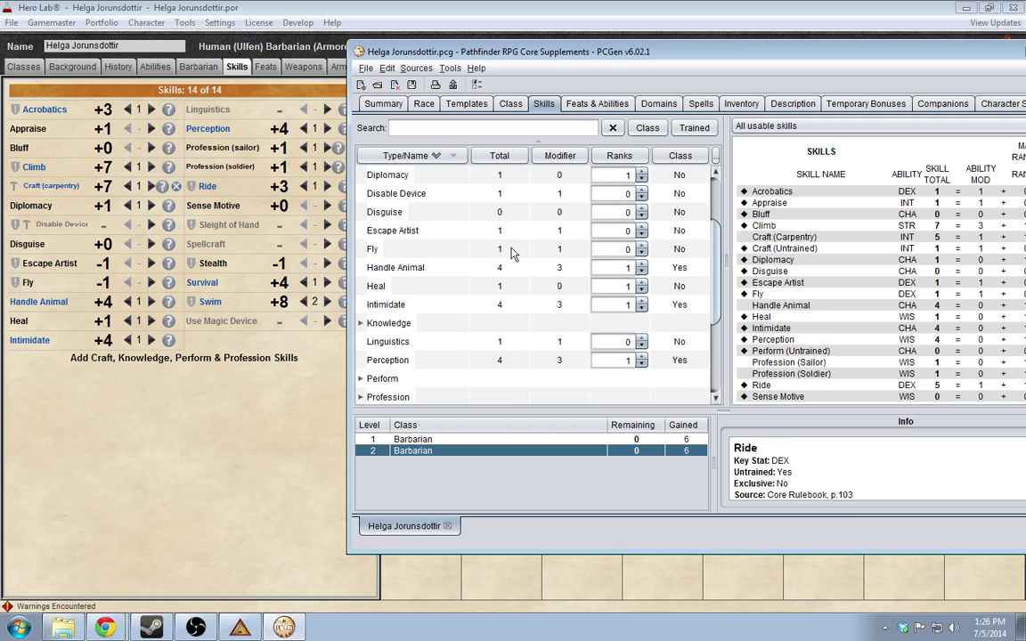
scroll(514, 238, up, 2)
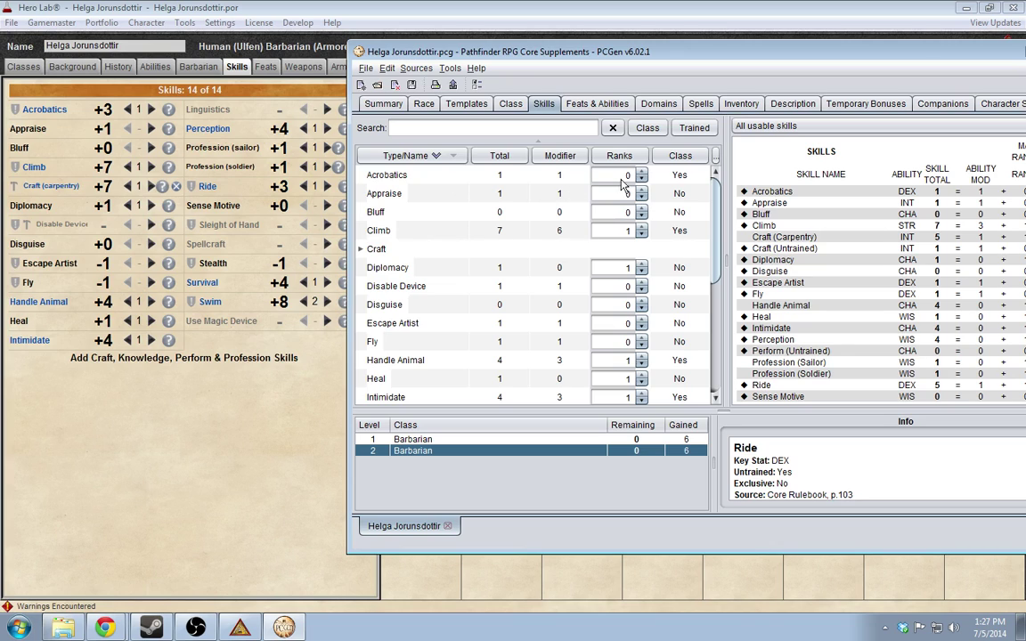
click(577, 171)
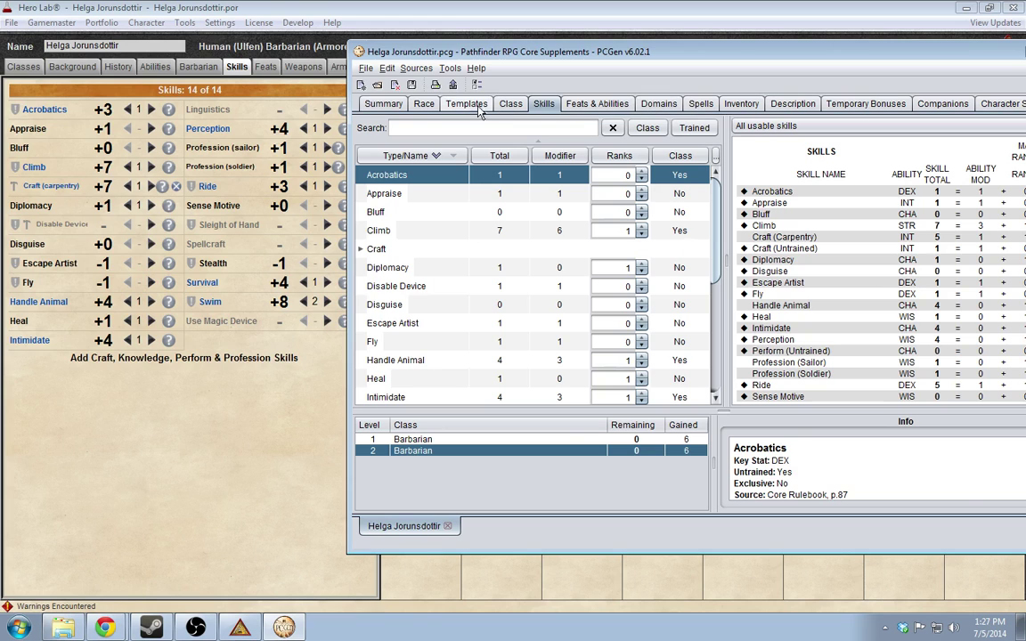
click(381, 103)
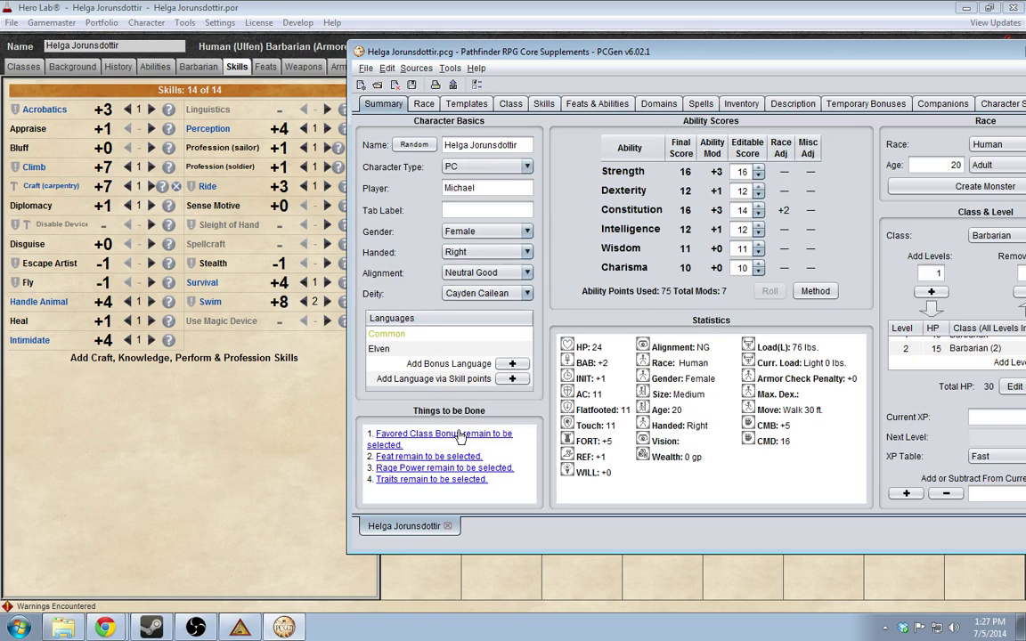
click(409, 433)
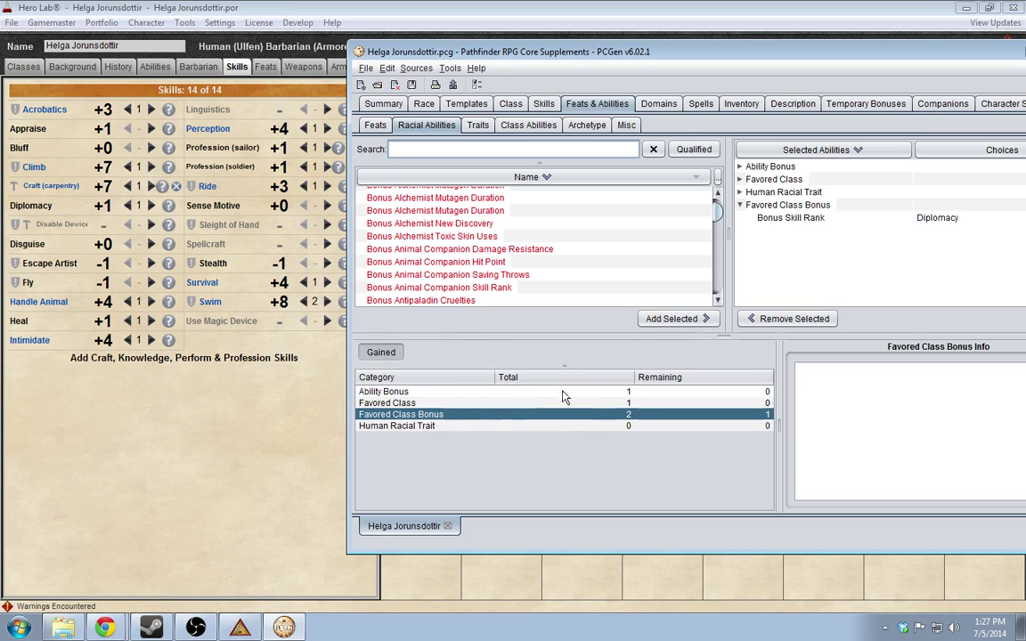
click(408, 417)
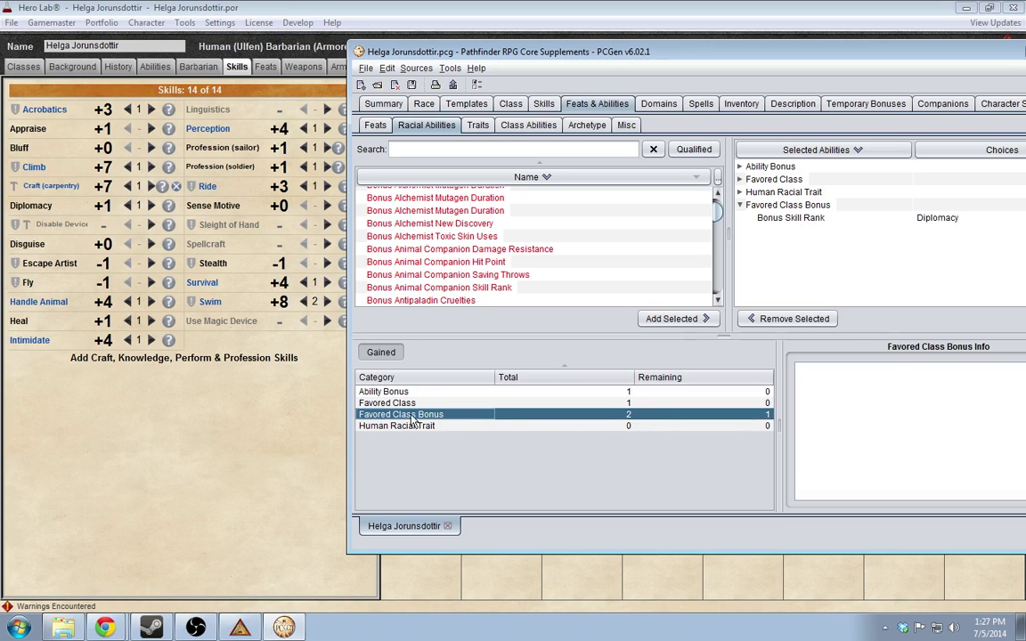
double_click(764, 218)
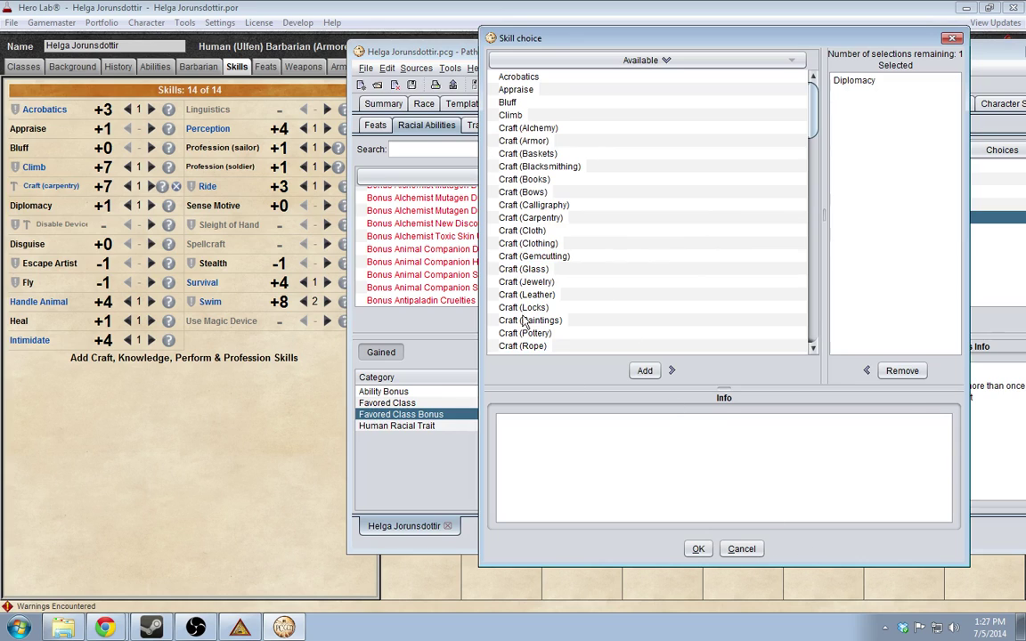
click(743, 550)
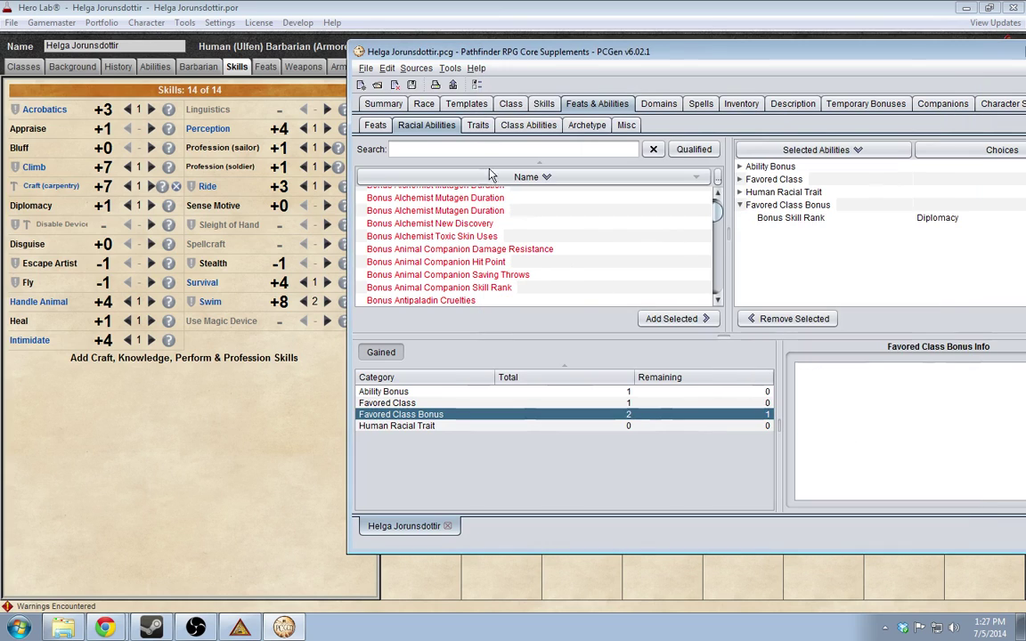
Recheck the skill ranks and add Acrobatics as a second skill choice of the favored class Bonus Skill Rank
click(547, 108)
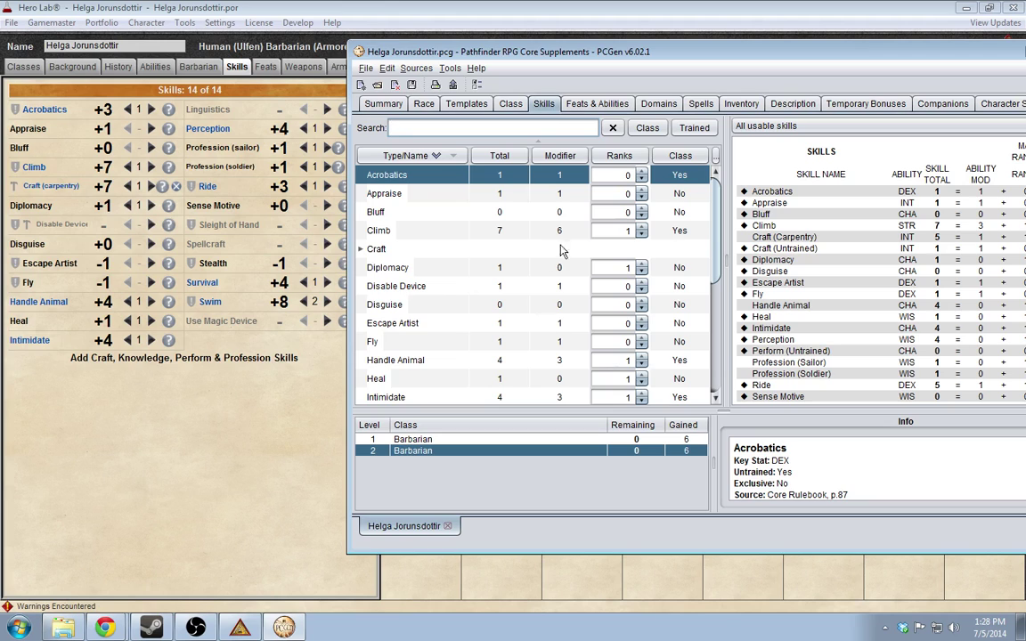
scroll(560, 258, down, 3)
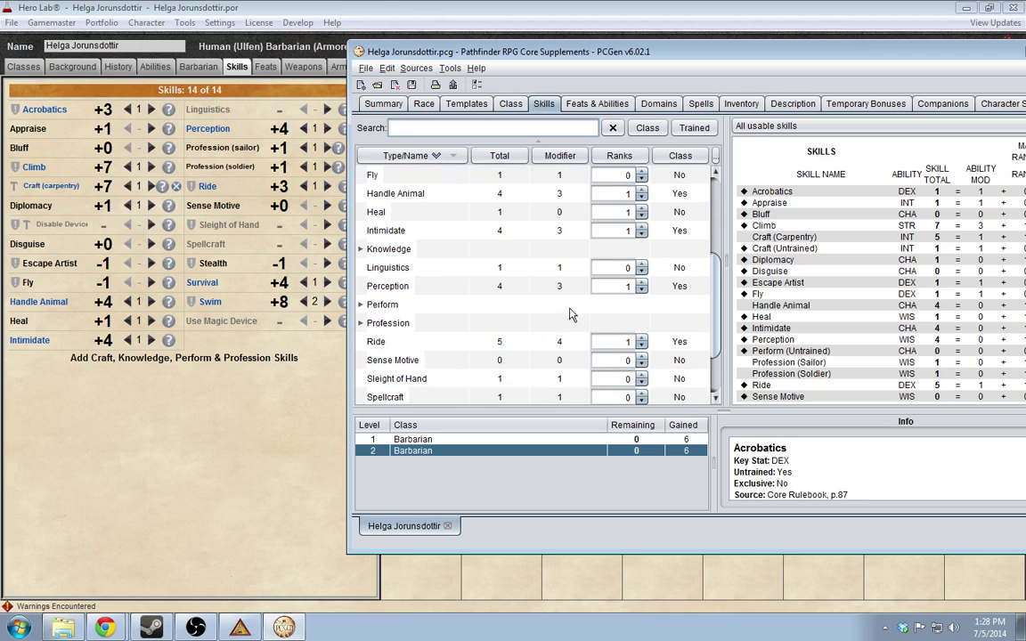
scroll(525, 361, down, 2)
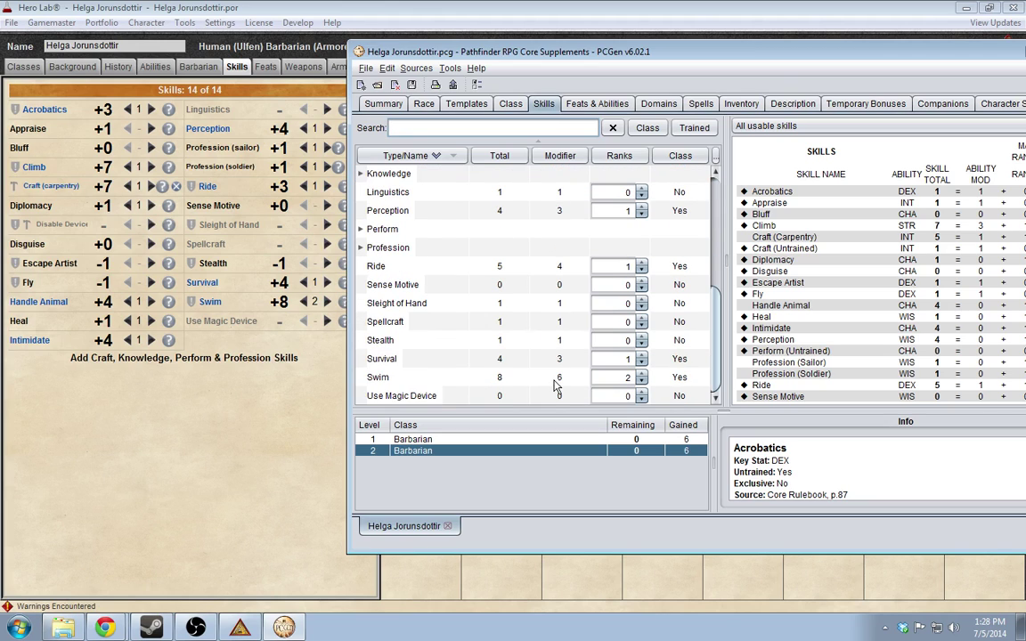
scroll(559, 383, up, 6)
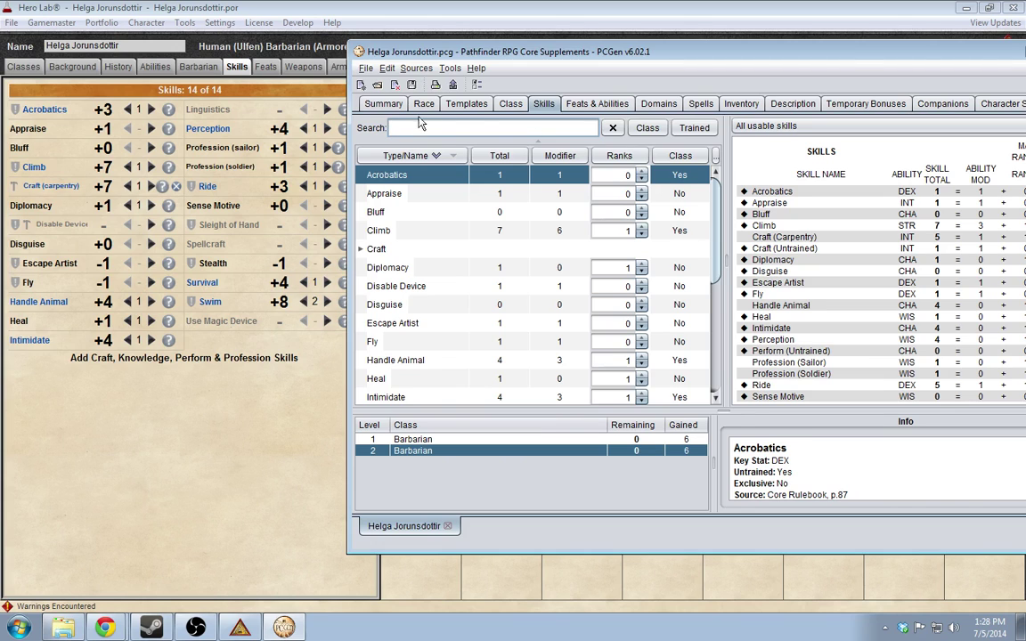
click(383, 104)
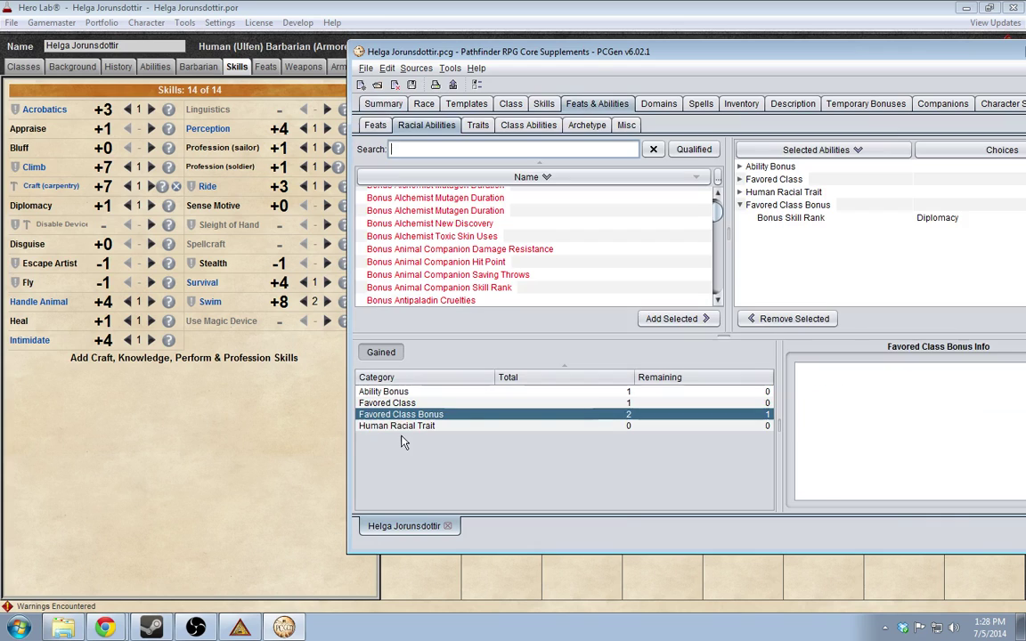
click(414, 436)
click(786, 222)
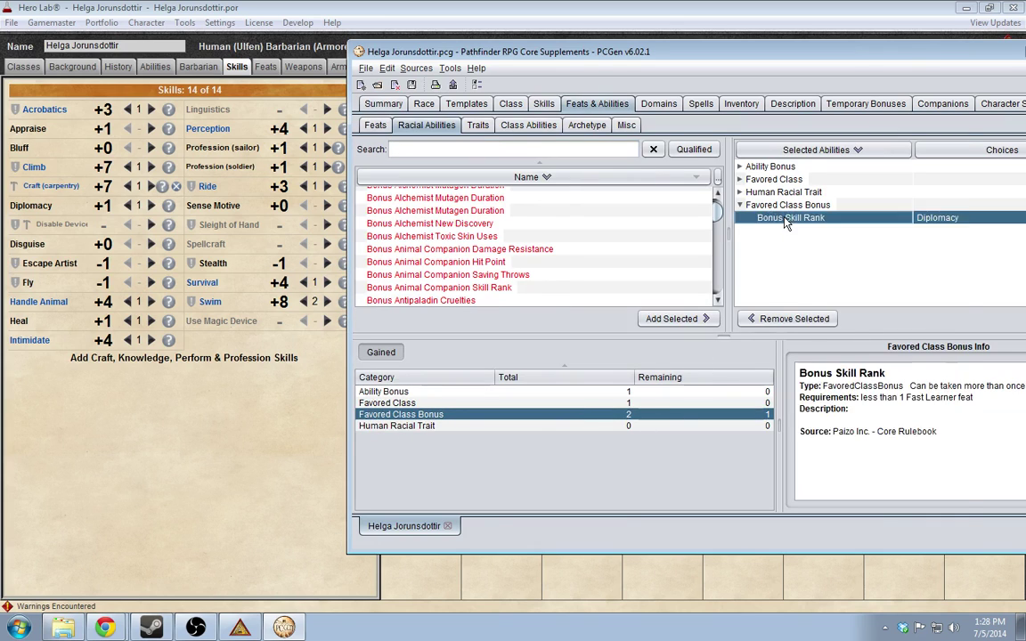
double_click(786, 222)
double_click(518, 78)
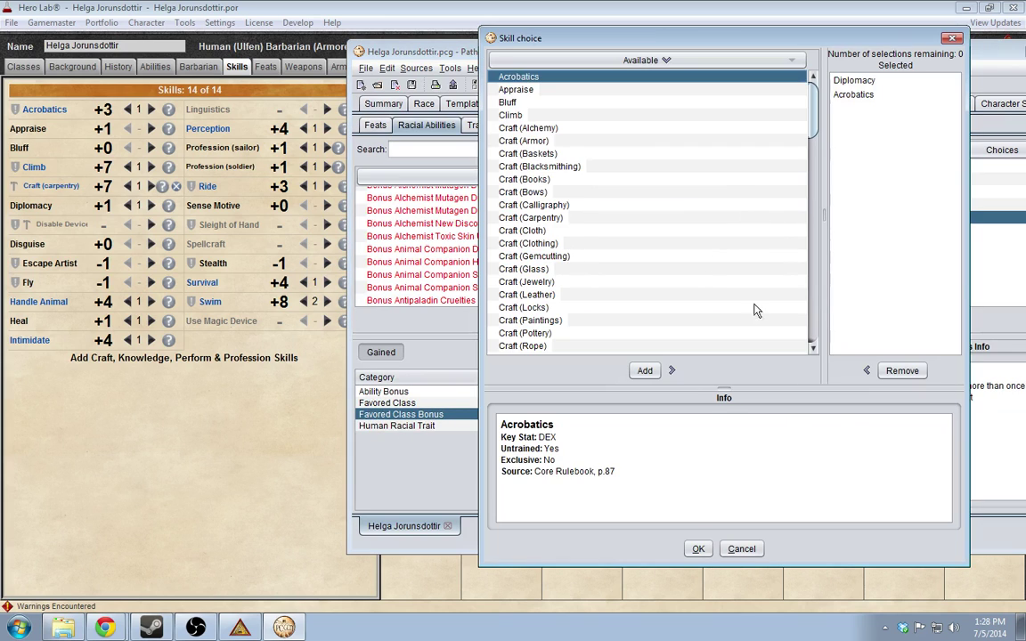
click(698, 548)
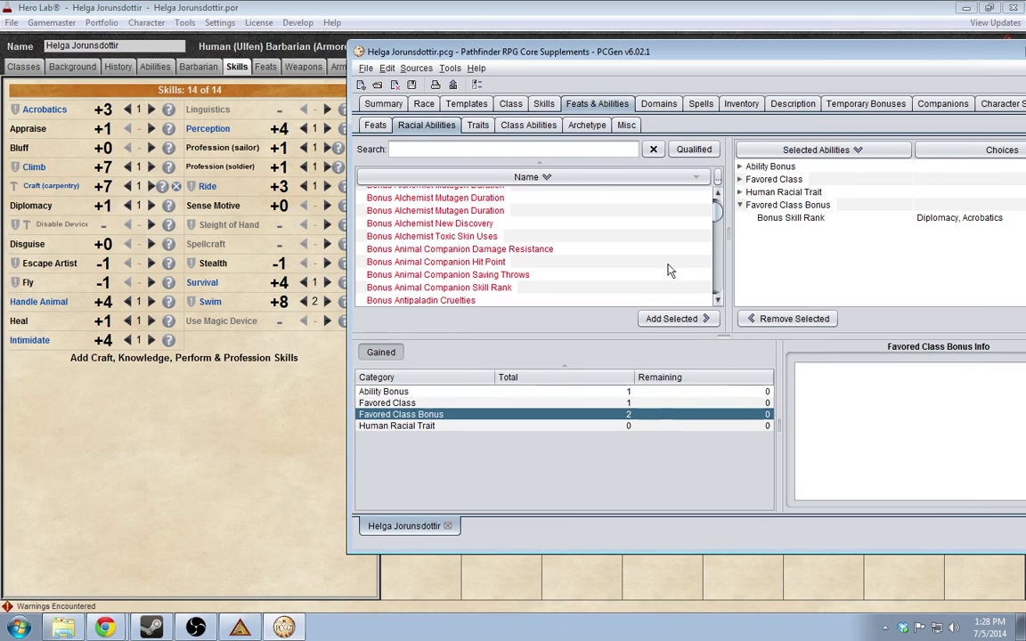
Check the remaining to-do items and compare the updated skill ranks with the Hero Lab skill list
click(374, 104)
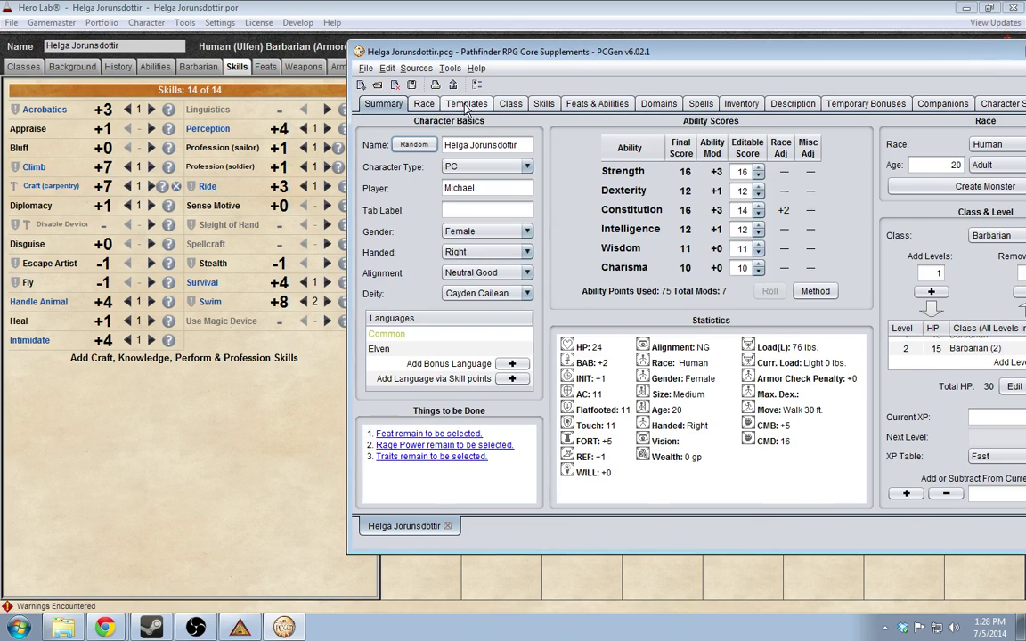
click(543, 104)
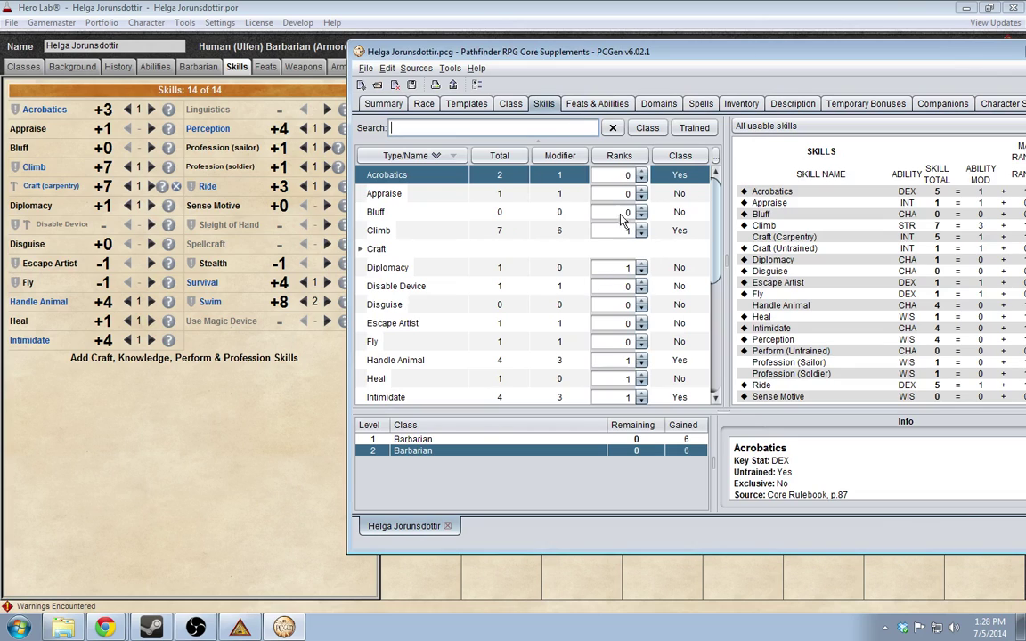
scroll(661, 305, down, 3)
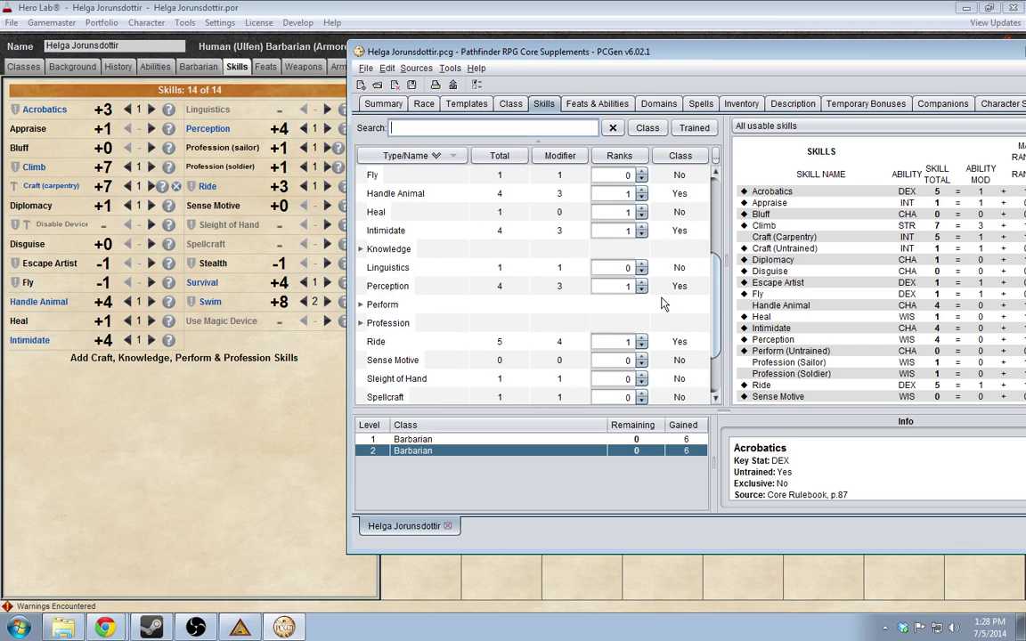
scroll(655, 293, up, 3)
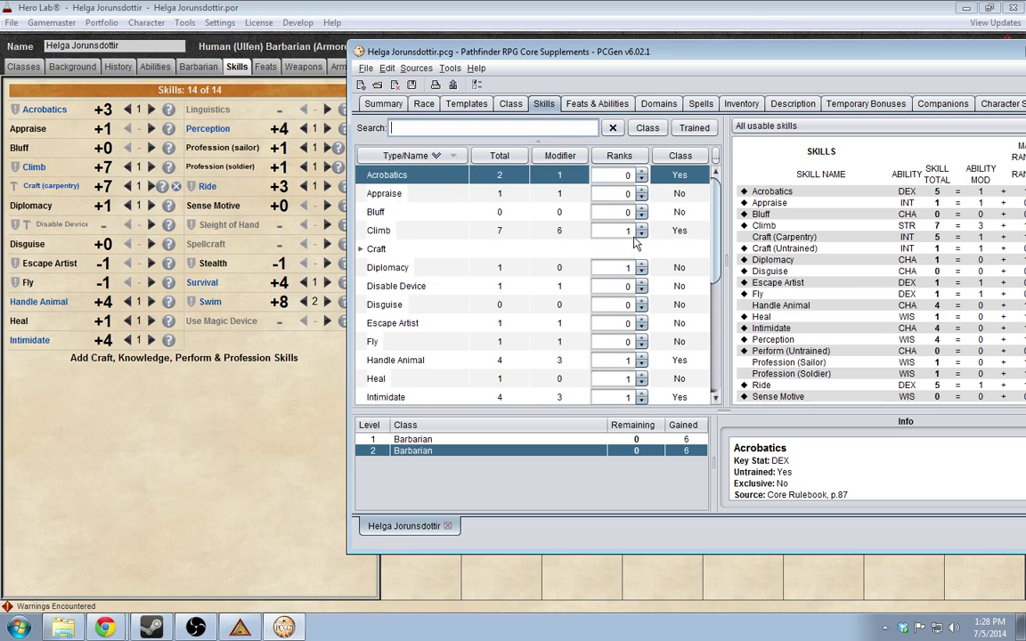
scroll(635, 242, down, 5)
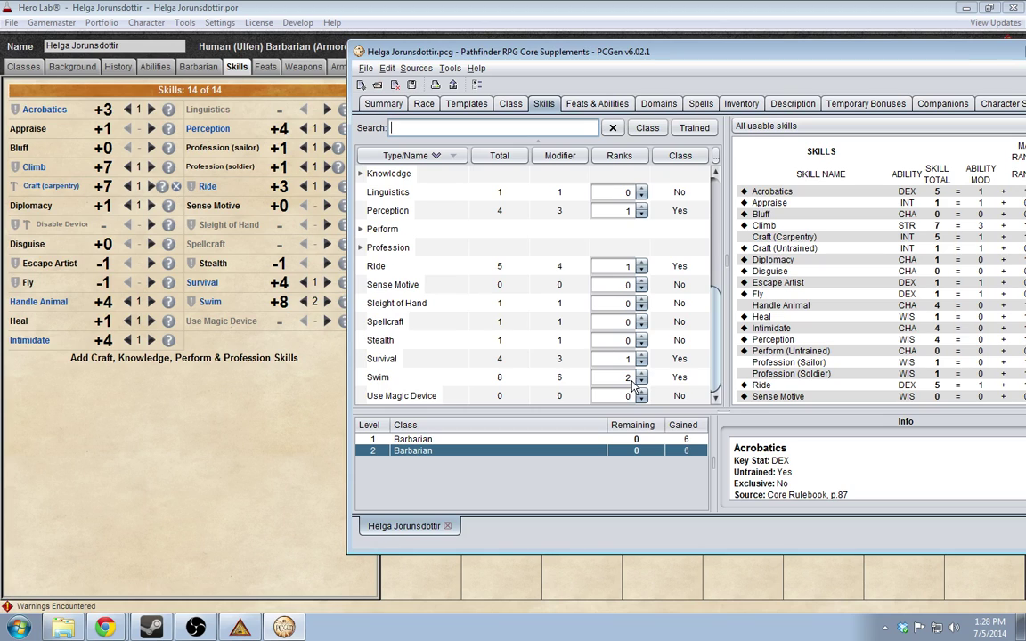
scroll(606, 331, up, 3)
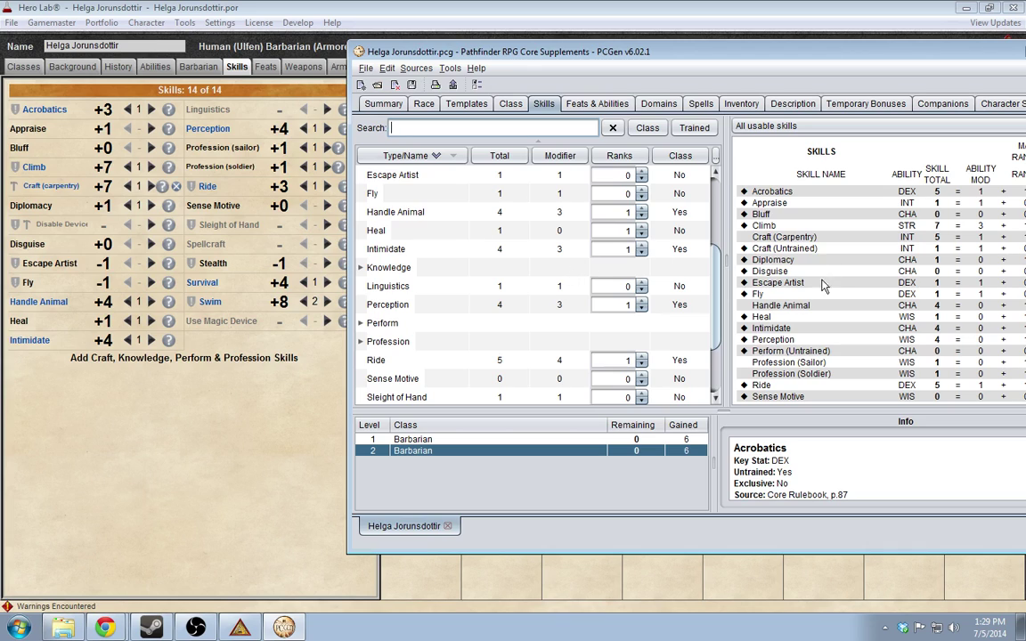
Examine the ranks in the Profession skills, Ride and Acrobatics against the Hero Lab values
click(362, 343)
scroll(477, 339, down, 12)
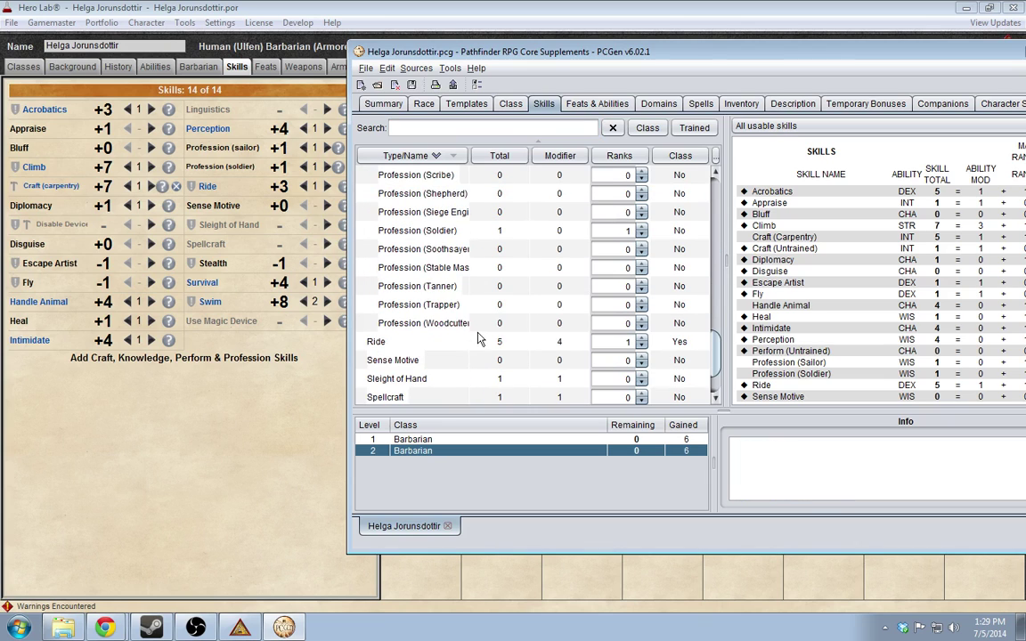
scroll(478, 339, up, 4)
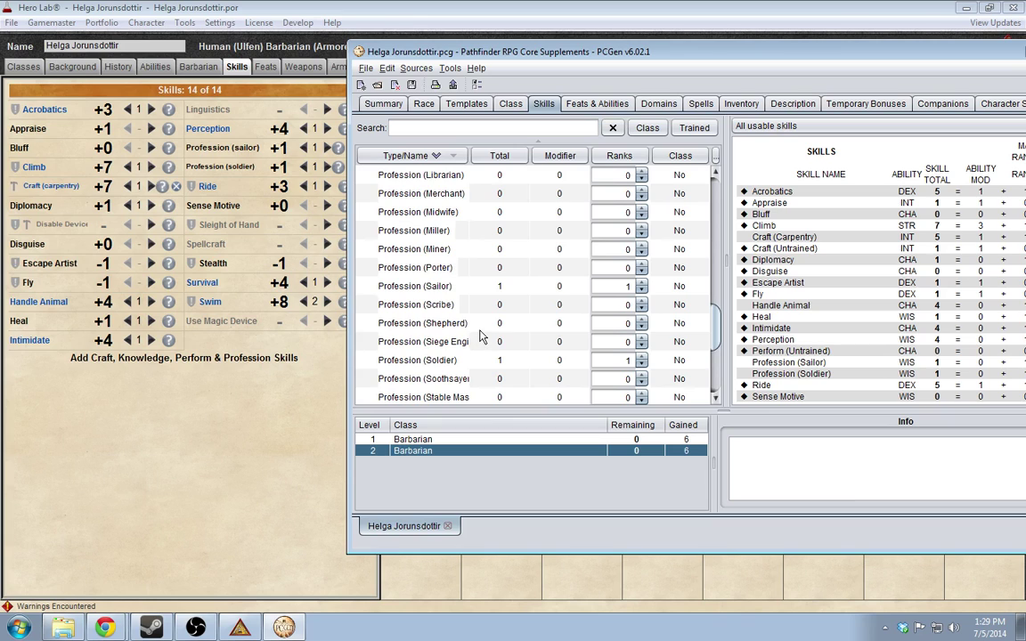
scroll(479, 337, up, 7)
click(378, 251)
click(361, 249)
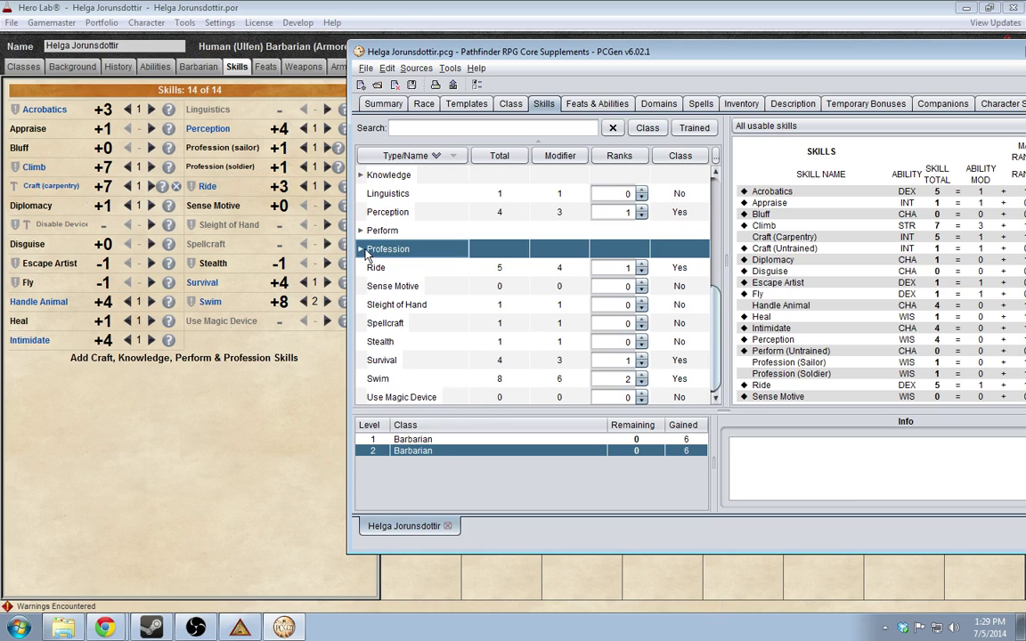
click(362, 251)
click(362, 250)
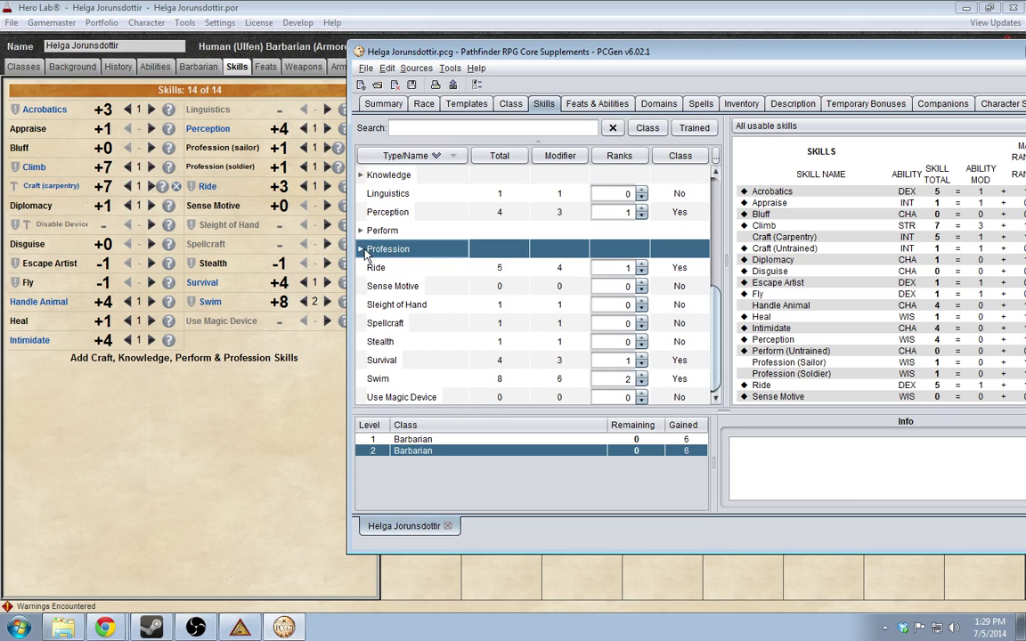
click(476, 269)
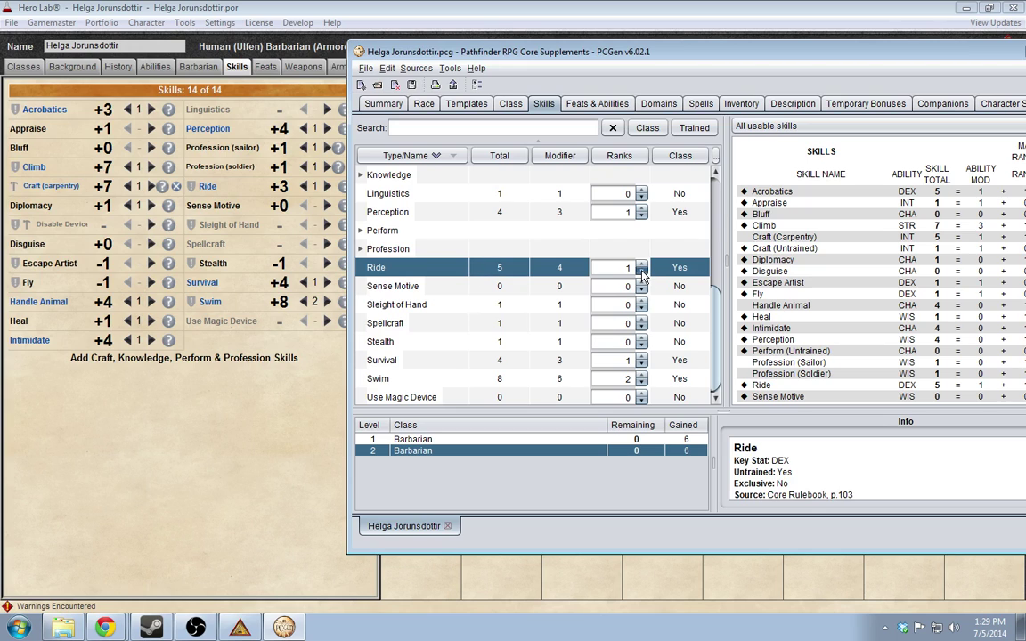
click(641, 272)
scroll(641, 271, up, 4)
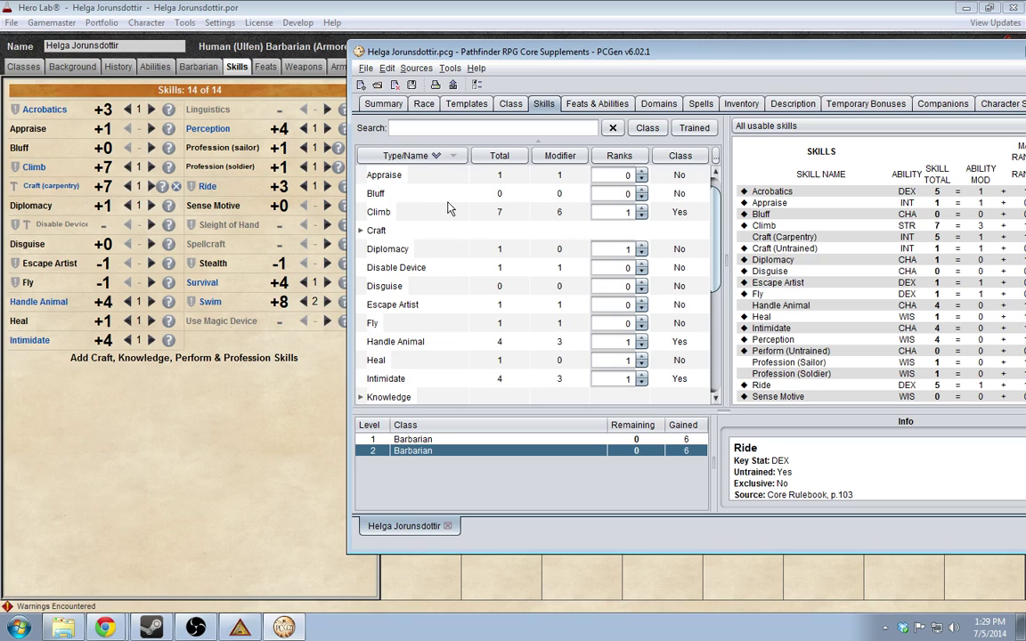
scroll(607, 291, up, 1)
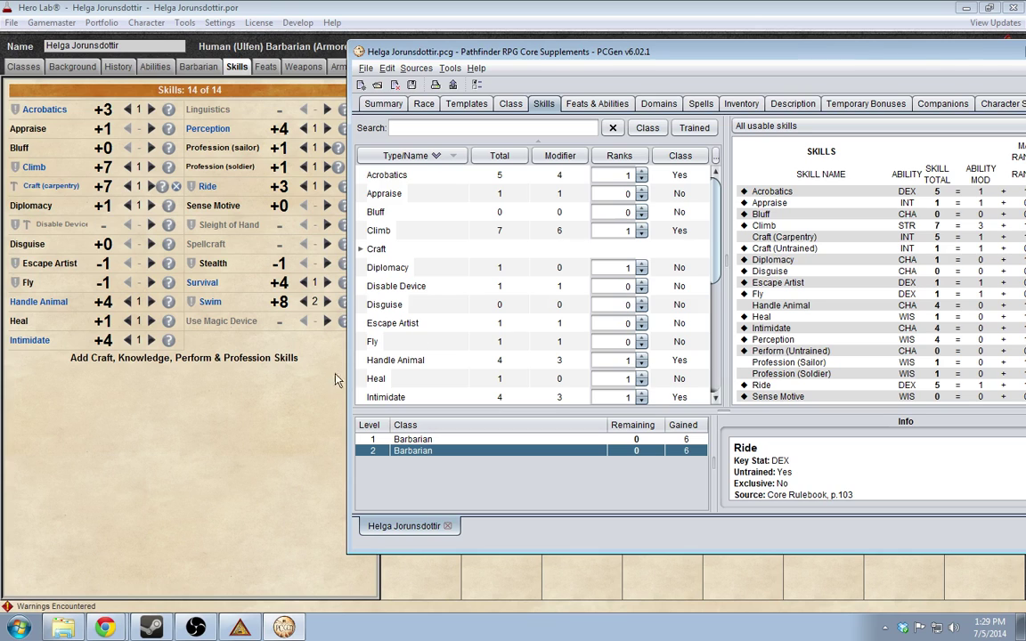
Switch to Hero Lab and turn off the character's Raging state among the activated abilities
click(312, 409)
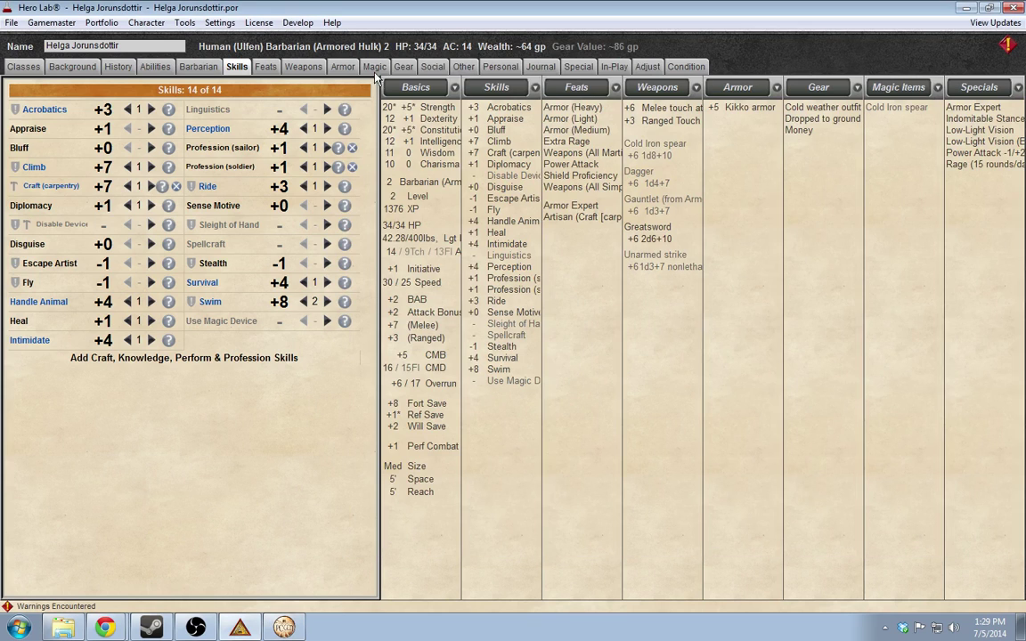
click(577, 67)
click(614, 67)
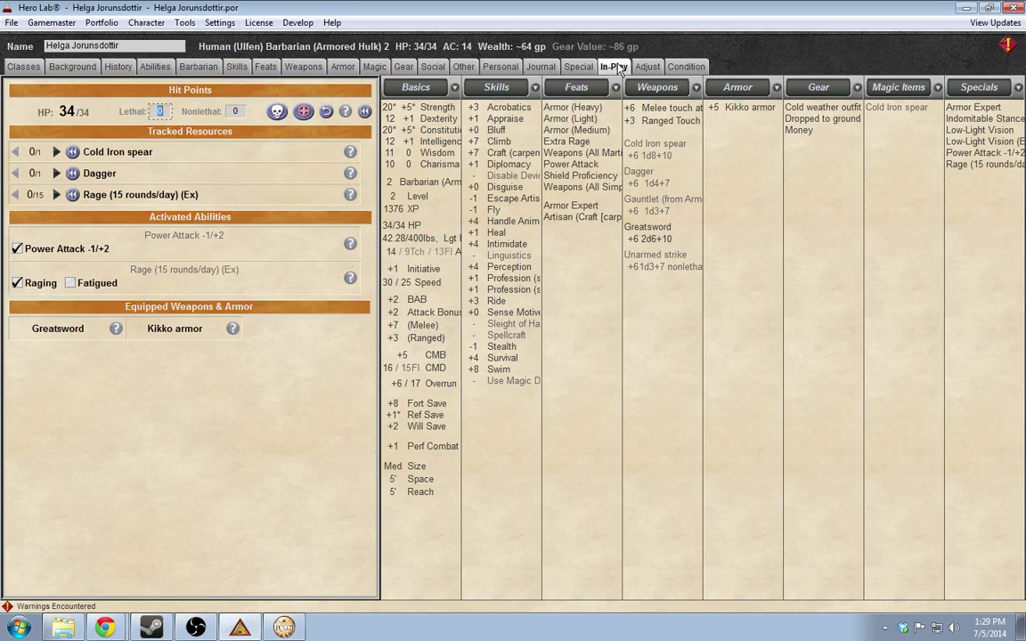
click(17, 283)
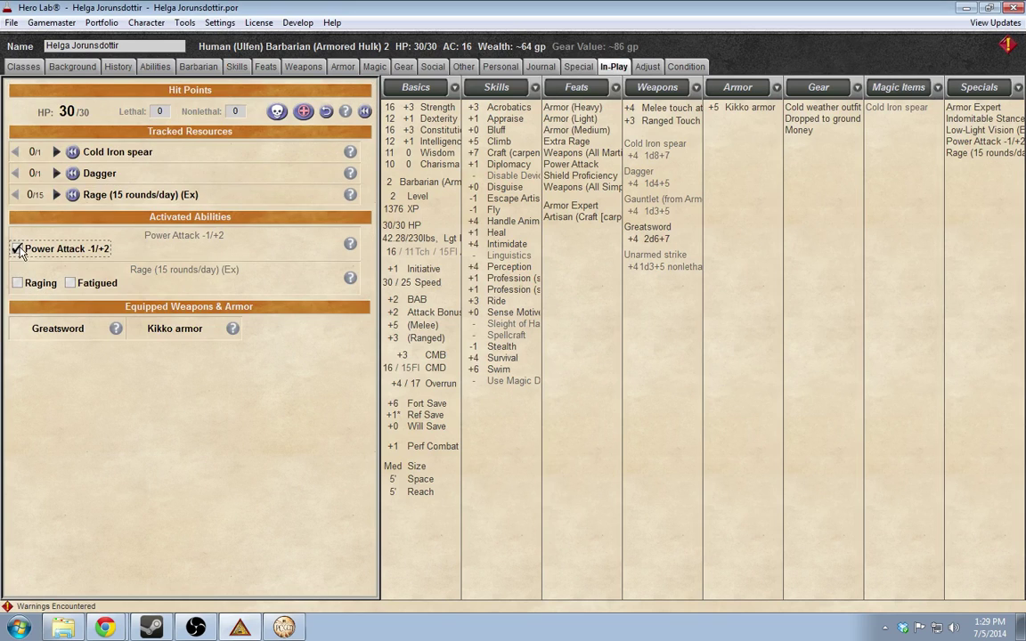
Turn off Power Attack among the activated abilities and compare the Hero Lab skill list with the skills in PCGen
click(17, 249)
click(237, 67)
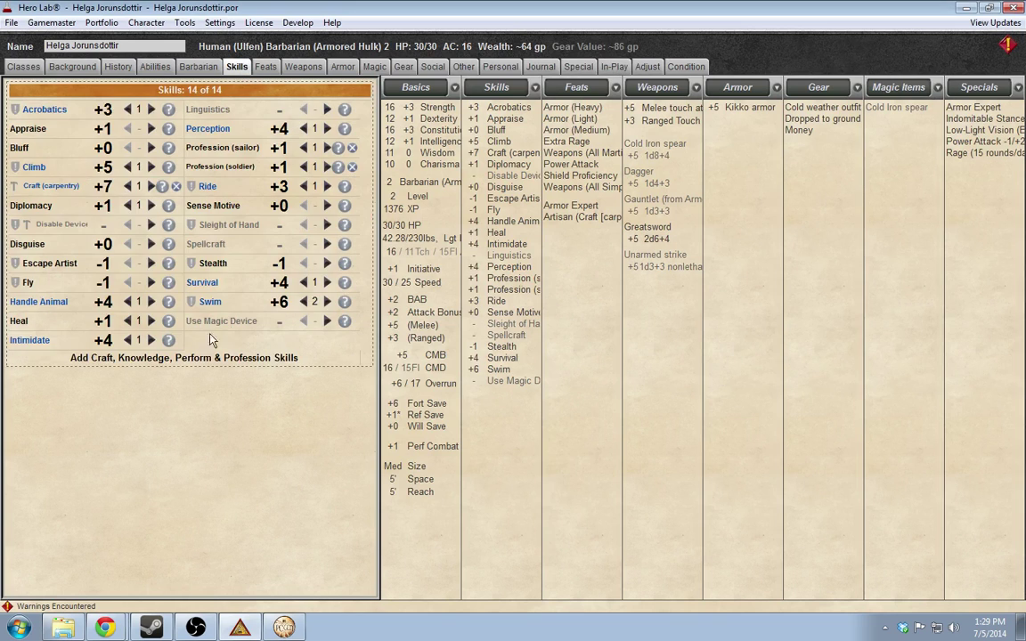
click(284, 627)
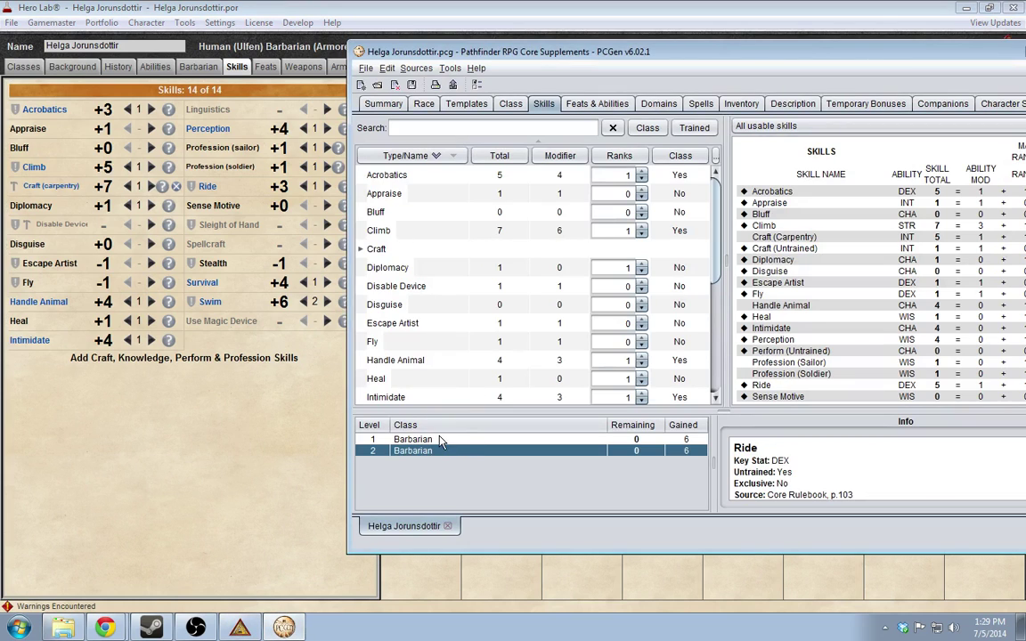
drag(532, 52, 389, 55)
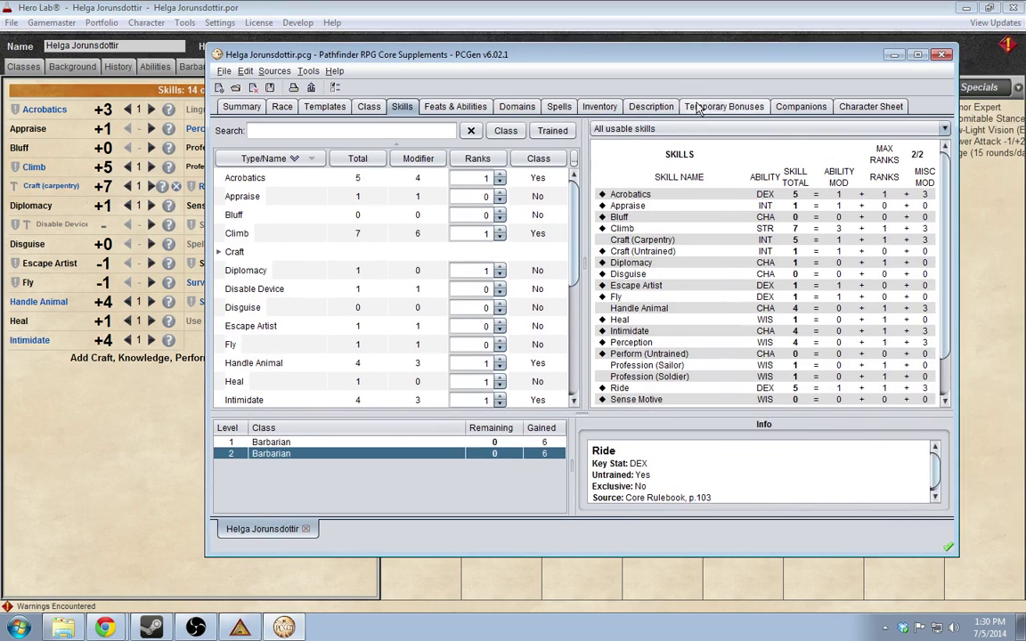
Review the character's temporary bonuses, inventory, description, companions, character sheet, domains and skills in PCGen
click(724, 106)
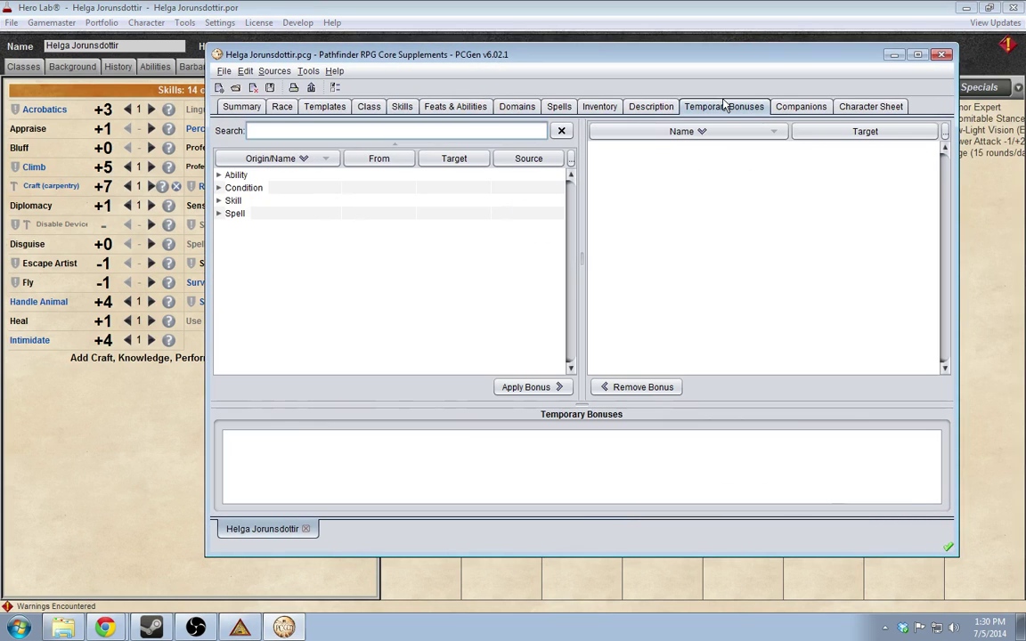
click(474, 107)
click(519, 107)
click(598, 107)
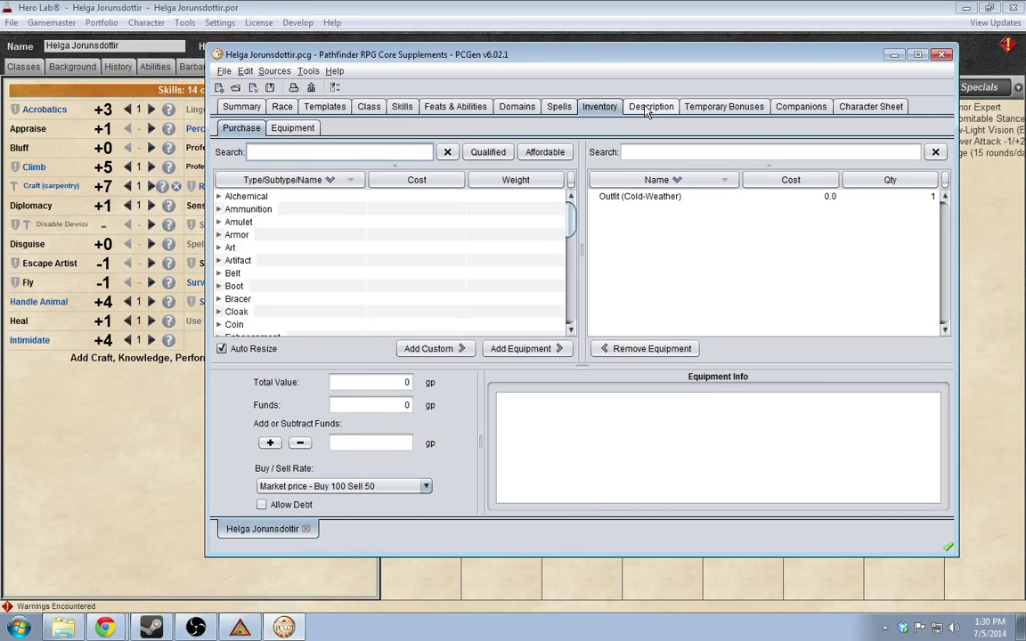
click(637, 106)
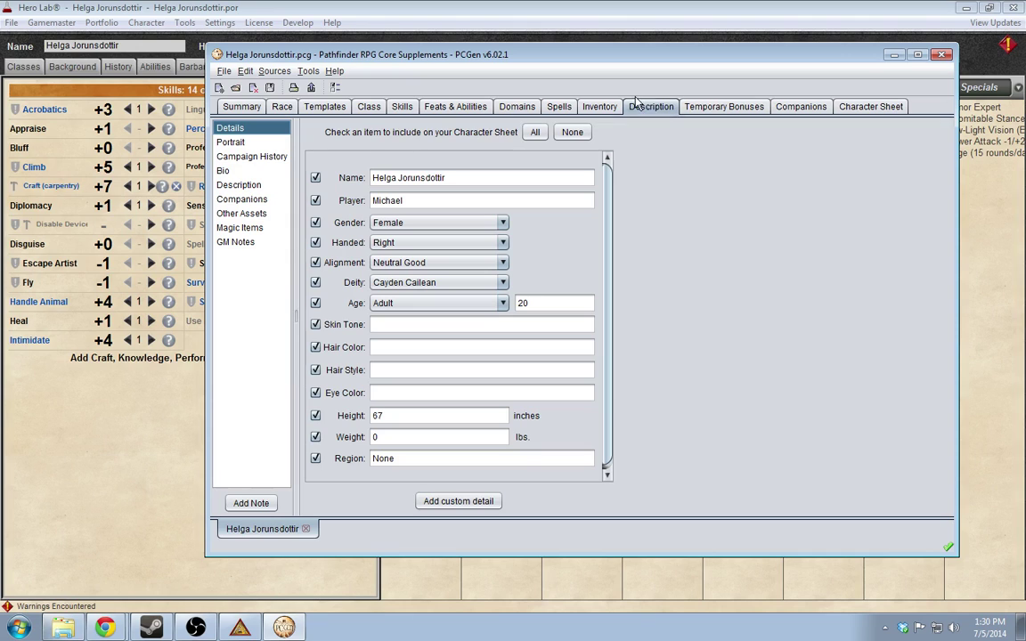
click(713, 106)
click(803, 107)
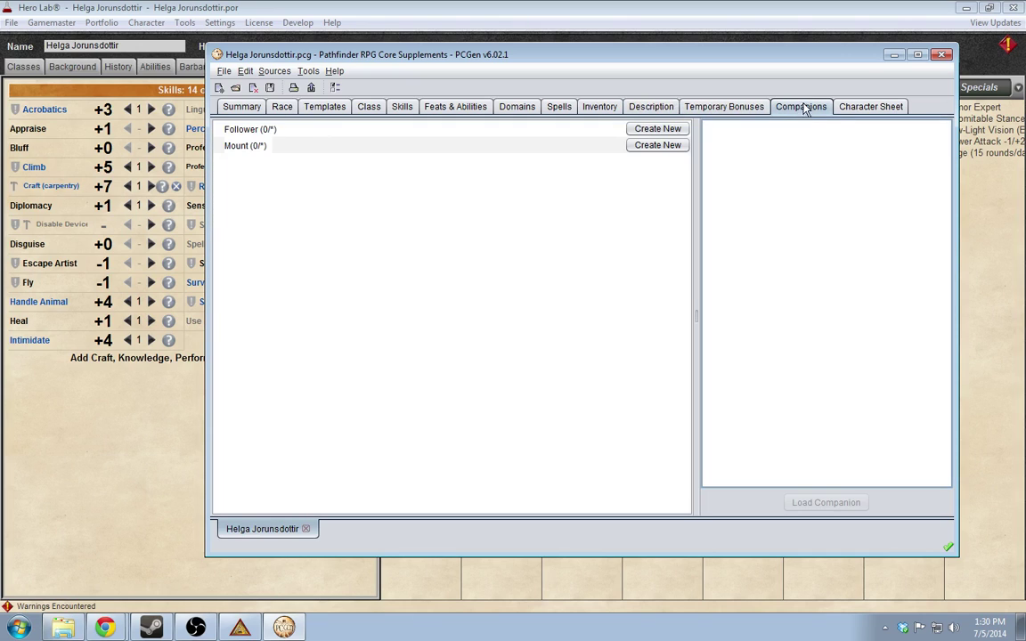
click(873, 106)
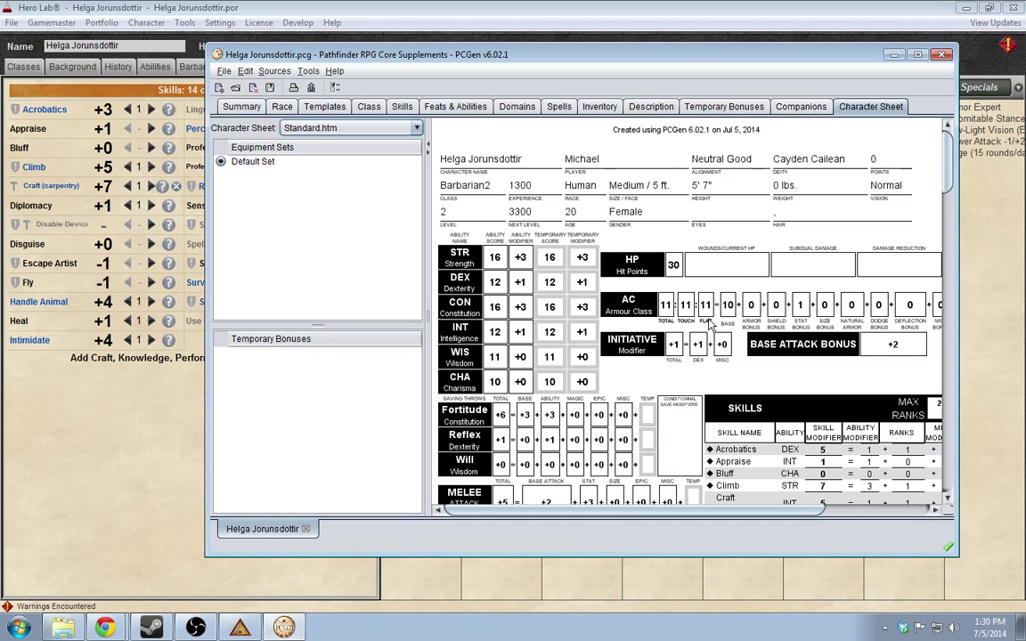
click(589, 108)
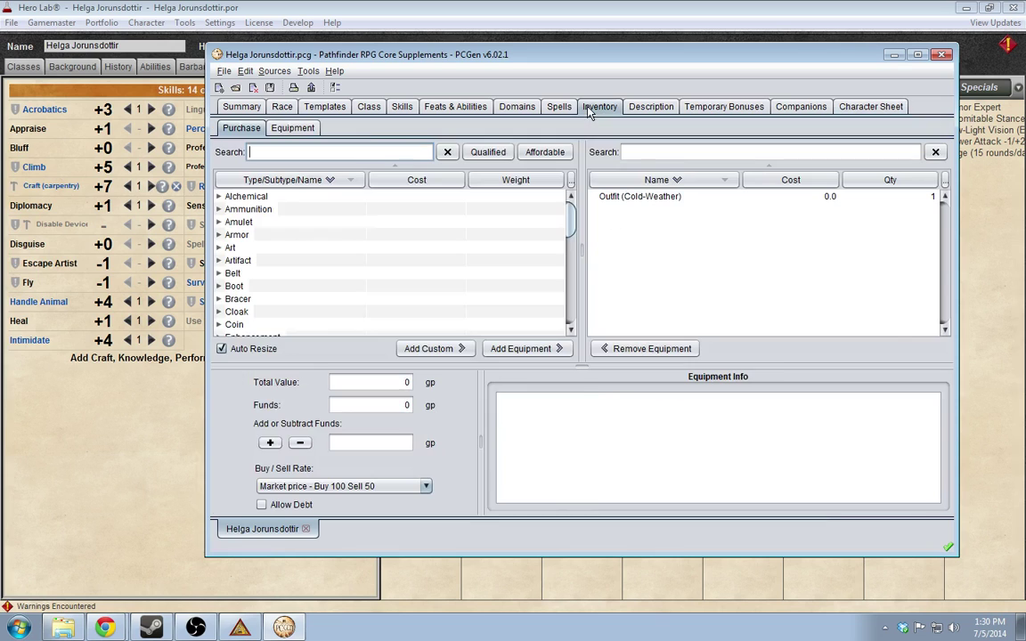
click(558, 107)
click(516, 107)
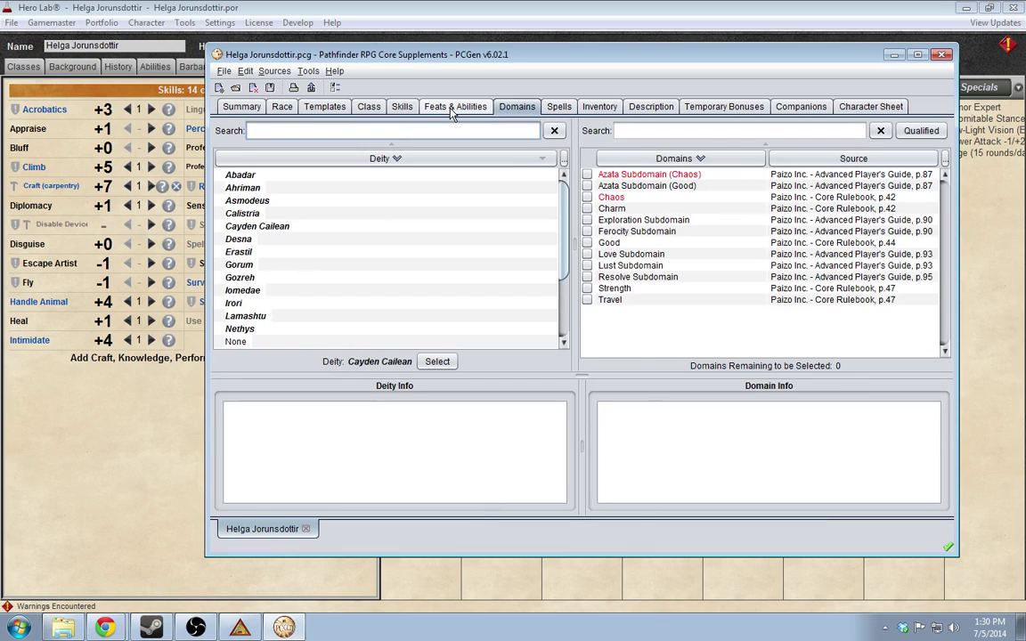
click(452, 109)
click(401, 107)
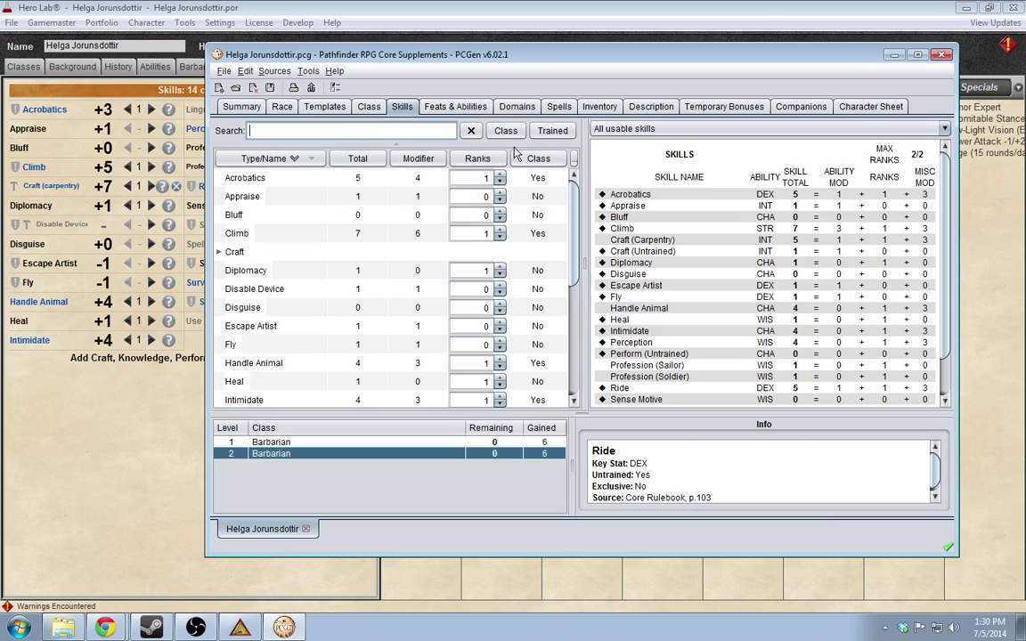
scroll(373, 235, down, 3)
Save the character, close PCGen and switch to the Google+ Hangouts virtual tabletop in Chrome
click(222, 73)
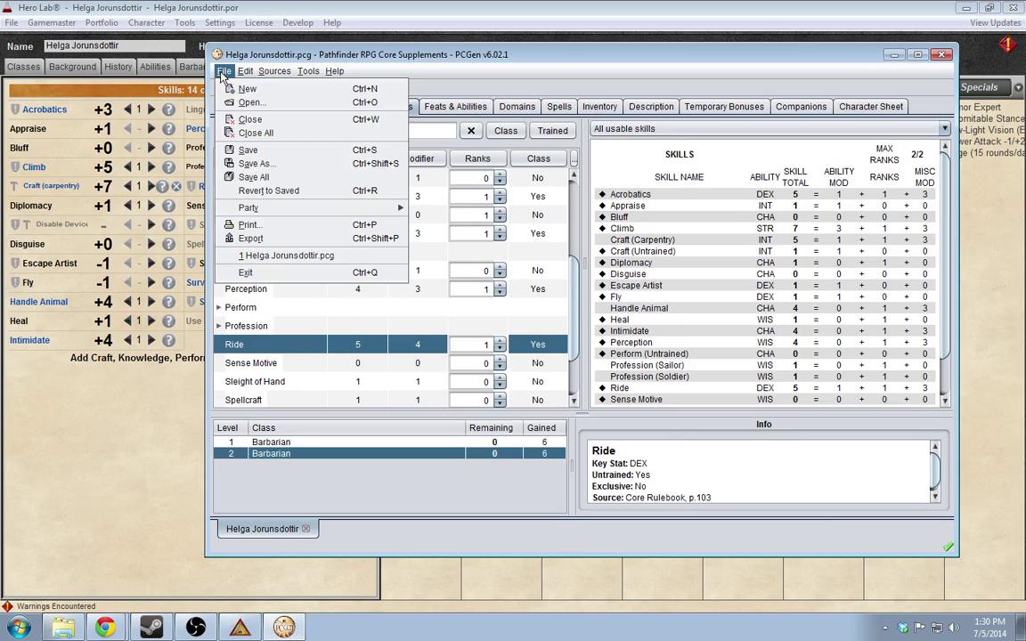
click(248, 149)
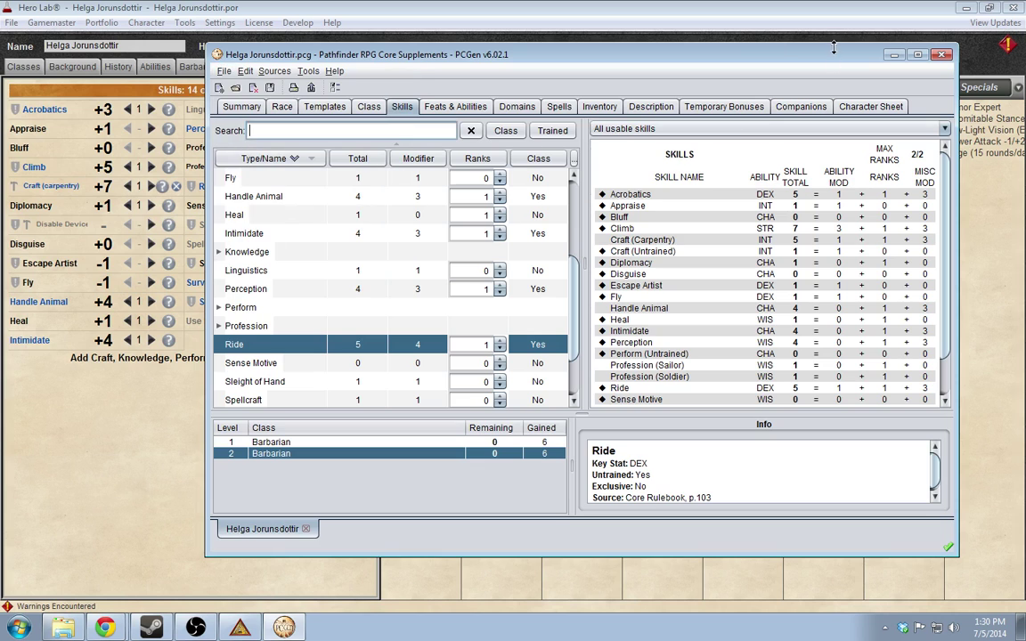
click(944, 56)
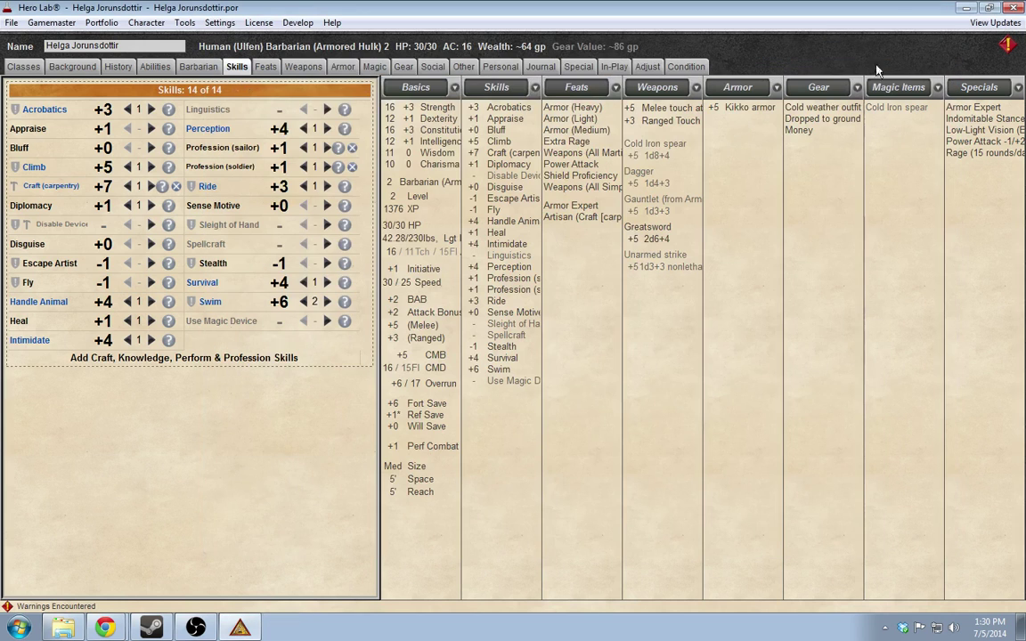
click(105, 628)
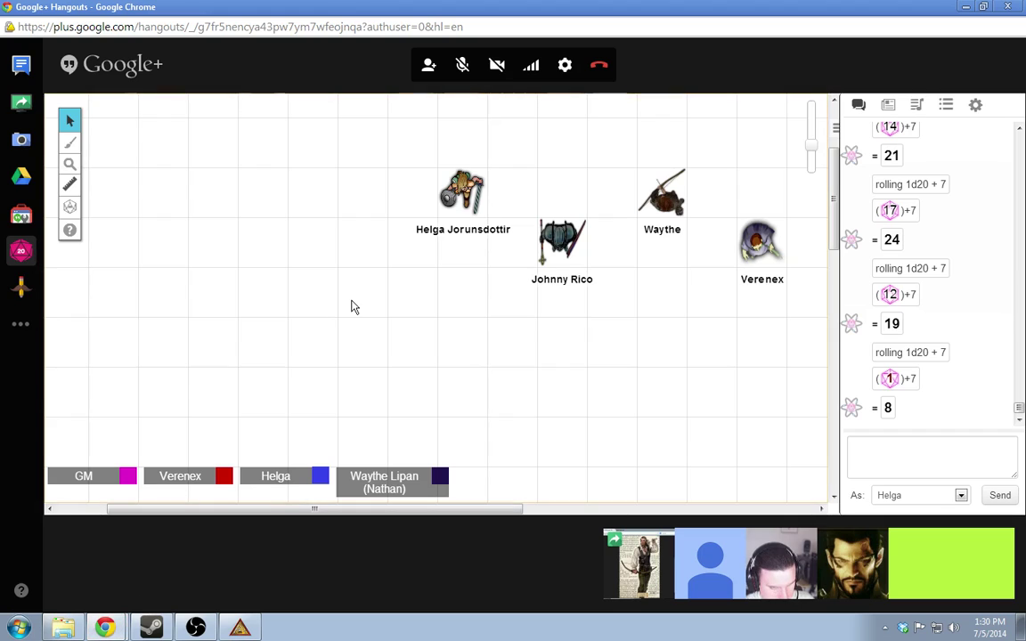